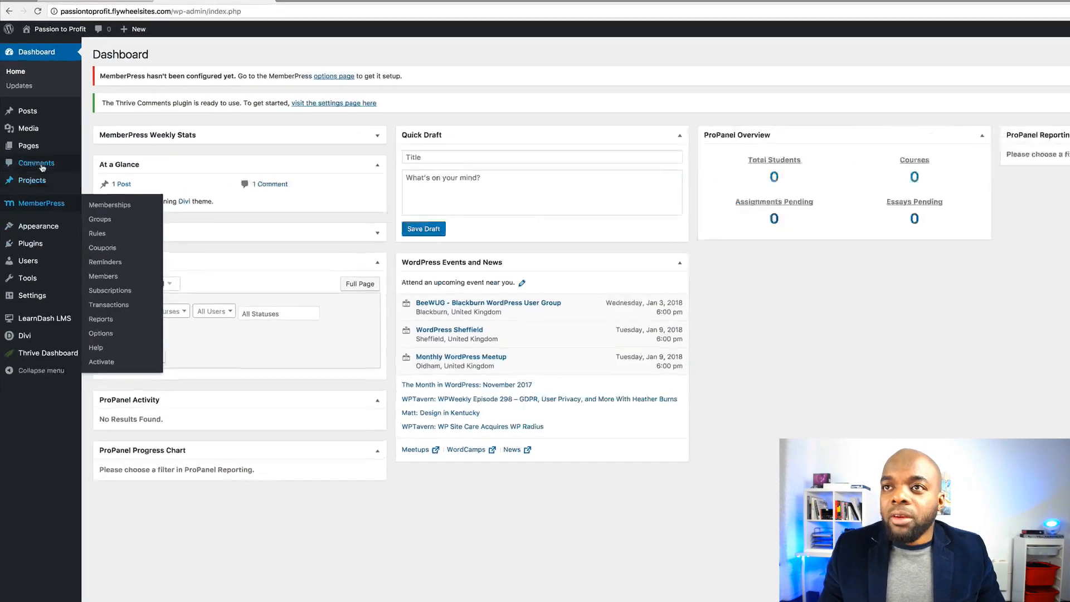
# Create and publish two new pages titled Home and About
pyautogui.moveTo(33, 133)
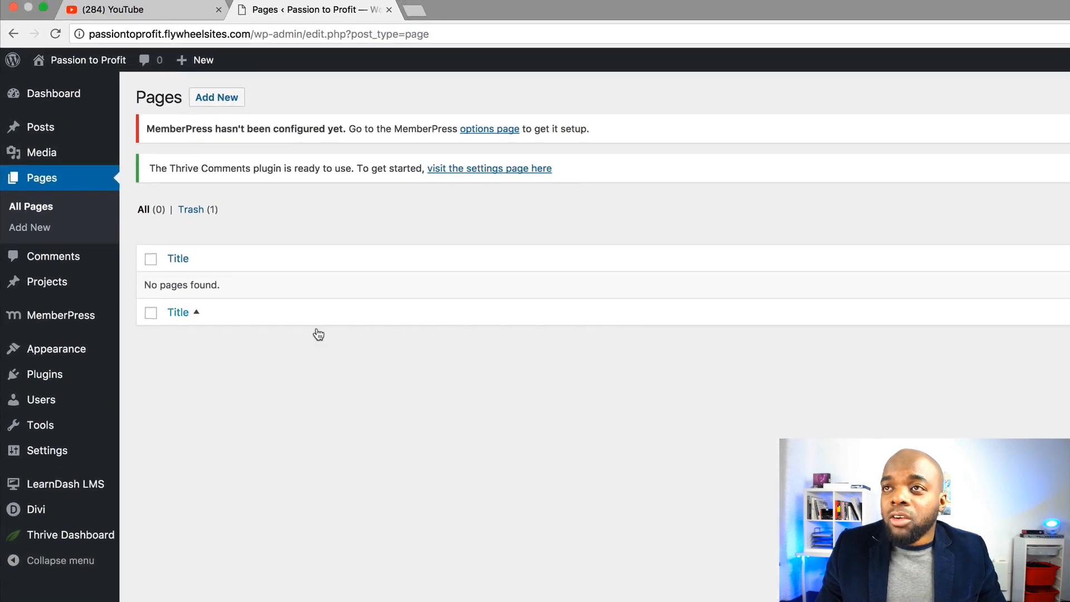
pyautogui.click(225, 108)
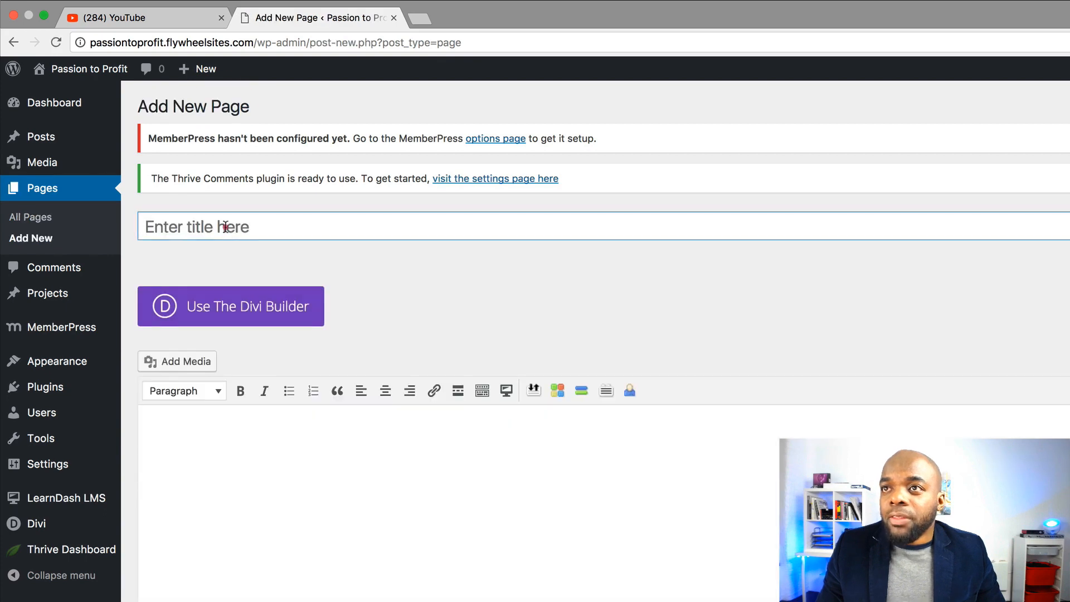
pyautogui.click(225, 227)
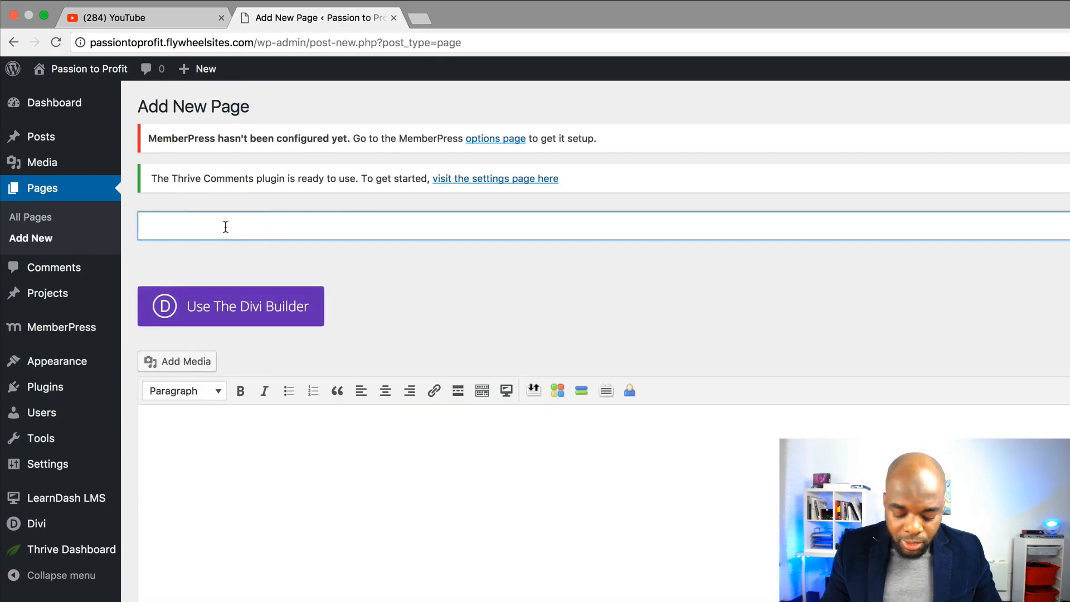
pyautogui.write('Home')
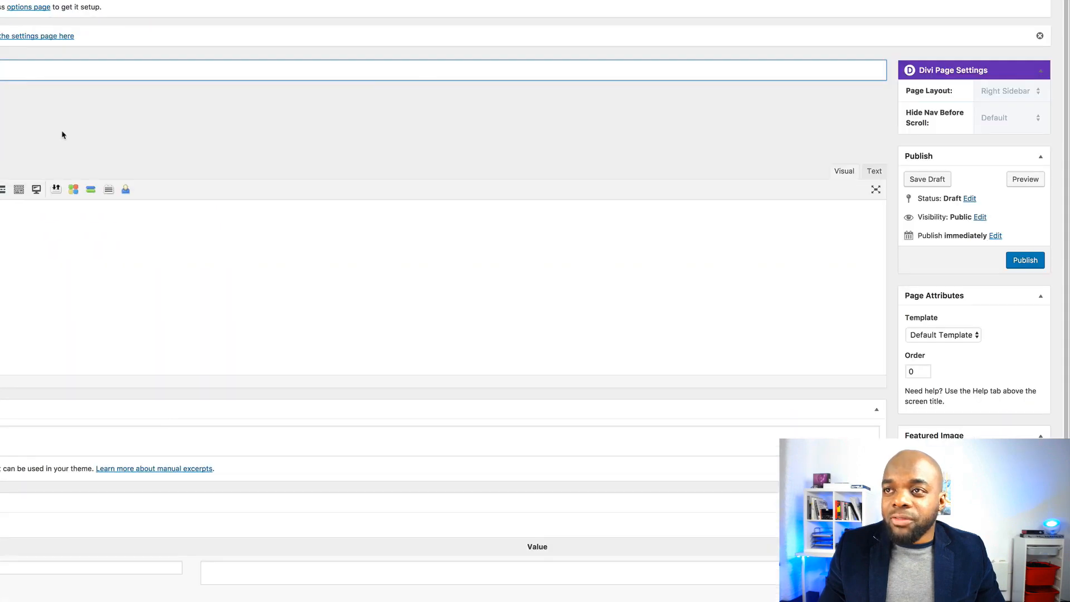
pyautogui.click(1028, 261)
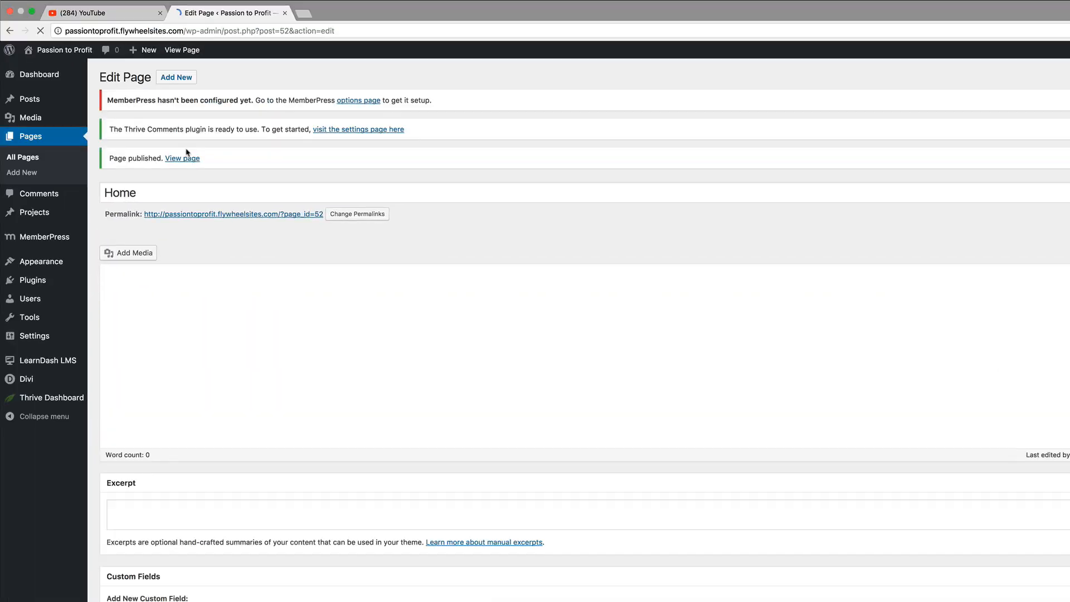
pyautogui.click(180, 79)
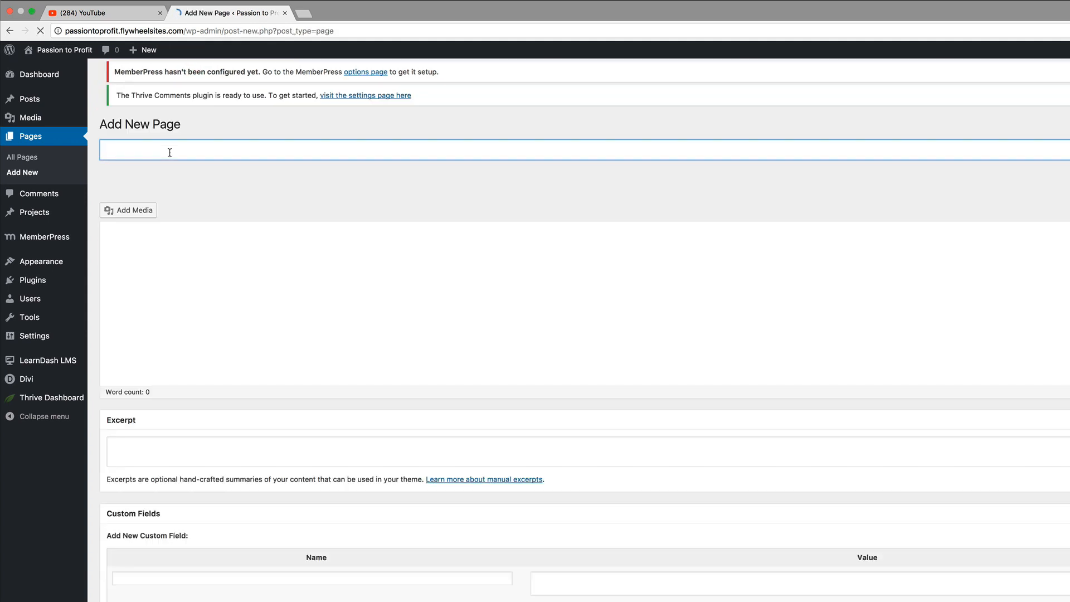
pyautogui.write('About')
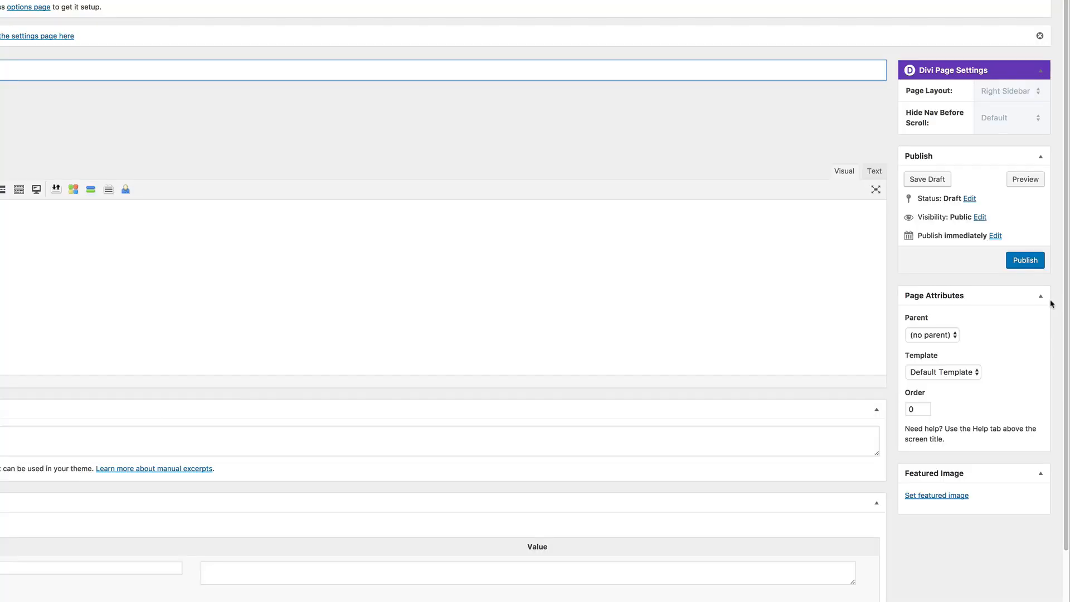
pyautogui.click(1030, 263)
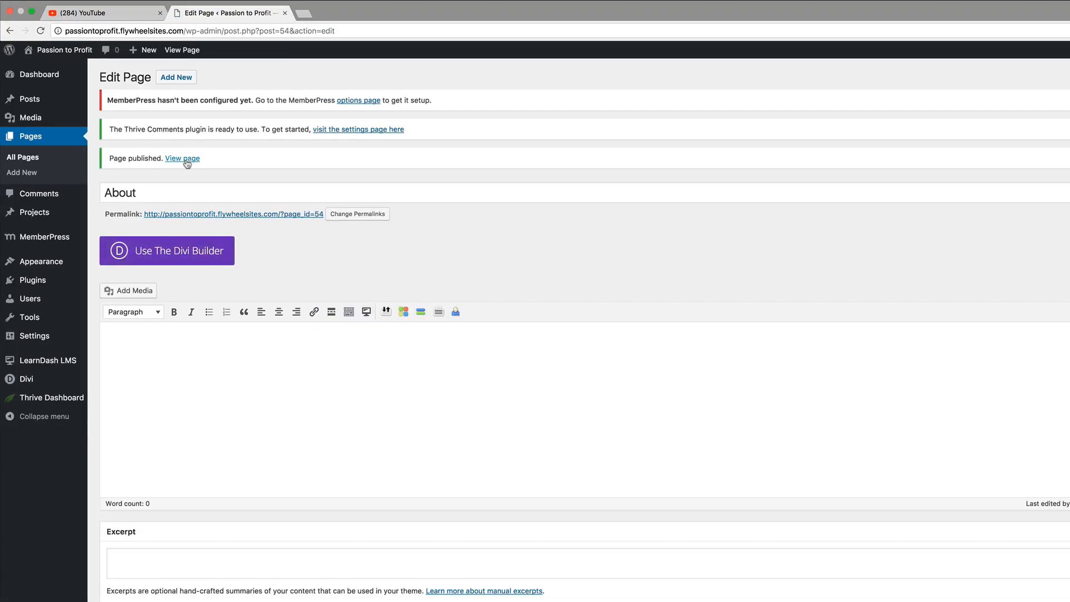
# Create and publish two more pages titled Contact and Services
pyautogui.click(183, 81)
pyautogui.write('Contact')
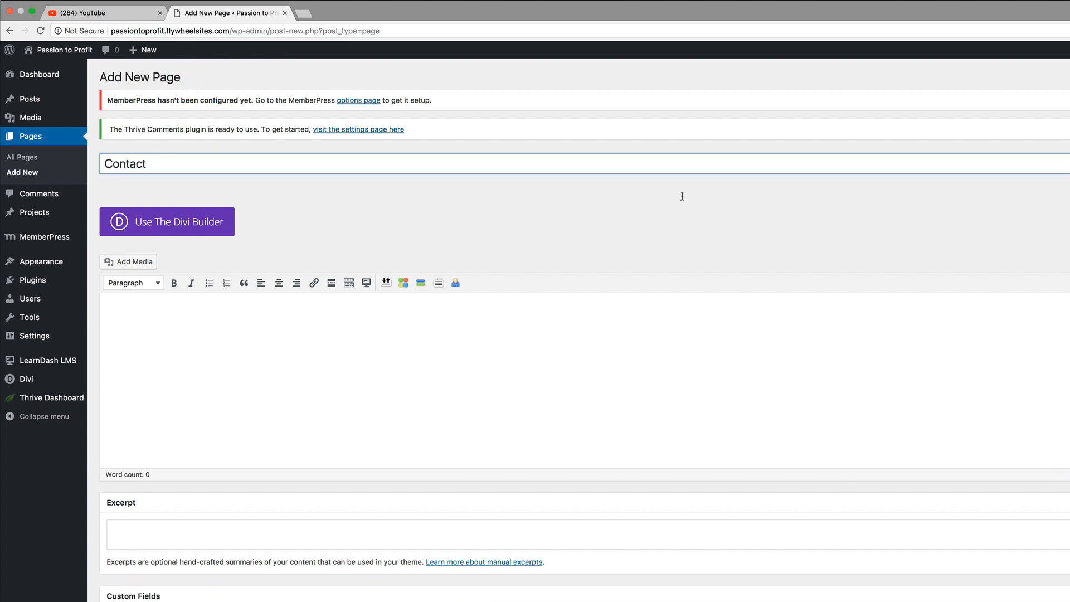
pyautogui.click(1027, 354)
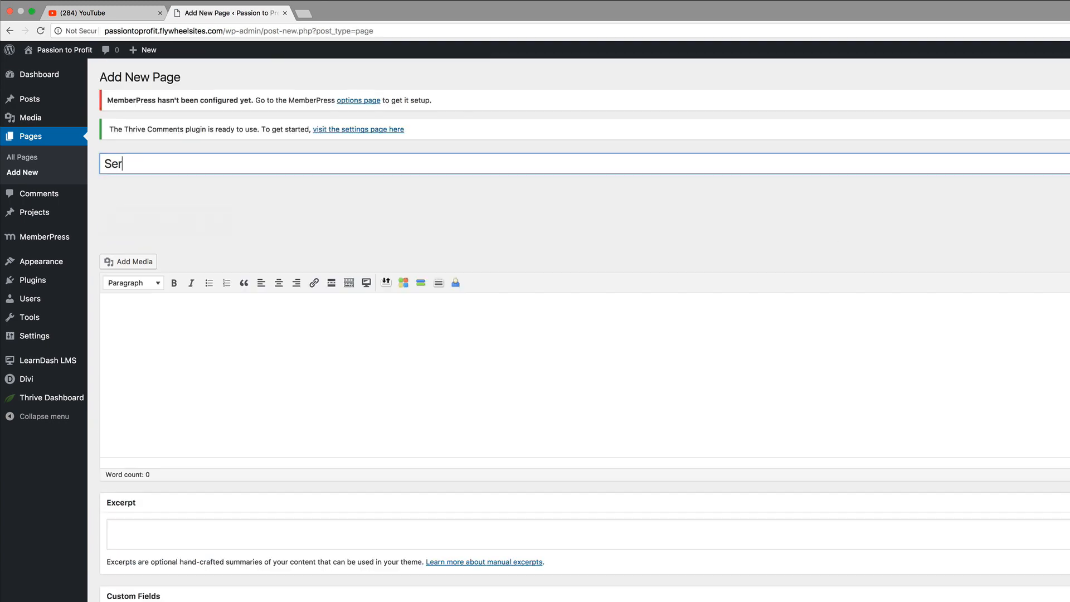
pyautogui.write('vic')
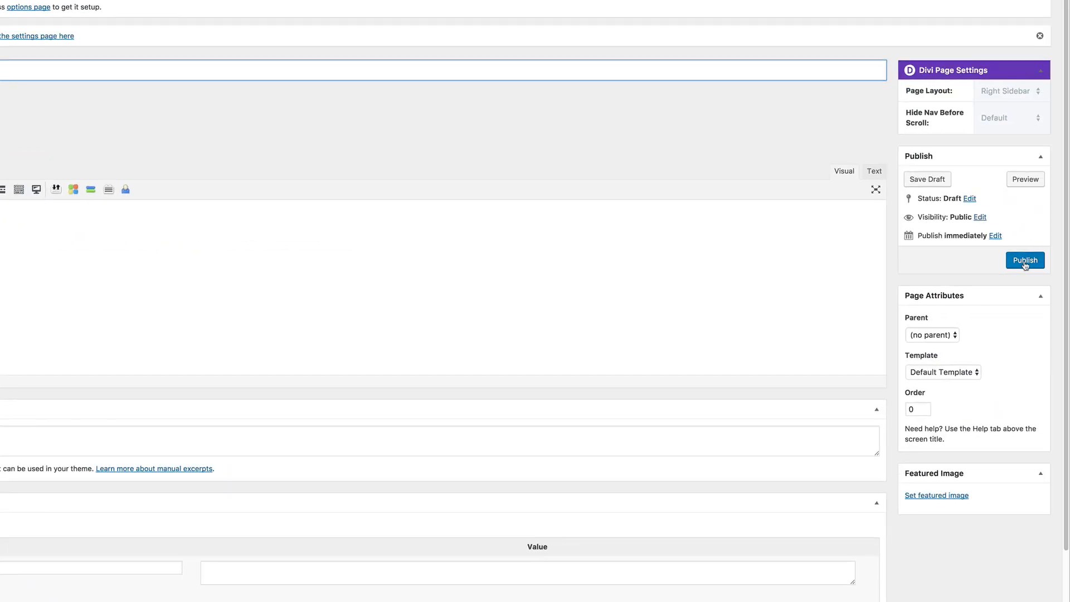
pyautogui.click(1025, 262)
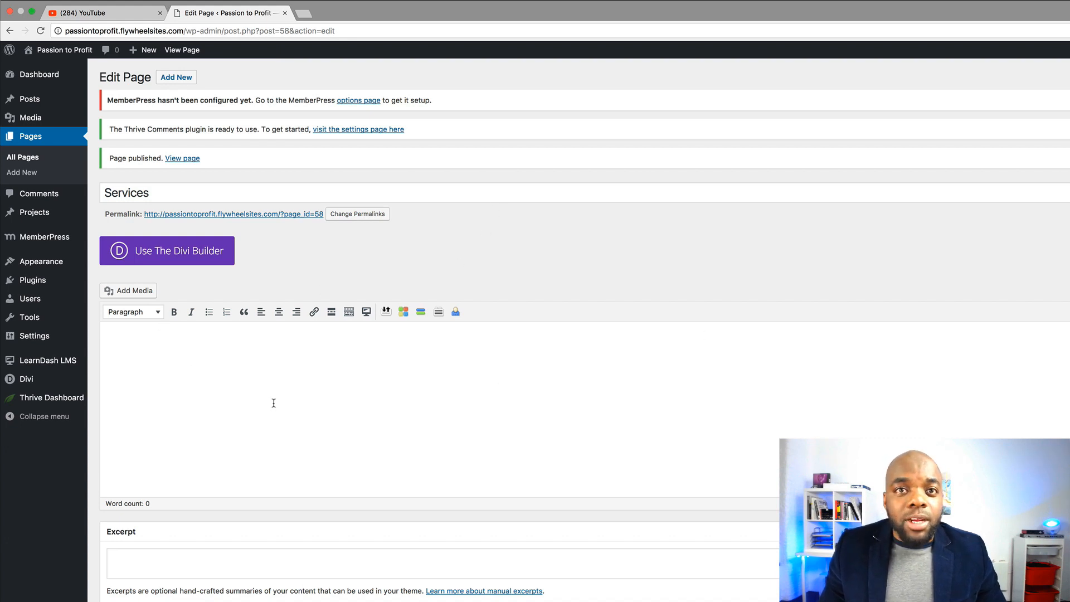
# Create a new navigation menu named 'main menu'
pyautogui.scroll(-3, 61, 329)
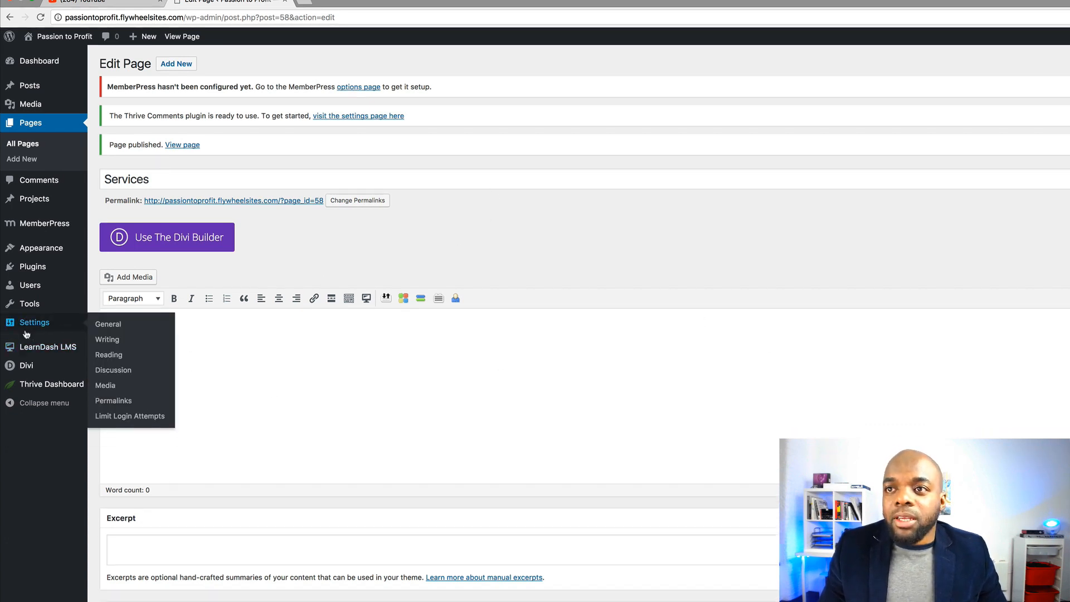
pyautogui.moveTo(66, 266)
pyautogui.moveTo(44, 251)
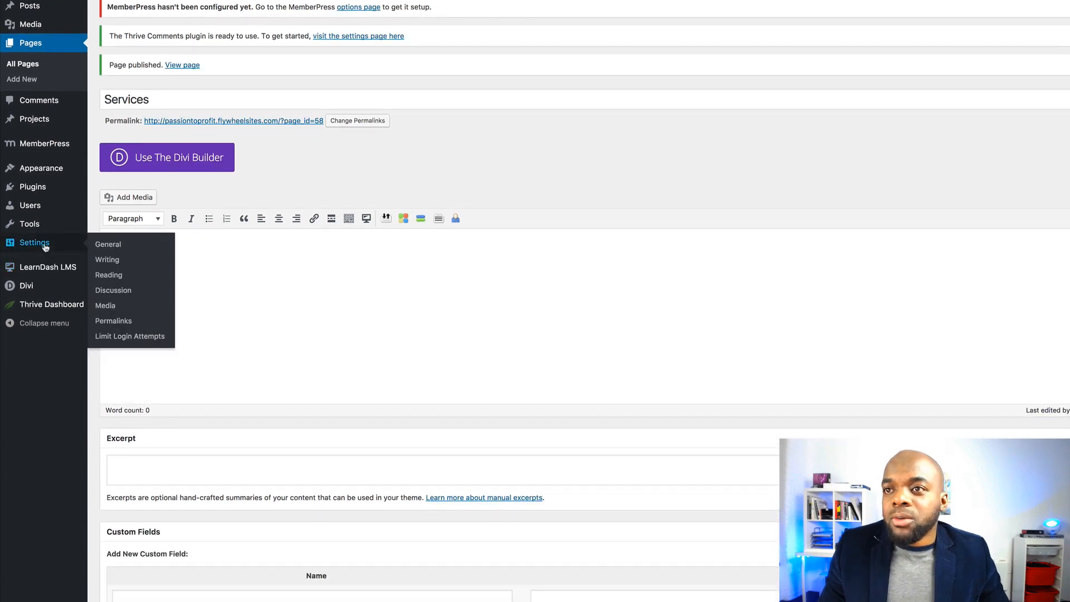
pyautogui.moveTo(44, 170)
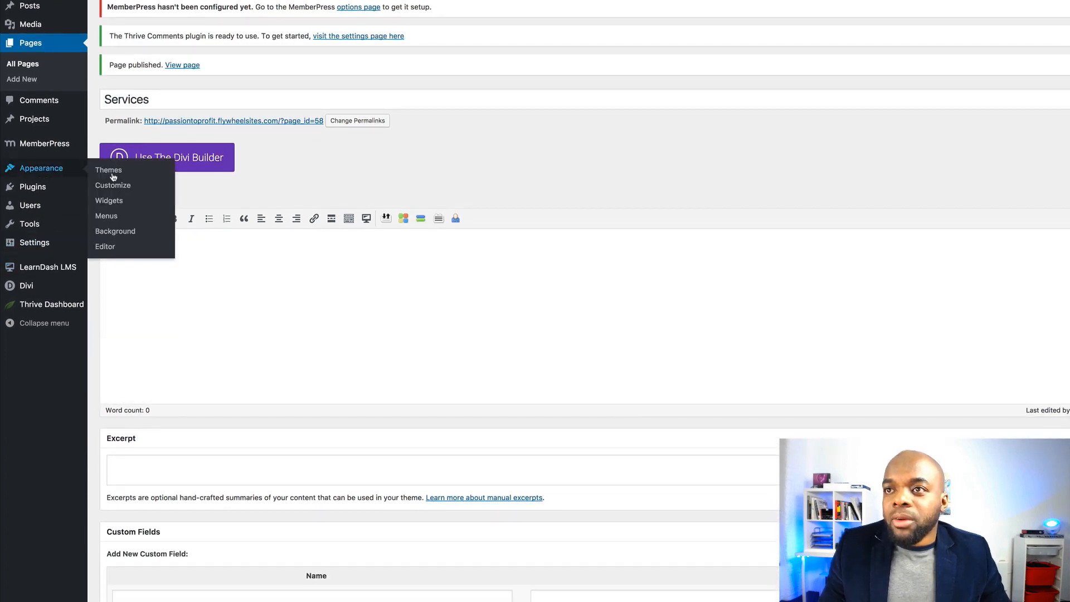
pyautogui.click(106, 216)
pyautogui.click(334, 141)
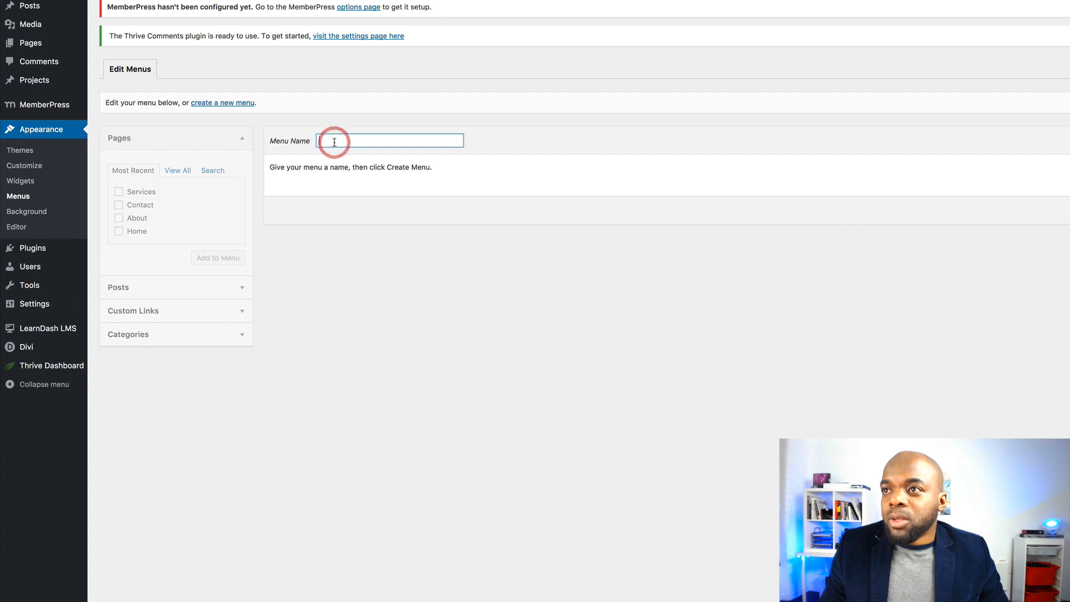
pyautogui.write('main')
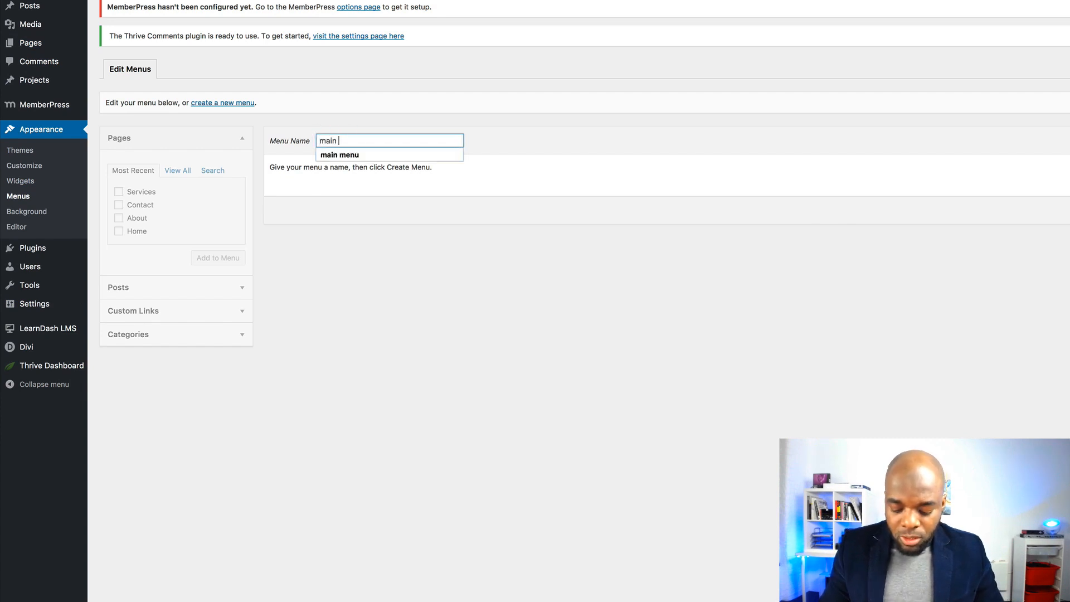
pyautogui.write(' menu')
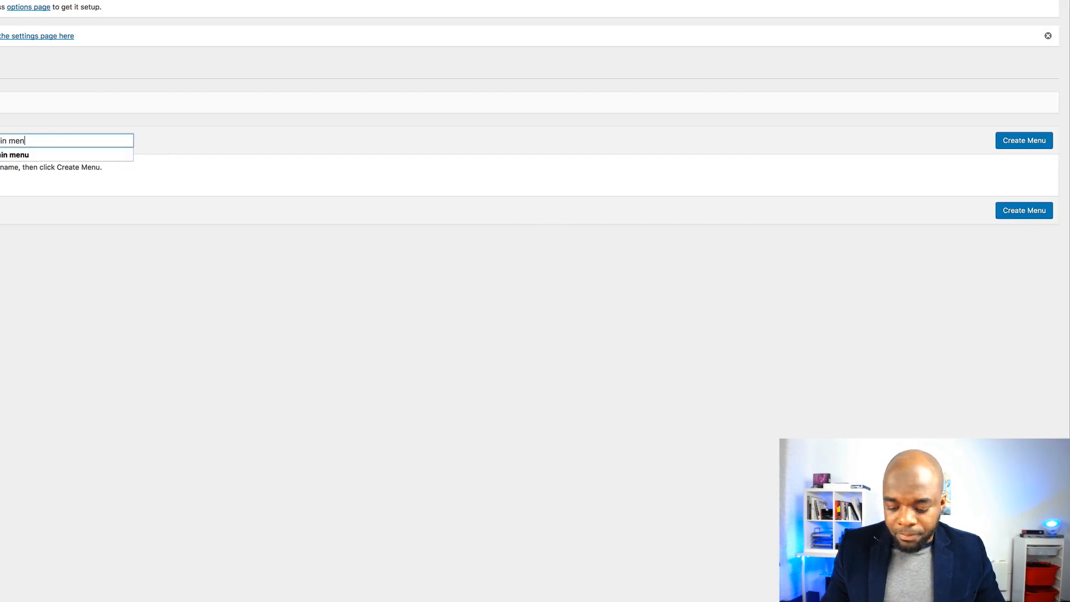
pyautogui.click(365, 156)
pyautogui.click(1005, 143)
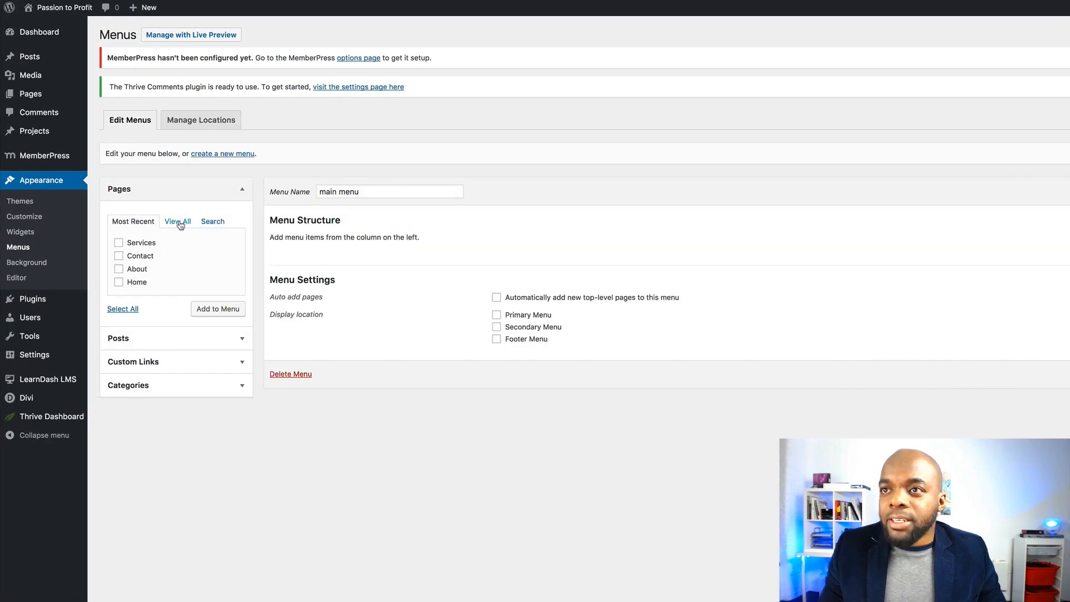
# Add all four pages ordered Home, Services, About, Contact, assign Primary Menu, and save
pyautogui.click(134, 315)
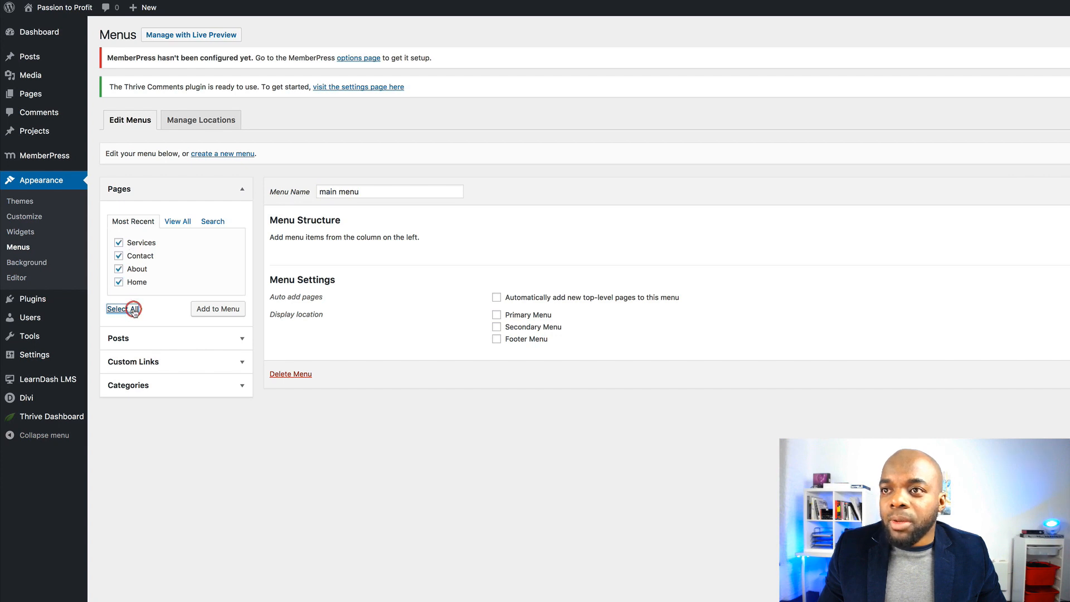
pyautogui.click(217, 311)
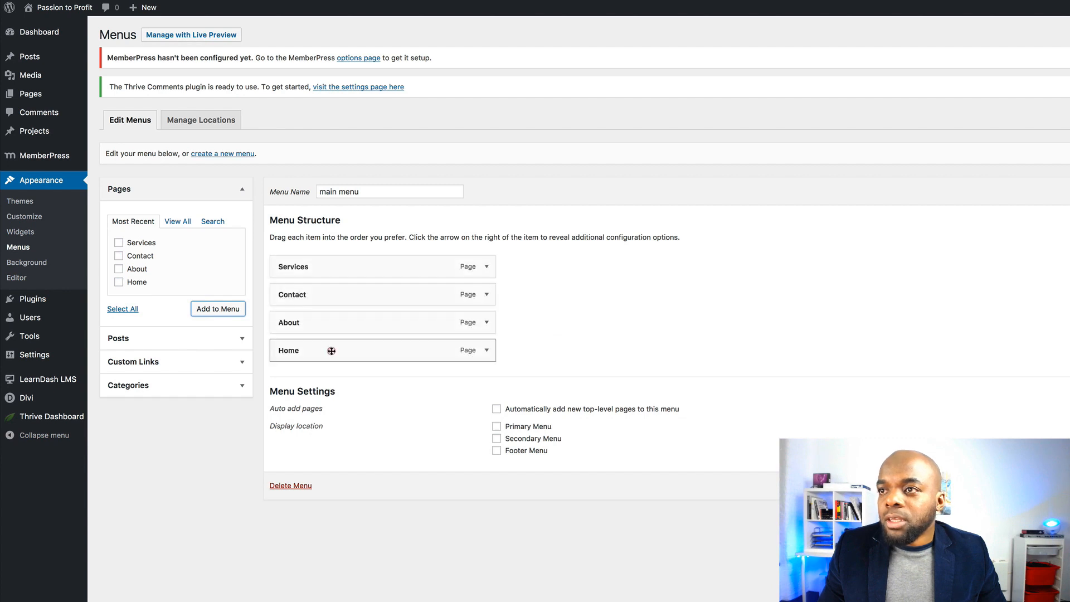
pyautogui.moveTo(332, 351); pyautogui.dragTo(335, 265)
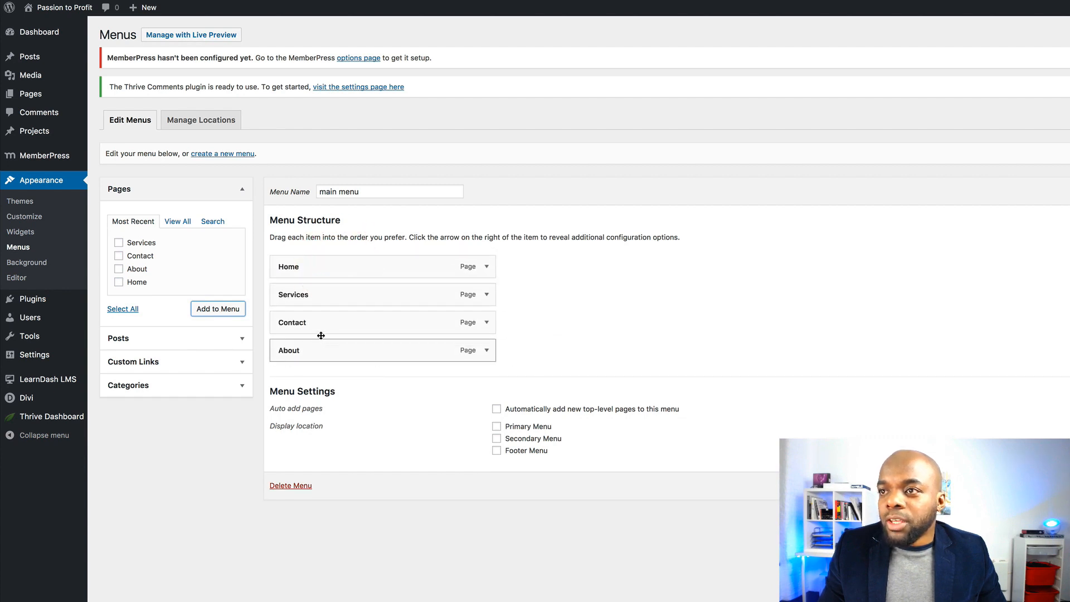
pyautogui.moveTo(321, 335)
pyautogui.mouseDown()
pyautogui.moveTo(317, 323)
pyautogui.moveTo(318, 353)
pyautogui.mouseUp()
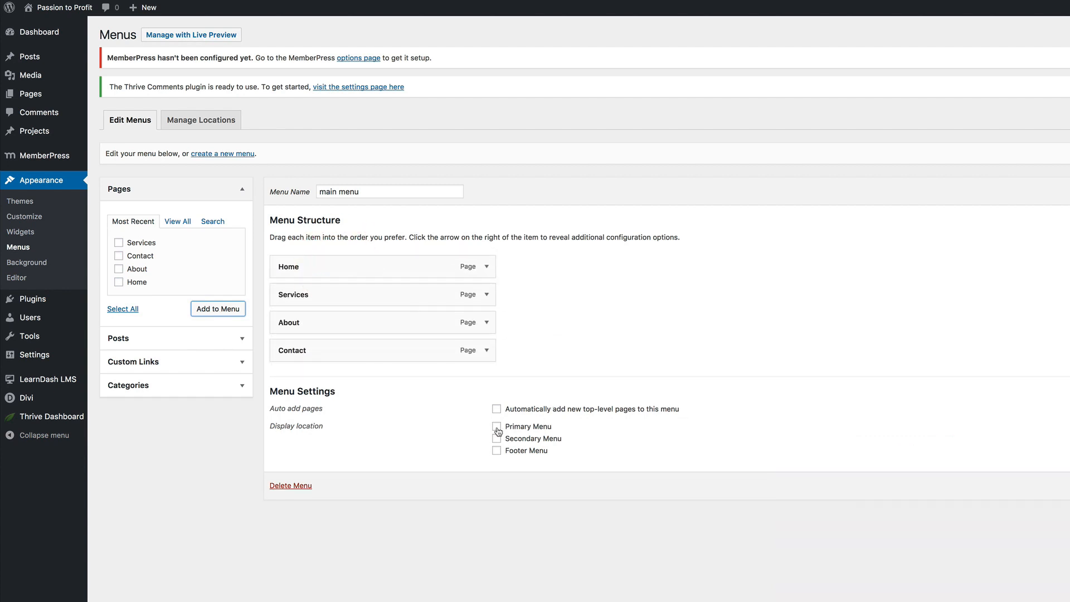
pyautogui.click(498, 427)
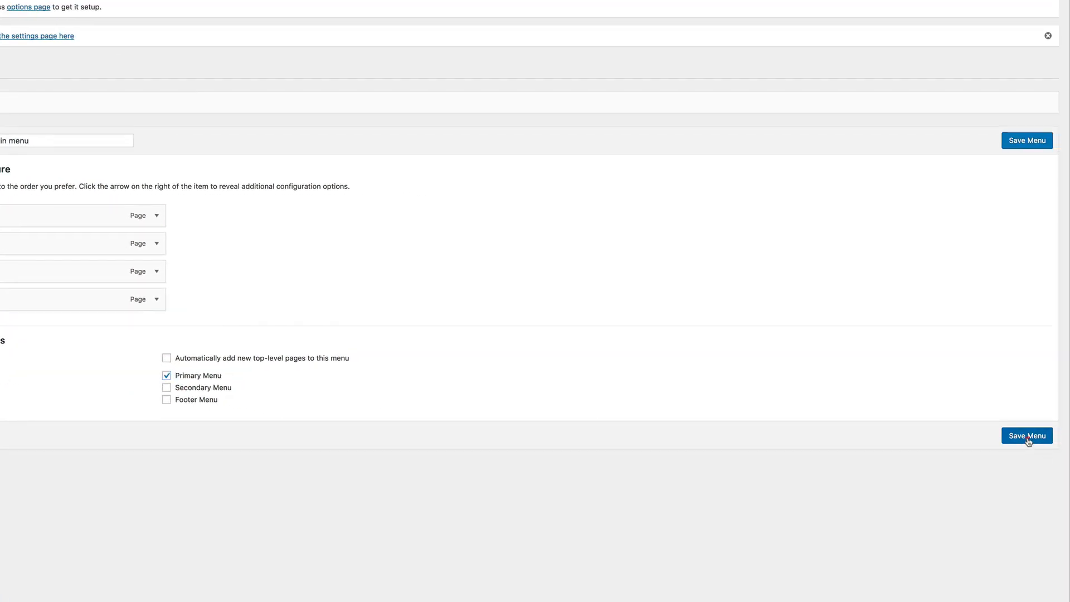
pyautogui.click(1027, 435)
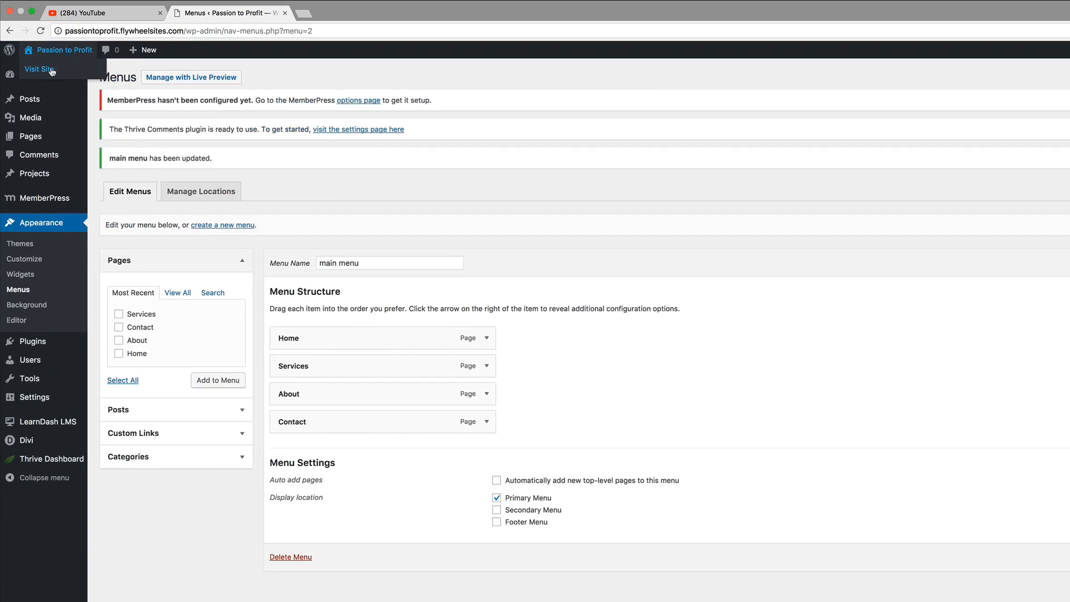
# View the live site header with Home, Services, About, Contact, then return to Menus
pyautogui.keyDown('super'); pyautogui.click(52, 70); pyautogui.keyUp('super')
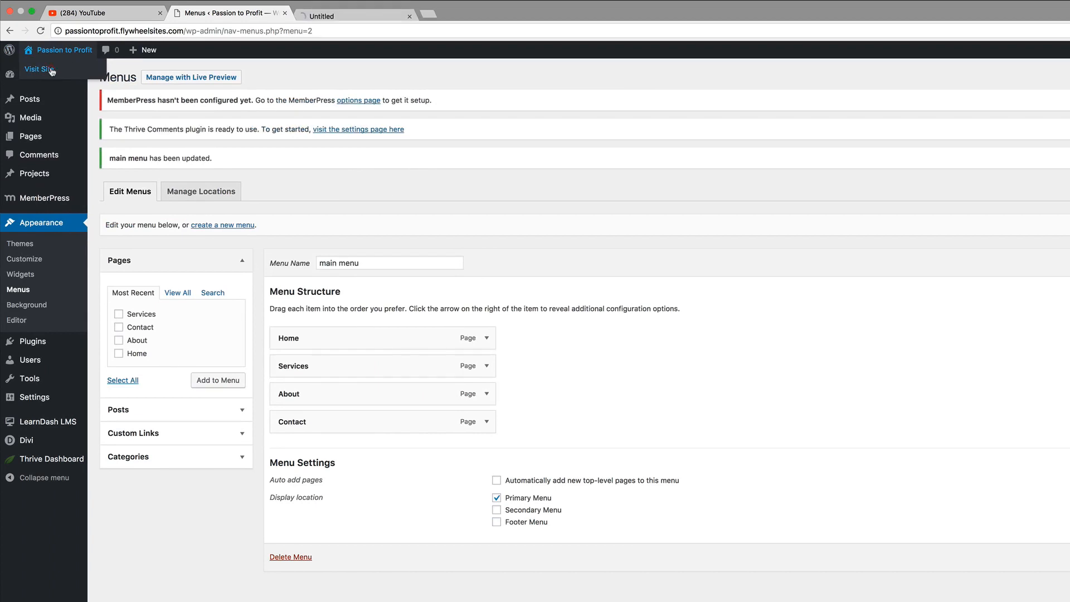
pyautogui.click(322, 16)
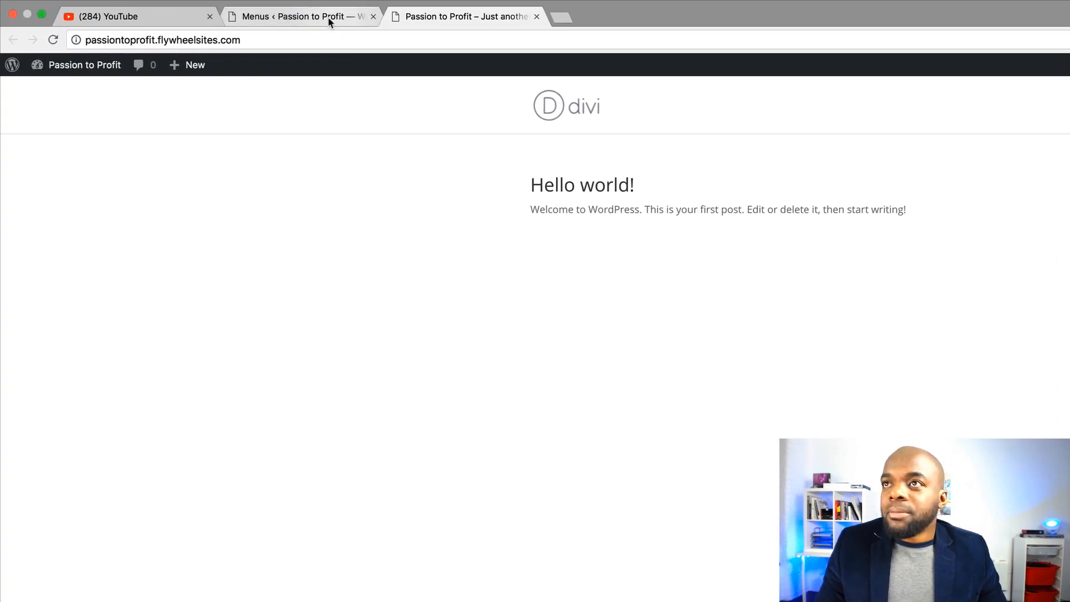
pyautogui.click(329, 16)
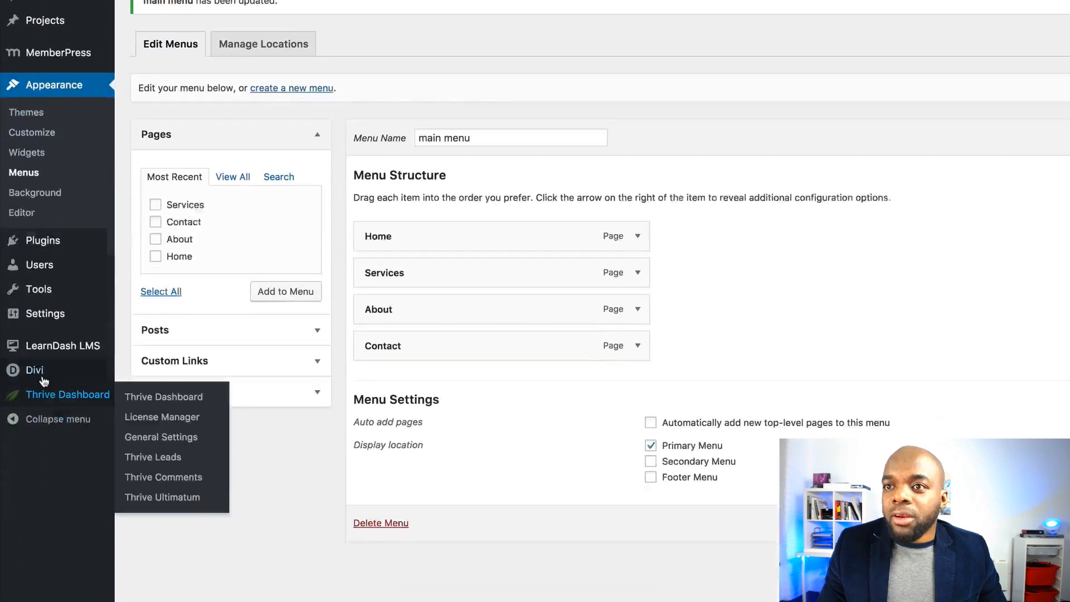
pyautogui.moveTo(43, 377)
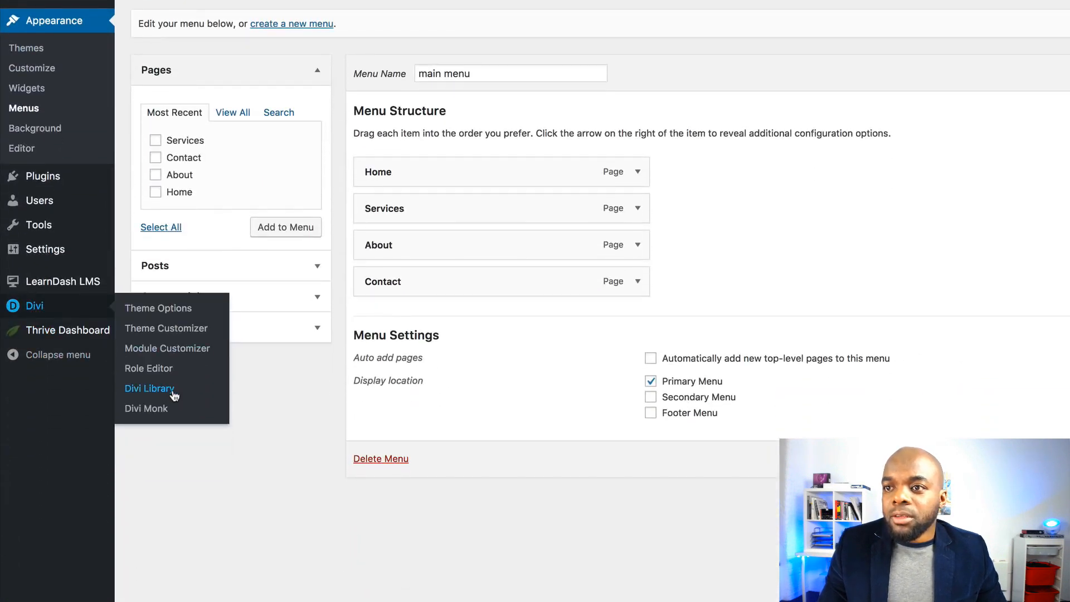
pyautogui.click(158, 410)
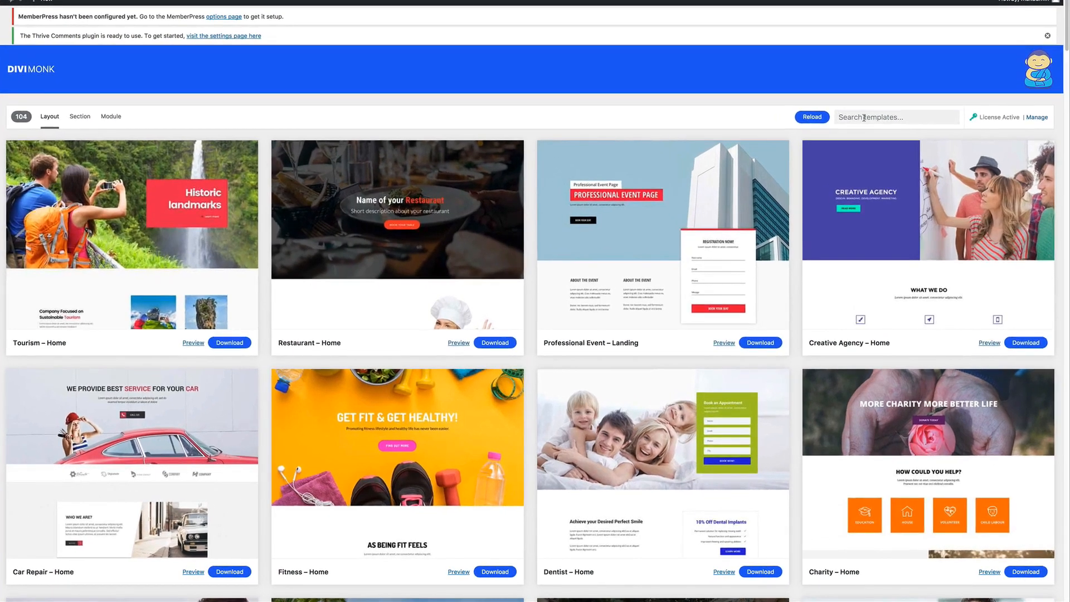
pyautogui.click(864, 118)
pyautogui.write('agency')
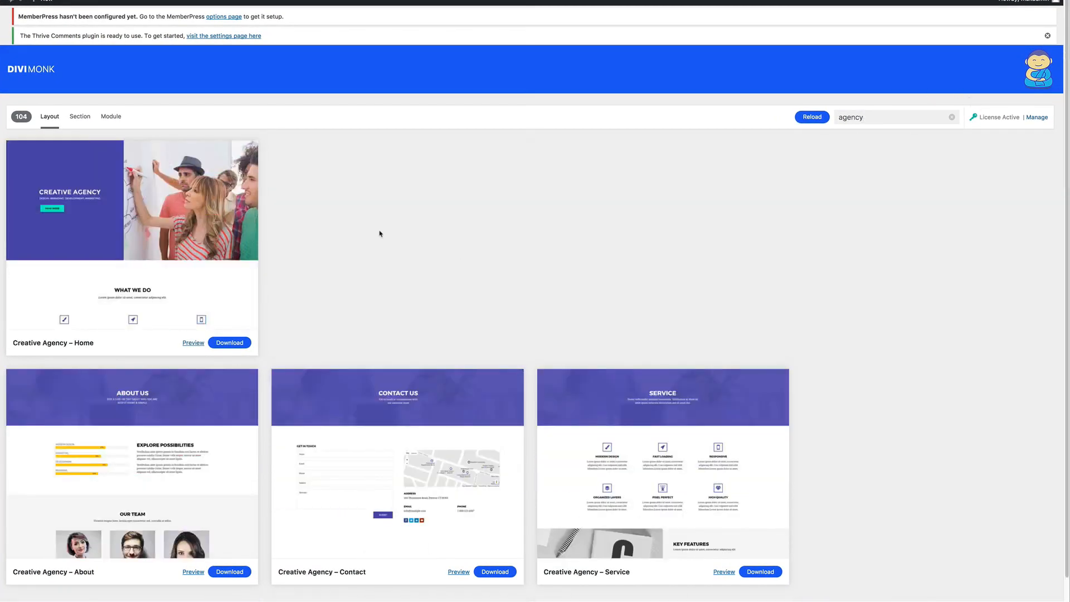
pyautogui.scroll(-2, 425, 237)
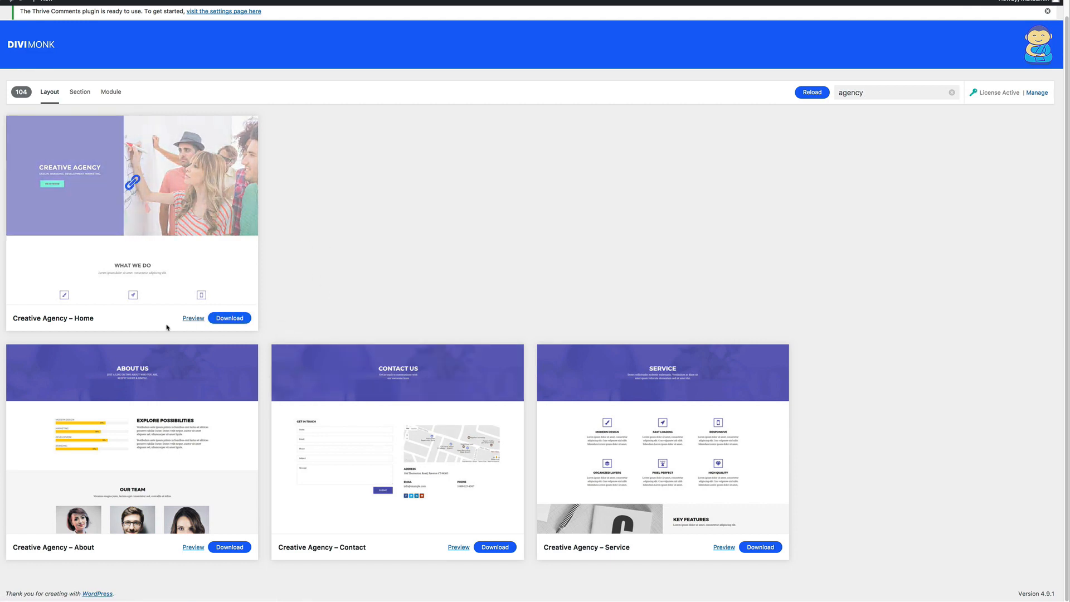
pyautogui.click(193, 318)
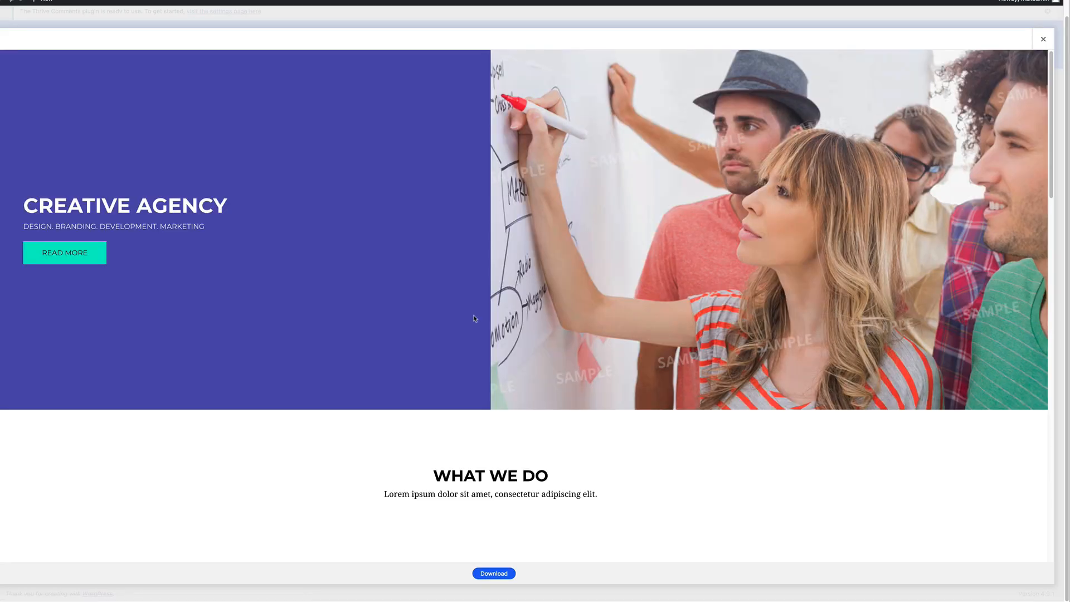
pyautogui.scroll(-10, 399, 332)
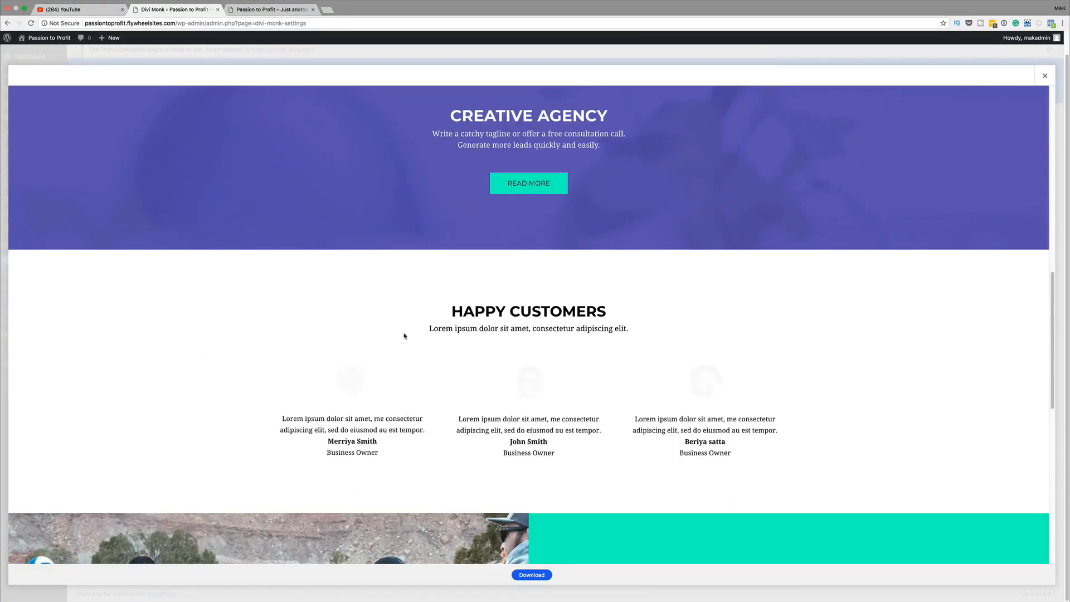
pyautogui.scroll(-10, 405, 336)
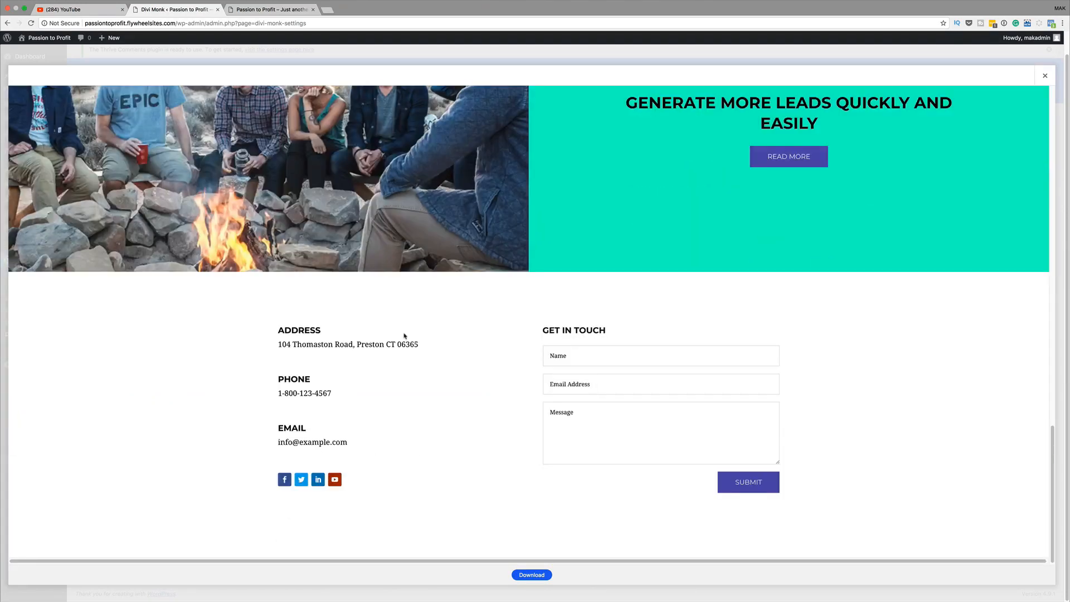
pyautogui.scroll(20, 405, 336)
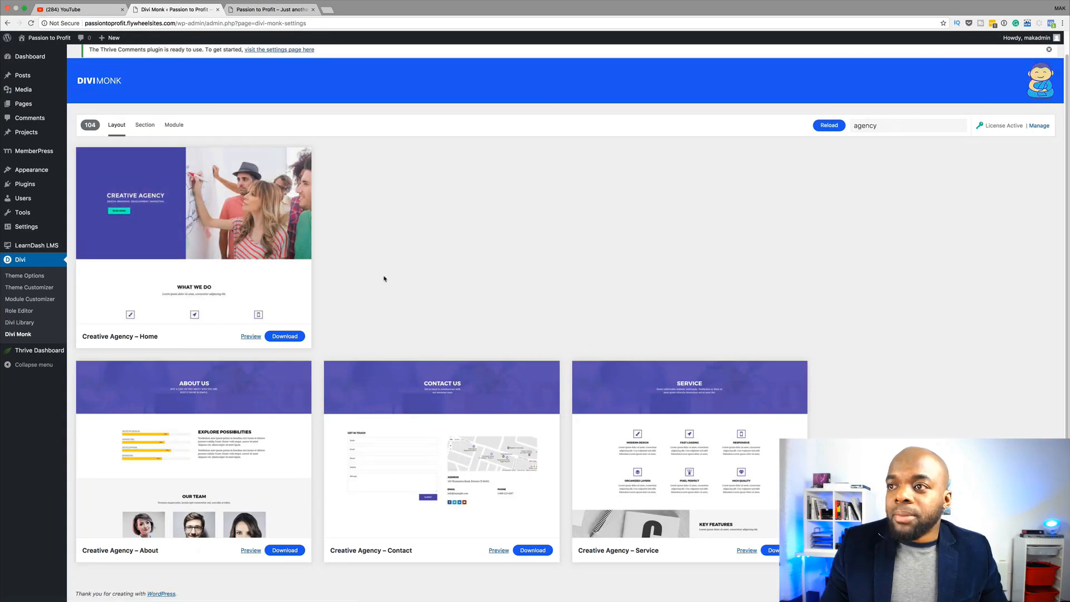
# Download the Creative Agency Home, About, Contact and Service layouts from Divi Monk
pyautogui.click(284, 336)
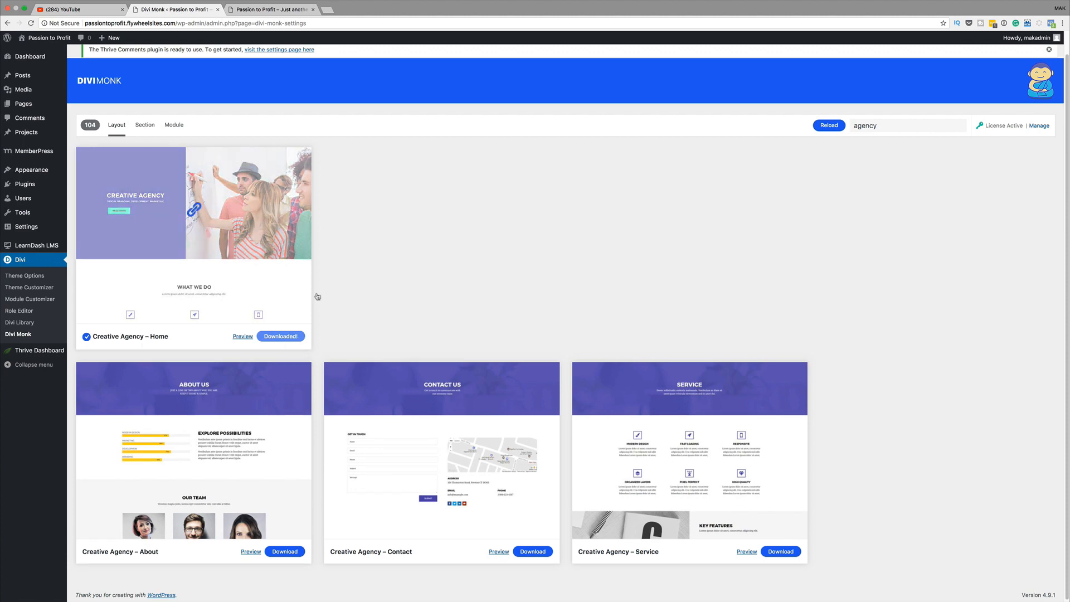
pyautogui.click(284, 551)
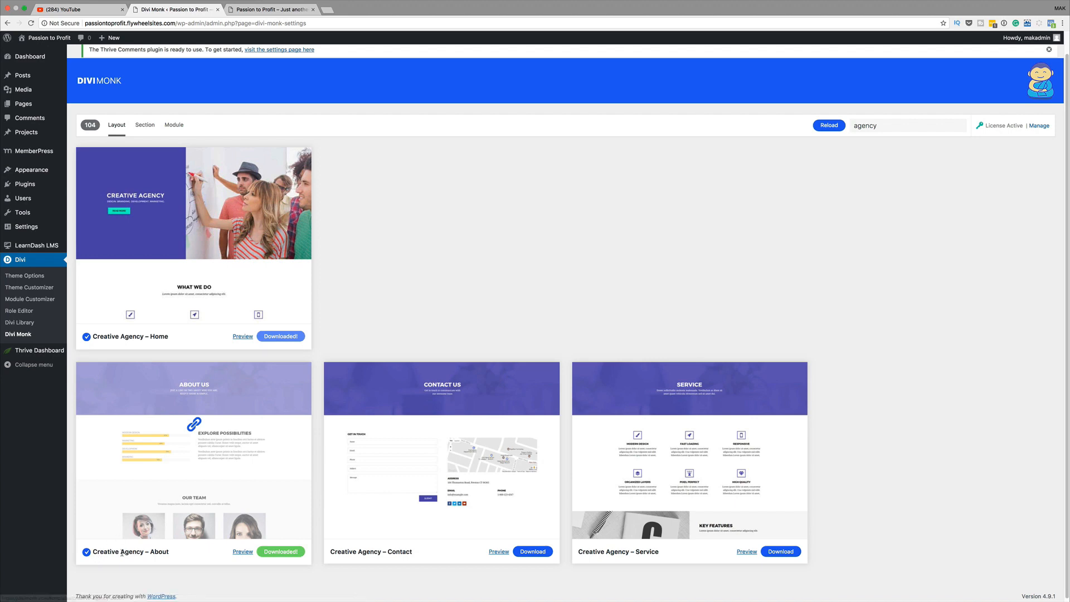
pyautogui.click(531, 551)
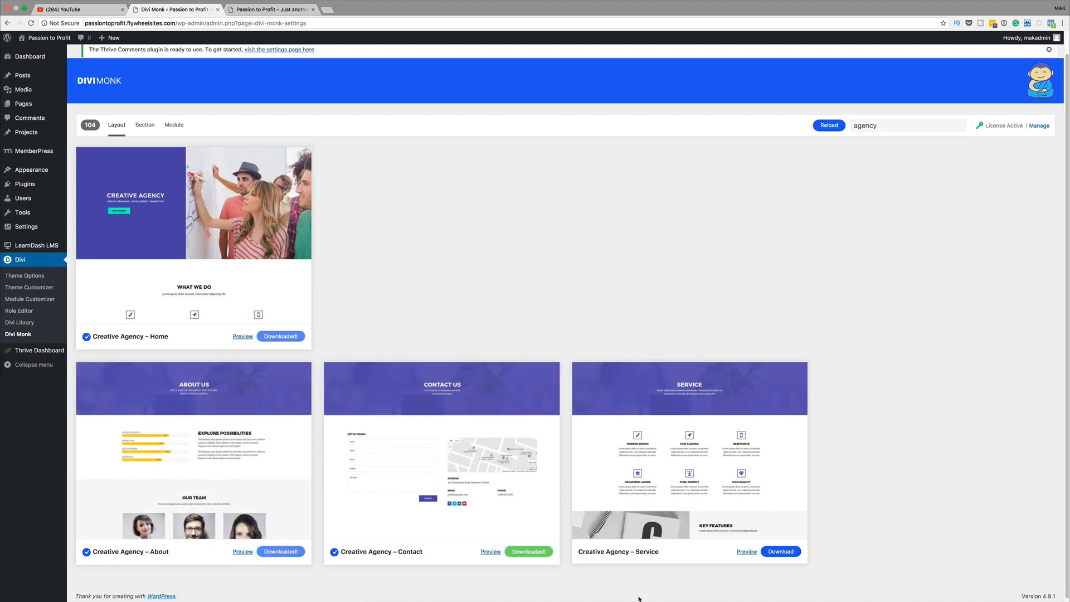
pyautogui.click(781, 551)
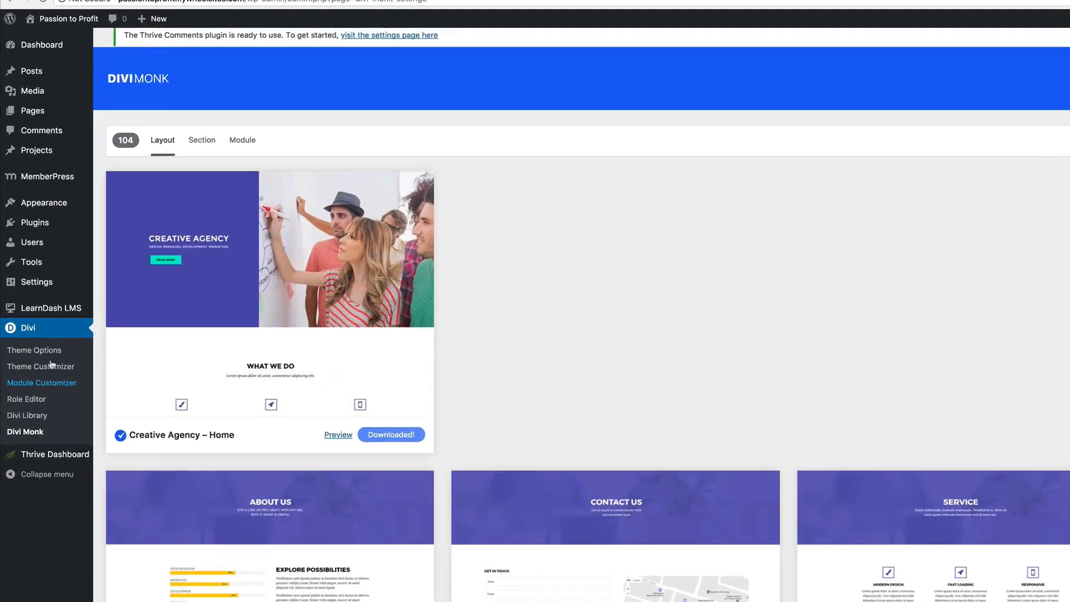
# Create a new page titled Blog and publish it
pyautogui.moveTo(35, 184)
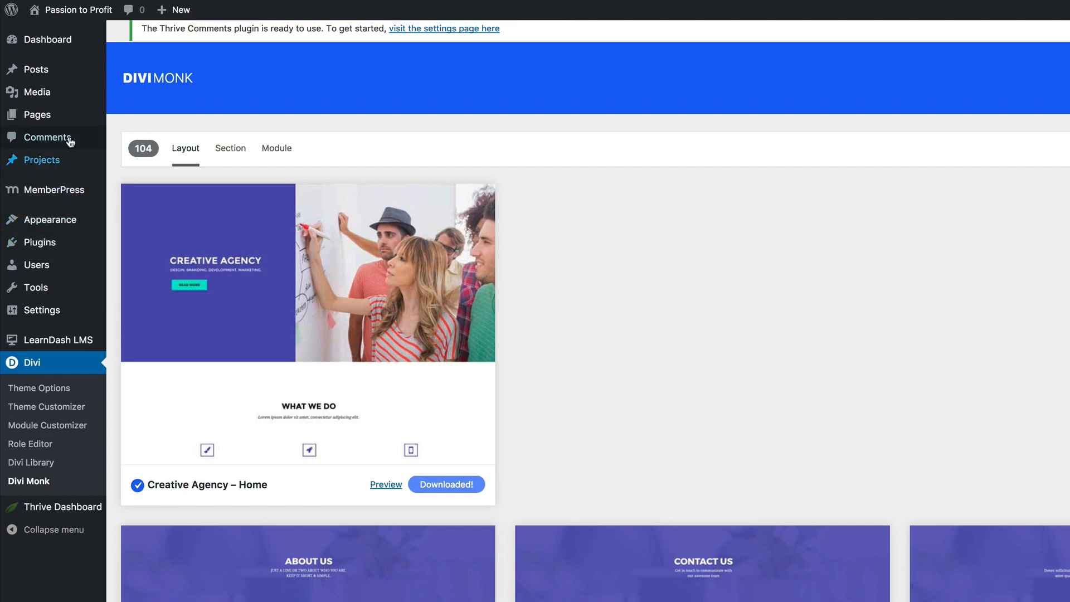
pyautogui.moveTo(54, 121)
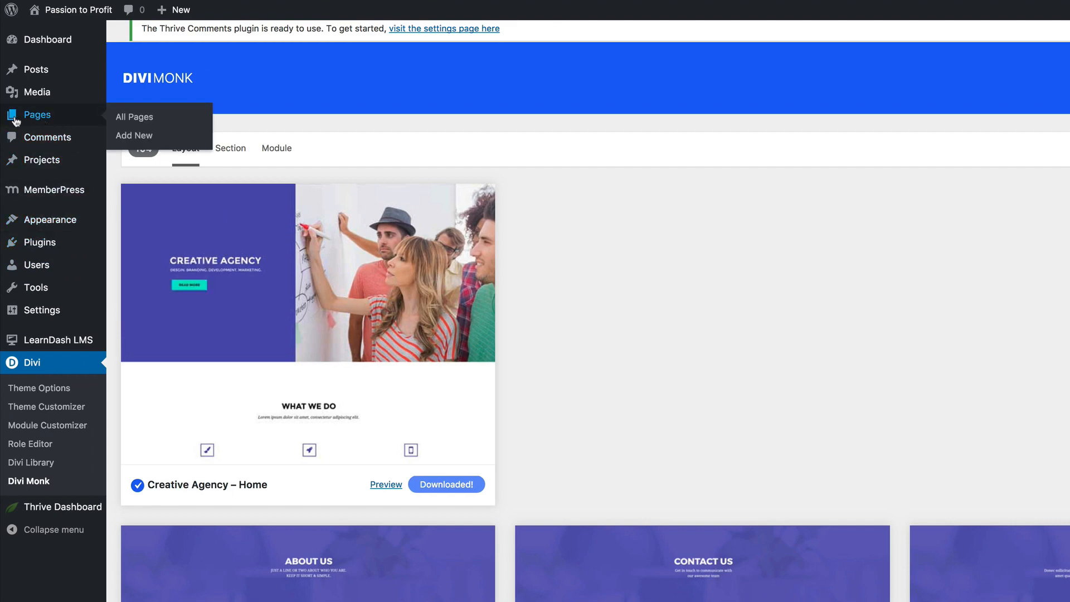
pyautogui.click(149, 137)
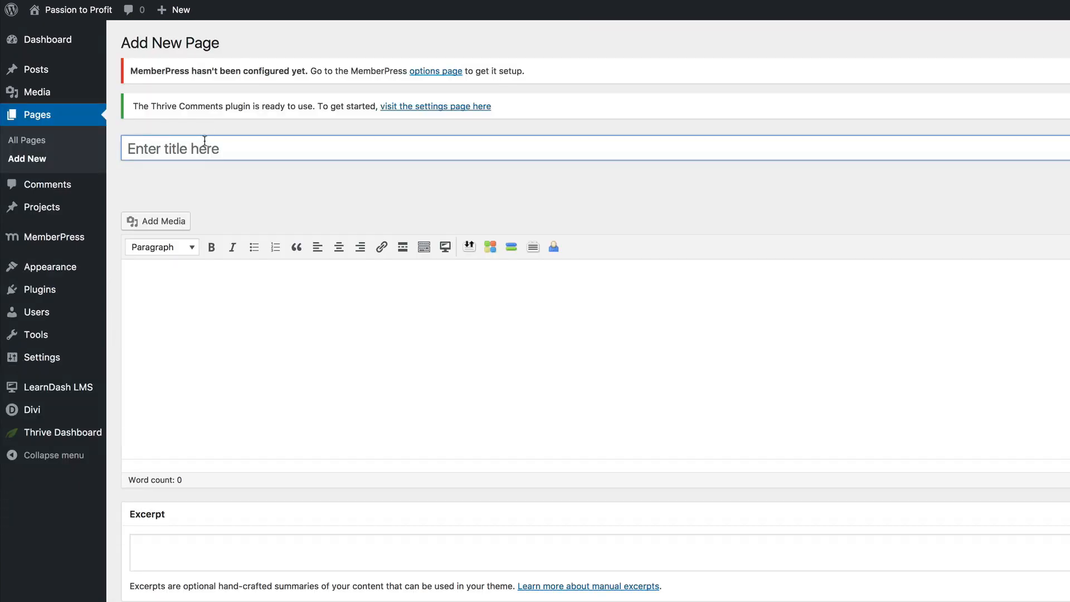
pyautogui.write('Blog')
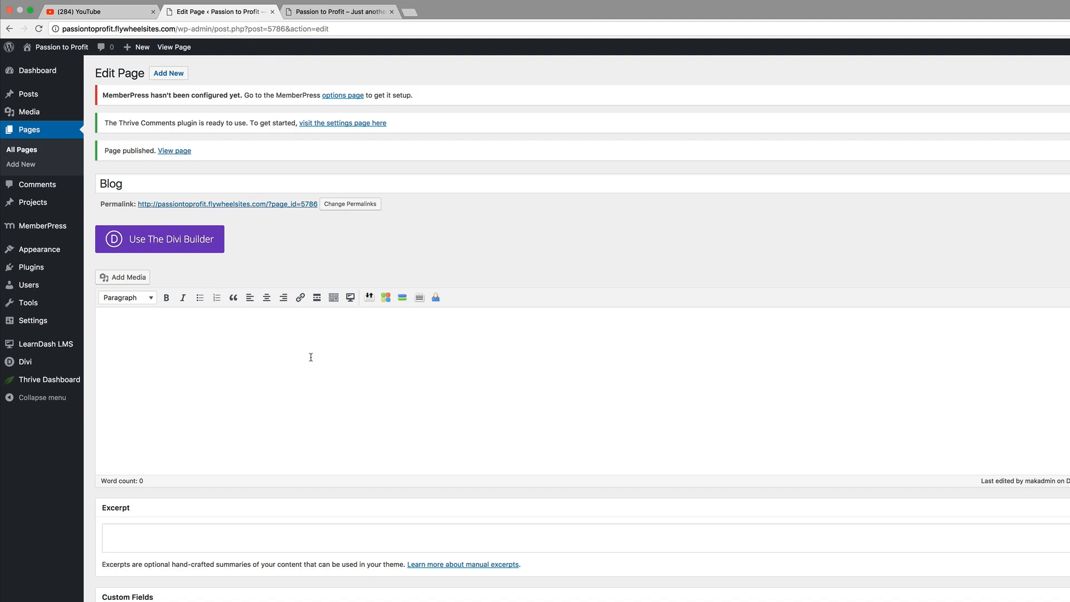
pyautogui.click(410, 11)
# Load lorem2.com and select its first three placeholder paragraphs for copying
pyautogui.write('lorem2.com')
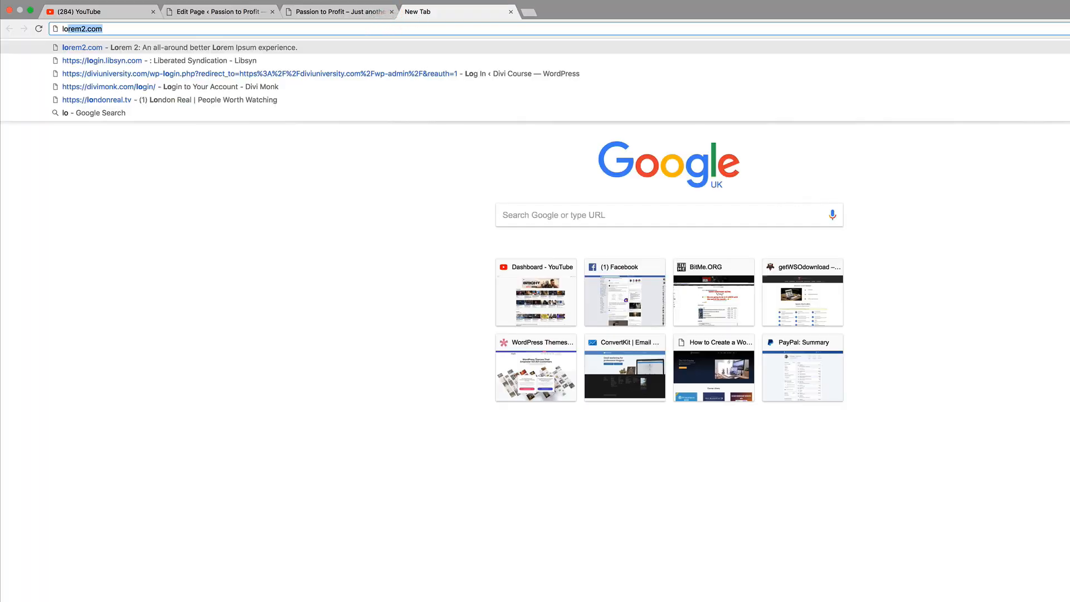
pyautogui.press('Return')
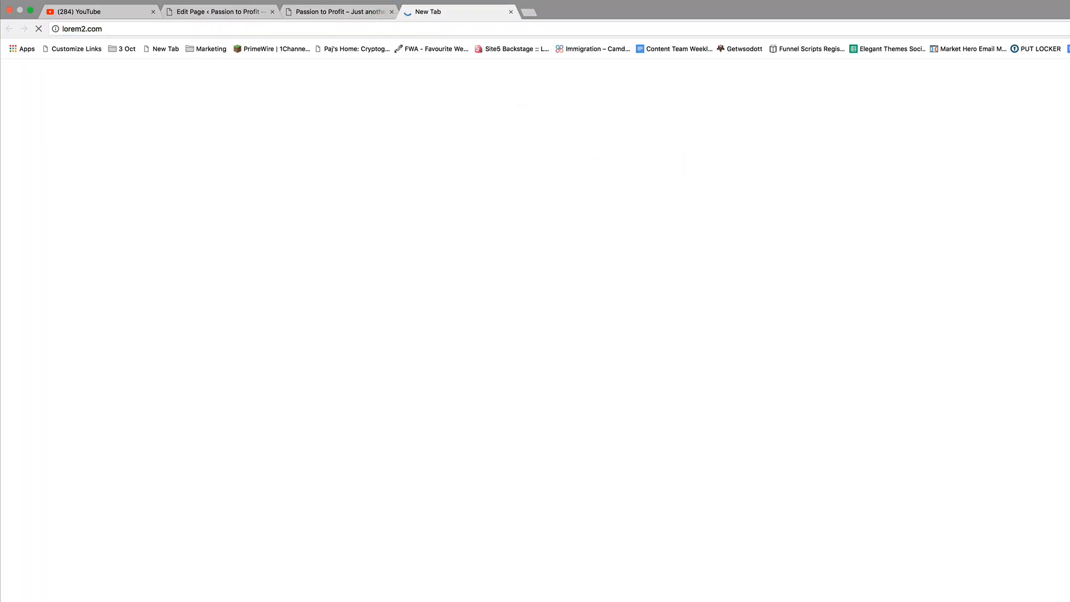
pyautogui.moveTo(454, 184); pyautogui.dragTo(545, 282)
pyautogui.press('super+c')
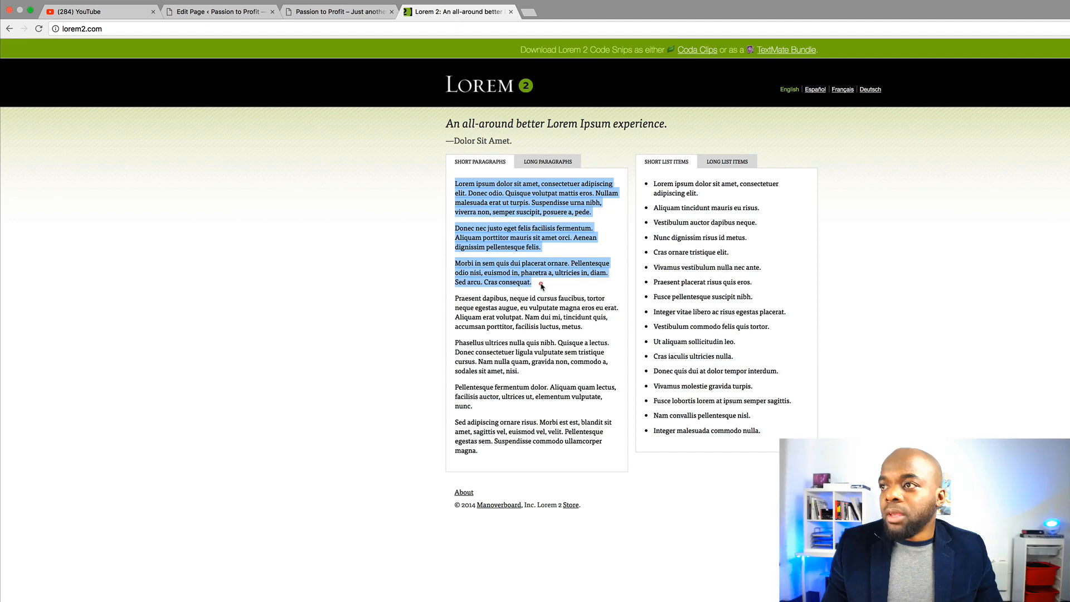
pyautogui.click(230, 12)
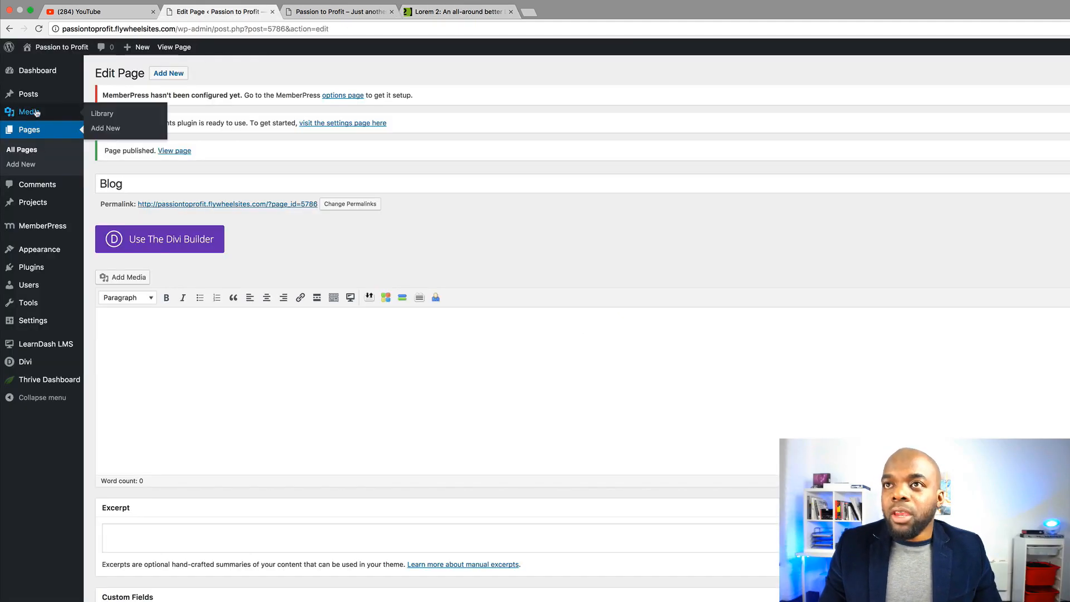
# Start a new post titled Post 1 and paste the lorem ipsum paragraphs into its body
pyautogui.moveTo(34, 100)
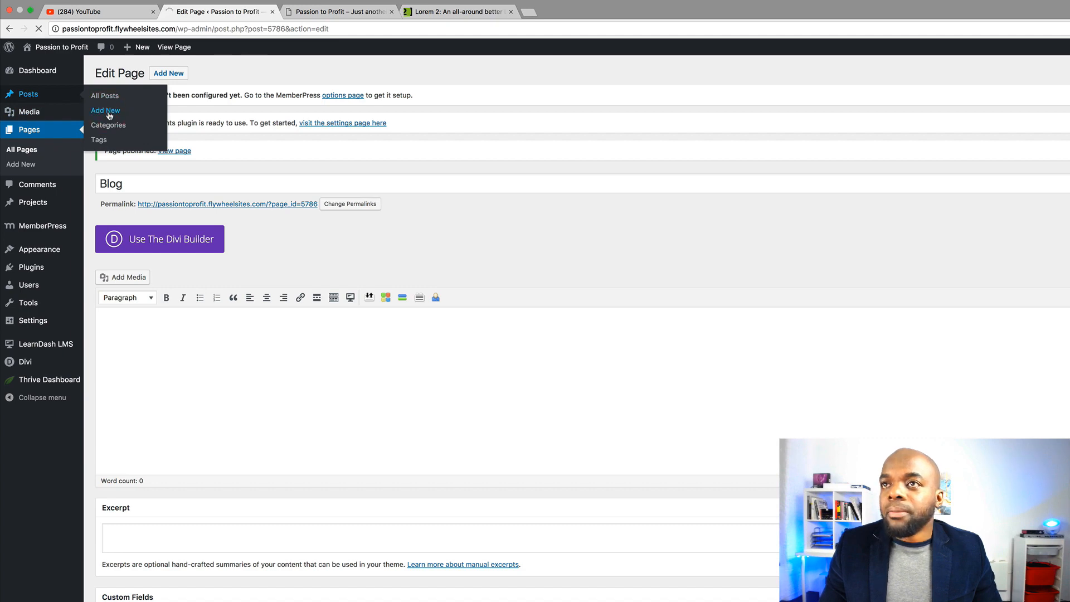
pyautogui.click(148, 155)
pyautogui.write('Po')
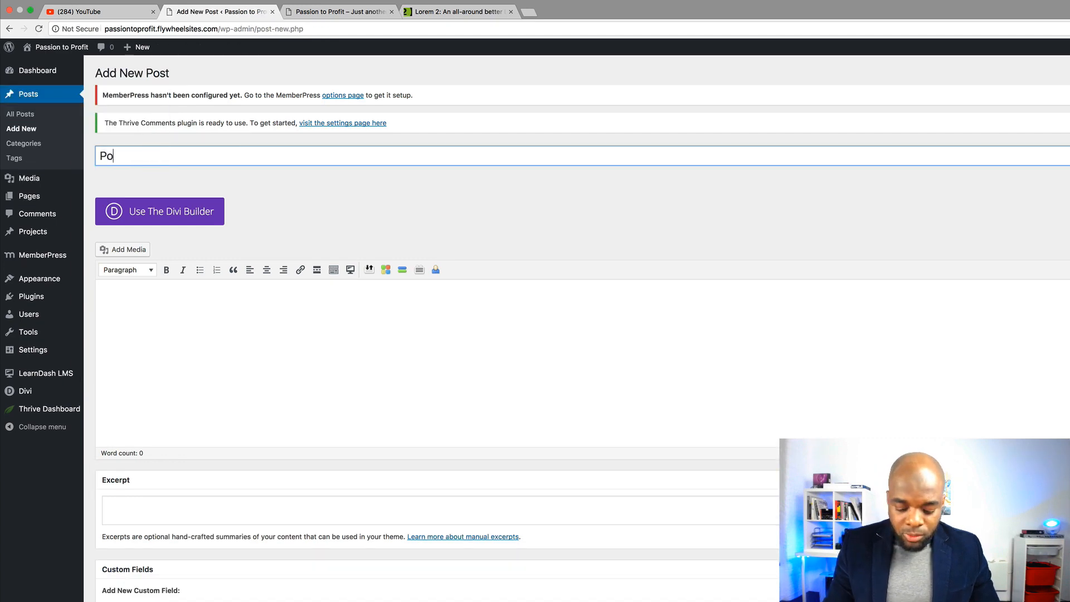
pyautogui.write('st 1')
pyautogui.click(222, 377)
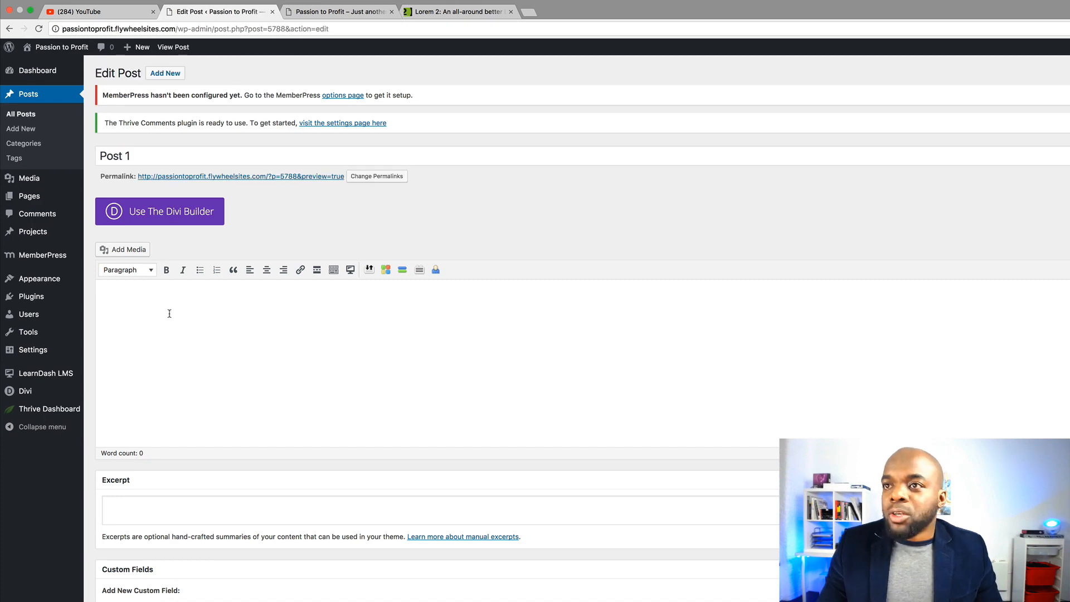
pyautogui.press('super+v')
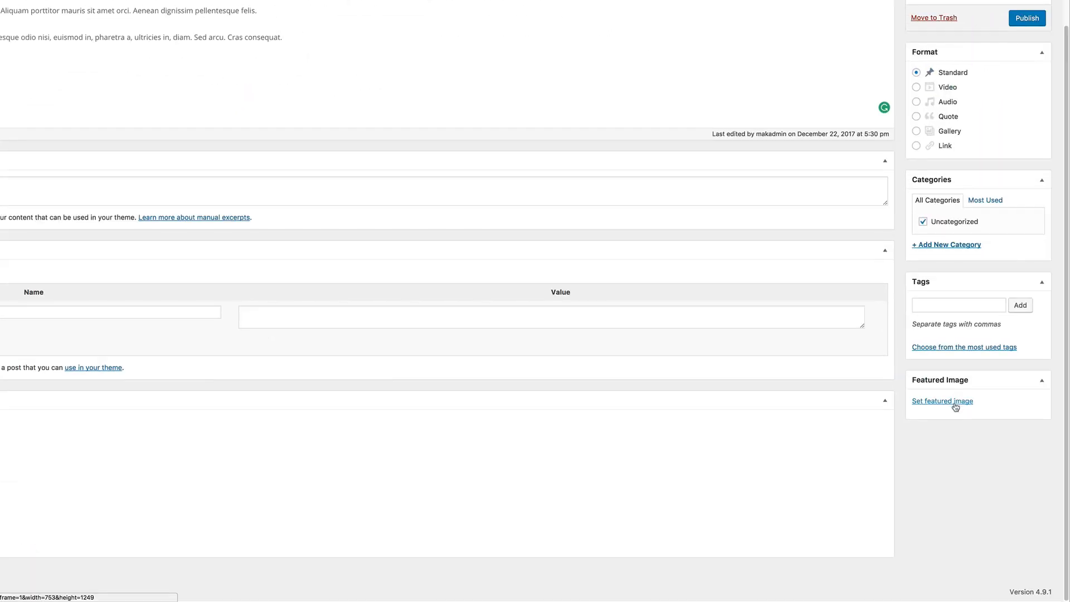
# Upload the laptop photo and set it as Post 1's featured image
pyautogui.click(956, 405)
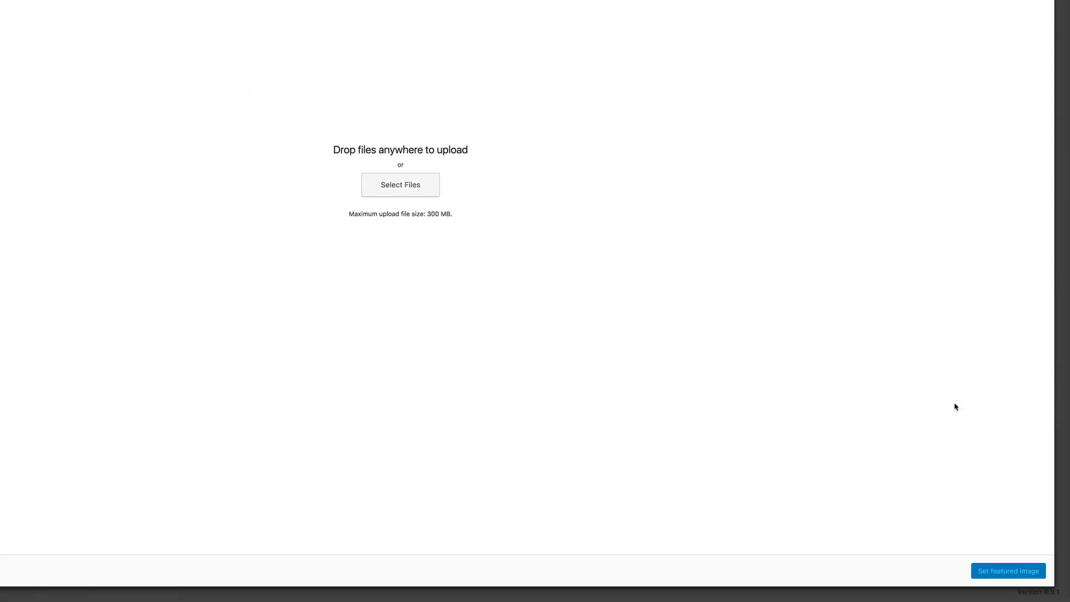
pyautogui.click(690, 342)
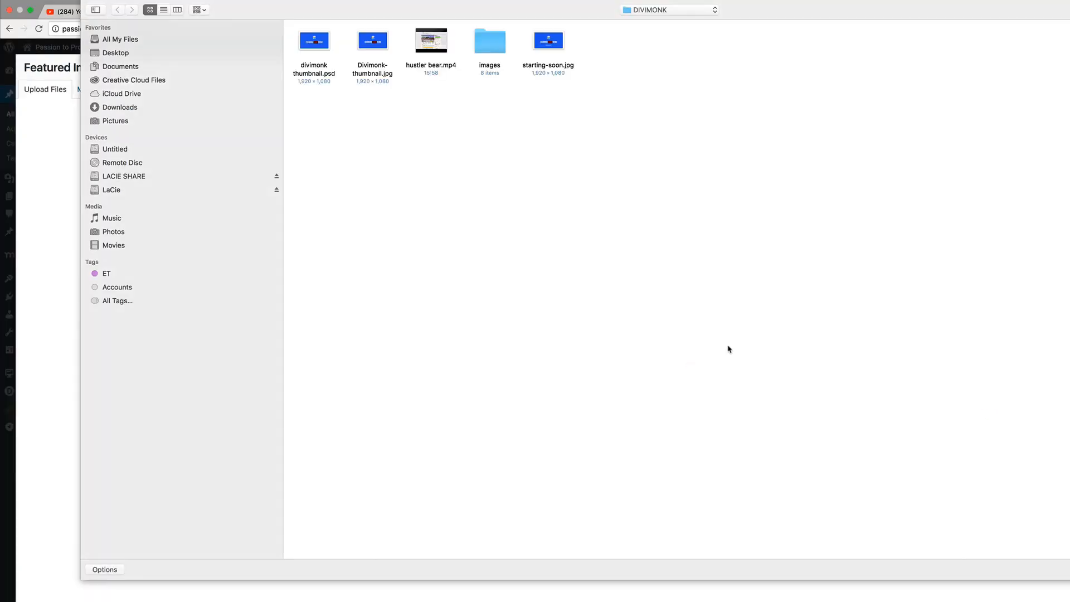
pyautogui.doubleClick(495, 52)
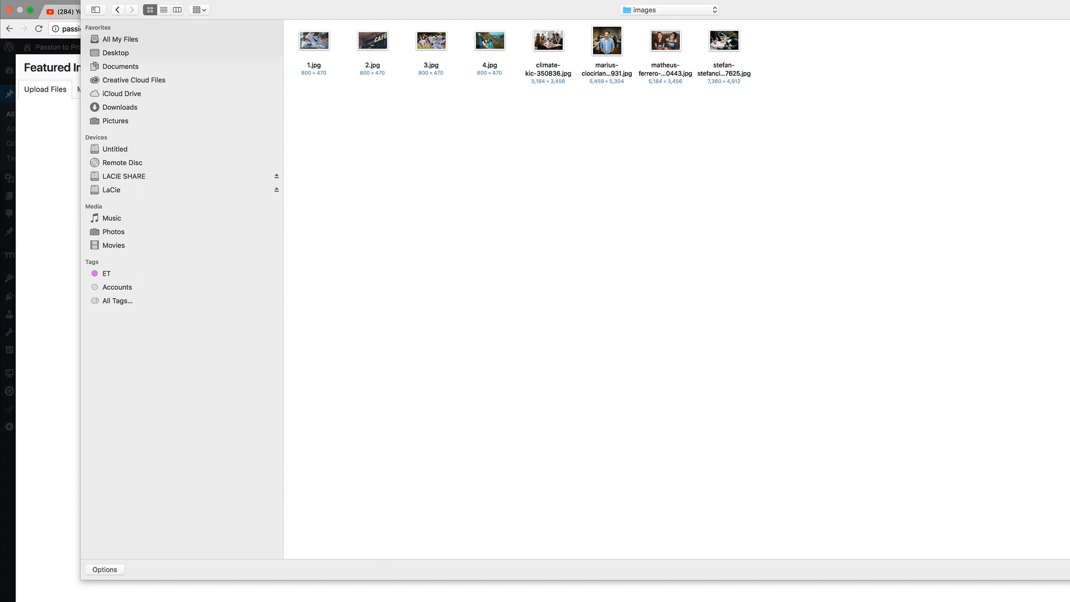
pyautogui.click(732, 47)
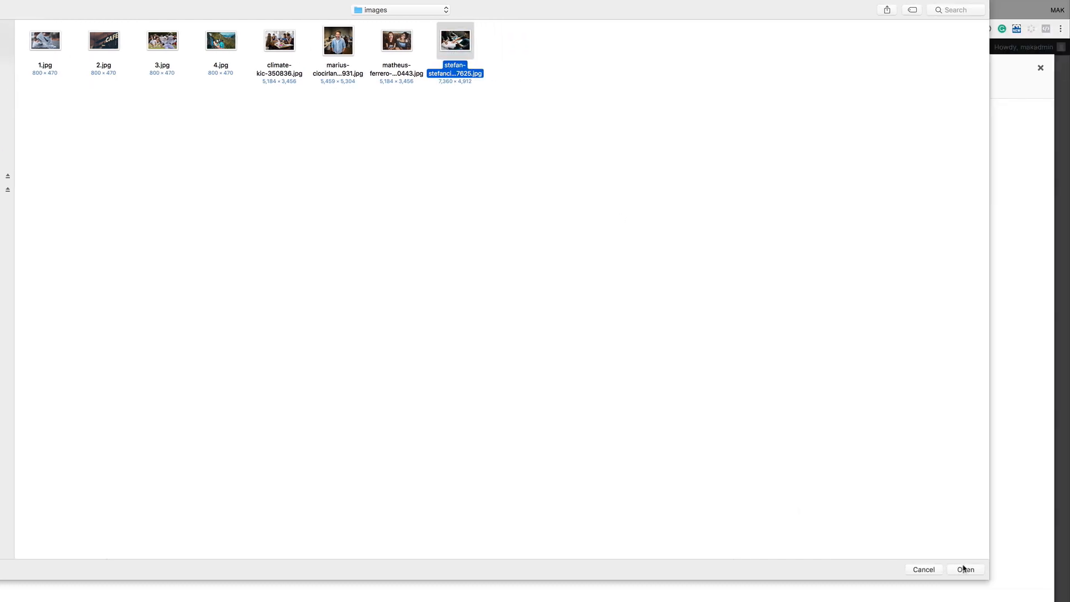
pyautogui.click(966, 570)
pyautogui.click(831, 519)
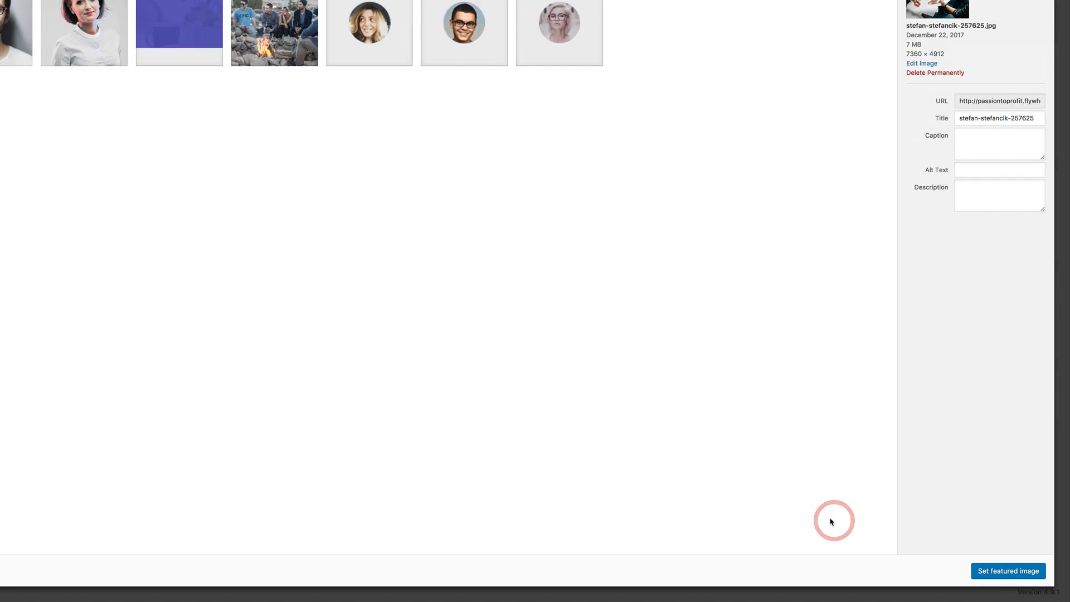
pyautogui.click(1009, 571)
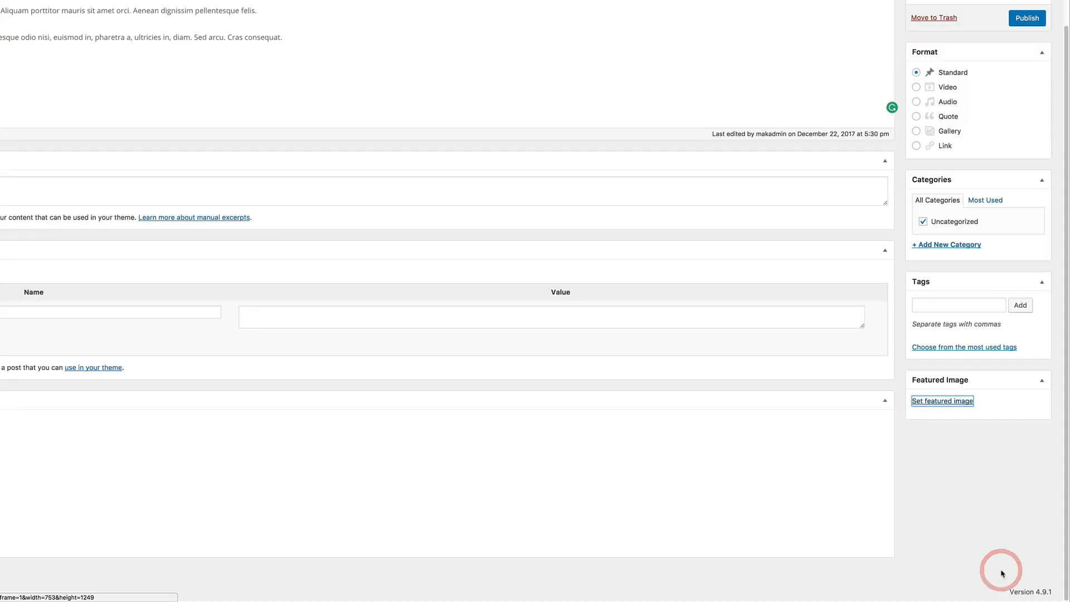
pyautogui.scroll(1, 709, 413)
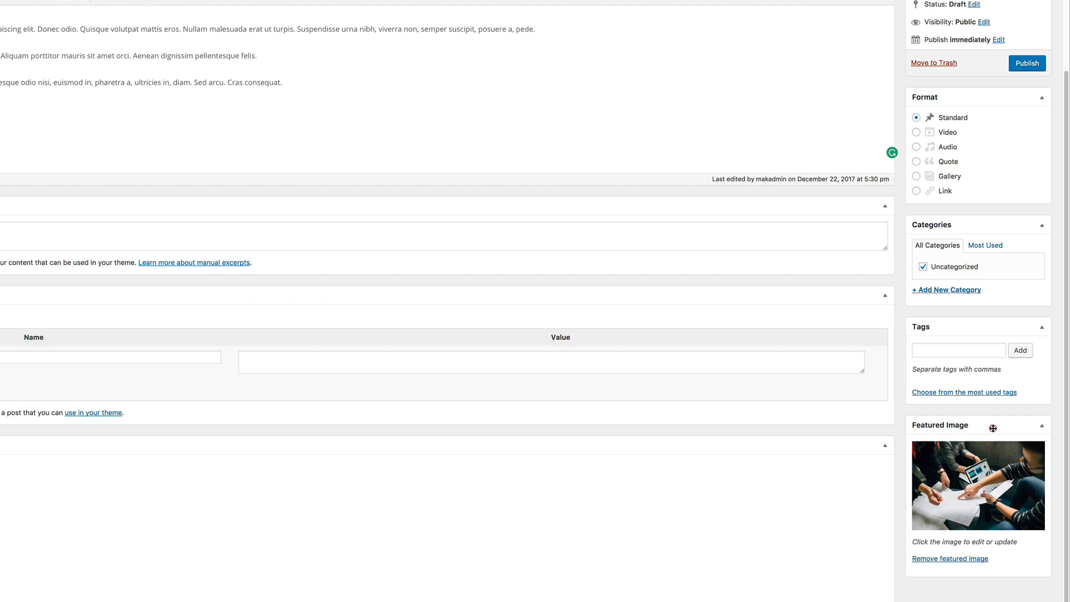
pyautogui.moveTo(993, 428); pyautogui.dragTo(991, 222)
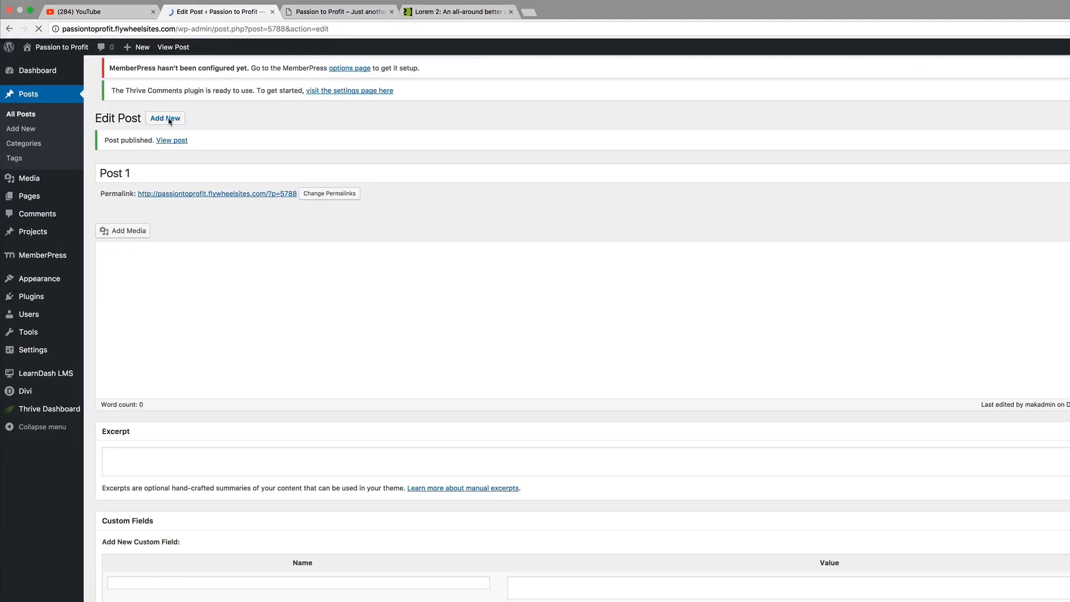
# Start a new post titled Post 2 and paste the lorem ipsum paragraphs into its body
pyautogui.click(165, 75)
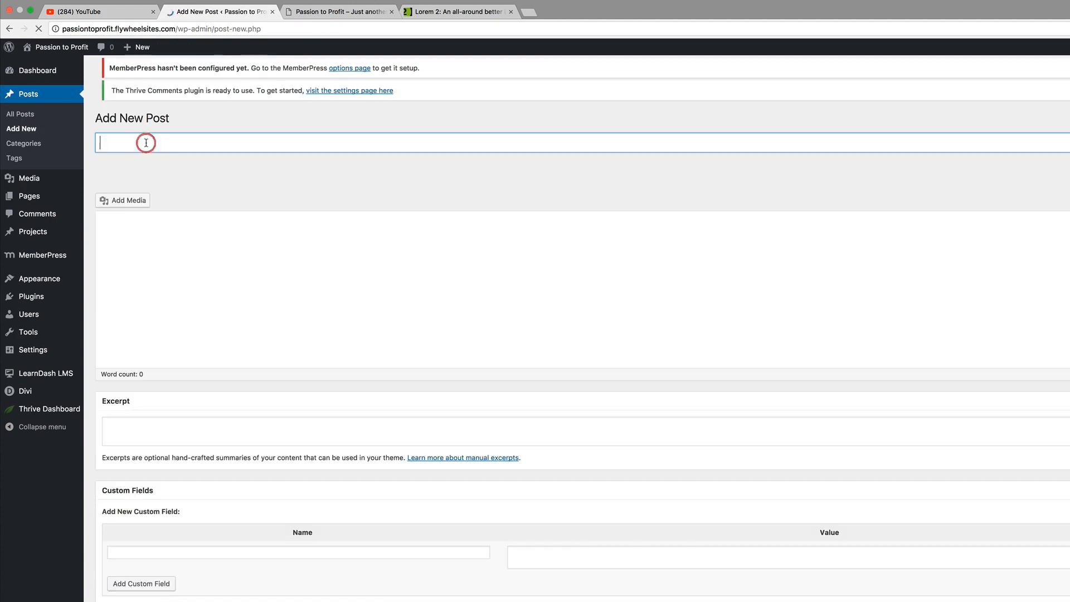
pyautogui.write('Post')
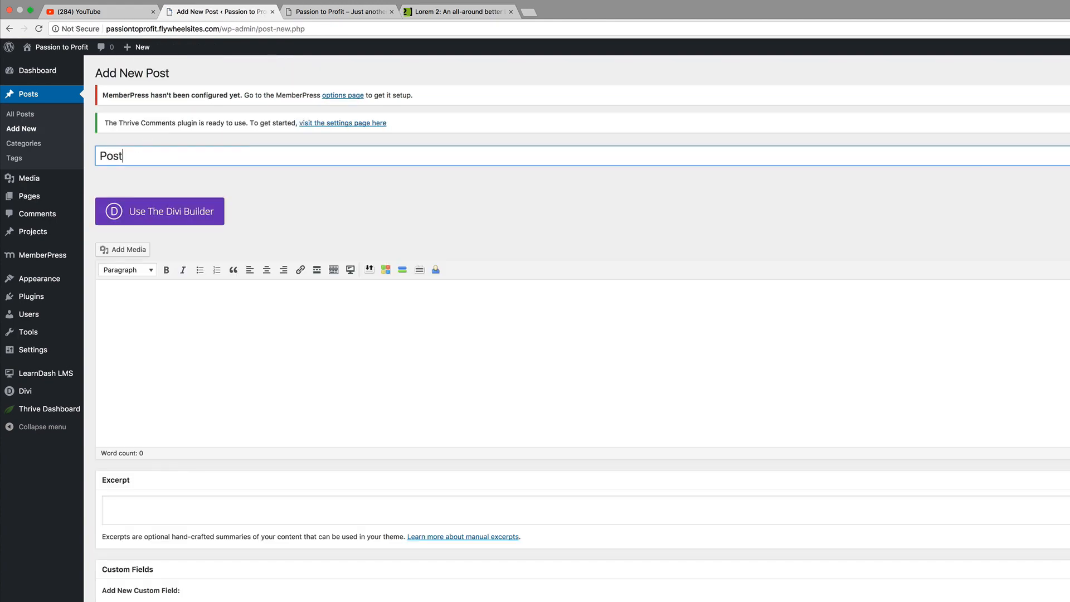
pyautogui.write(' 2')
pyautogui.click(132, 299)
pyautogui.press('super+v')
pyautogui.scroll(-3, 133, 300)
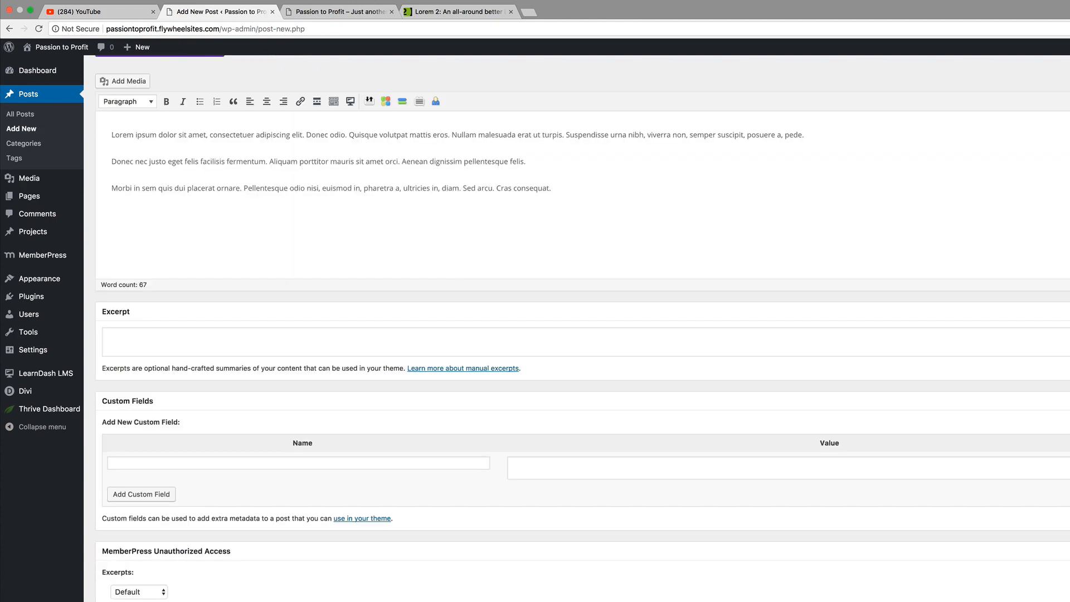
# Upload matheus-ferrero-350443.jpg as Post 2's featured image
pyautogui.click(947, 352)
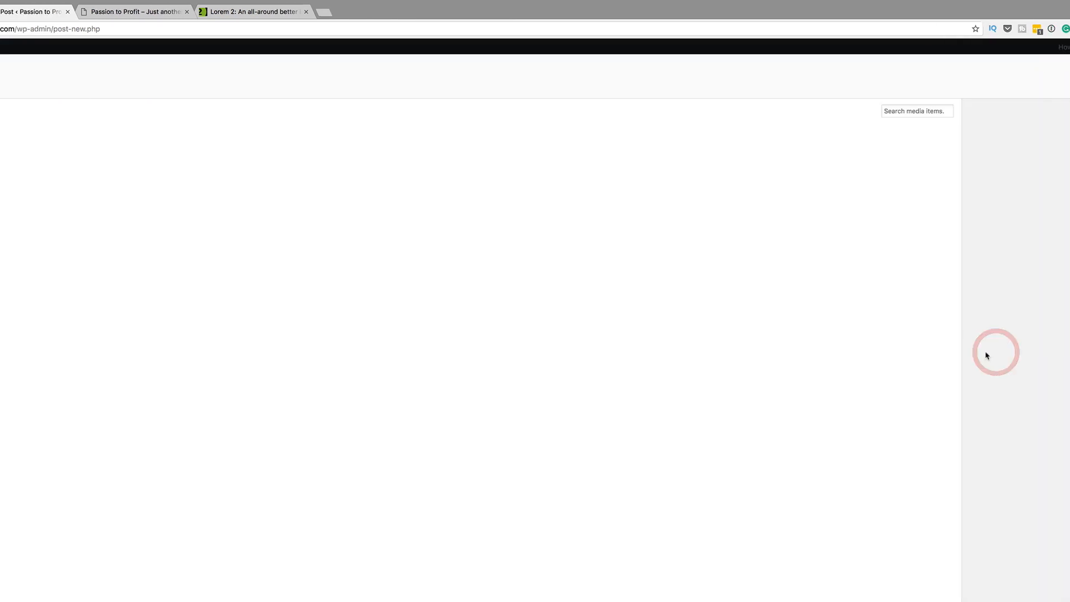
pyautogui.click(48, 88)
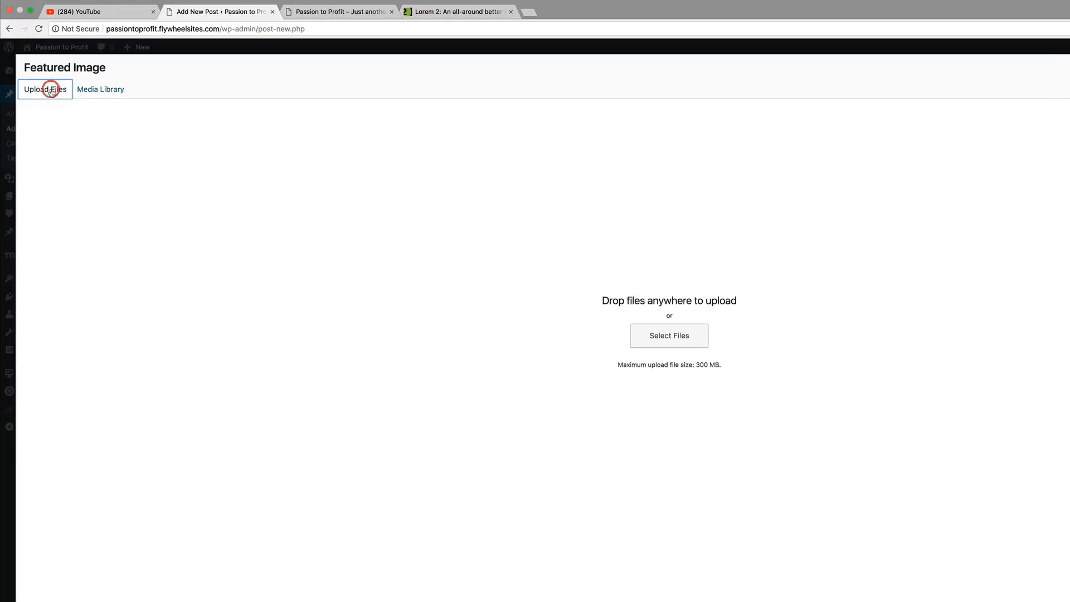
pyautogui.click(703, 333)
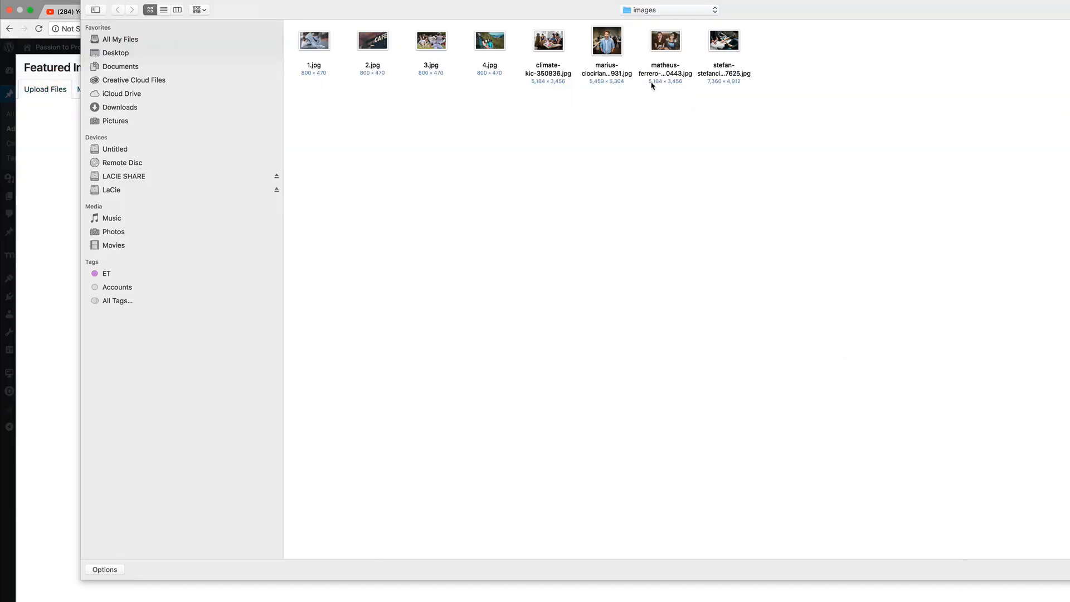
pyautogui.doubleClick(652, 85)
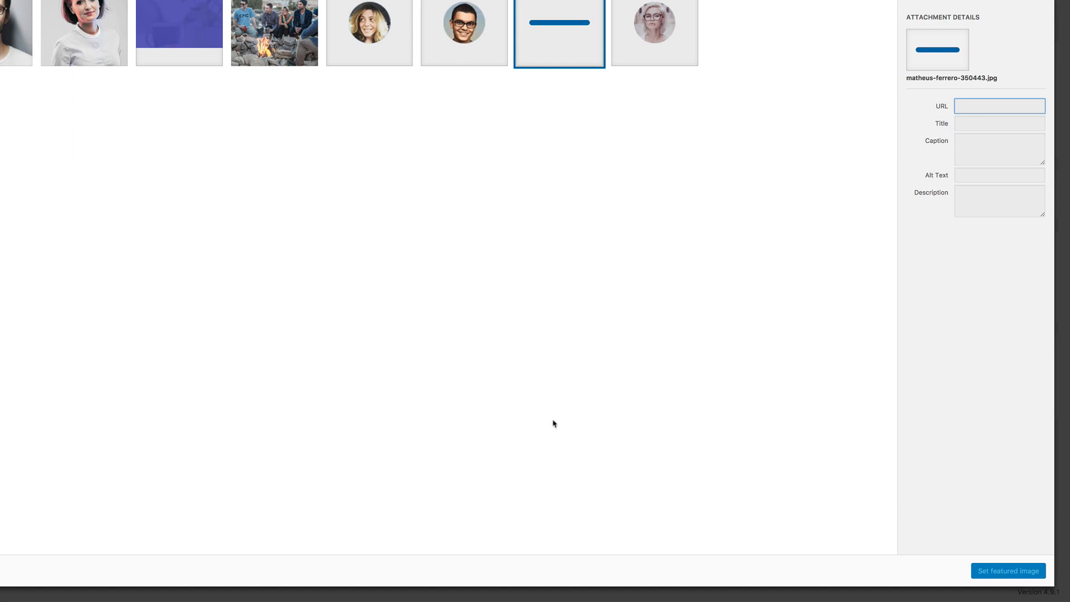
pyautogui.click(576, 363)
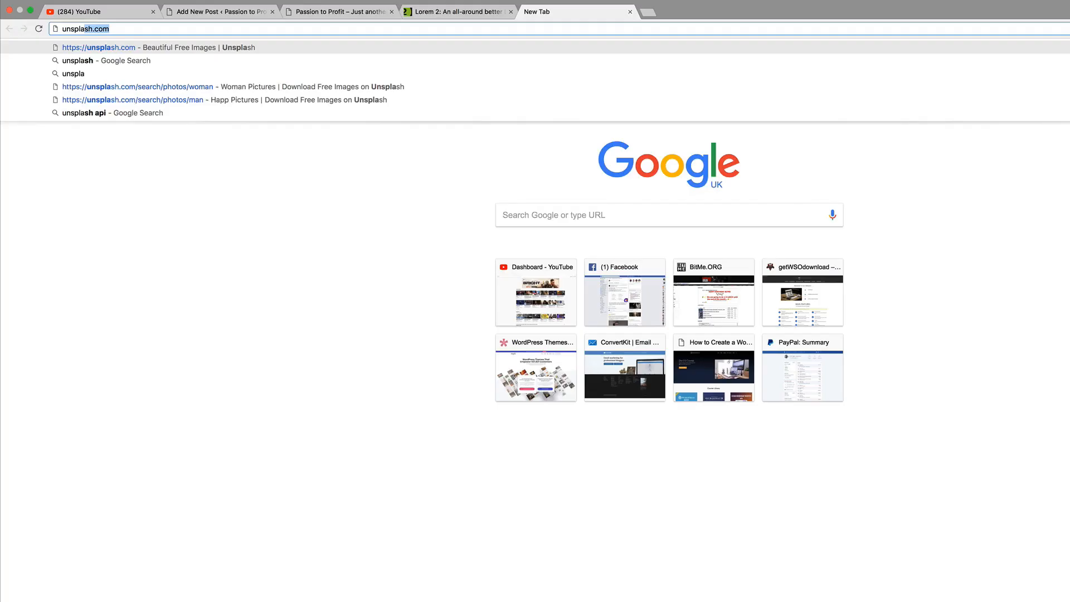
# Load unsplash.com and browse its photo feed
pyautogui.press('Return')
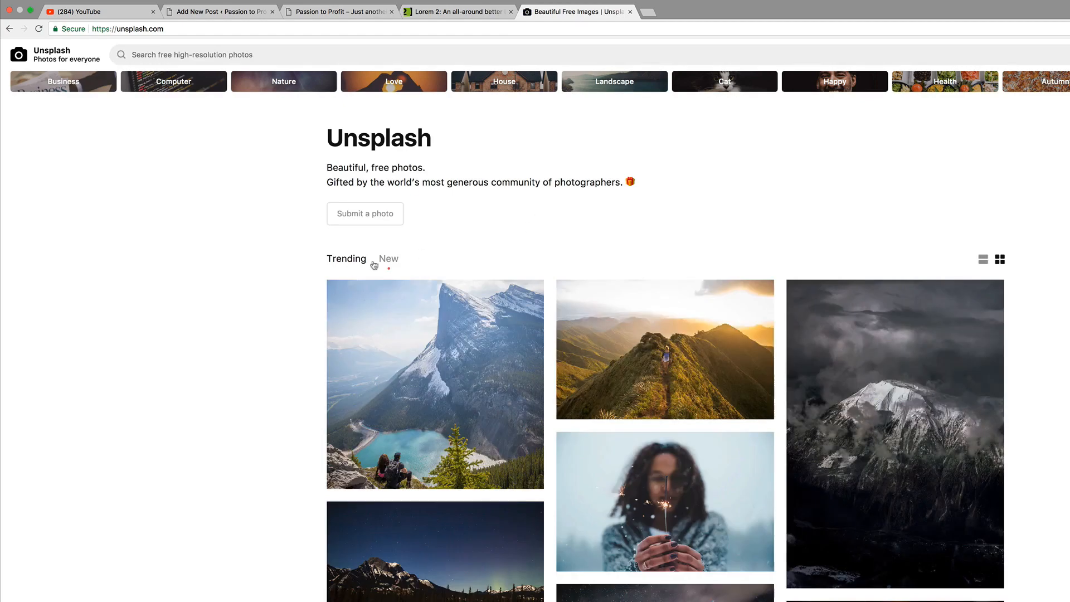
pyautogui.scroll(-15, 191, 433)
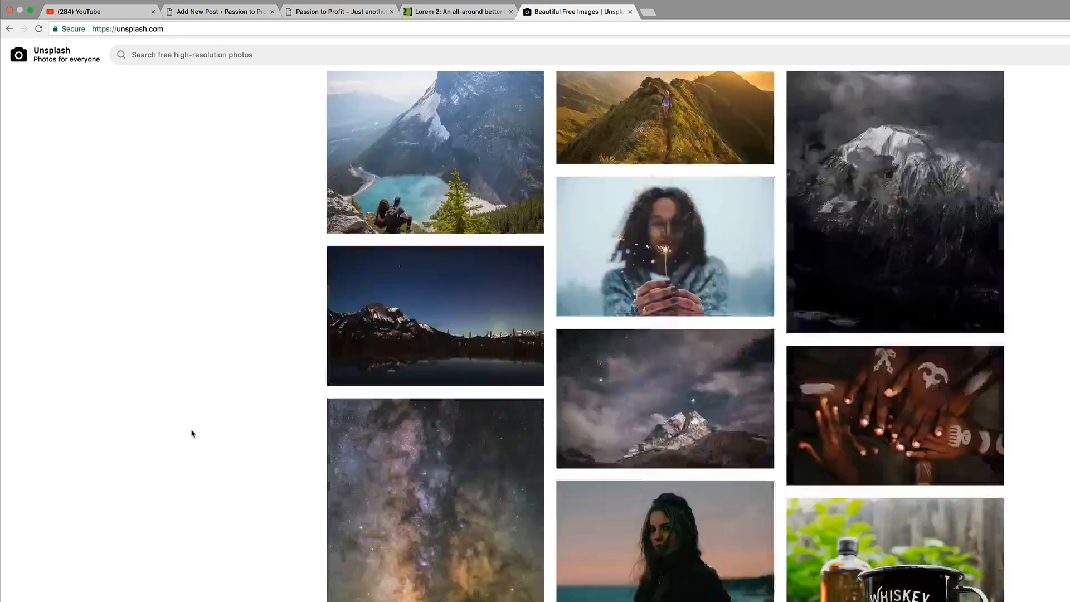
pyautogui.scroll(-10, 192, 434)
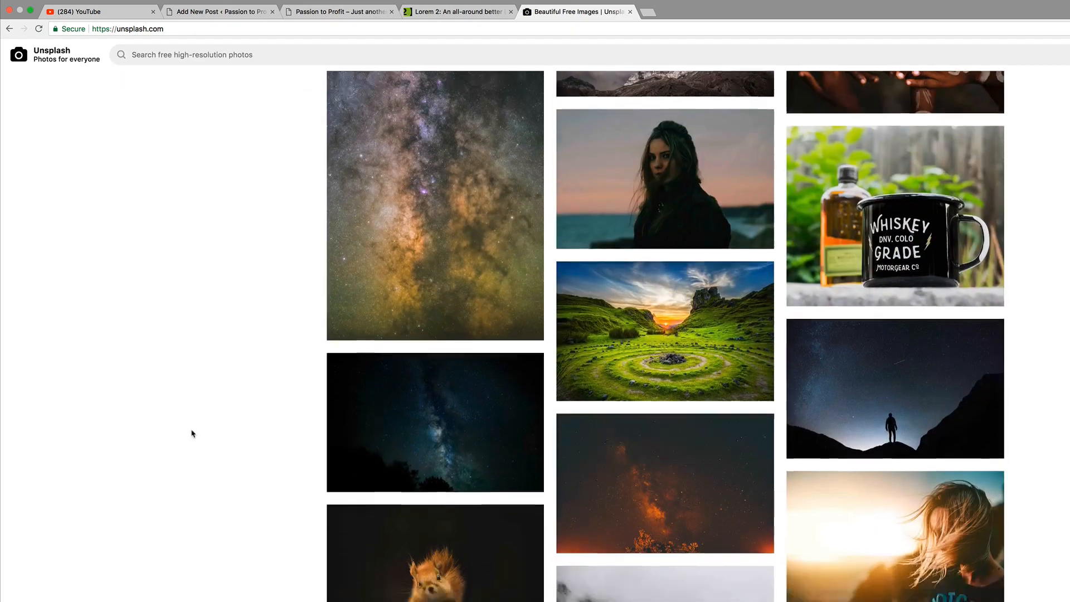
pyautogui.scroll(-15, 192, 434)
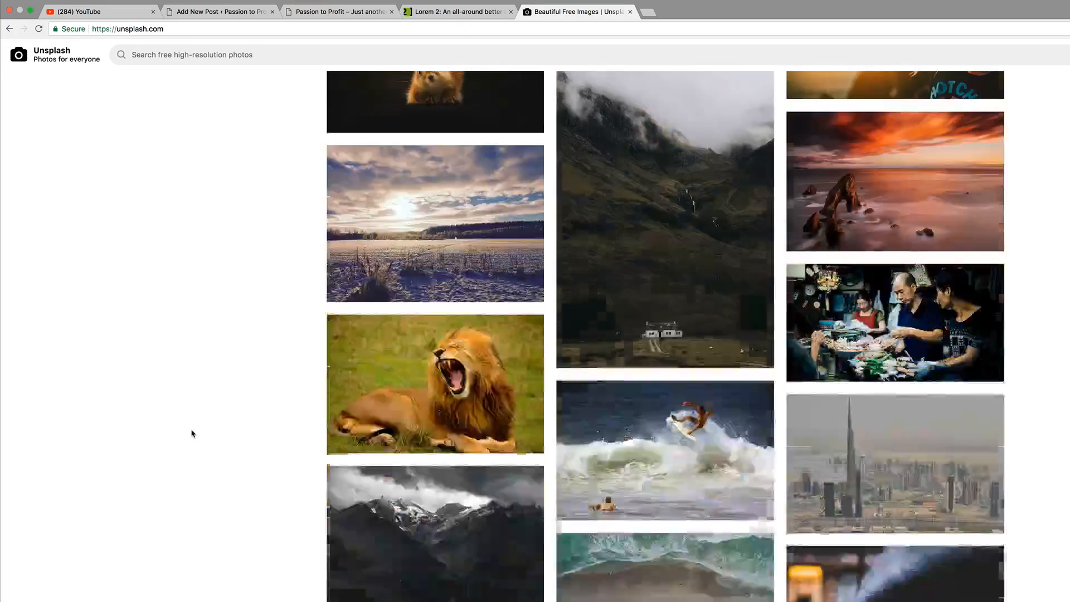
pyautogui.scroll(5, 191, 434)
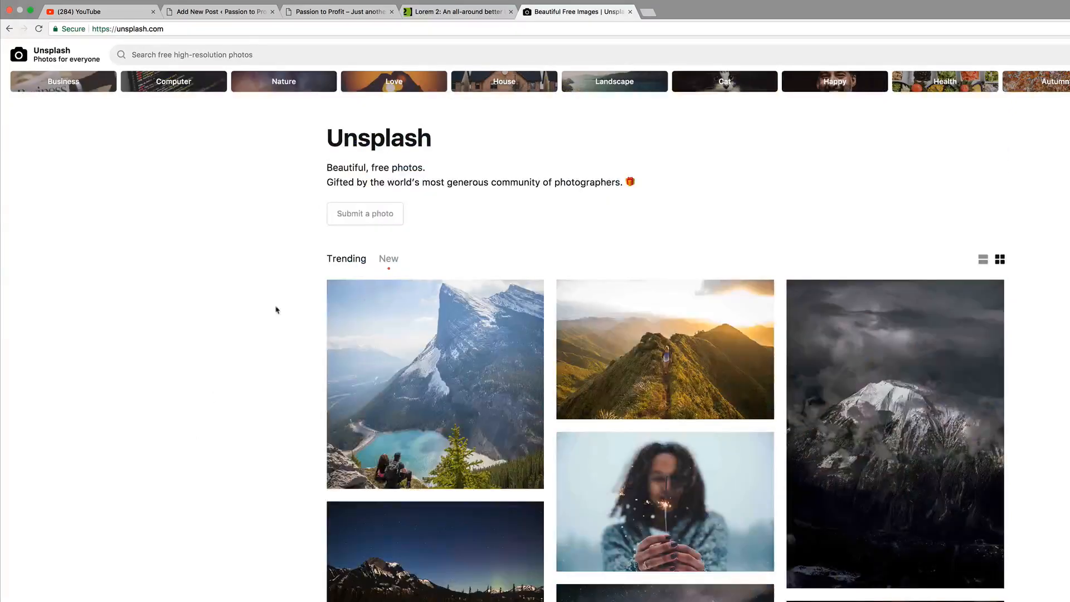
# Search Unsplash for 'london', download the Tower Bridge photo, and return to the WordPress editor
pyautogui.click(180, 55)
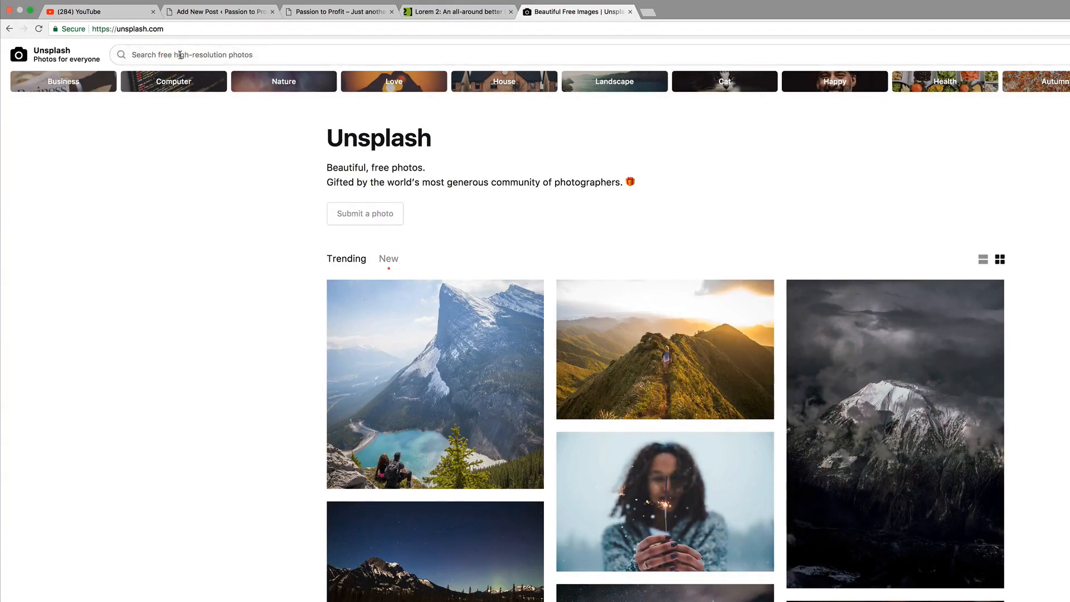
pyautogui.write('london')
pyautogui.press('Return')
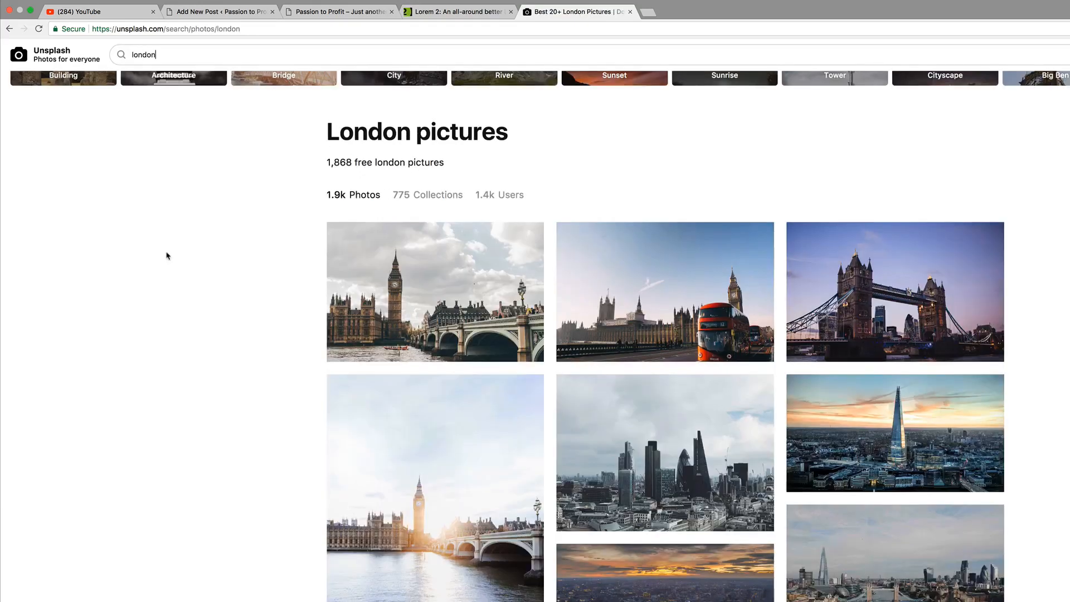
pyautogui.scroll(-2, 167, 255)
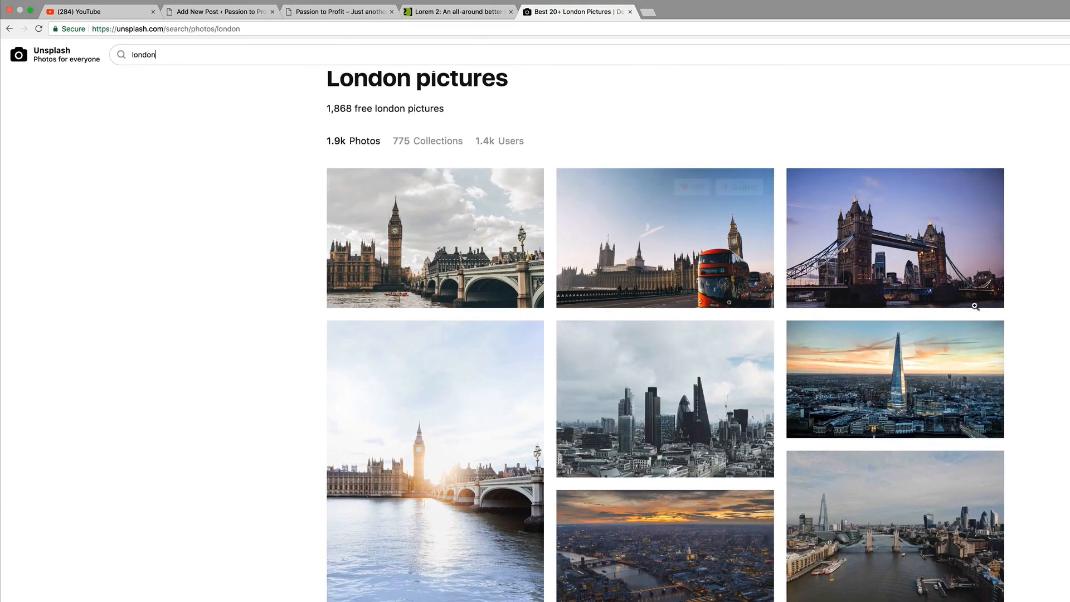
pyautogui.moveTo(918, 244)
pyautogui.click(984, 288)
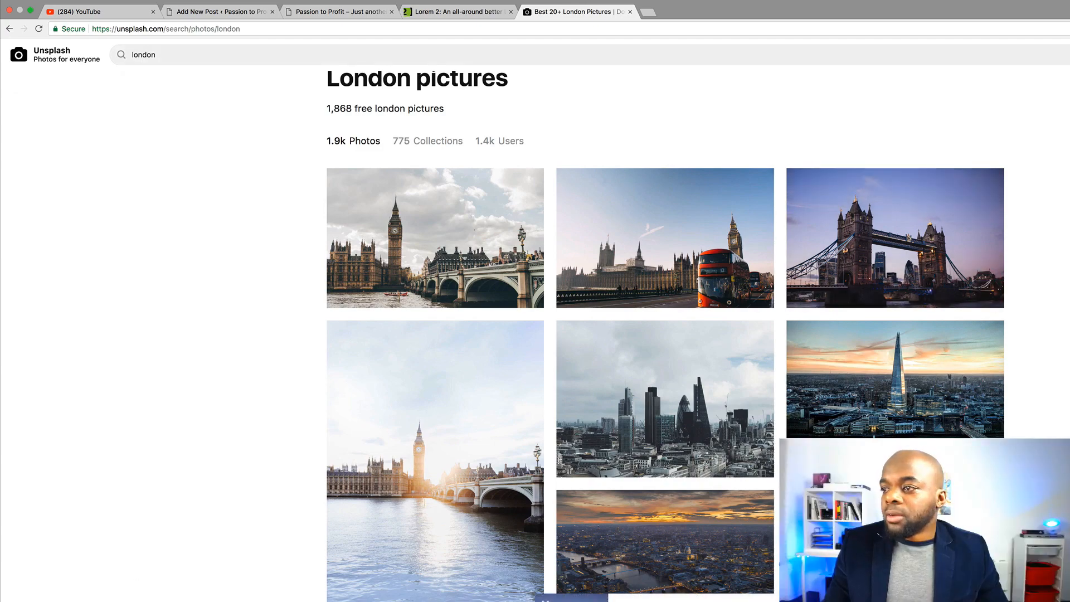
pyautogui.click(350, 12)
pyautogui.click(251, 13)
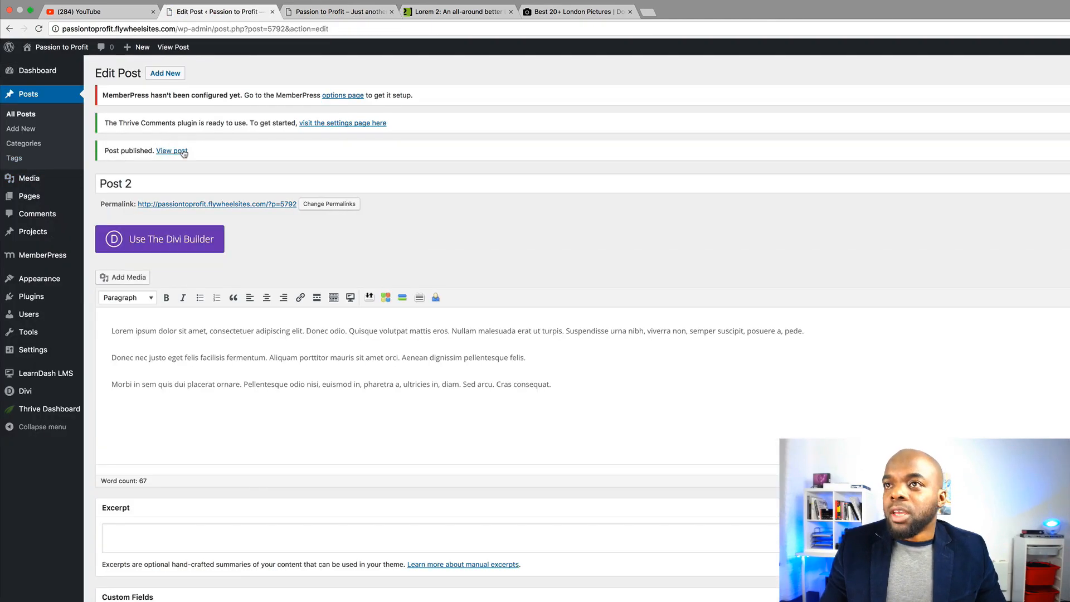
# Start a new post titled Post 3 and paste the lorem ipsum paragraphs into it
pyautogui.click(170, 78)
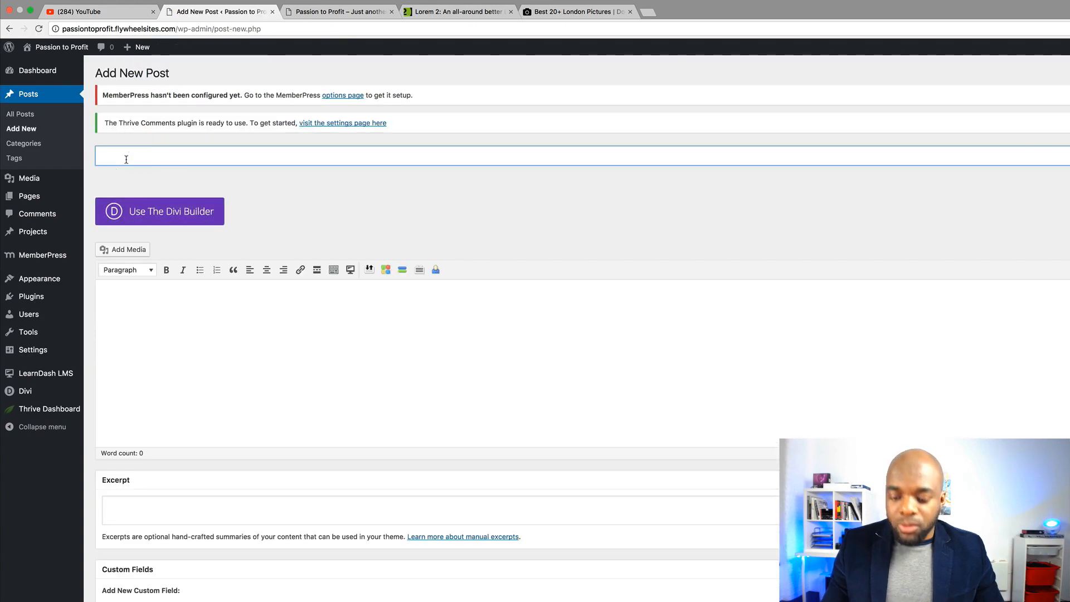
pyautogui.write('Post 3')
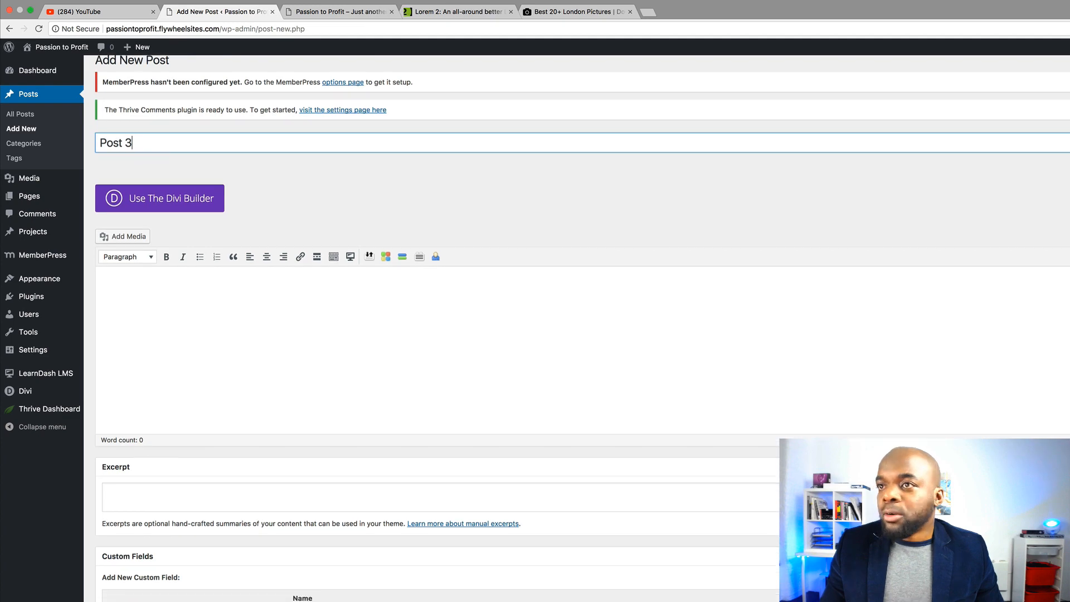
pyautogui.click(441, 284)
pyautogui.write('Lorem ipsum dolor sit amet, consectetuer adipiscing elit. Donec odio. Quisque volutpat mattis eros. Nullam malesuada erat ut turpis. Suspendisse urna nibh, viverra non, semper suscipit, posuere a, pede. Donec nec justo eget felis facilisis fermentum. Aliquam porttitor mauris sit amet orci. Aenean dignissim pellentesque felis. Morbi in sem quis dui placerat ornare. Pellentesque odio nisi, euismod in, pharetra a, ultricies in, diam. Sed arcu. Cras consequat.')
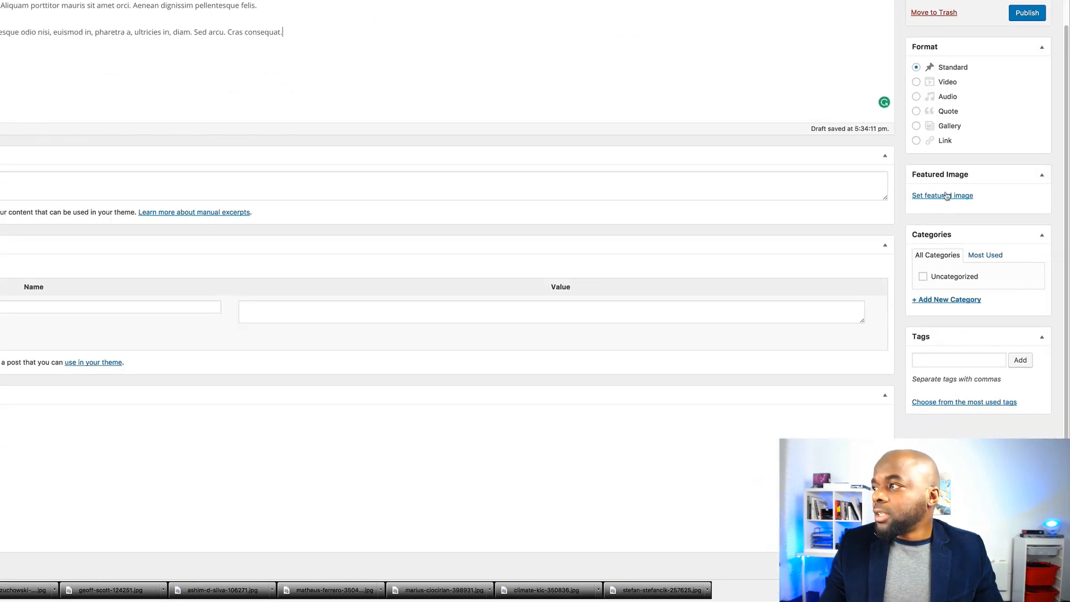
# Set the downloaded Tower Bridge photo as Post 3's featured image and view the post
pyautogui.click(944, 196)
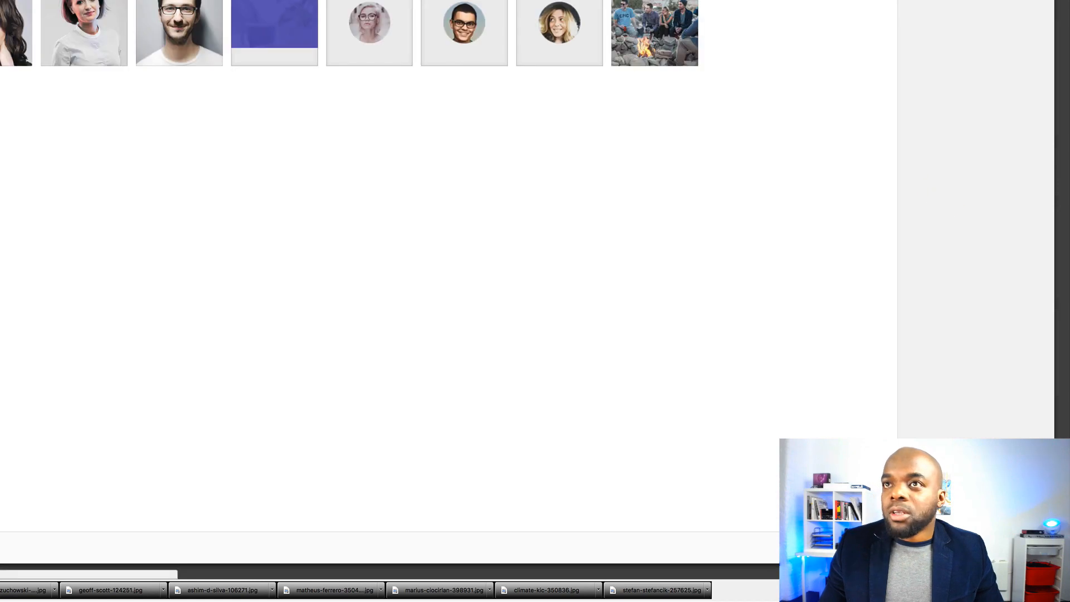
pyautogui.click(0, 0)
pyautogui.click(410, 182)
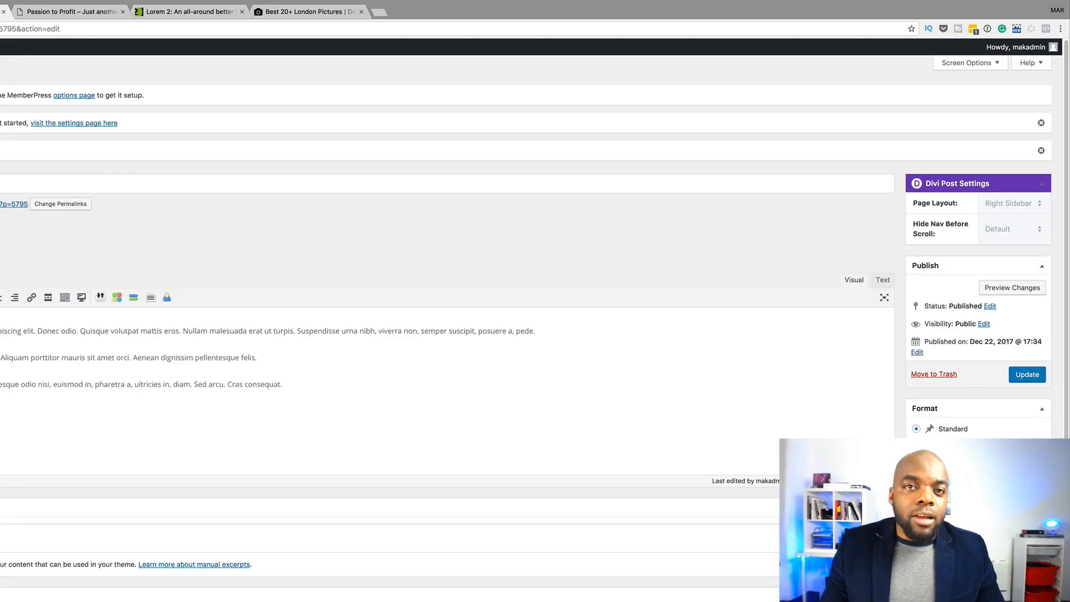
pyautogui.click(180, 154)
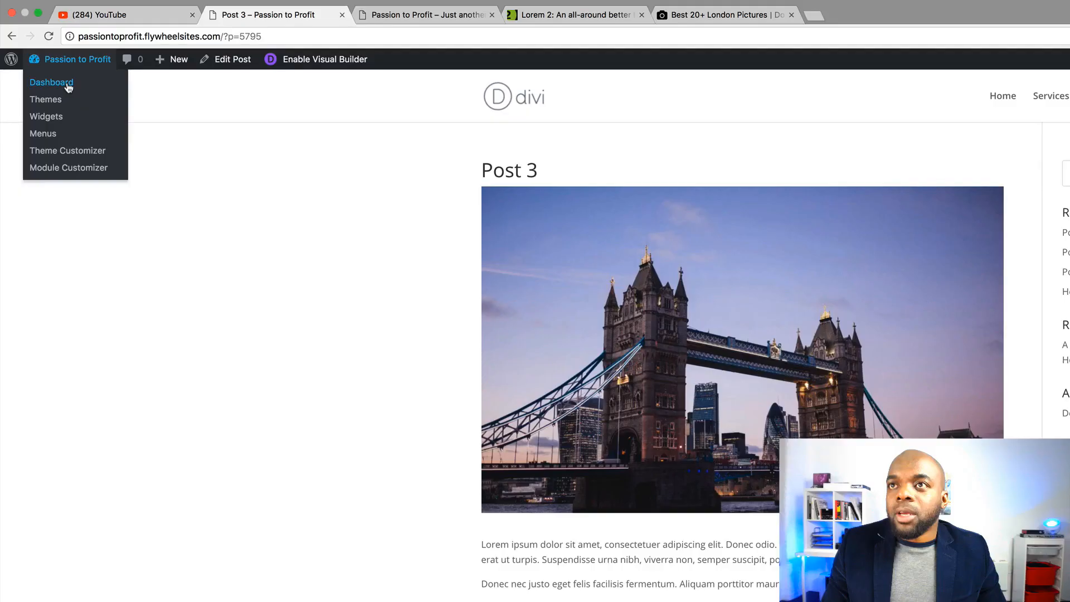
# Edit the Home page with the Divi Builder and list the saved Creative Agency library layouts
pyautogui.click(68, 86)
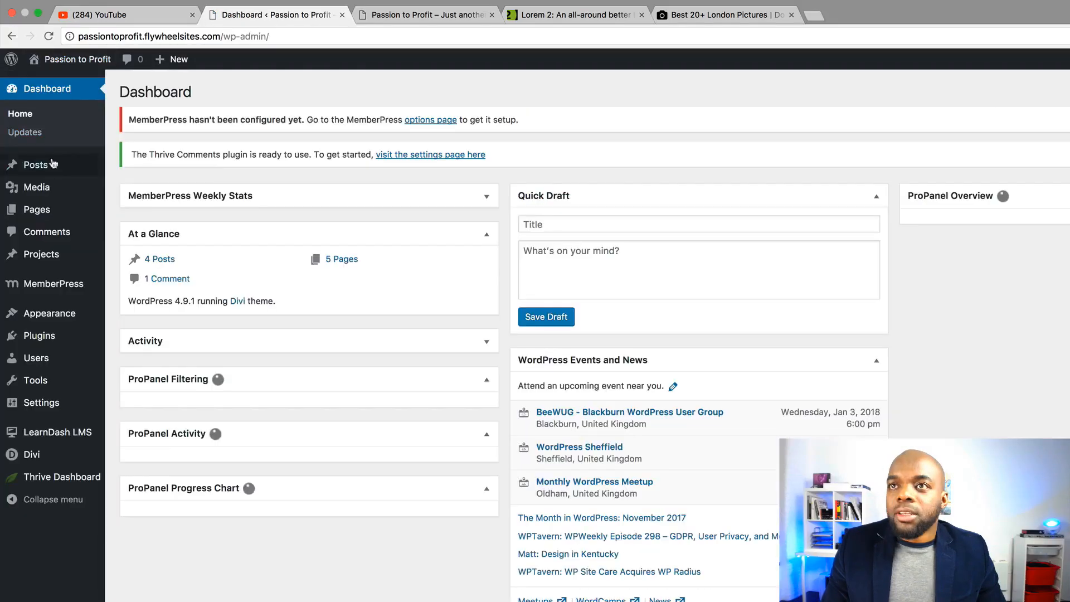
pyautogui.moveTo(37, 210)
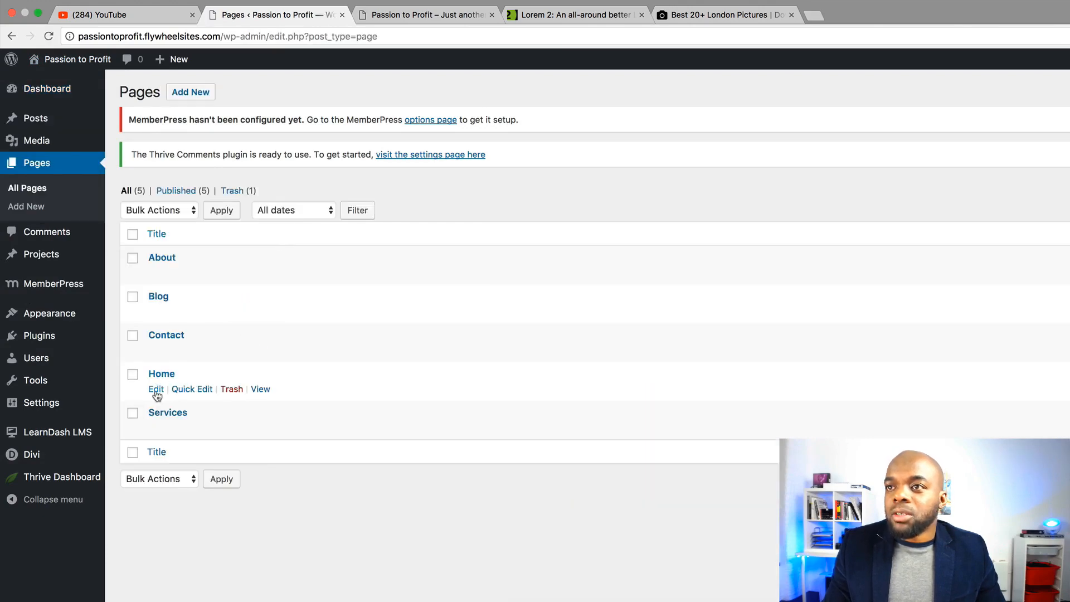
pyautogui.click(156, 390)
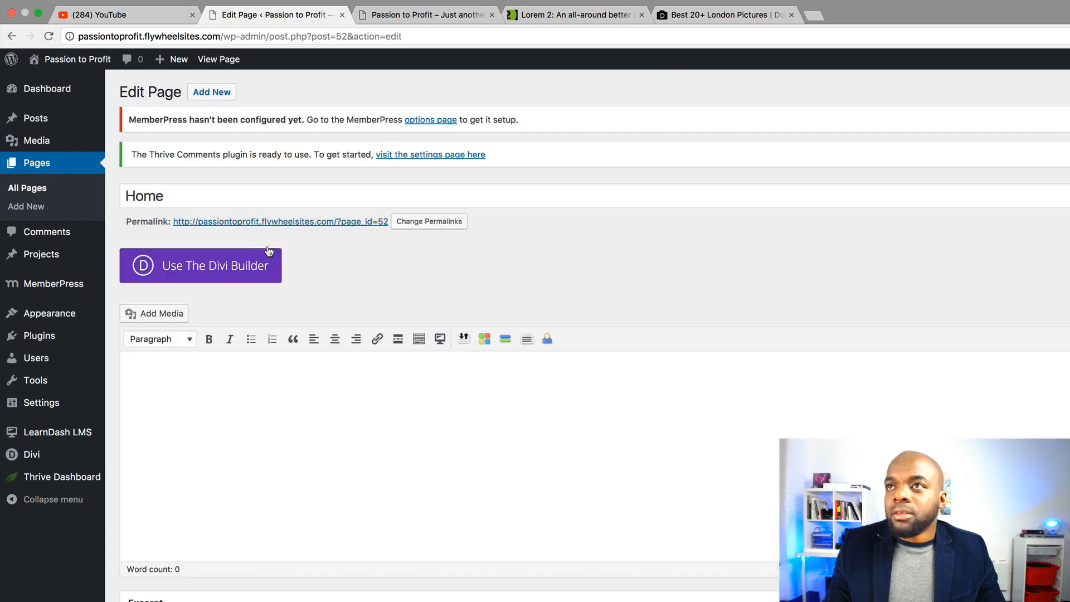
pyautogui.click(226, 269)
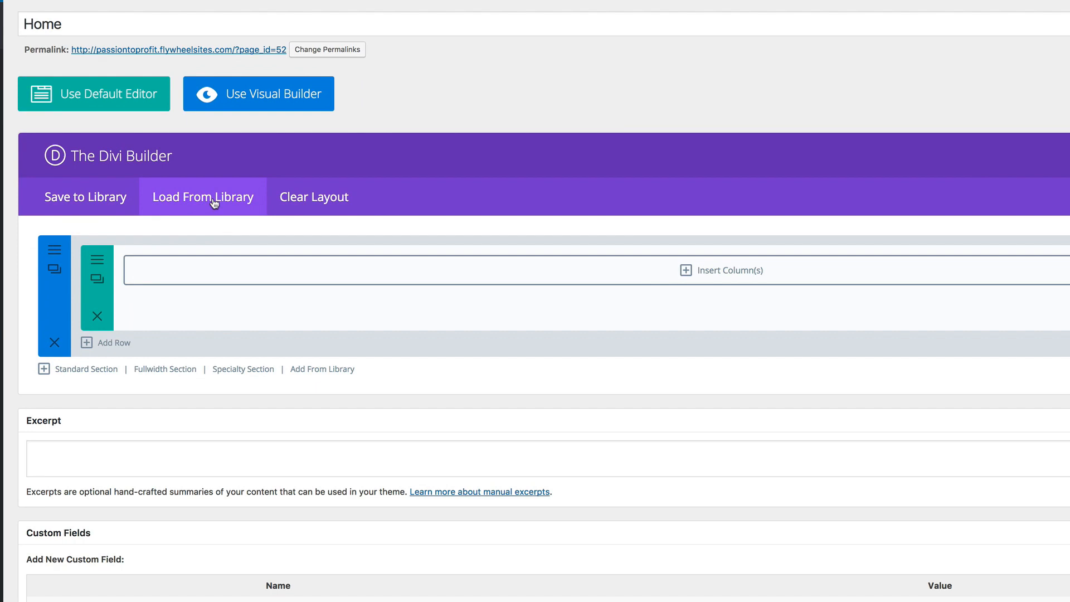
pyautogui.click(212, 199)
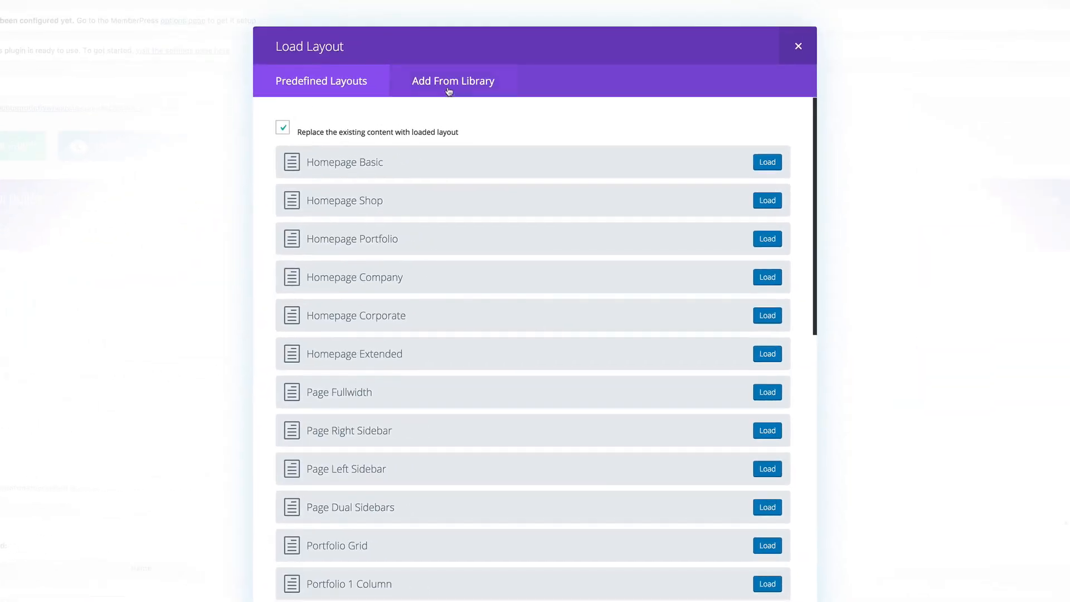
pyautogui.click(449, 83)
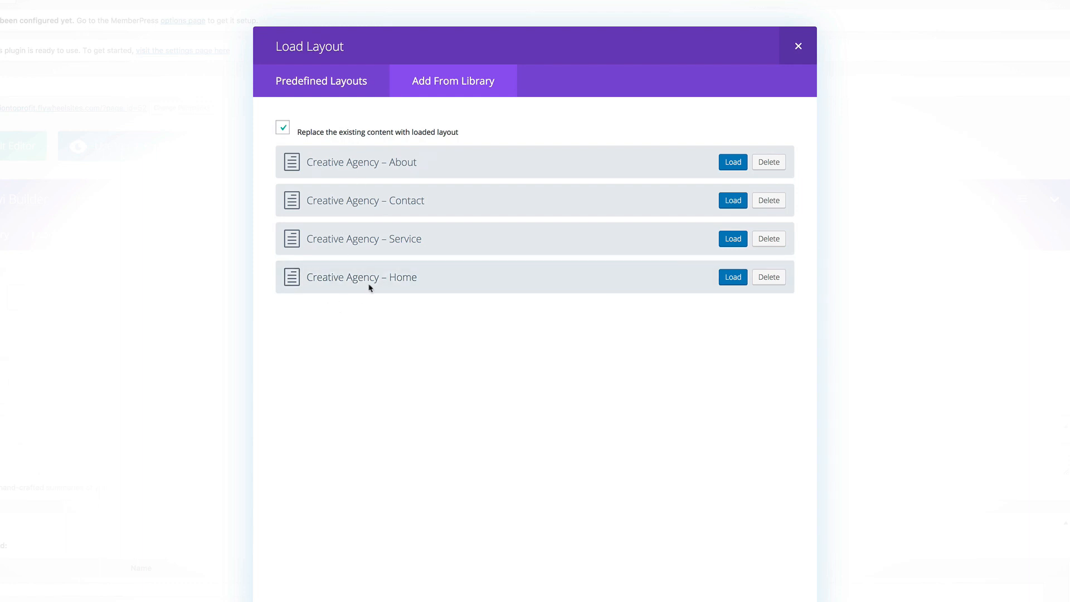
# Load the Creative Agency – Home layout, update the page, and view it live
pyautogui.click(735, 278)
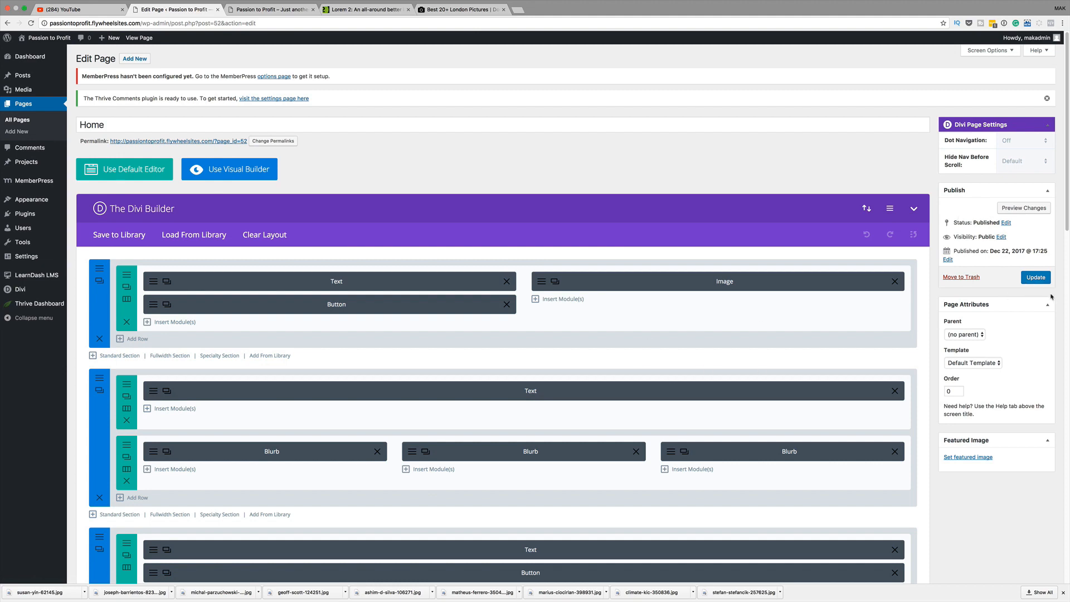
pyautogui.click(1037, 278)
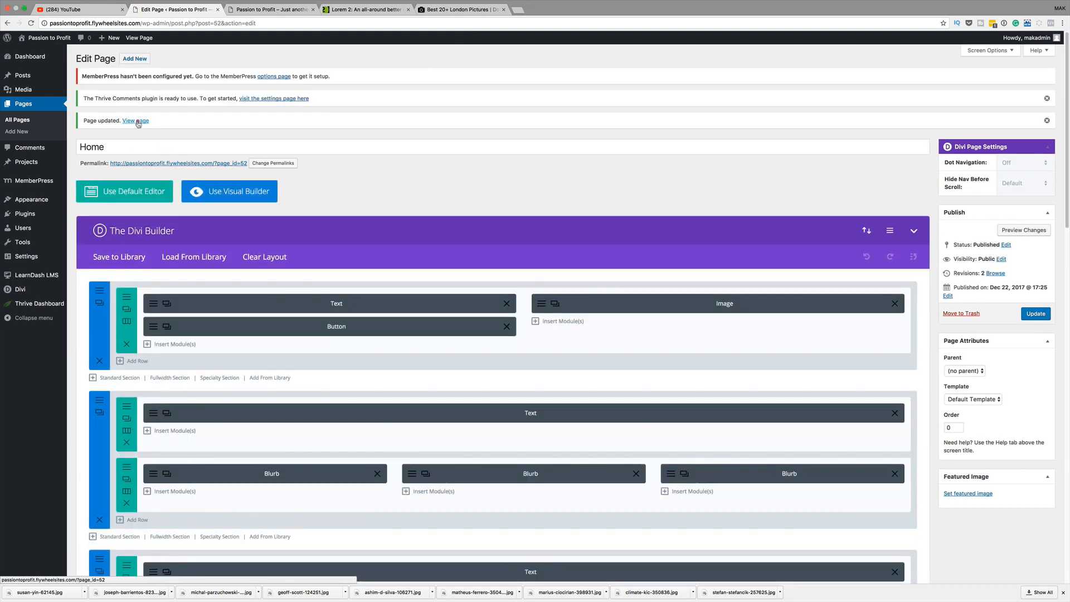
pyautogui.click(138, 121)
pyautogui.scroll(-14, 505, 246)
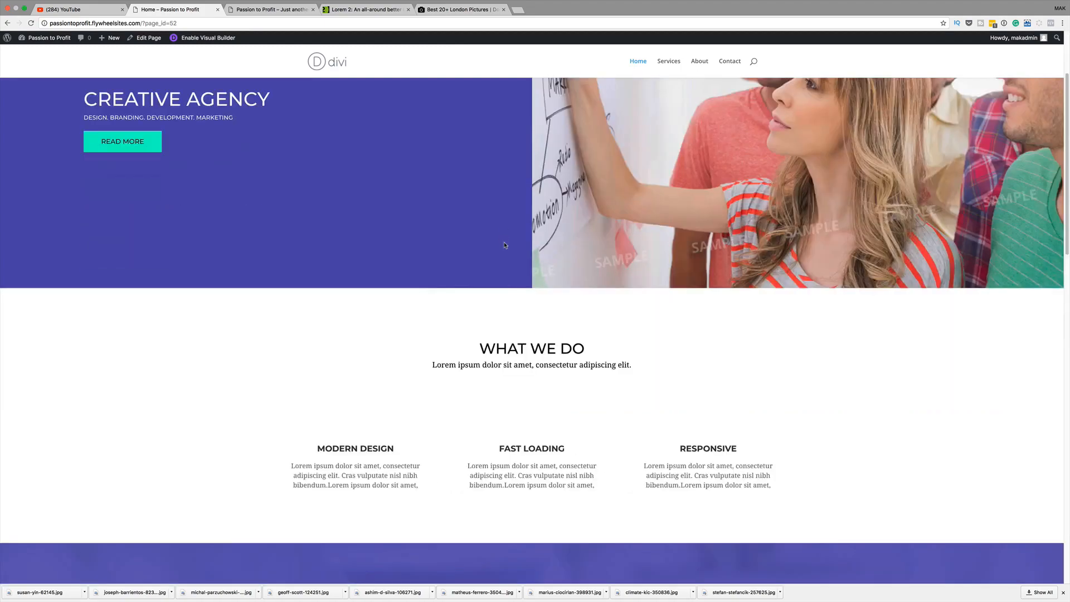
# Scroll through the live Home page and return to editing it
pyautogui.scroll(-5, 505, 246)
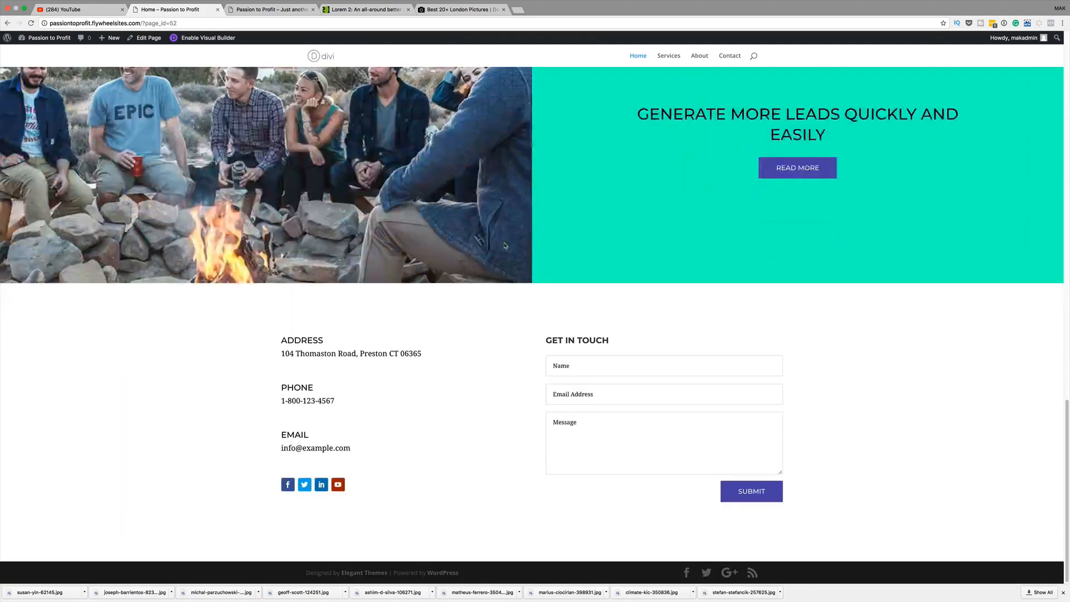
pyautogui.scroll(20, 505, 245)
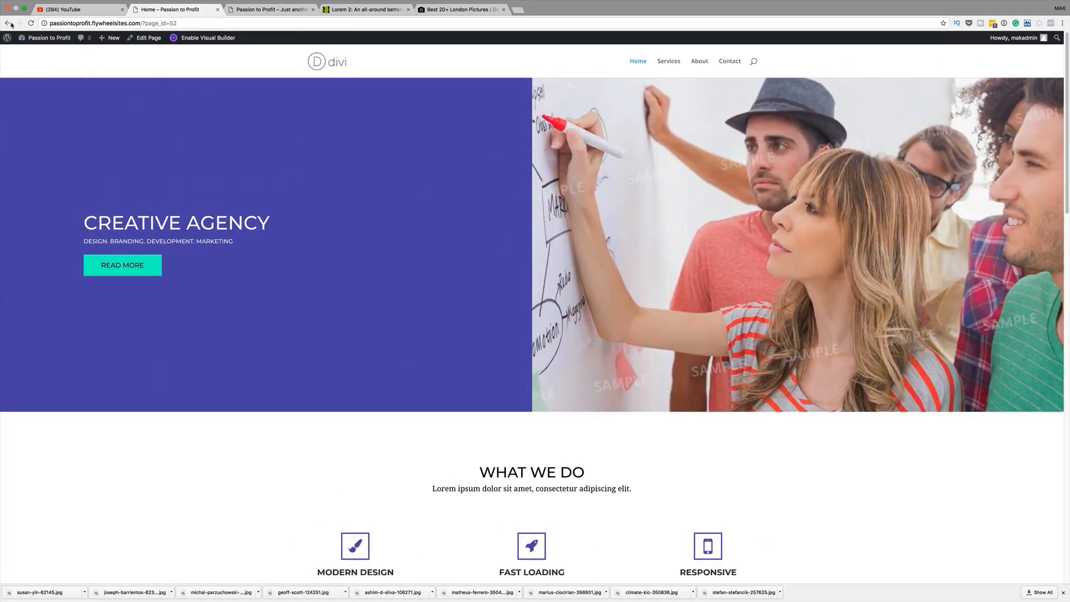
pyautogui.click(7, 25)
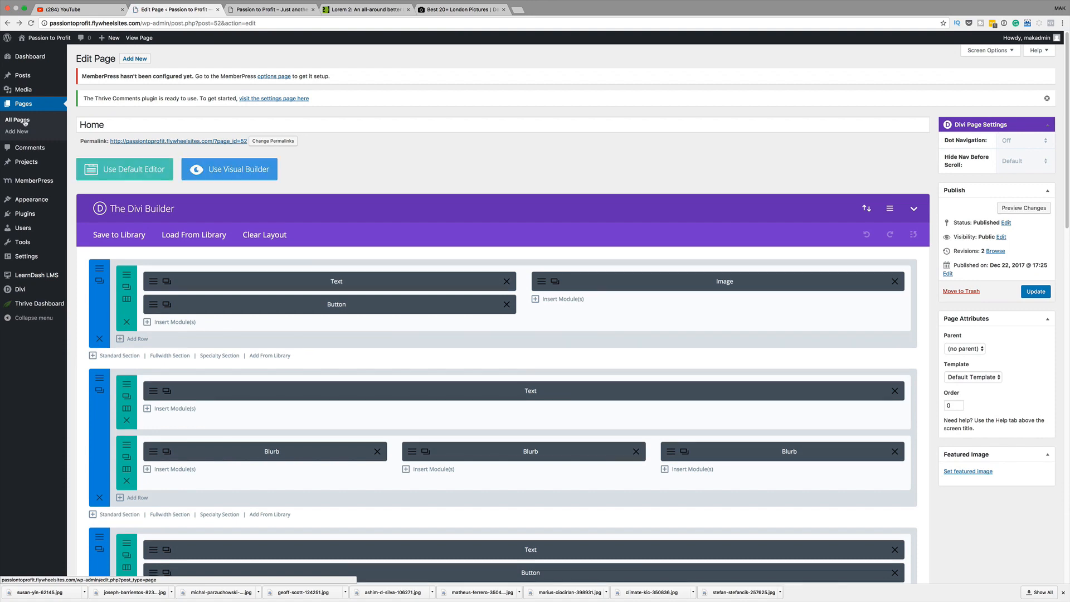
# Load the Creative Agency – Service layout onto the Services page, update it, and return to All Pages
pyautogui.click(24, 123)
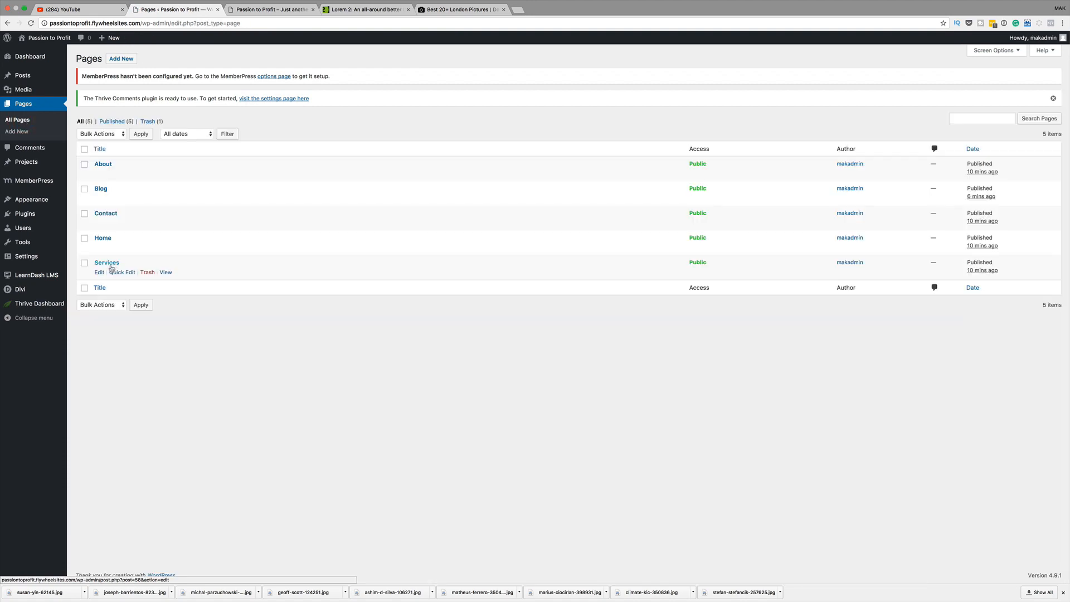
pyautogui.click(101, 272)
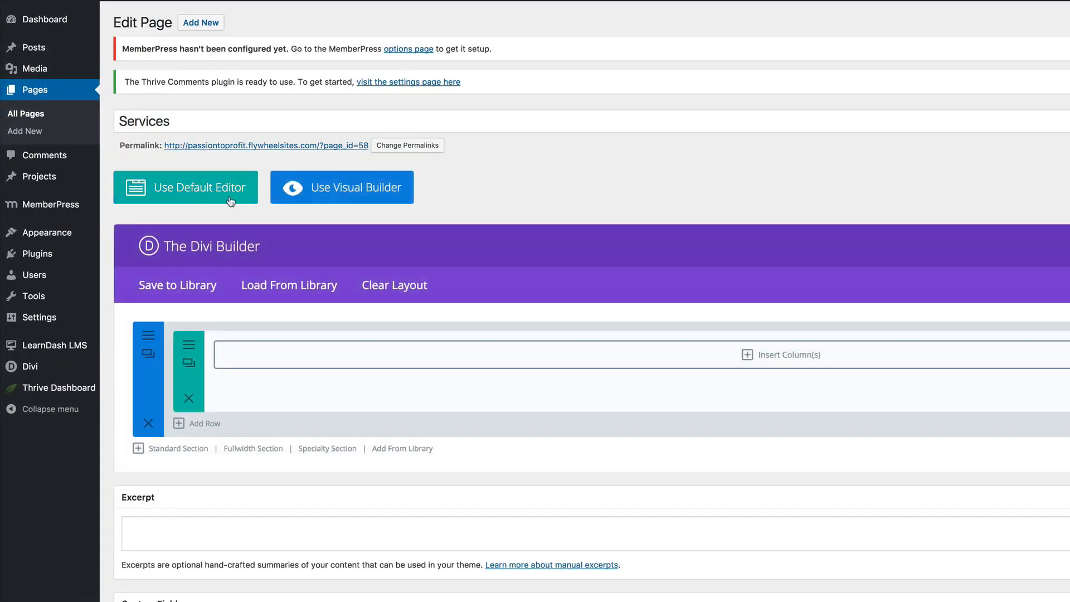
pyautogui.click(313, 287)
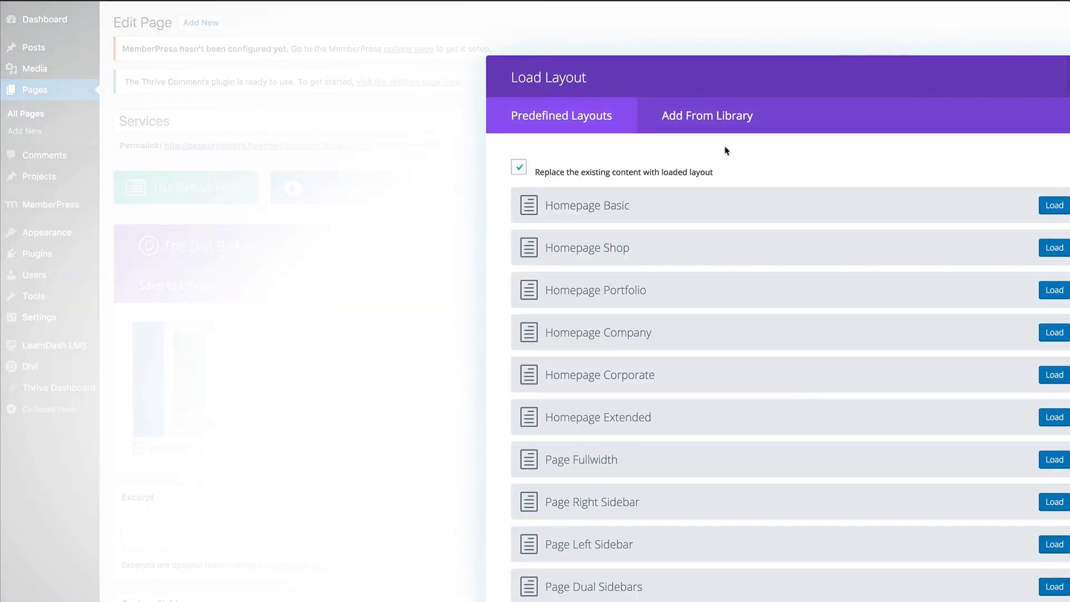
pyautogui.click(727, 120)
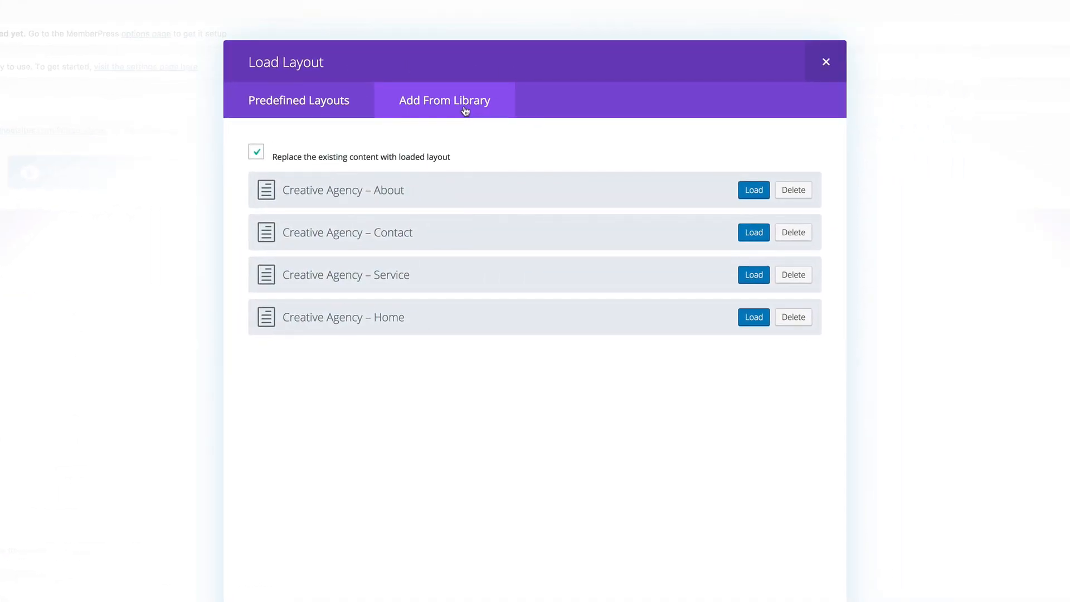
pyautogui.click(754, 276)
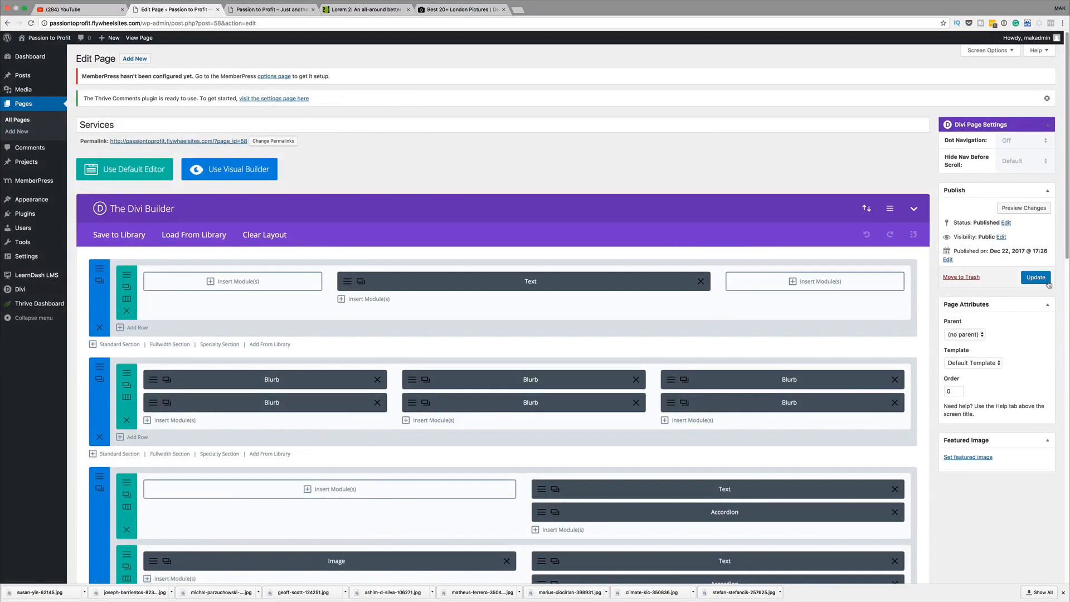
pyautogui.click(1036, 278)
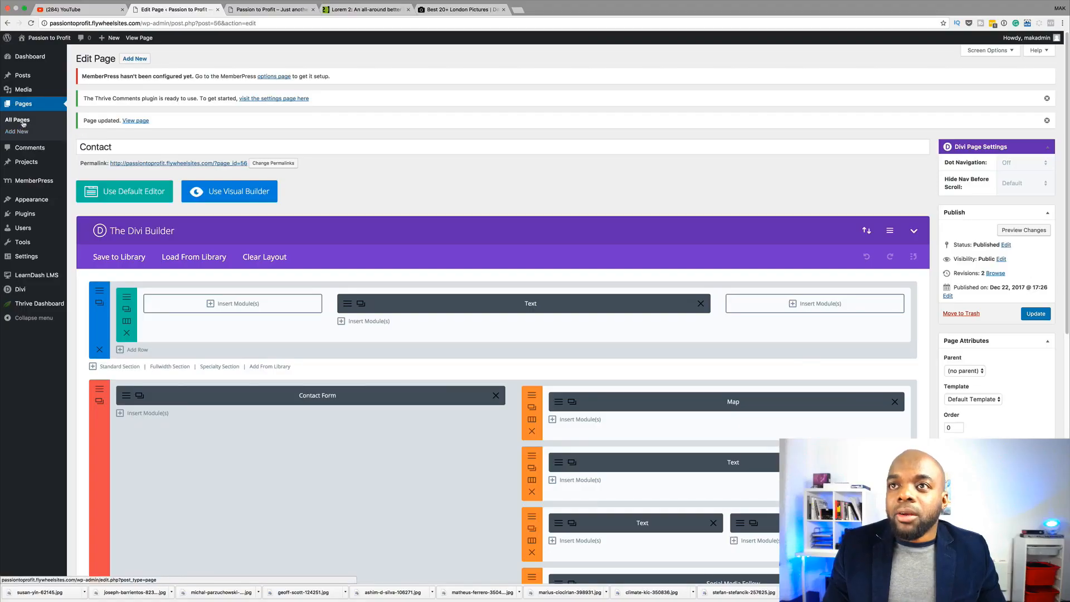
pyautogui.click(23, 121)
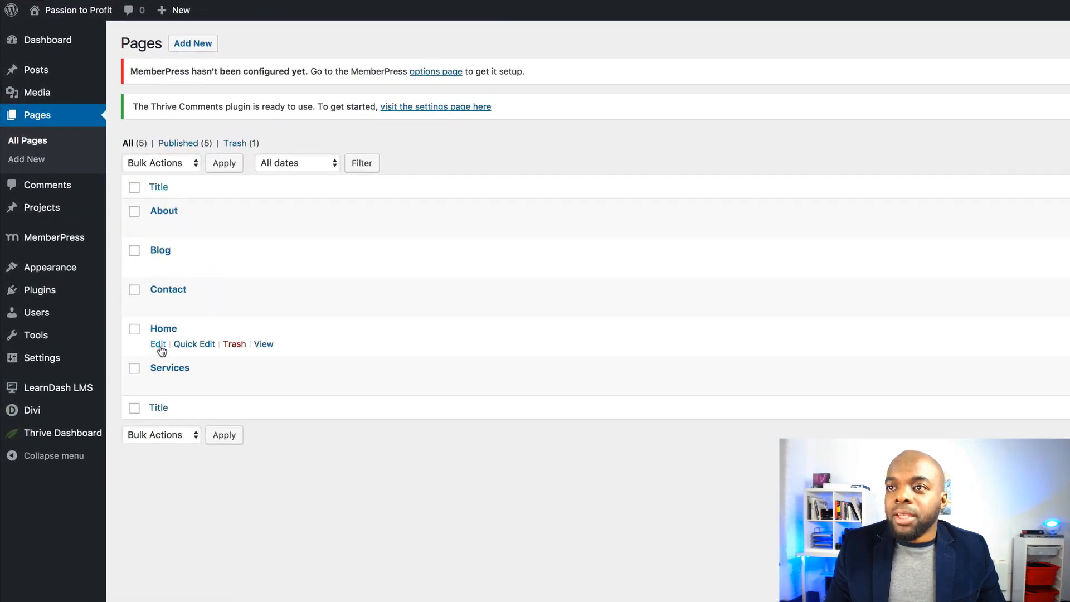
# Edit the Home page in the Divi Visual Builder on the live site
pyautogui.click(159, 345)
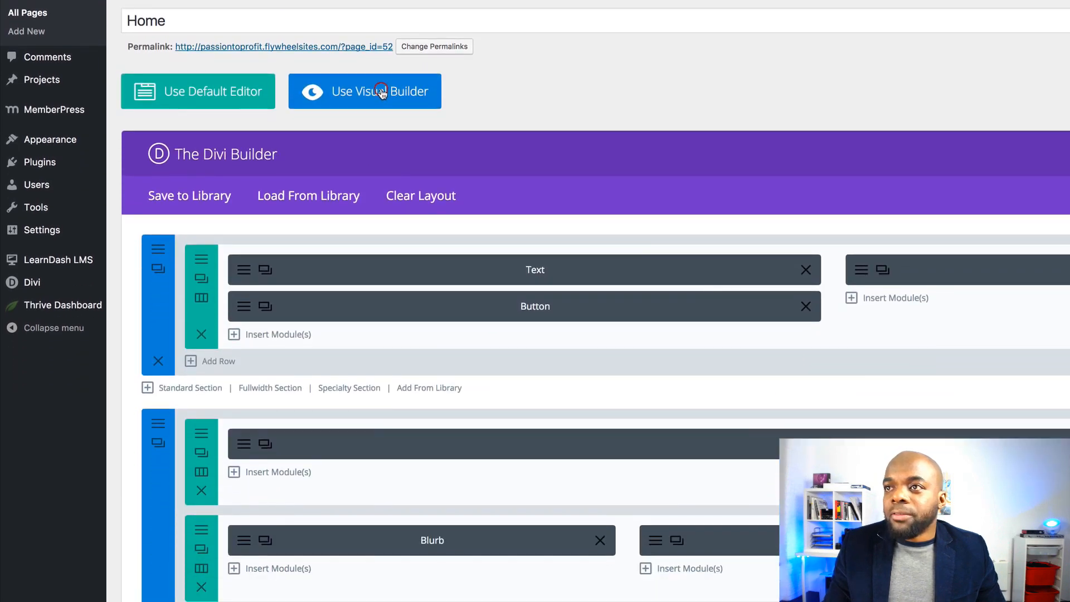
pyautogui.click(381, 91)
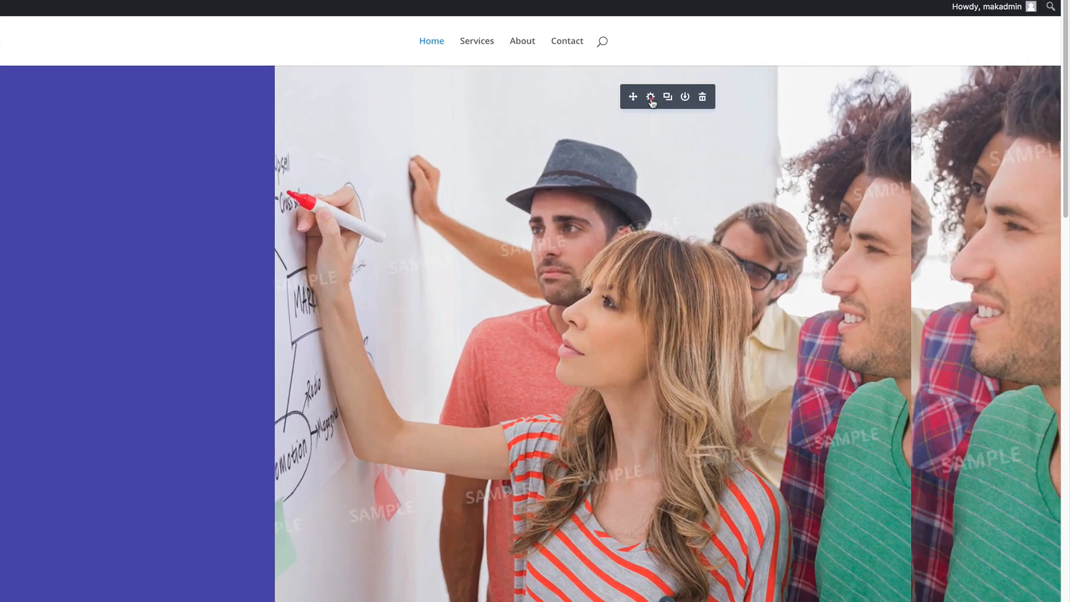
# Open the hero image's settings and dock the panel narrowly on the left
pyautogui.click(650, 98)
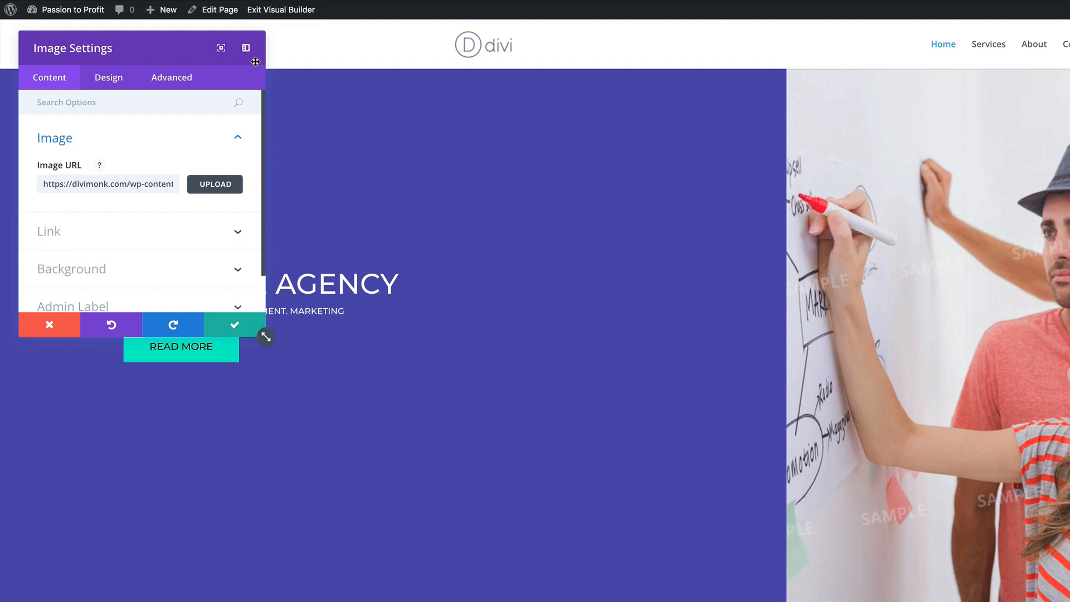
pyautogui.moveTo(266, 335); pyautogui.dragTo(388, 601)
pyautogui.click(367, 48)
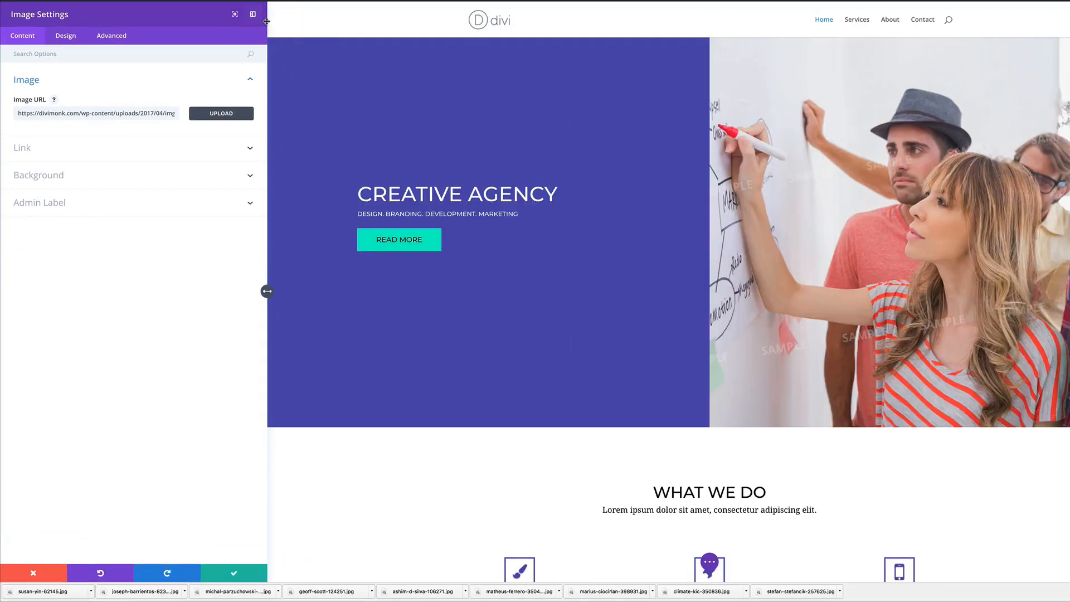
pyautogui.moveTo(267, 291); pyautogui.dragTo(179, 316)
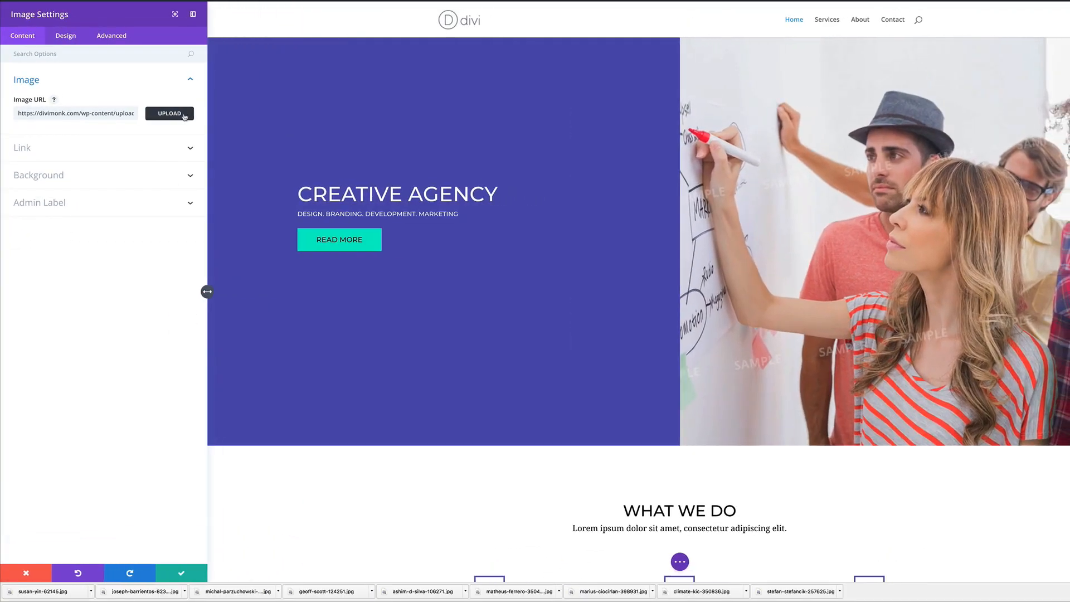
# Upload climate-kic-350836.jpg and set it as the hero image
pyautogui.click(168, 113)
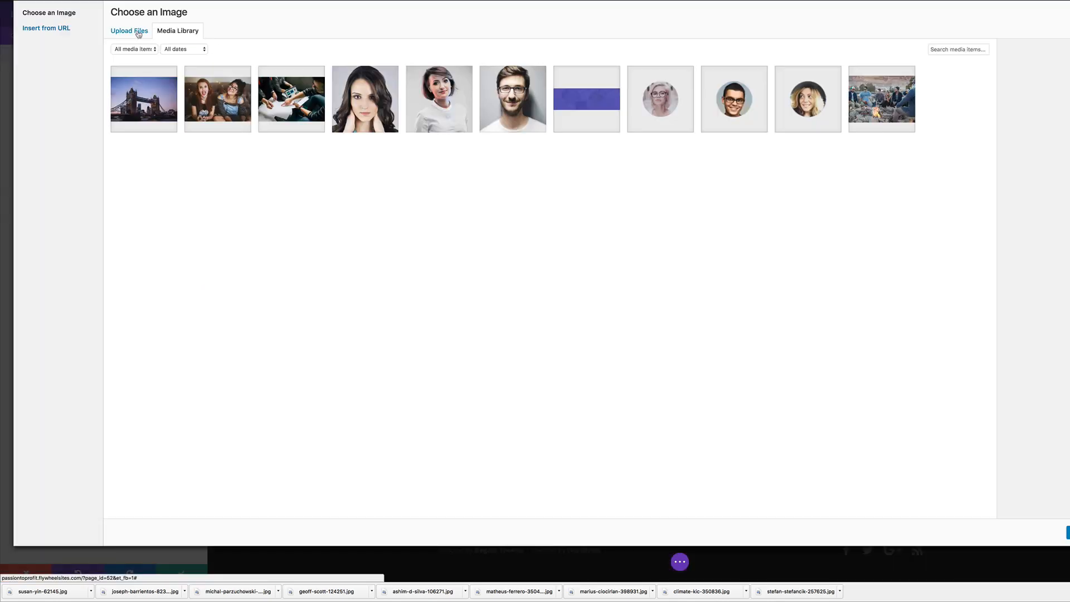
pyautogui.click(139, 33)
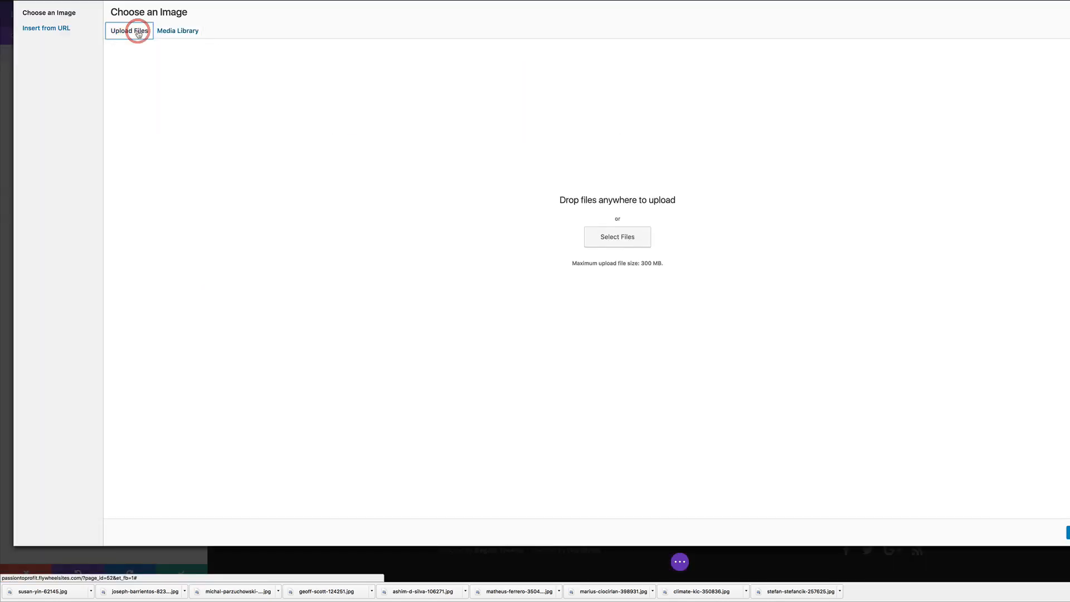
pyautogui.click(627, 242)
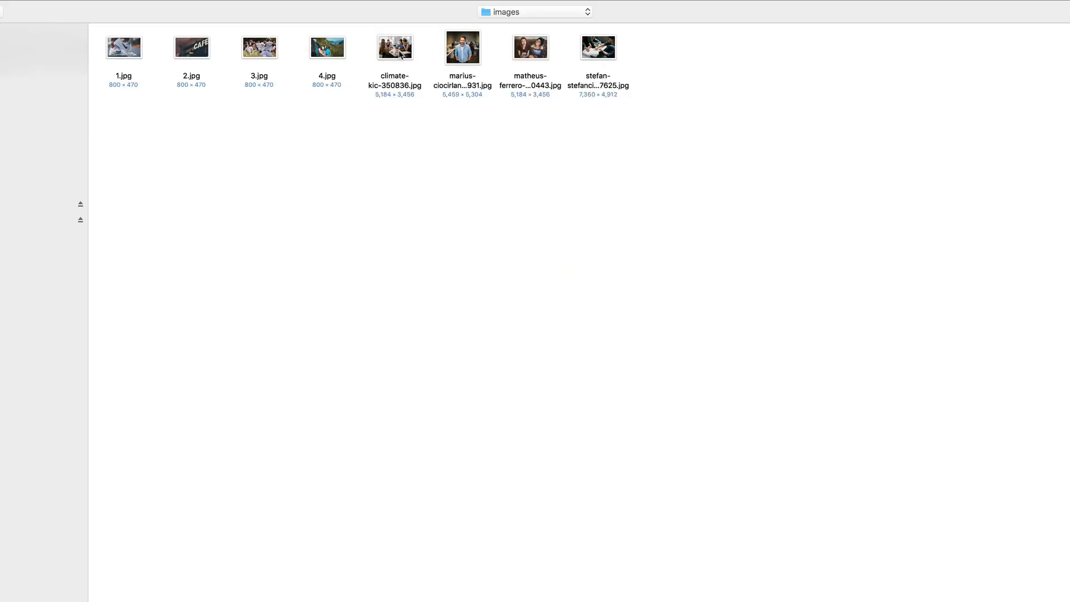
pyautogui.click(401, 55)
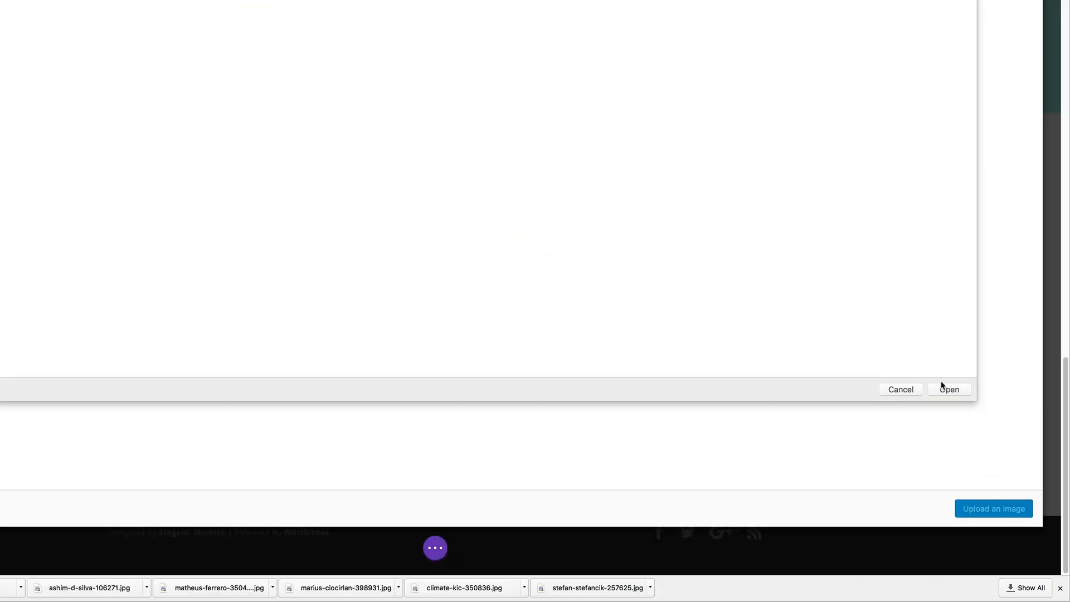
pyautogui.click(951, 391)
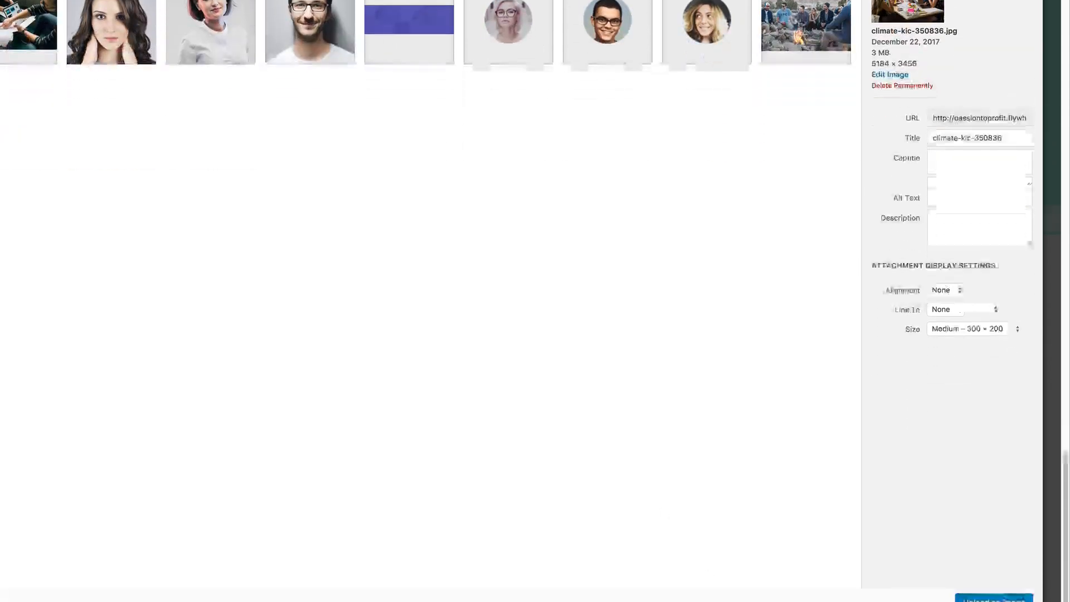
pyautogui.click(996, 509)
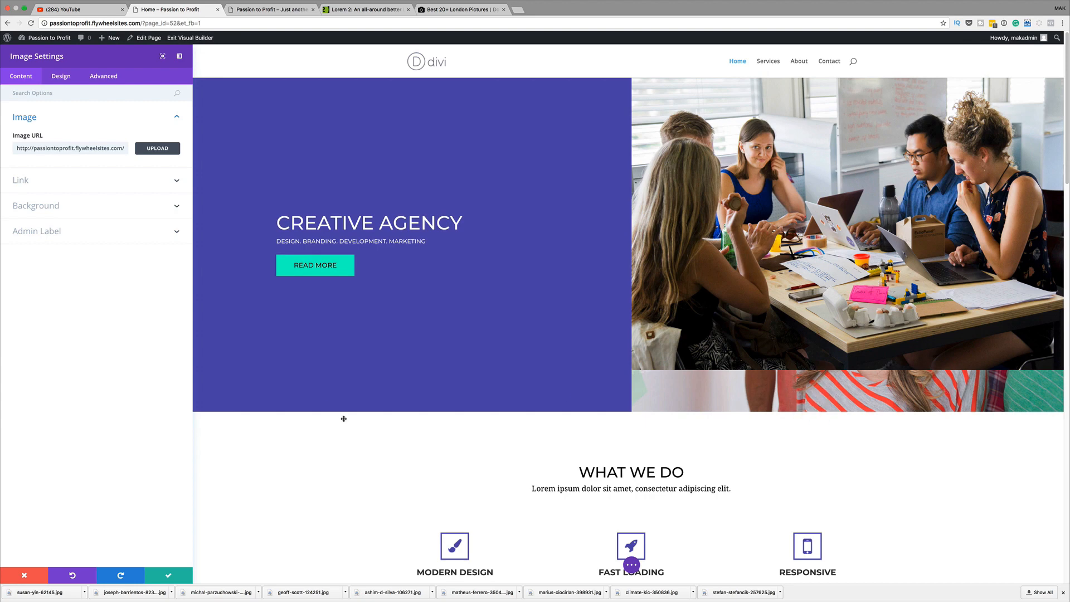
# Check the image's Background options, then save and close Image Settings with the team photo
pyautogui.click(67, 205)
pyautogui.click(117, 195)
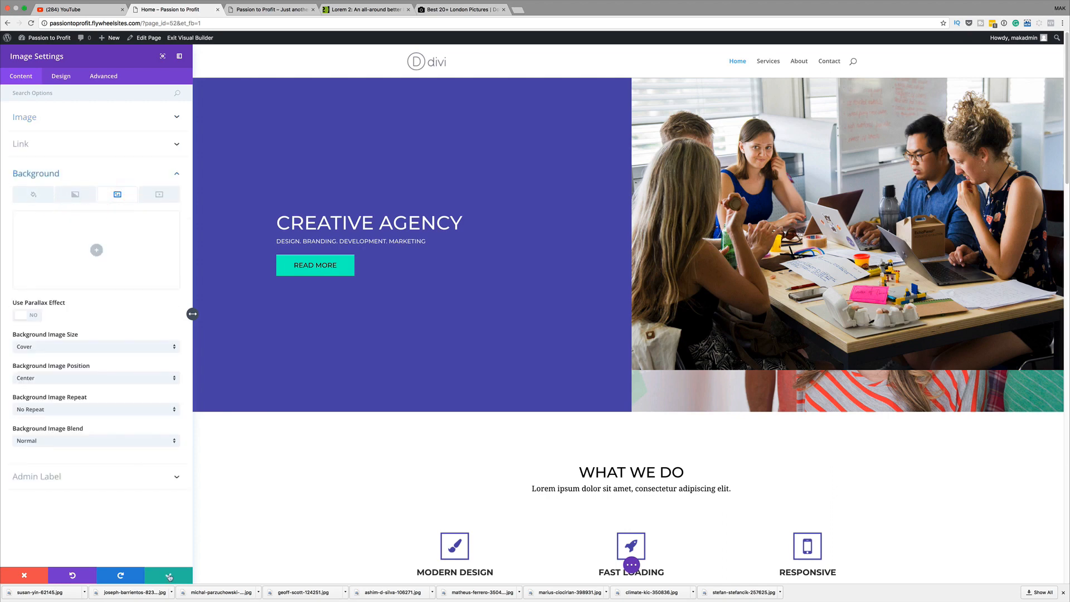
pyautogui.click(170, 576)
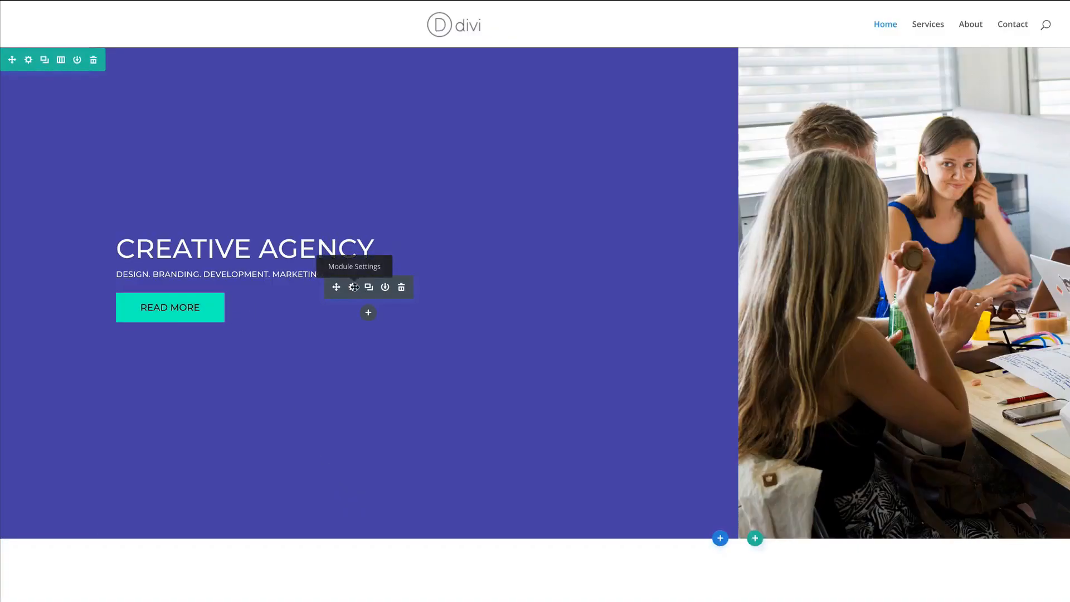
# Enable custom styles on the READ MORE button and set its corner rounding to 49px
pyautogui.click(354, 287)
pyautogui.click(69, 35)
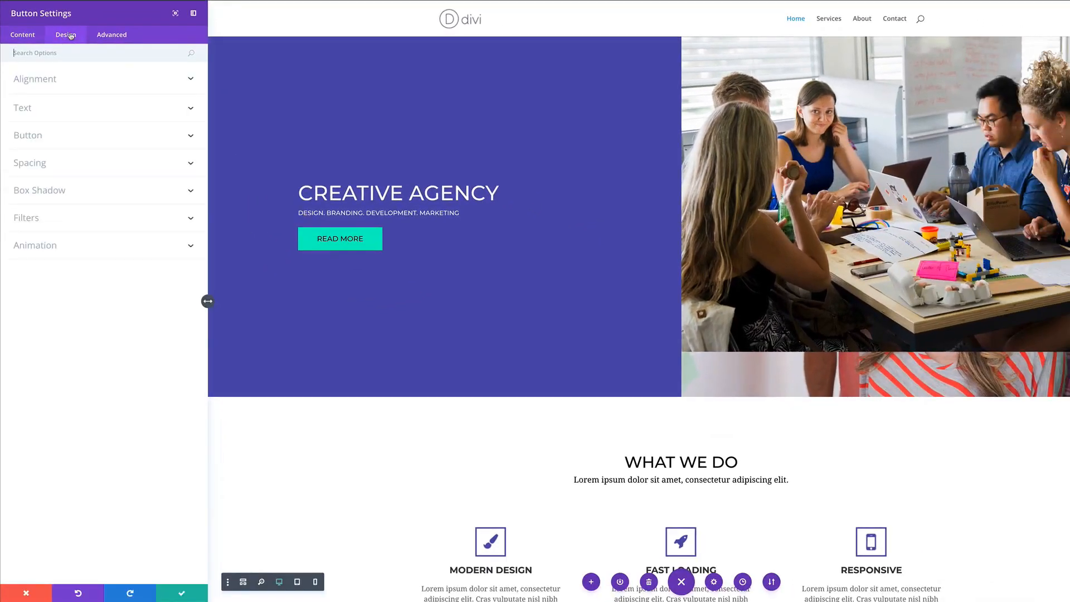
pyautogui.click(50, 137)
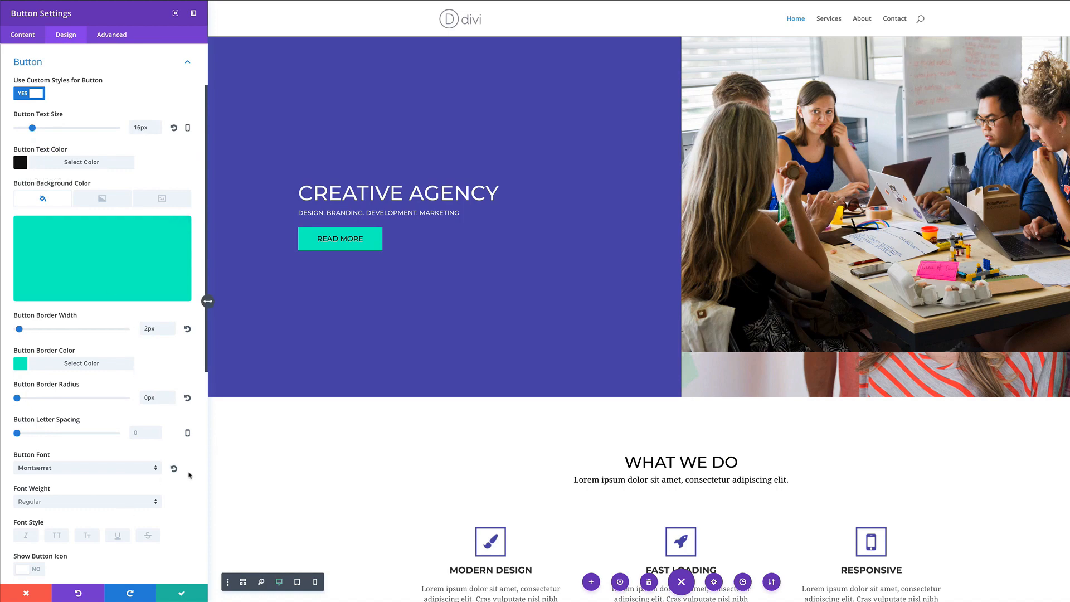
pyautogui.scroll(-5, 183, 473)
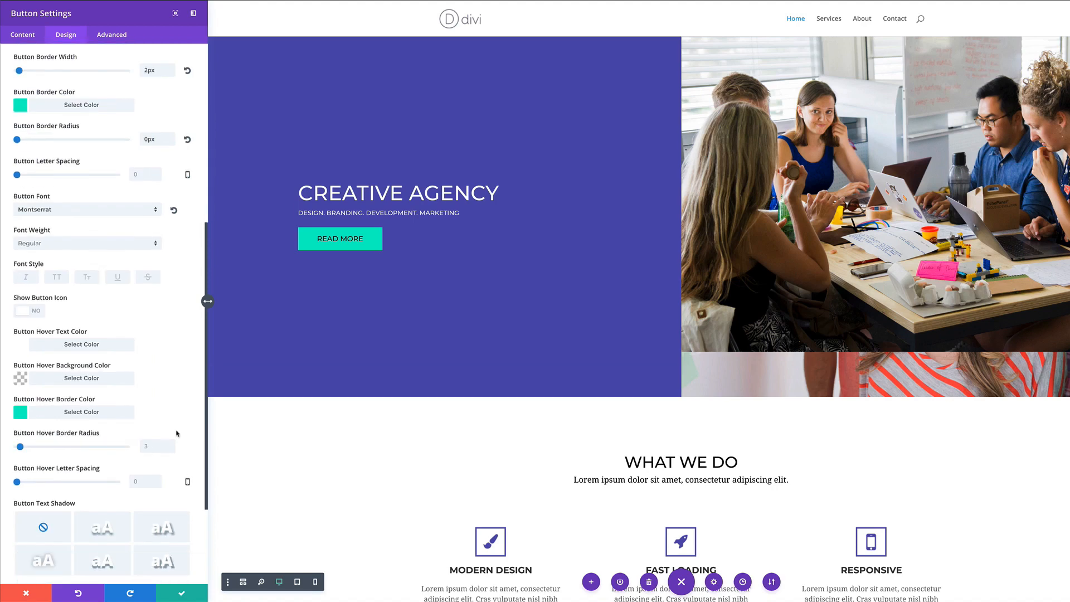
pyautogui.scroll(1, 184, 313)
pyautogui.scroll(1, 184, 313)
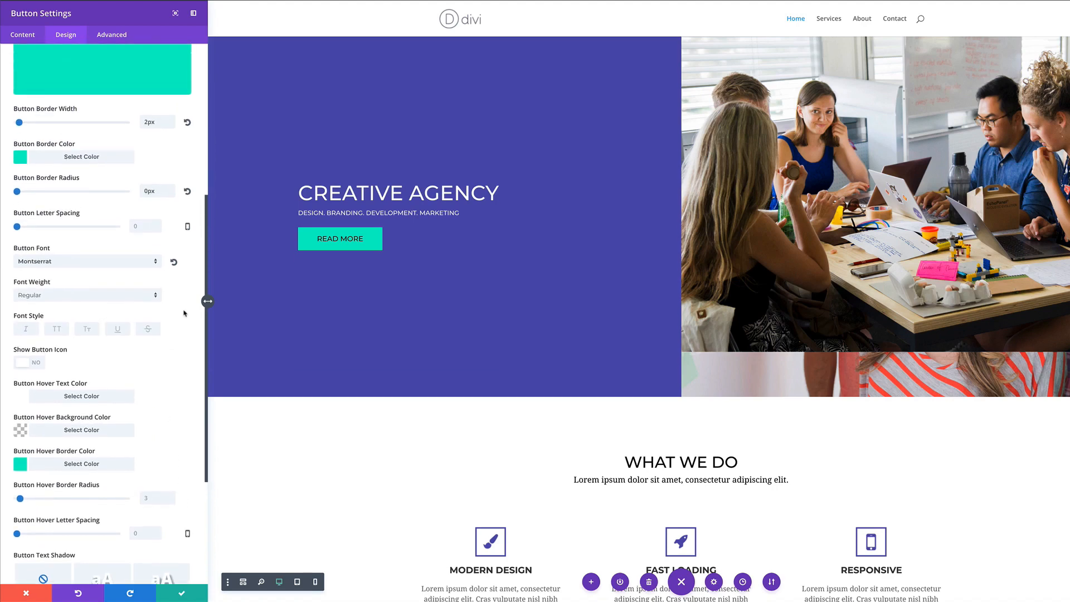
pyautogui.moveTo(16, 221); pyautogui.dragTo(80, 225)
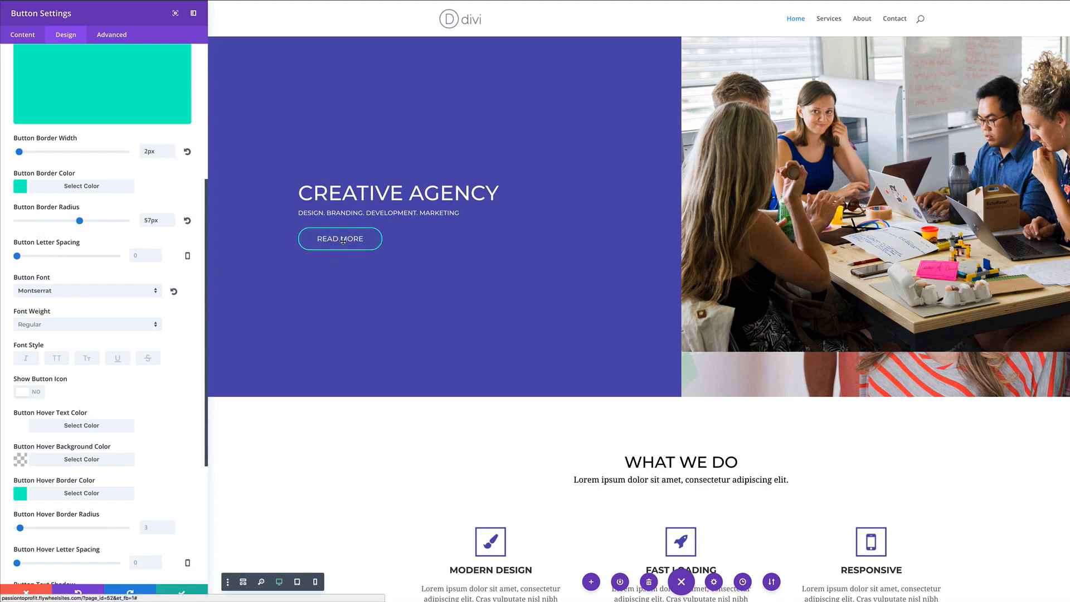
pyautogui.moveTo(81, 222); pyautogui.dragTo(71, 221)
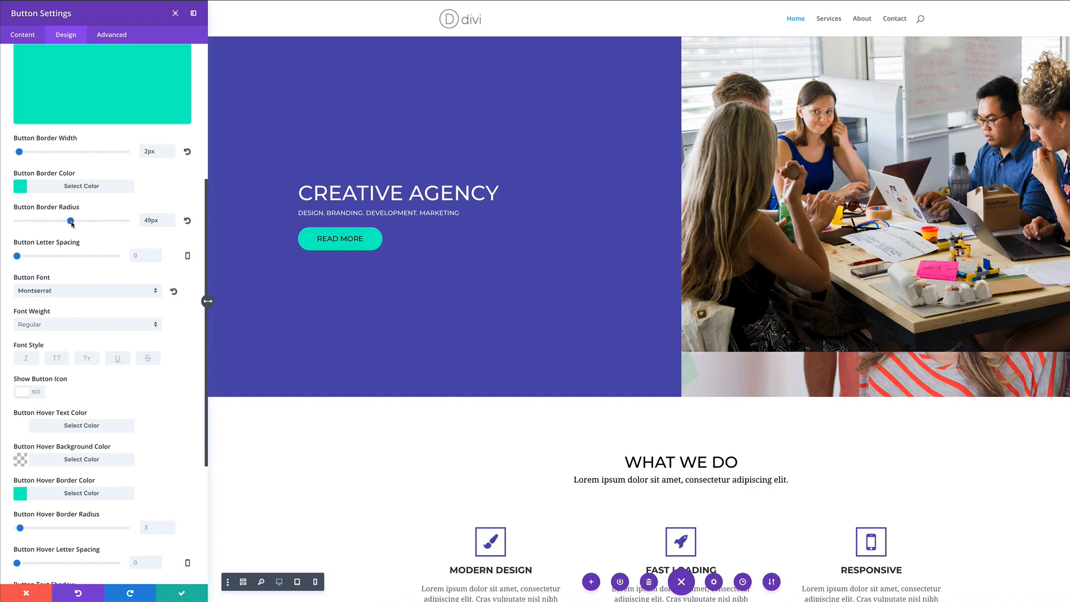
# Make the button text bold with 2px letter spacing, also on hover
pyautogui.scroll(-1, 158, 413)
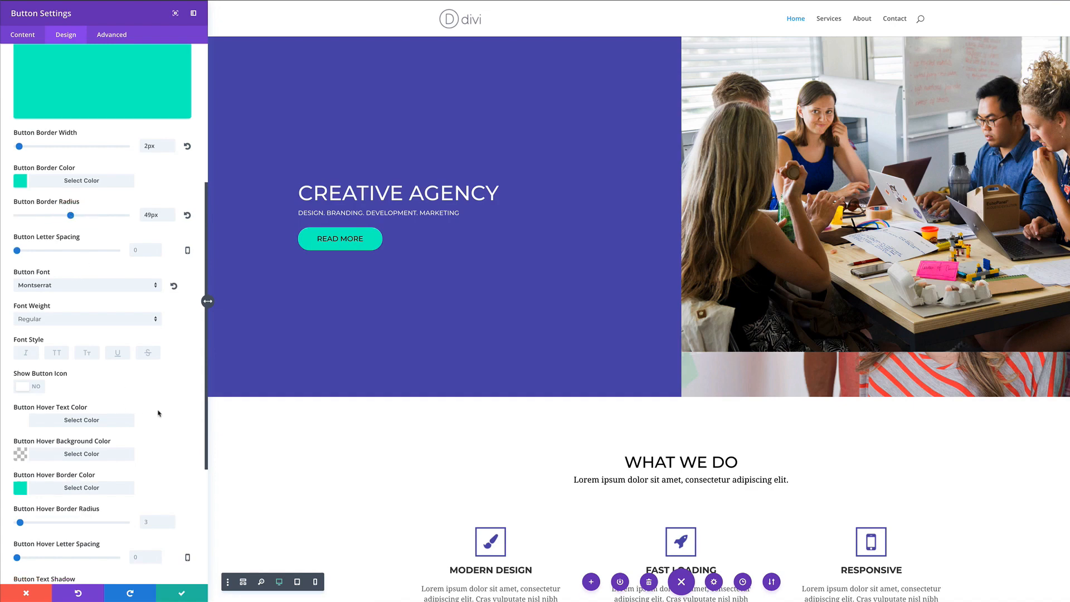
pyautogui.click(54, 315)
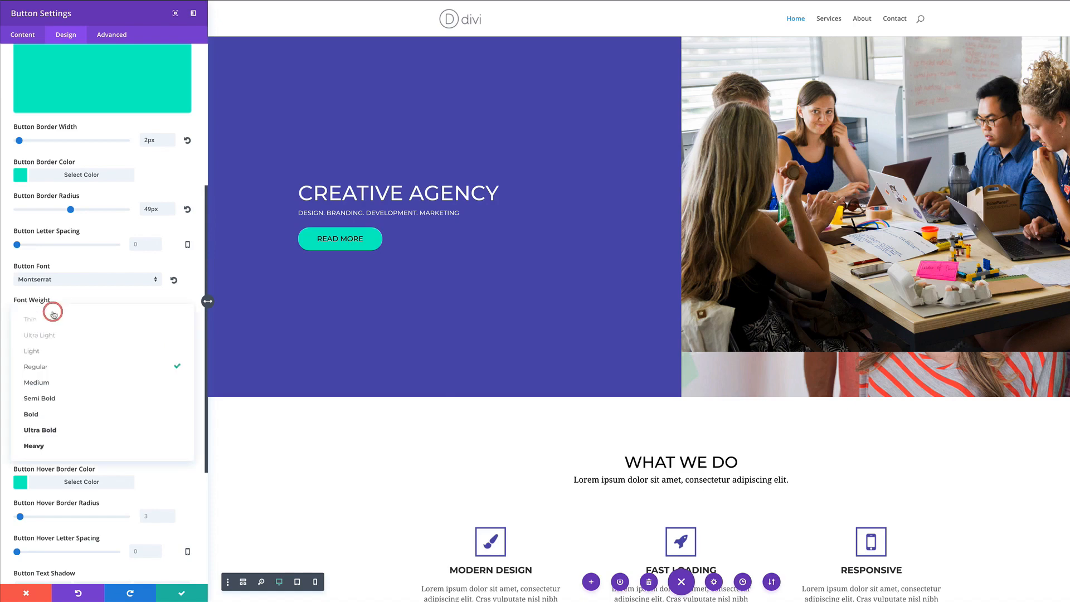
pyautogui.click(62, 415)
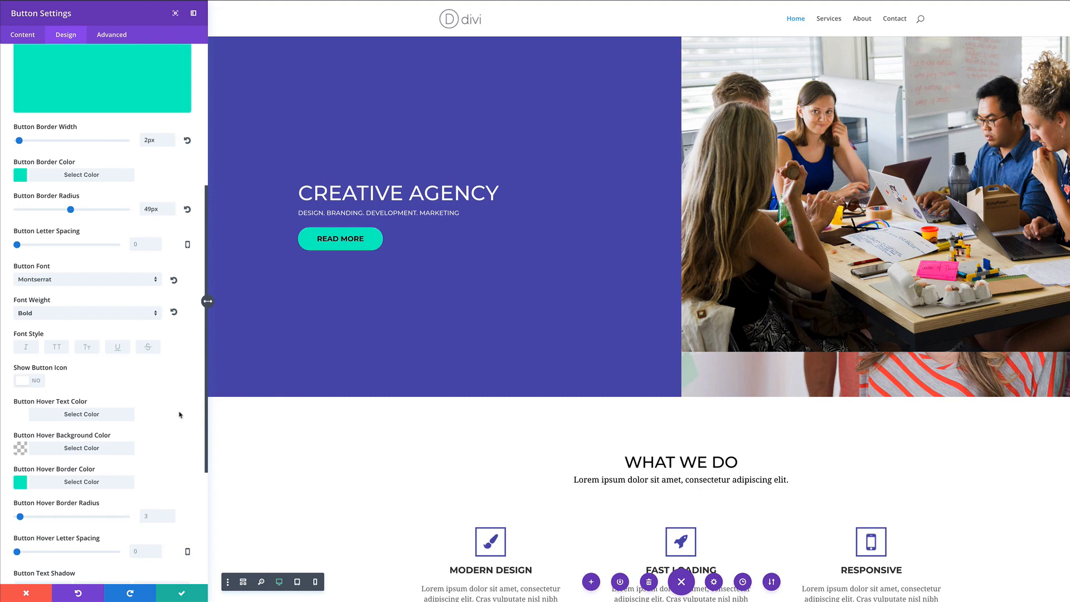
pyautogui.scroll(-2, 166, 378)
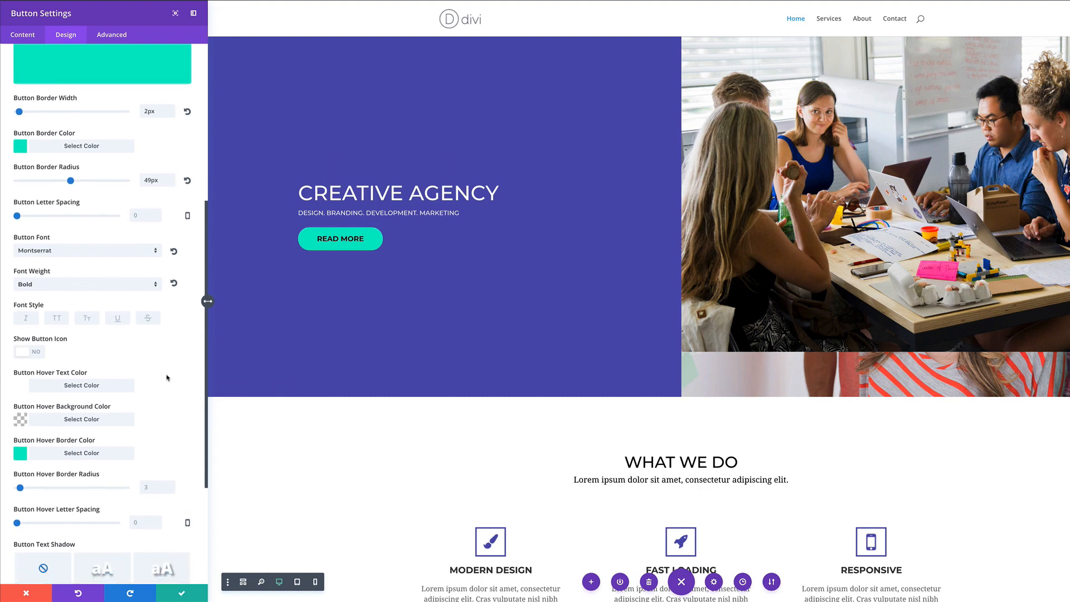
pyautogui.scroll(-1, 167, 378)
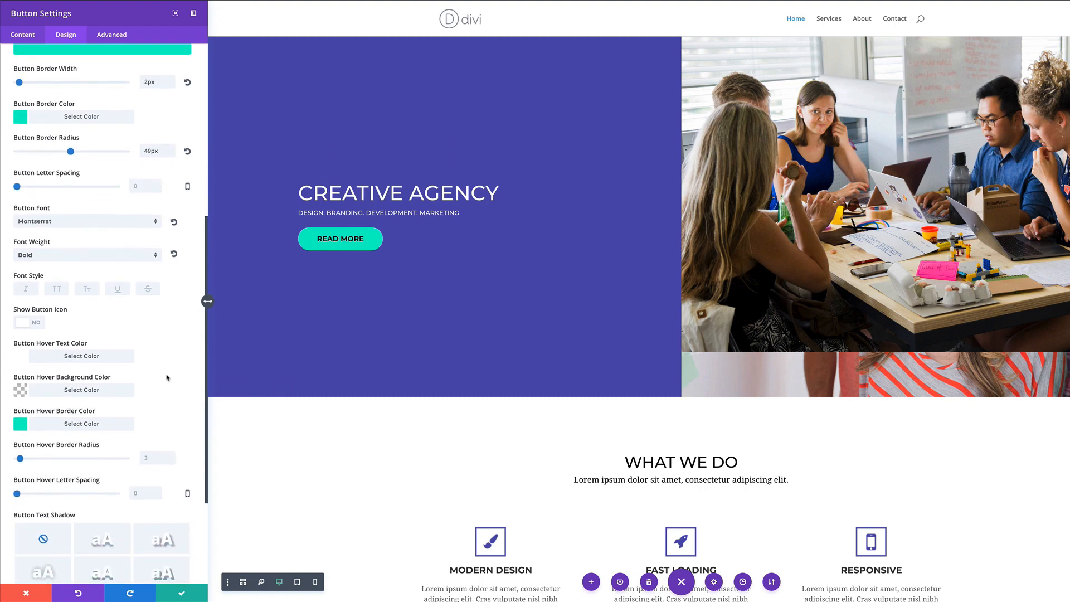
pyautogui.scroll(-2, 167, 378)
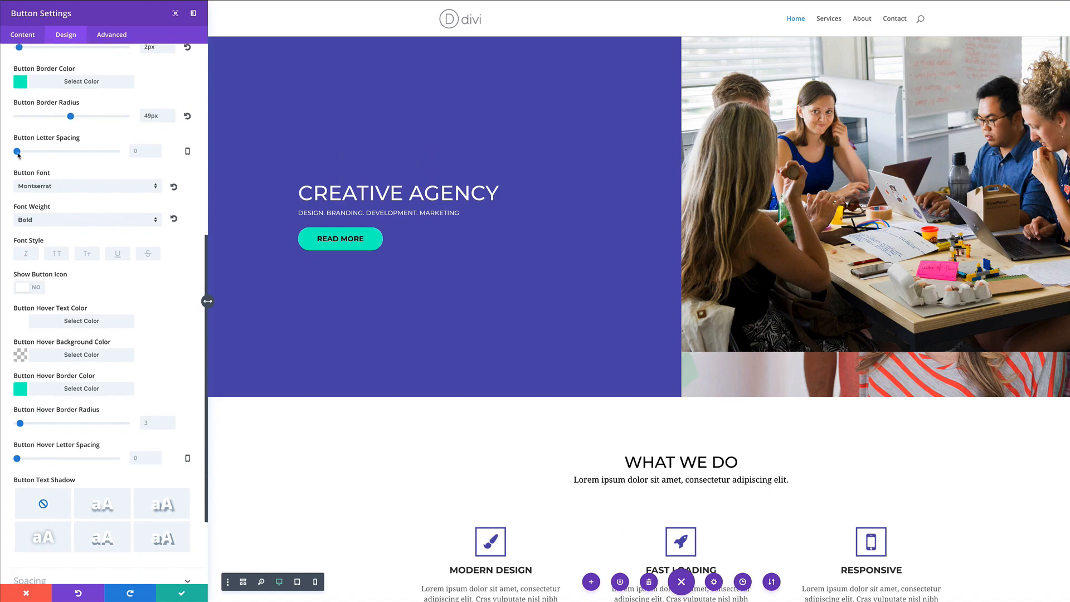
pyautogui.moveTo(17, 151); pyautogui.dragTo(19, 152)
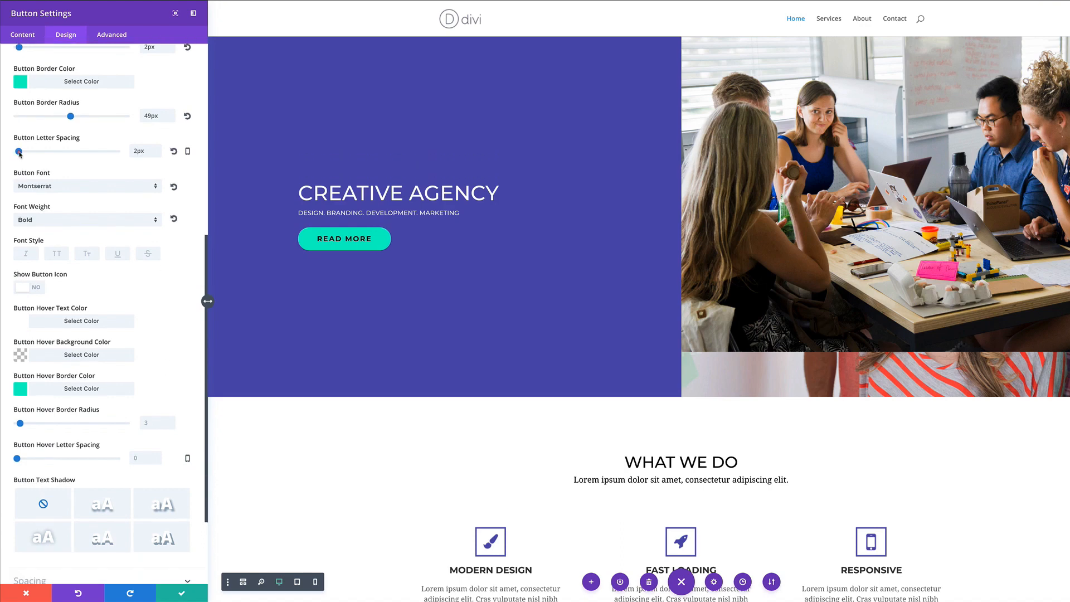
pyautogui.scroll(-4, 180, 350)
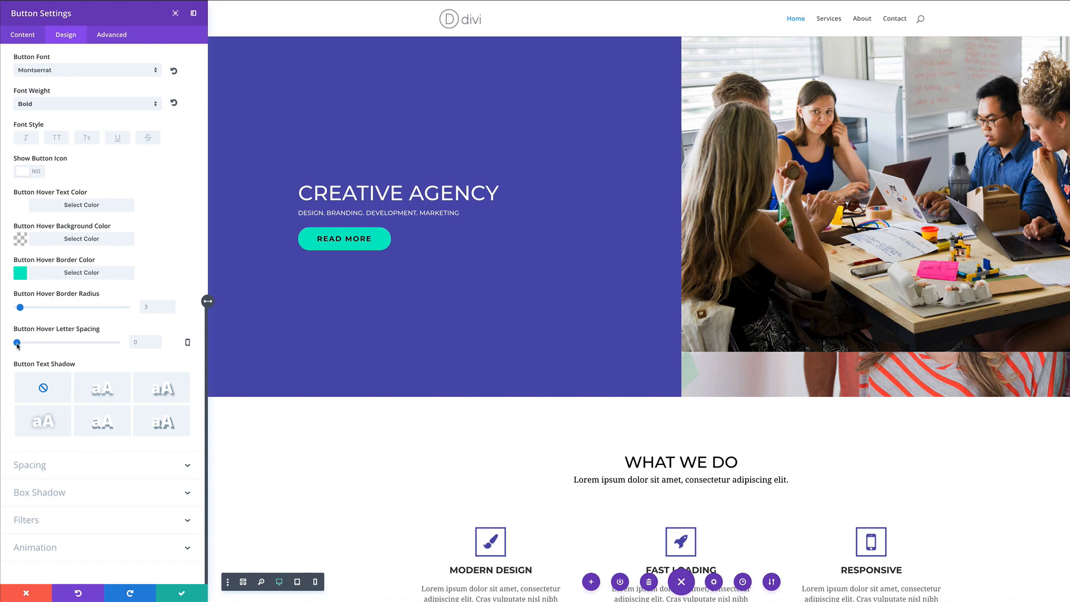
pyautogui.moveTo(18, 343); pyautogui.dragTo(19, 345)
# Save the button, add a regular four-column section below, and put an Image module in column one
pyautogui.click(182, 594)
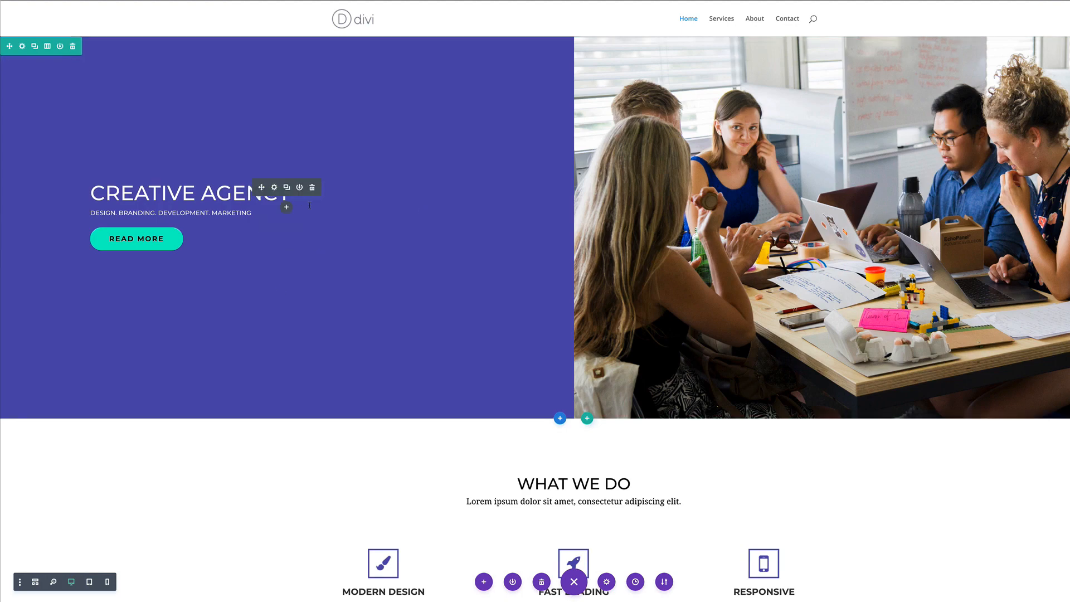
pyautogui.scroll(-10, 346, 353)
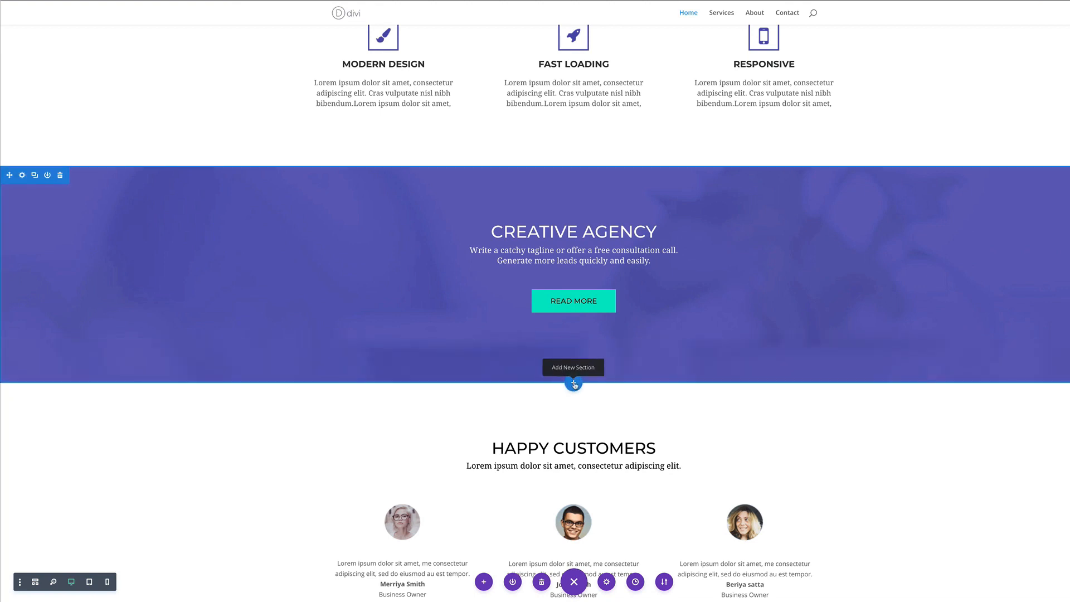
pyautogui.click(574, 383)
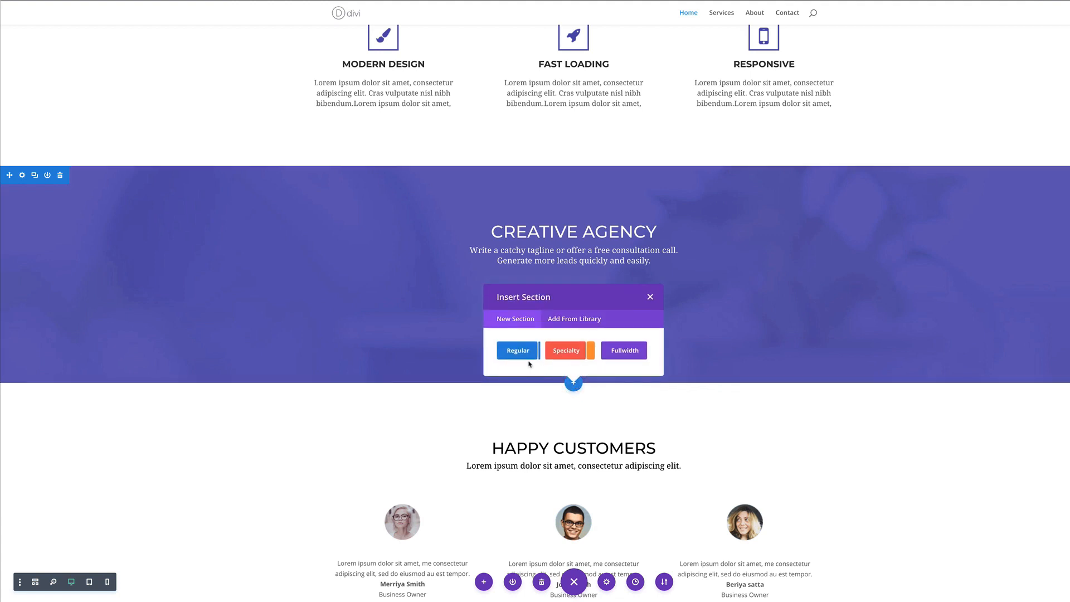
pyautogui.click(523, 353)
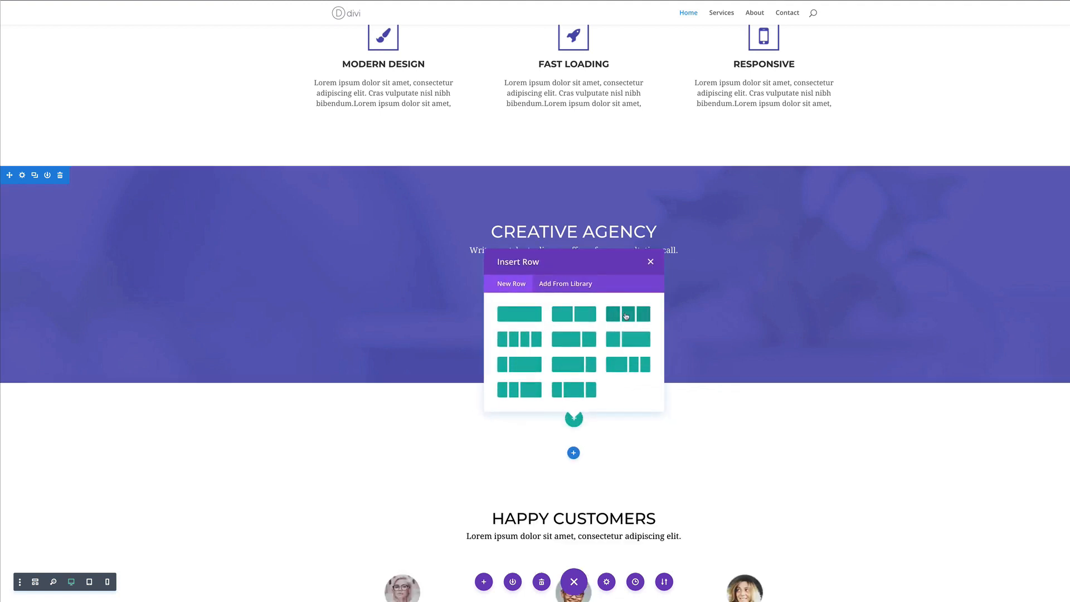
pyautogui.click(526, 343)
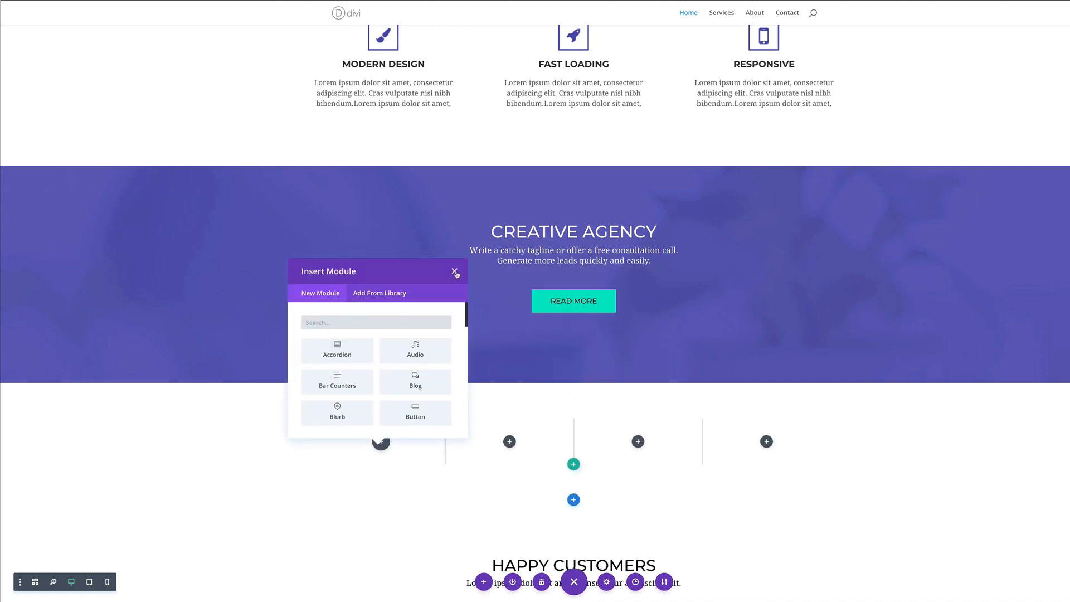
pyautogui.click(335, 323)
pyautogui.write('i')
pyautogui.click(335, 352)
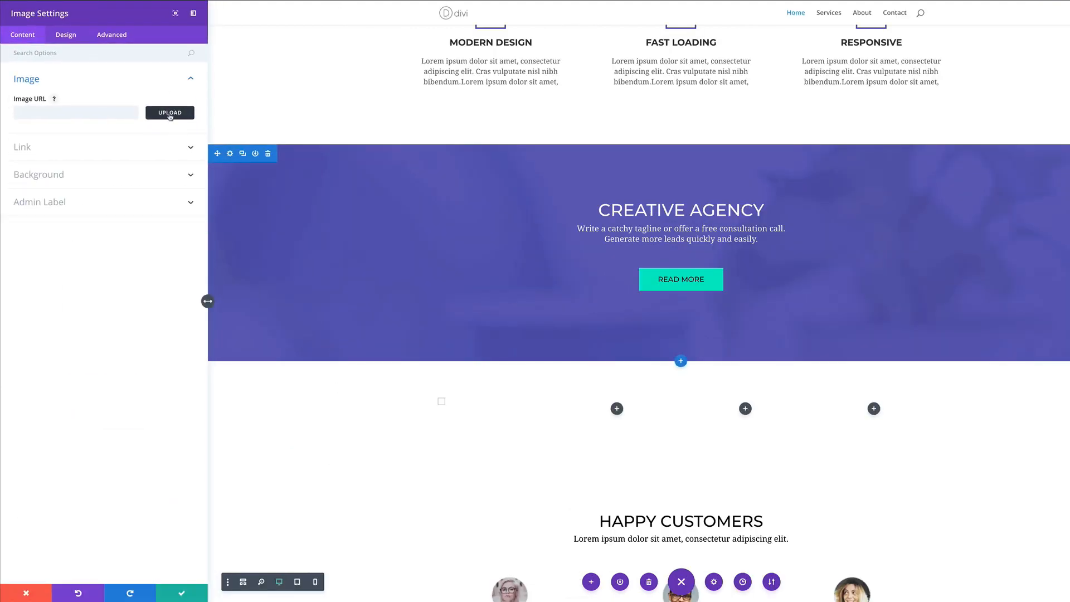
# Upload 1.jpg through 4.jpg and insert the hiking photo into the image module
pyautogui.click(170, 114)
pyautogui.click(126, 32)
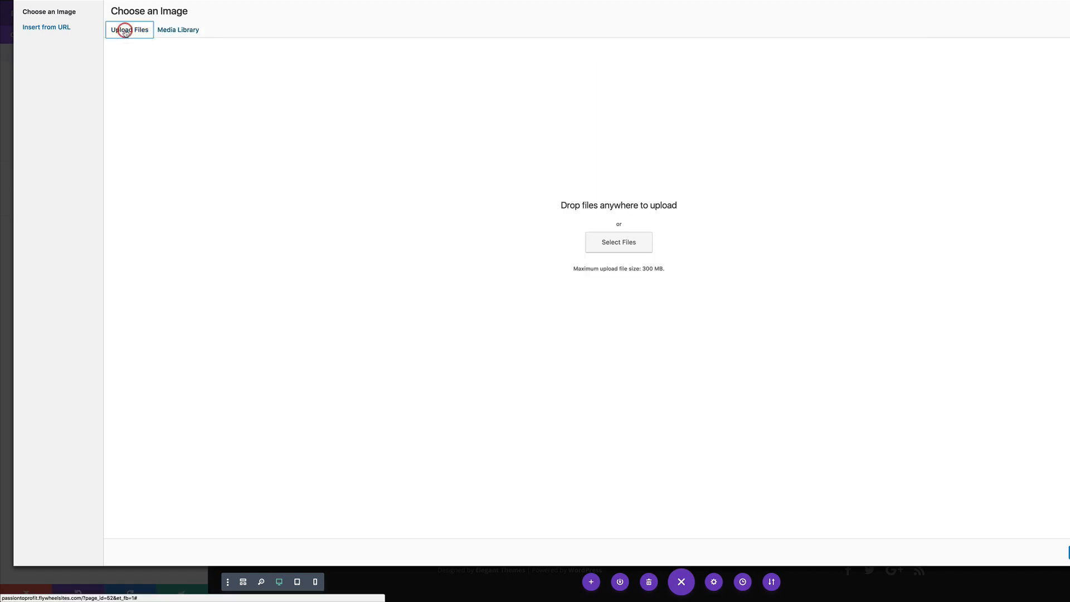
pyautogui.click(616, 245)
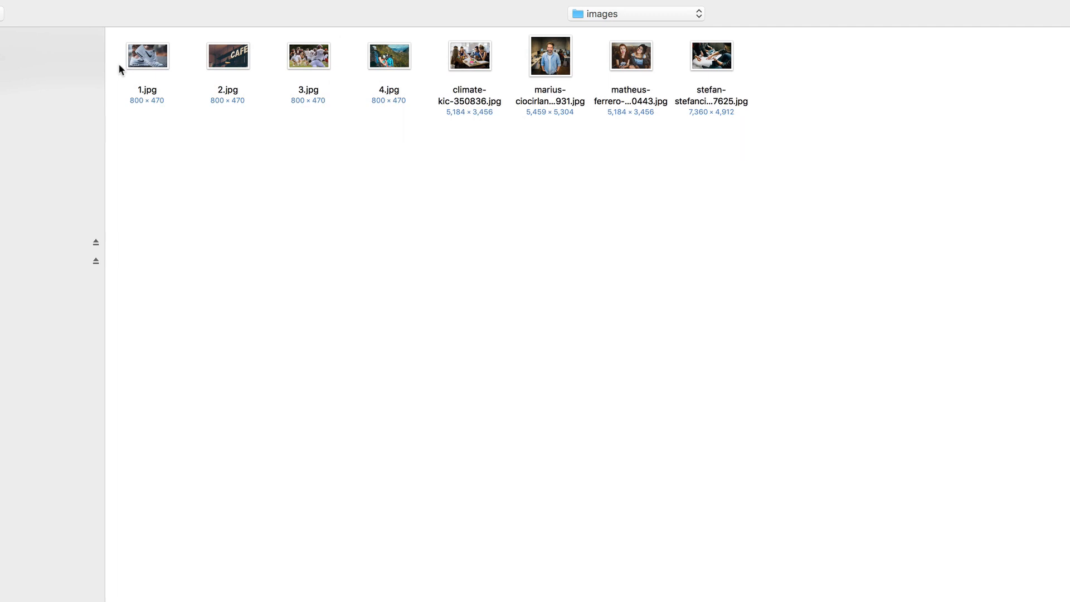
pyautogui.click(139, 59)
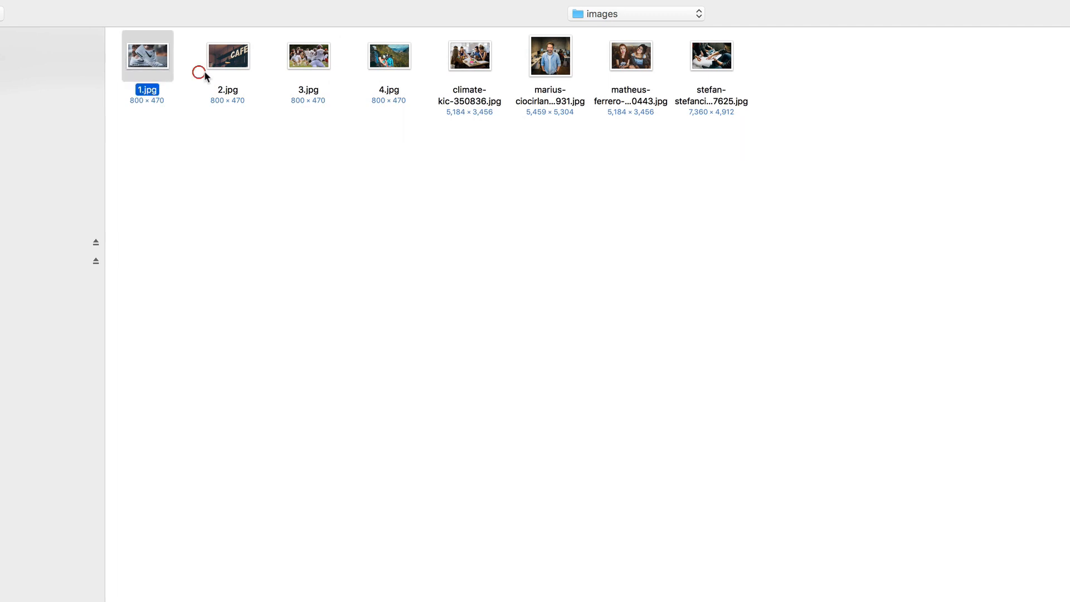
pyautogui.keyDown('super'); pyautogui.click(232, 66); pyautogui.keyUp('super')
pyautogui.keyDown('super'); pyautogui.click(306, 66); pyautogui.keyUp('super')
pyautogui.keyDown('super'); pyautogui.click(372, 60); pyautogui.keyUp('super')
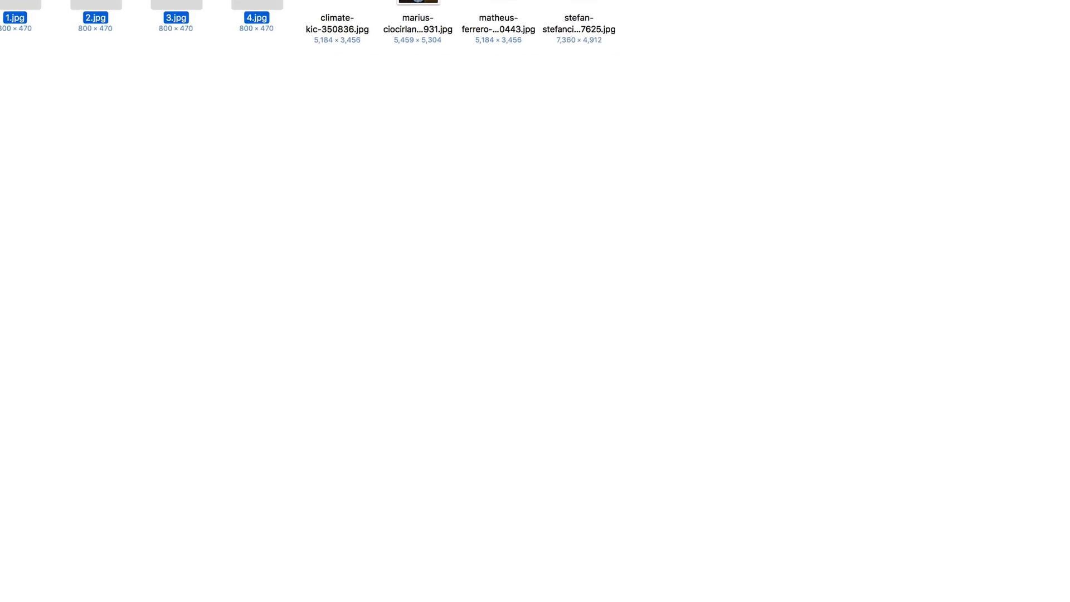
pyautogui.click(1026, 571)
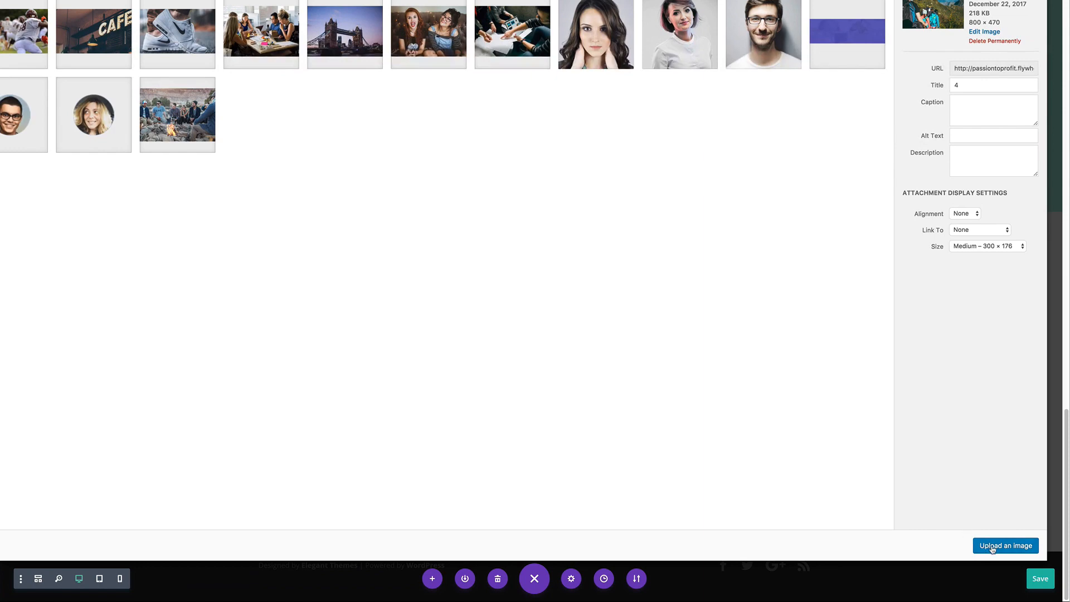
pyautogui.click(992, 547)
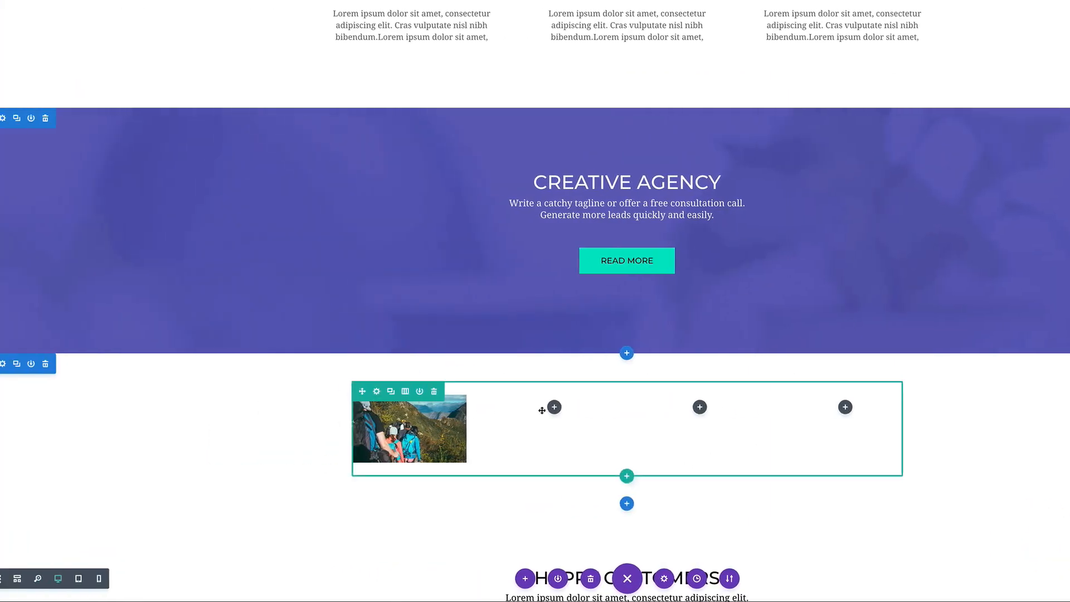
pyautogui.click(554, 406)
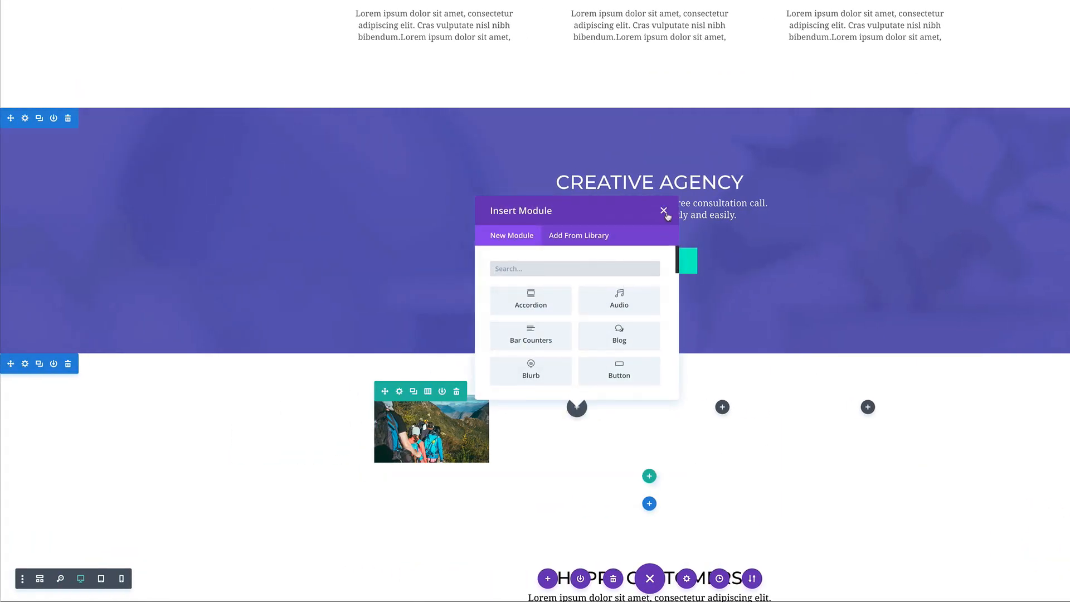
pyautogui.click(663, 211)
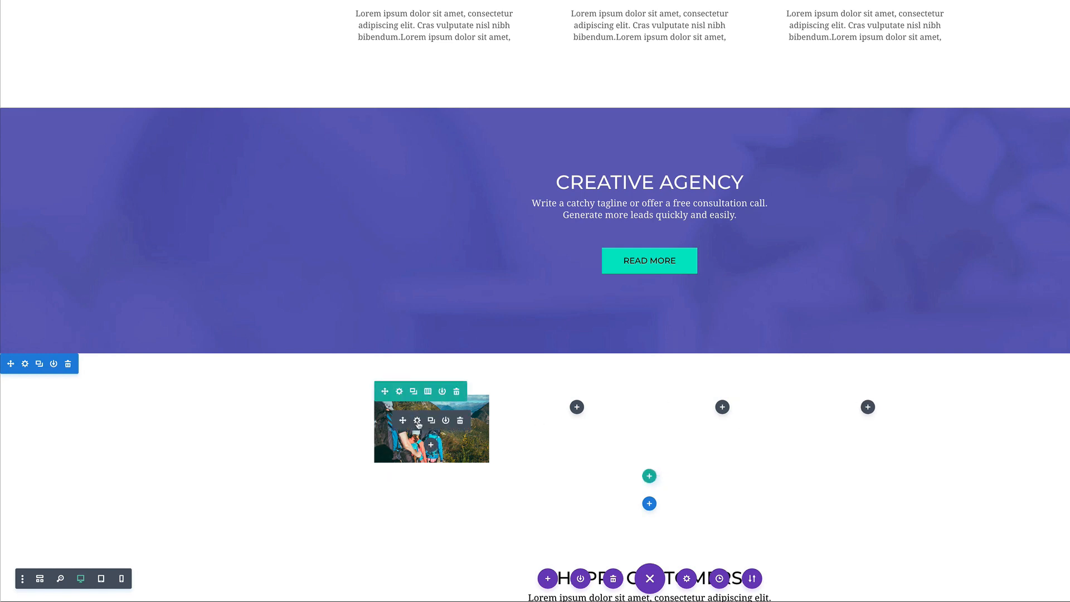
# Set the hiking photo's Link URL to '#' and save its settings
pyautogui.click(418, 422)
pyautogui.click(22, 132)
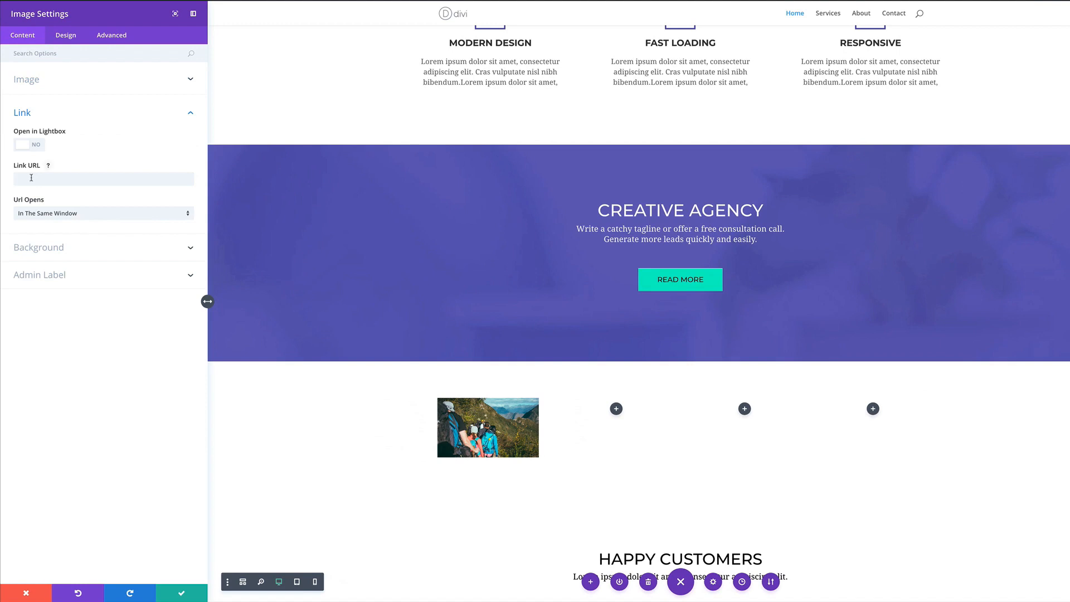
pyautogui.click(30, 180)
pyautogui.write('#')
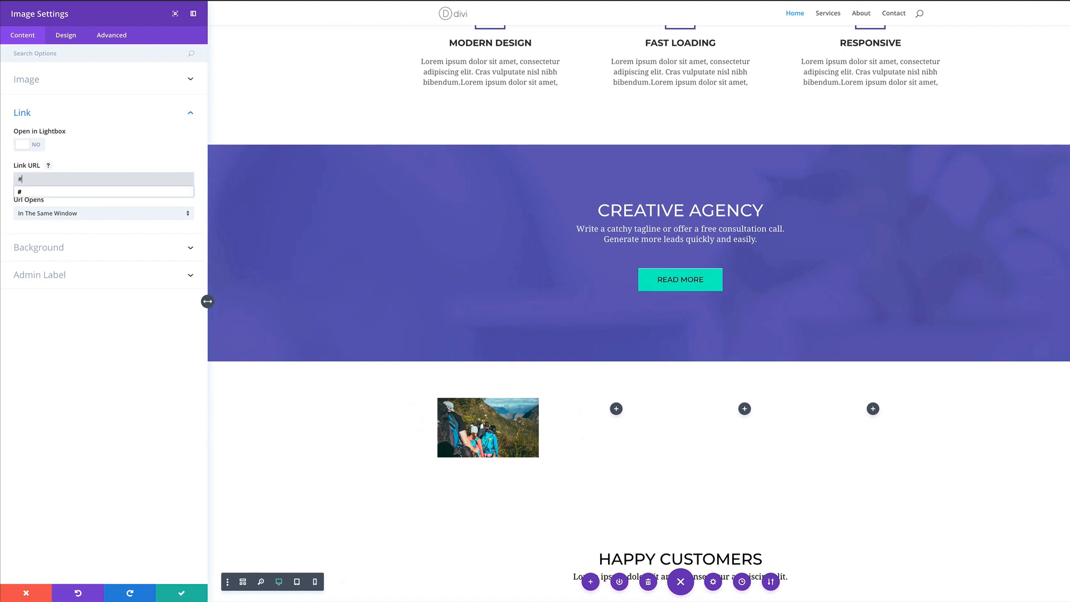
pyautogui.click(93, 363)
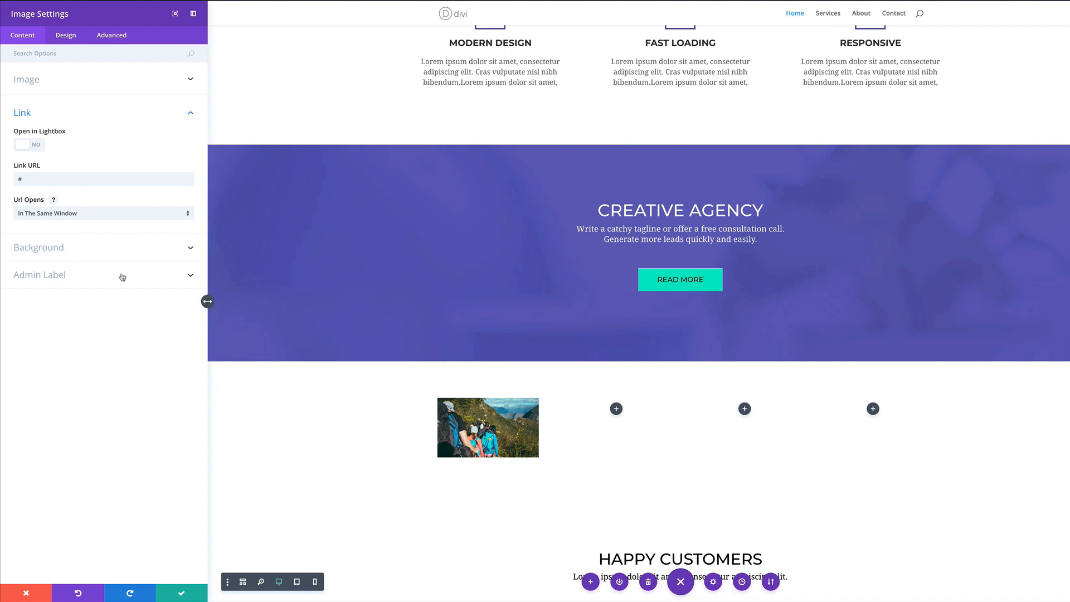
pyautogui.click(69, 38)
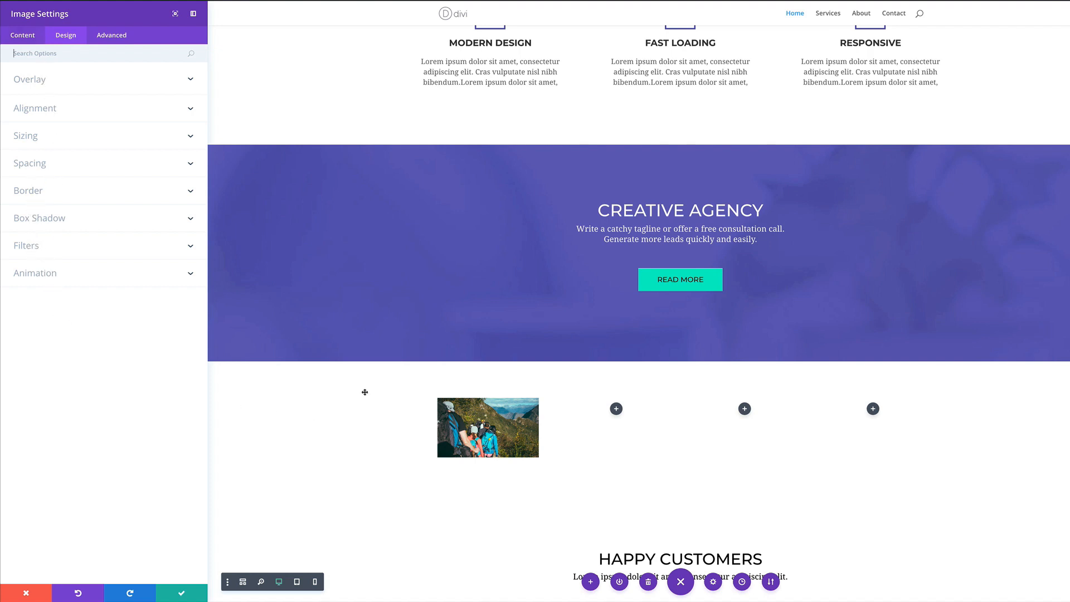
pyautogui.click(181, 596)
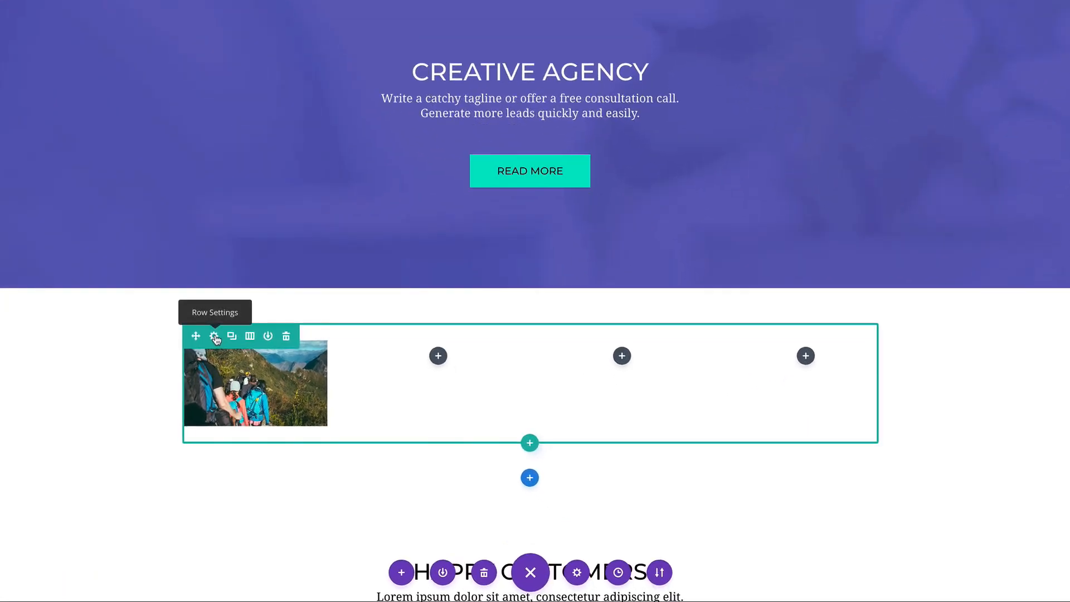
# Make the four-column row fullwidth with a custom gutter width of 1 and save it
pyautogui.click(215, 337)
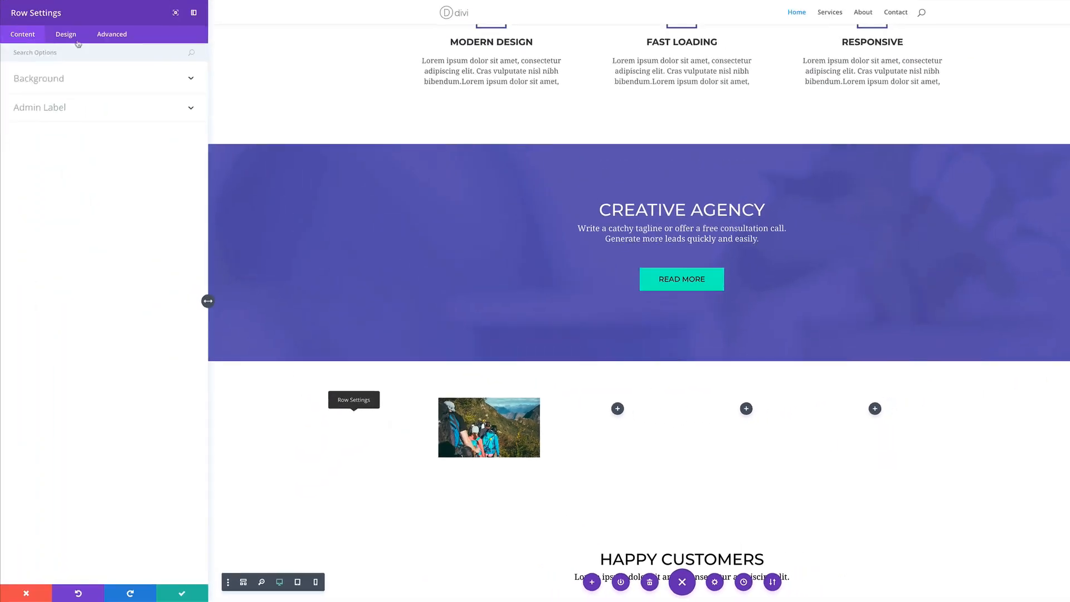
pyautogui.click(34, 148)
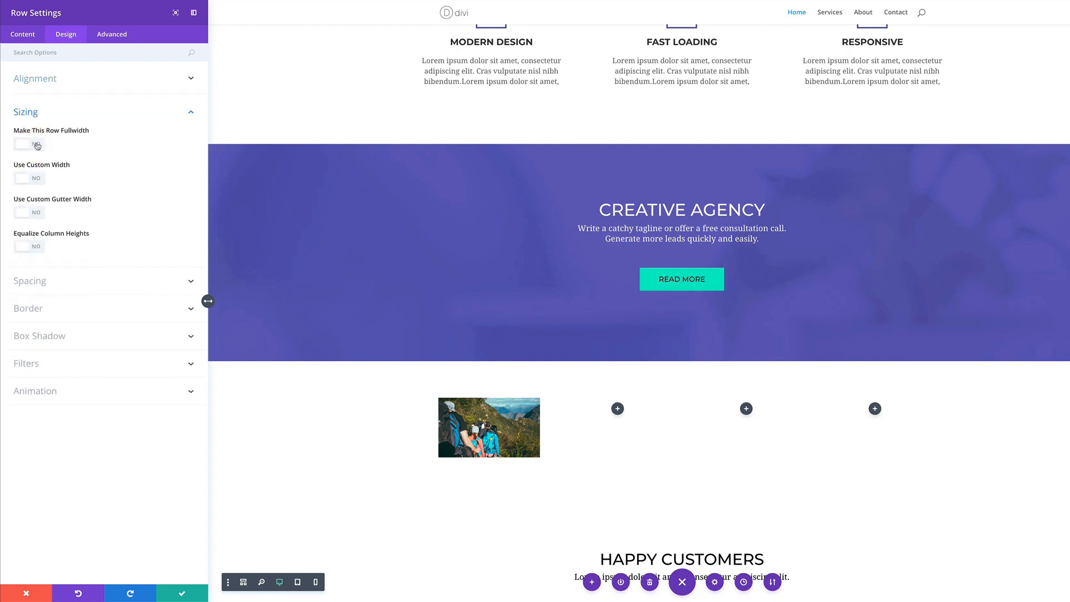
pyautogui.click(36, 145)
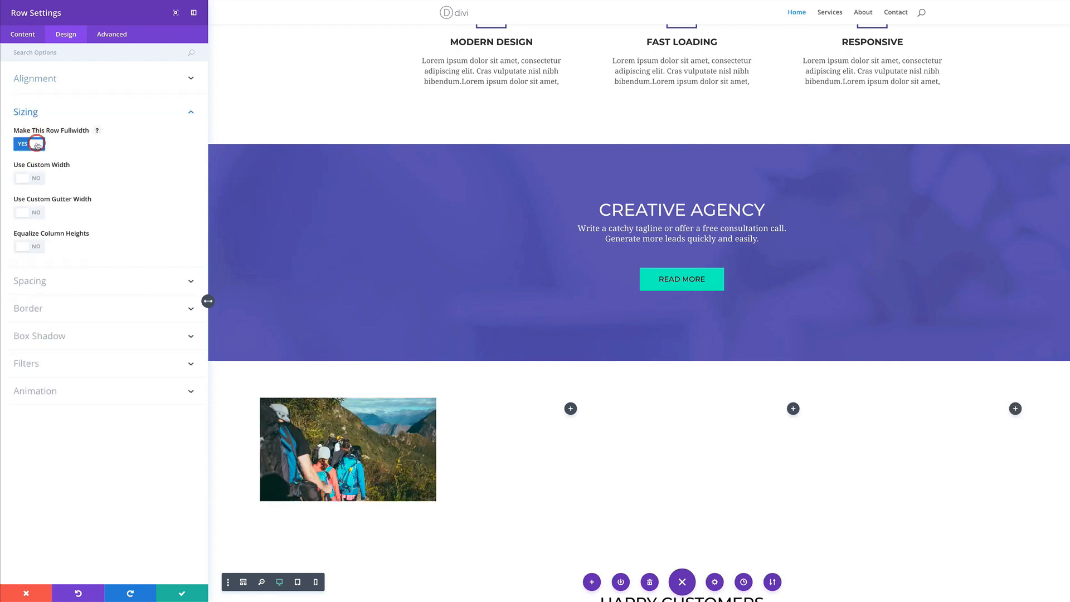
pyautogui.click(38, 214)
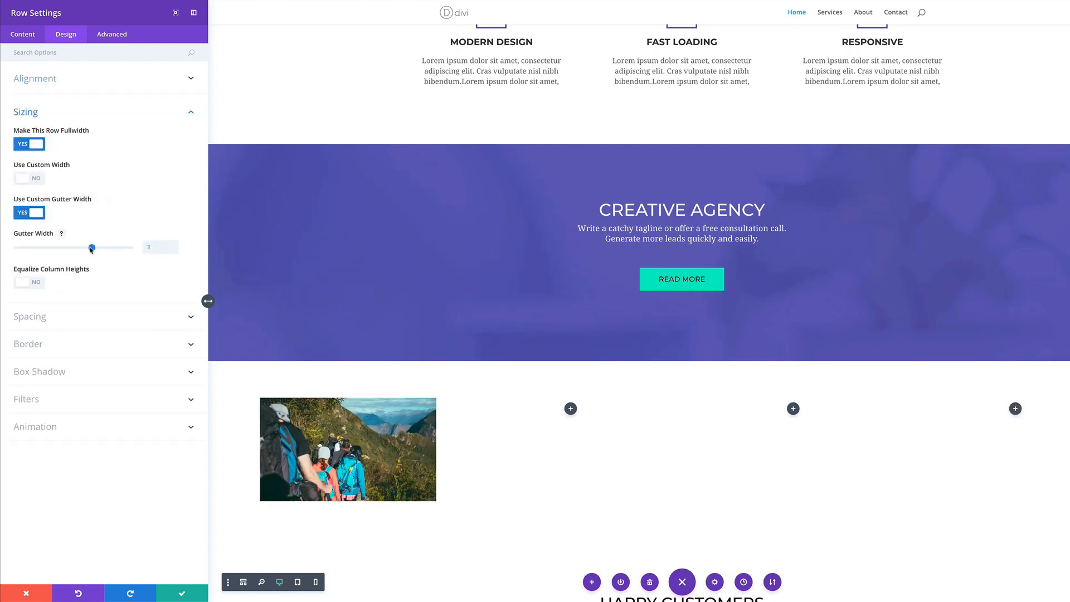
pyautogui.moveTo(72, 250); pyautogui.dragTo(18, 248)
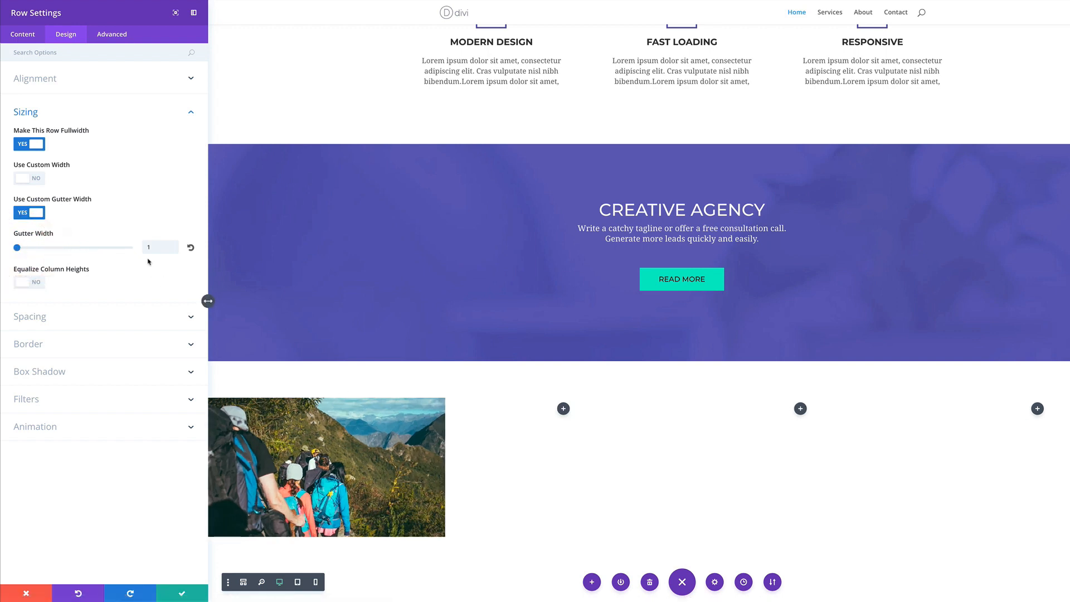
pyautogui.click(181, 595)
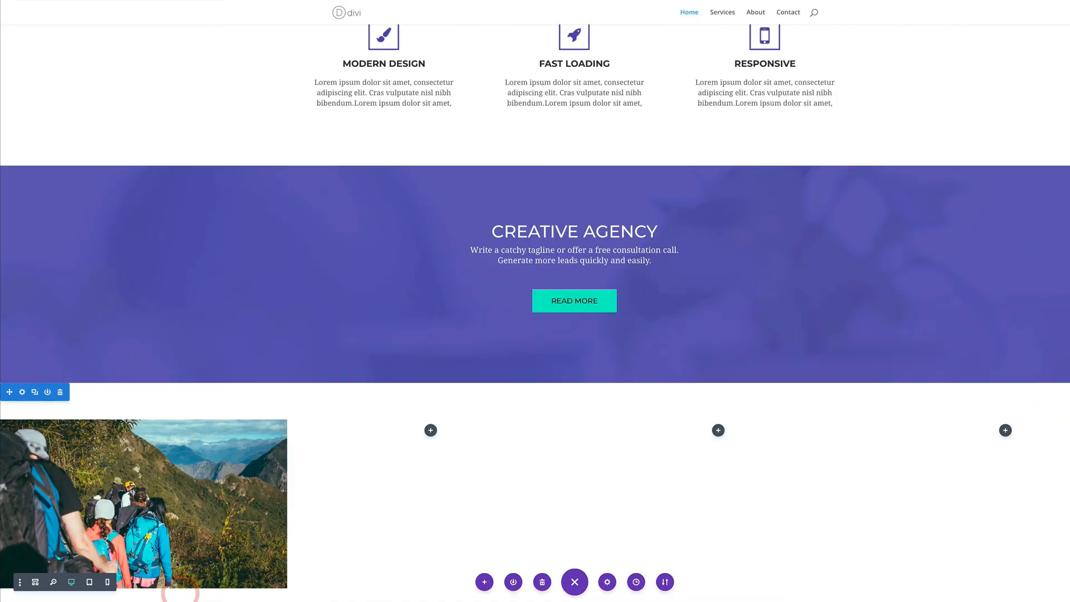
pyautogui.scroll(-5, 361, 438)
# Duplicate the hiker image and place copies in the third and fourth columns, deleting the extra
pyautogui.scroll(3, 361, 439)
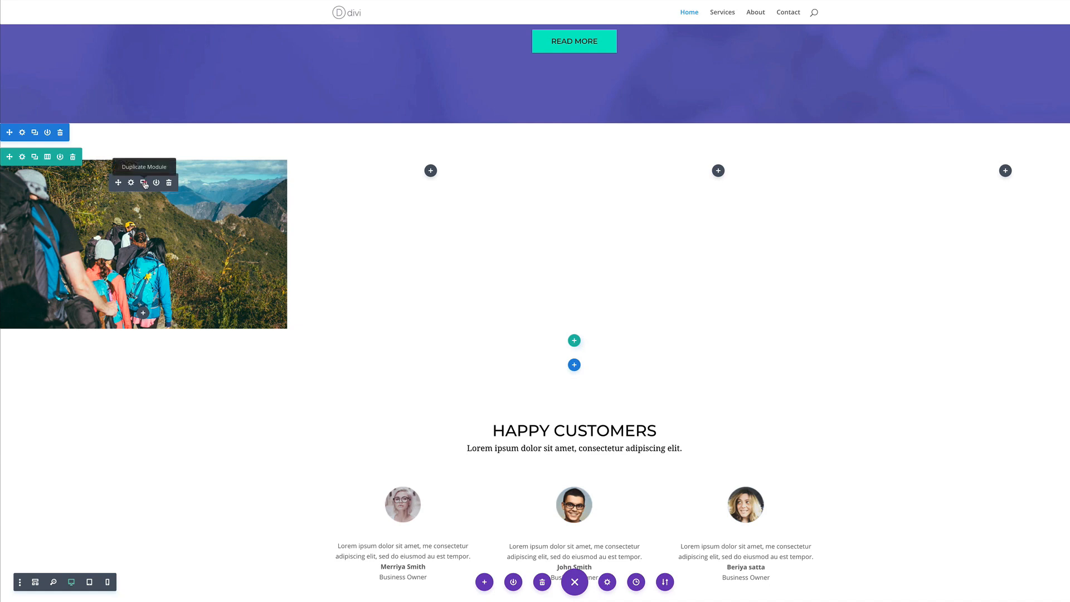
pyautogui.click(144, 184)
pyautogui.click(144, 184)
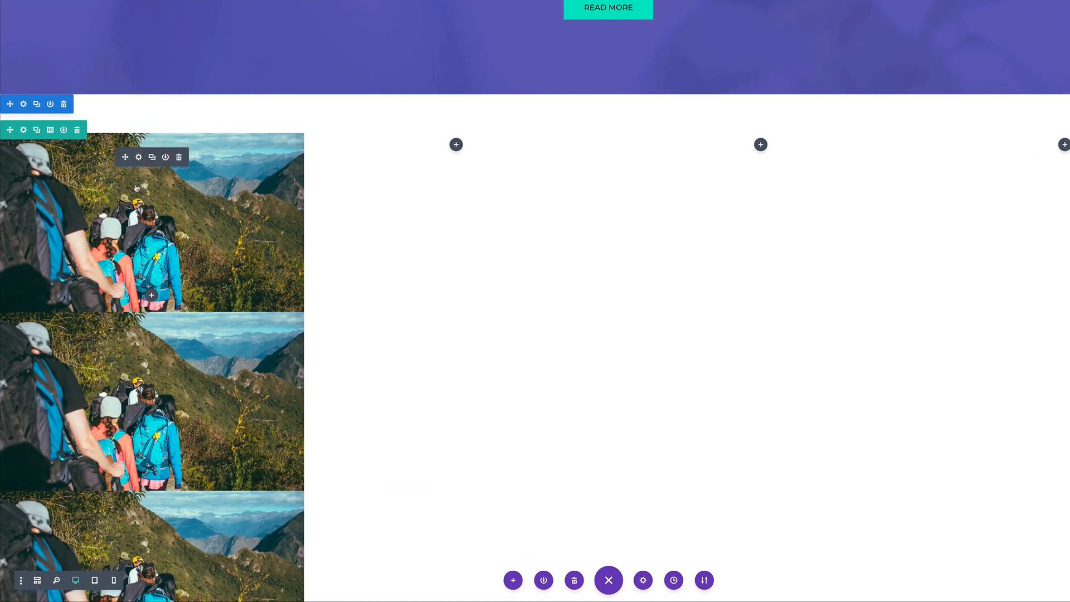
pyautogui.click(455, 146)
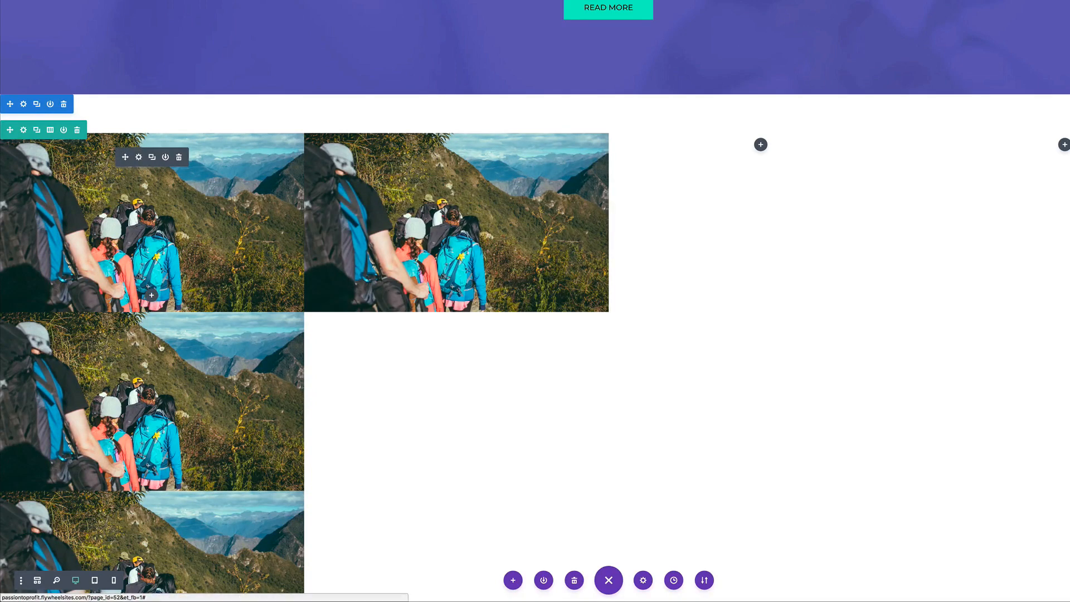
pyautogui.moveTo(125, 335); pyautogui.dragTo(744, 156)
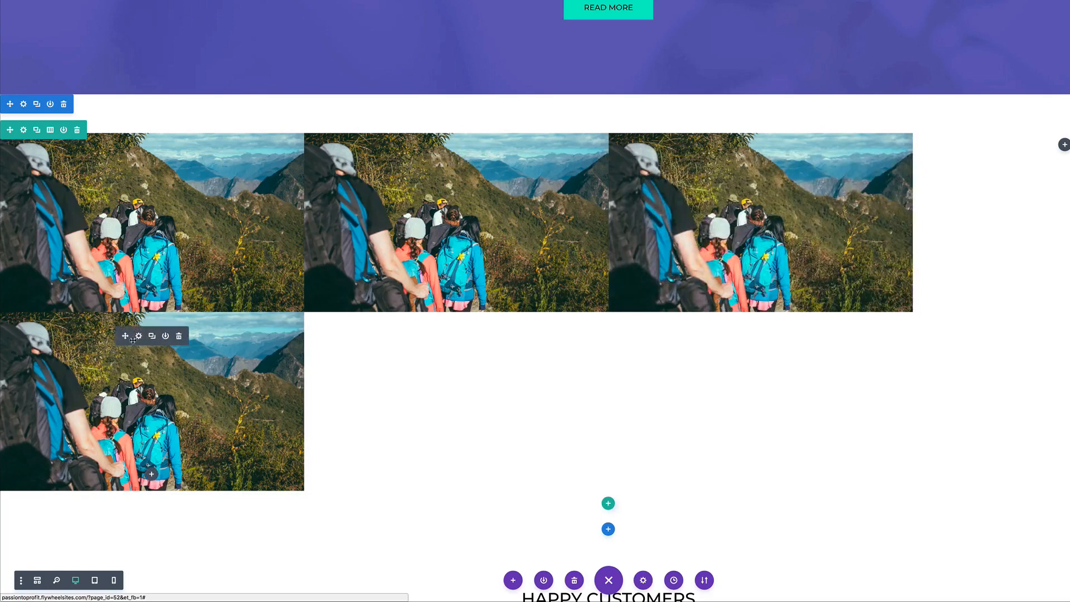
pyautogui.click(179, 335)
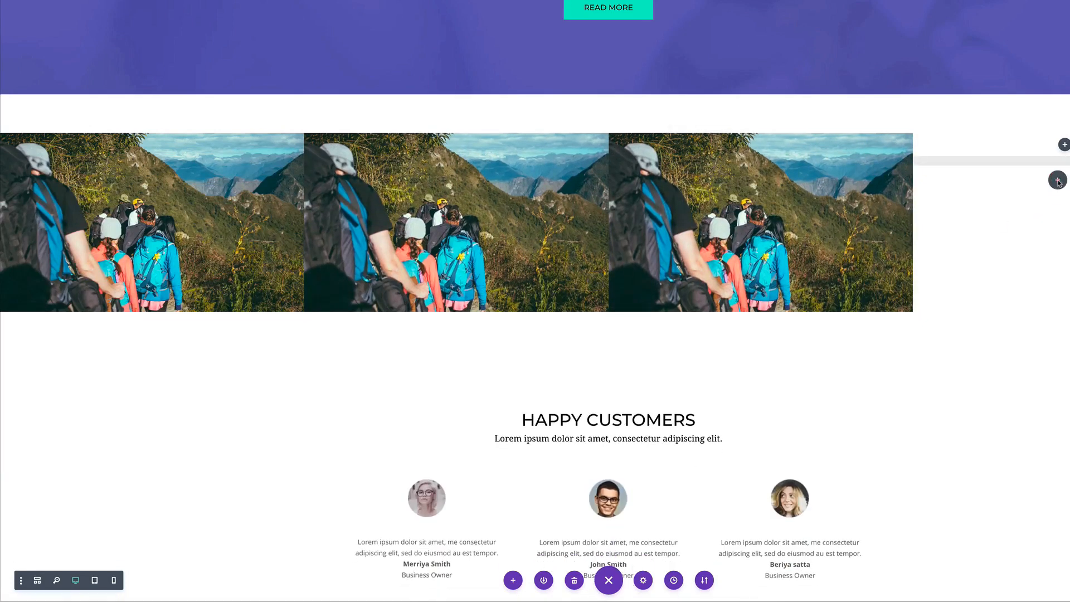
pyautogui.moveTo(1058, 181); pyautogui.dragTo(1058, 179)
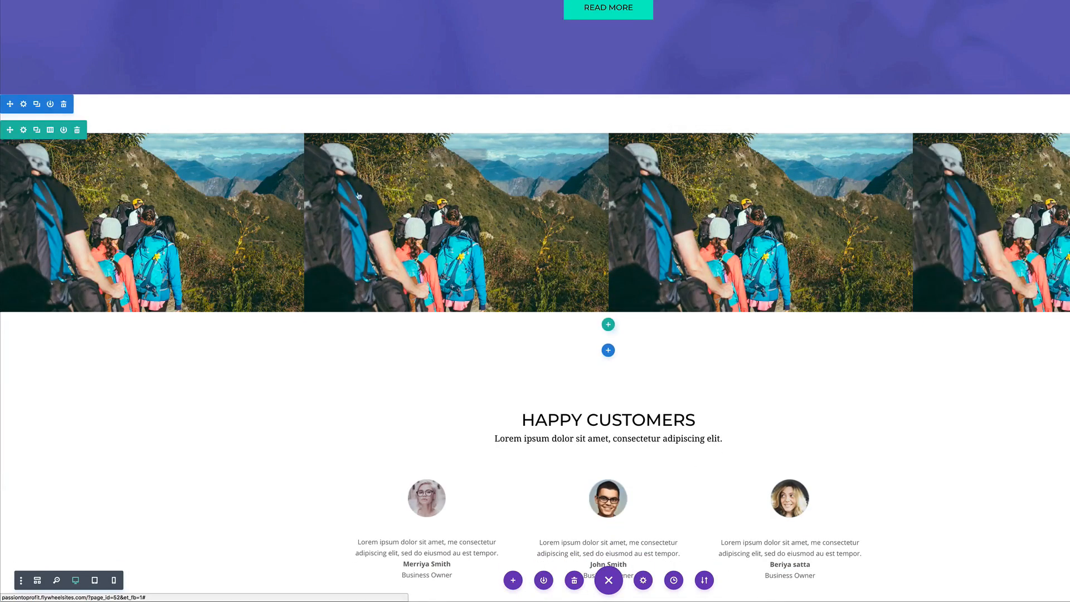
# Replace the second image with the football photo from the media library and save
pyautogui.moveTo(444, 159)
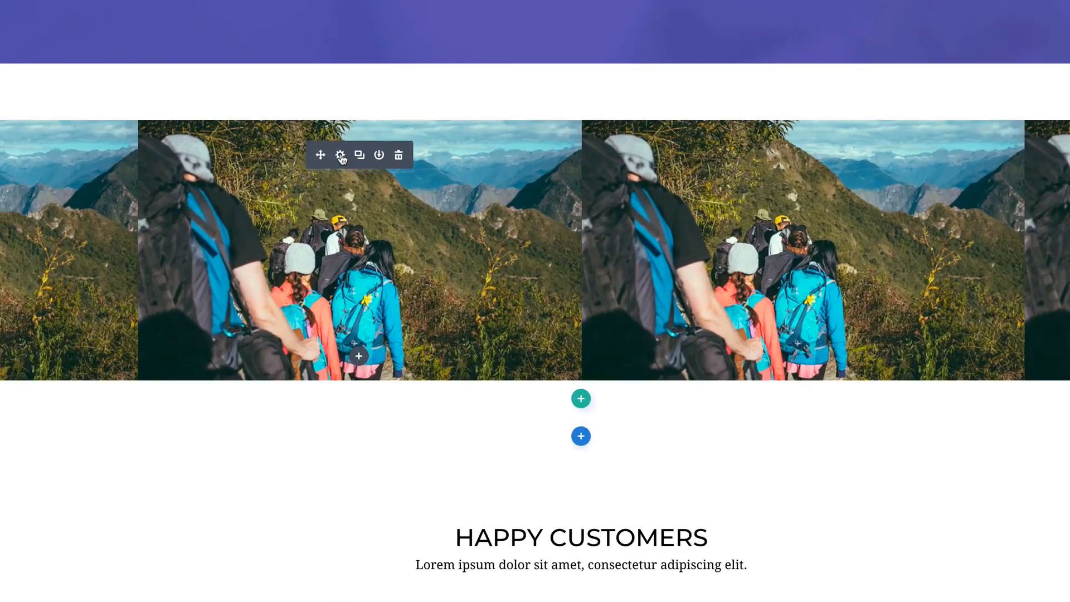
pyautogui.click(341, 159)
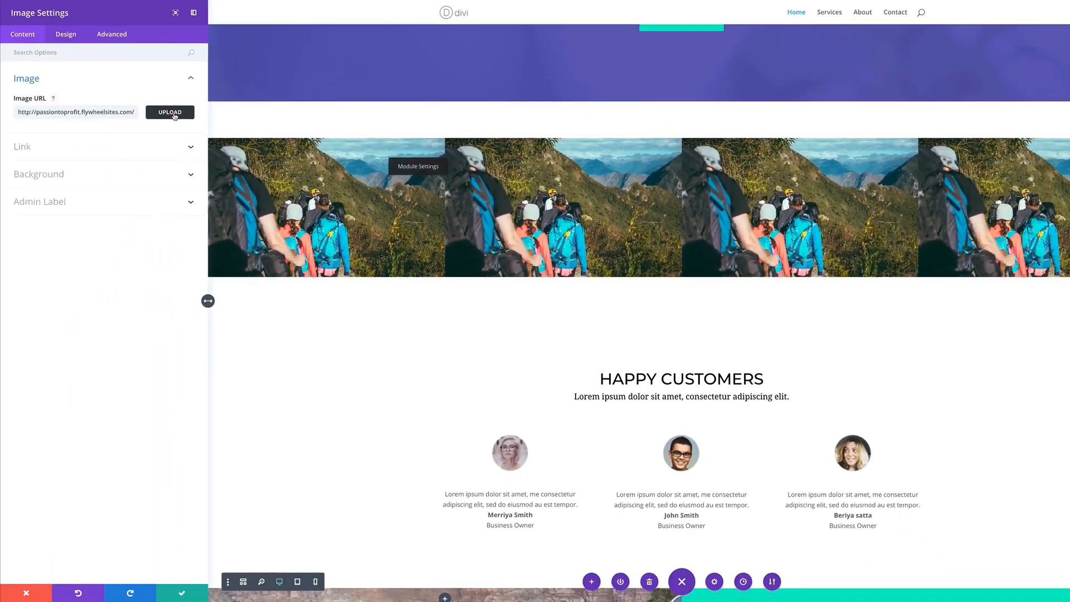
pyautogui.click(174, 306)
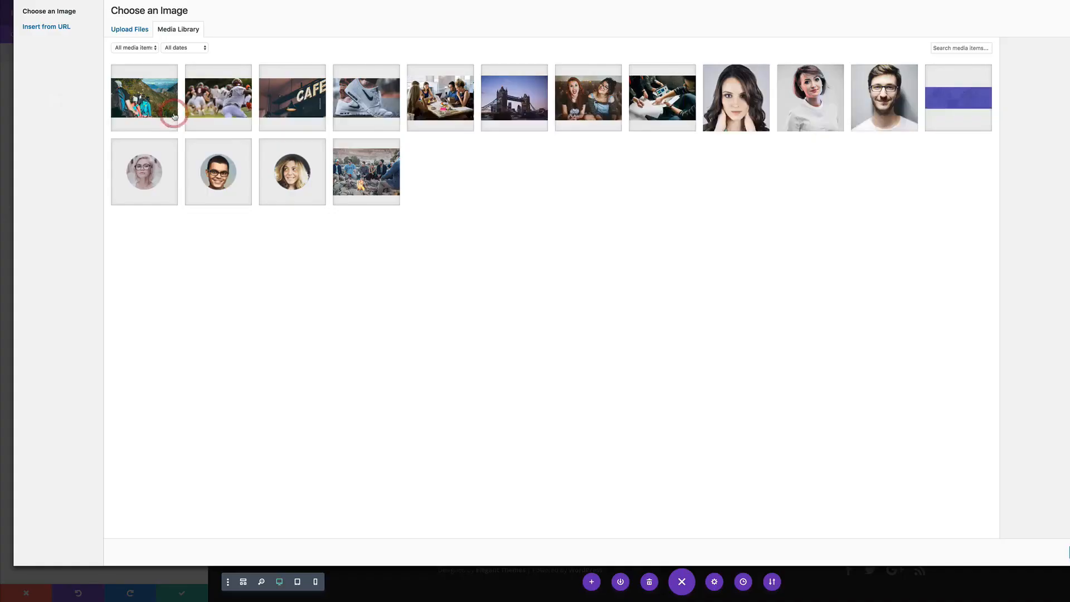
pyautogui.click(205, 106)
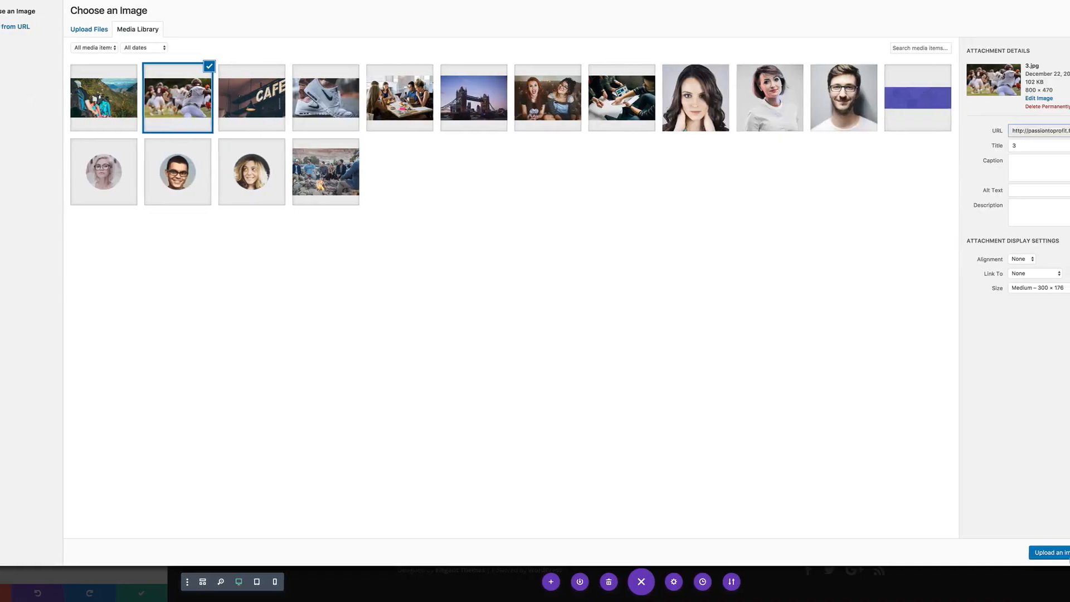
pyautogui.click(1063, 553)
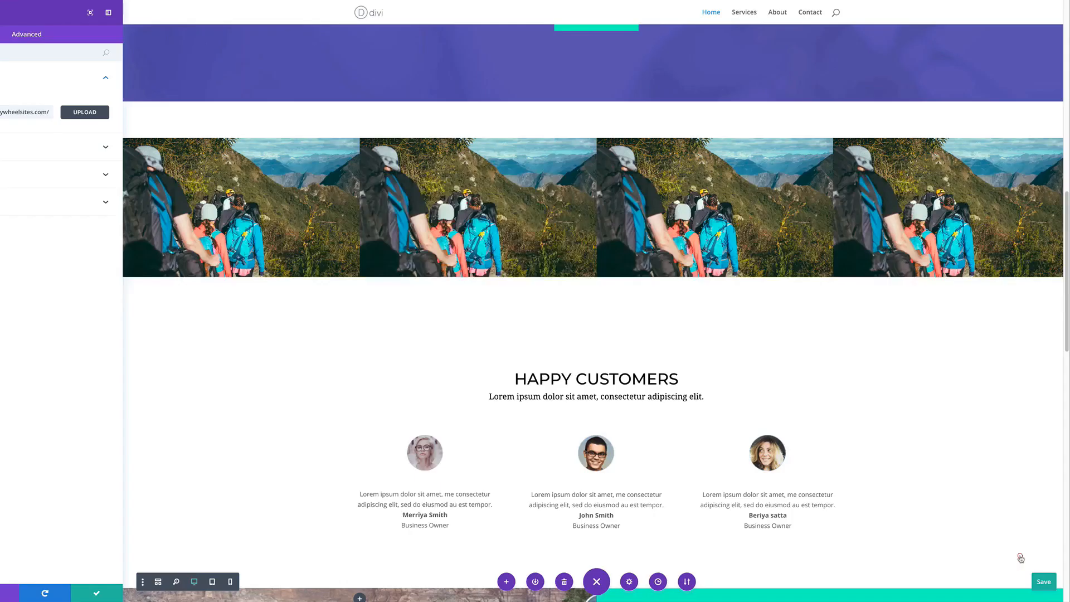
pyautogui.click(142, 593)
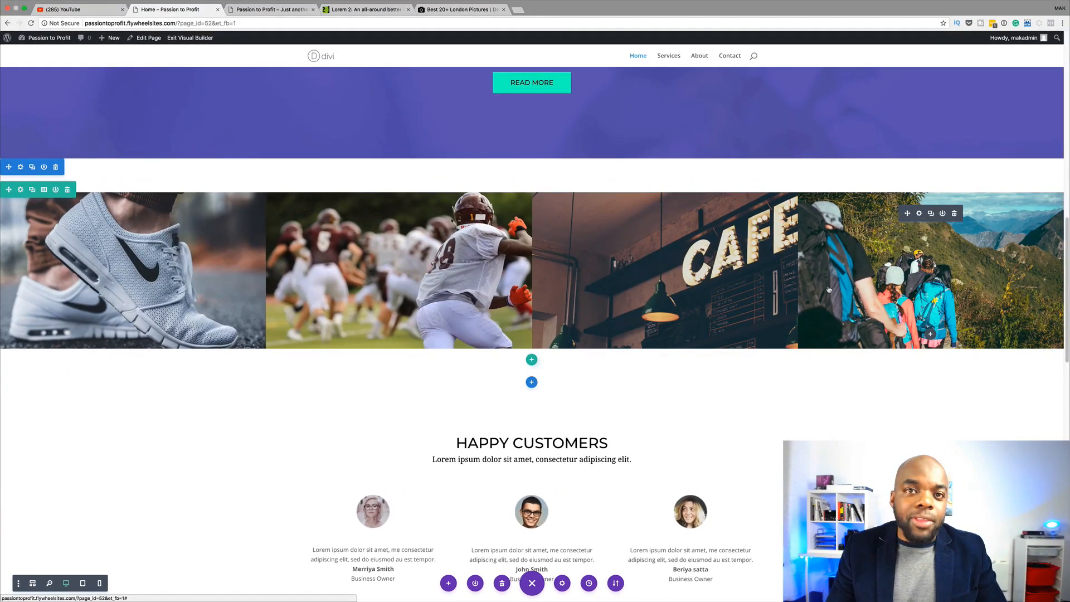
# Delete the Creative Agency hero section
pyautogui.scroll(3, 322, 255)
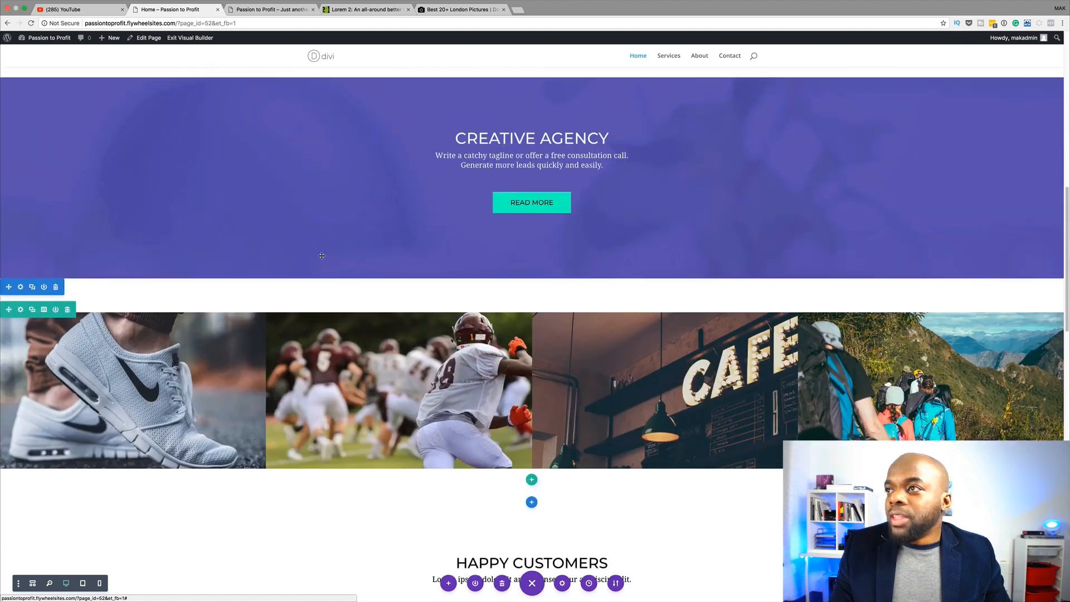
pyautogui.scroll(1, 543, 234)
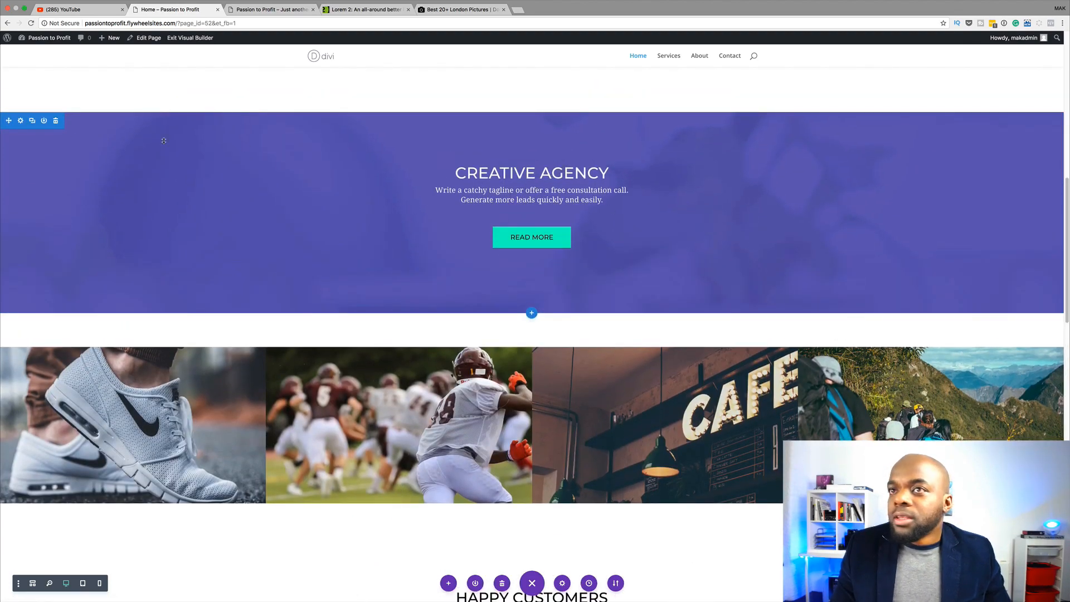
pyautogui.click(56, 121)
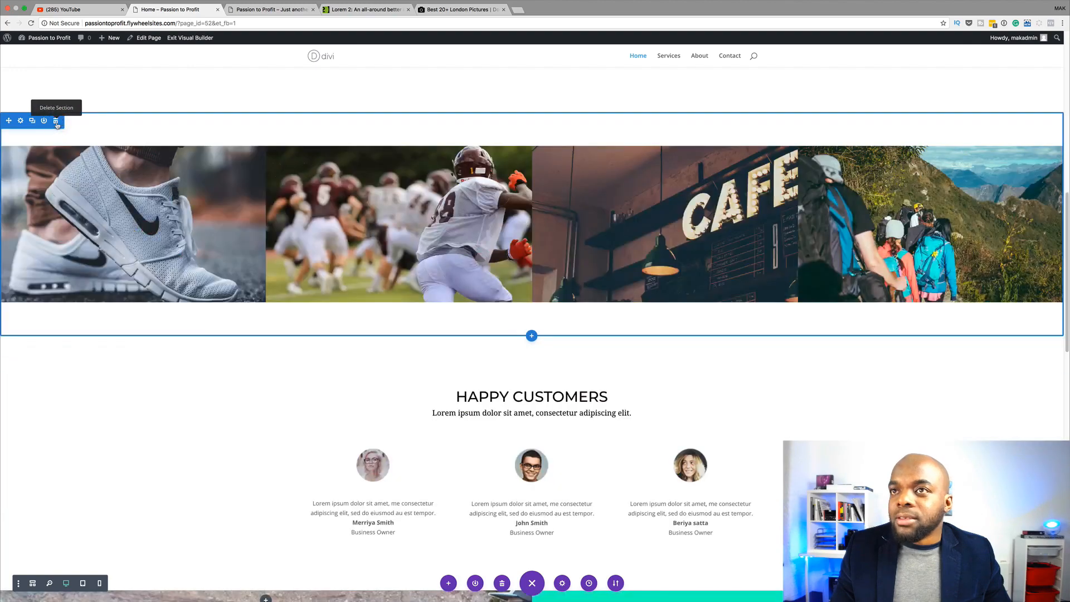
# Reduce the image section's padding to 17px top and 18px bottom
pyautogui.scroll(3, 206, 446)
pyautogui.scroll(3, 223, 435)
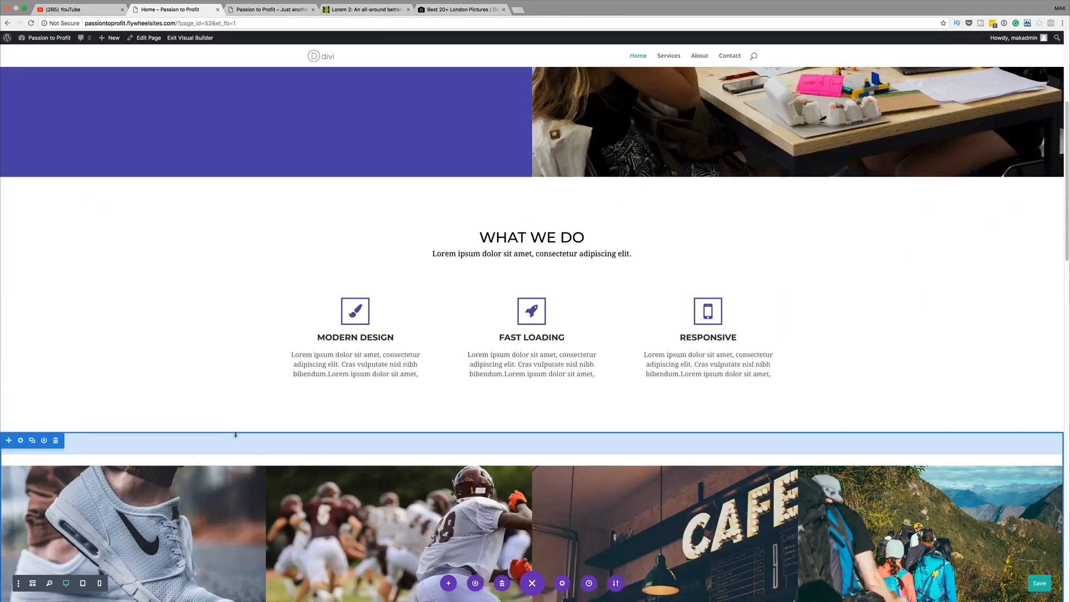
pyautogui.moveTo(243, 432); pyautogui.dragTo(242, 417)
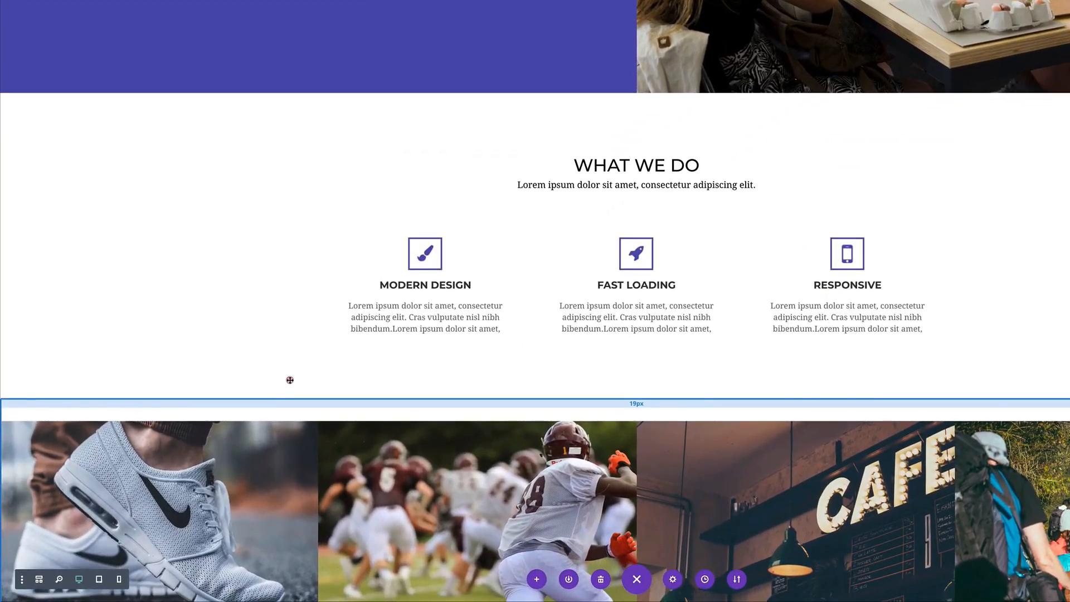
pyautogui.moveTo(290, 381); pyautogui.dragTo(290, 380)
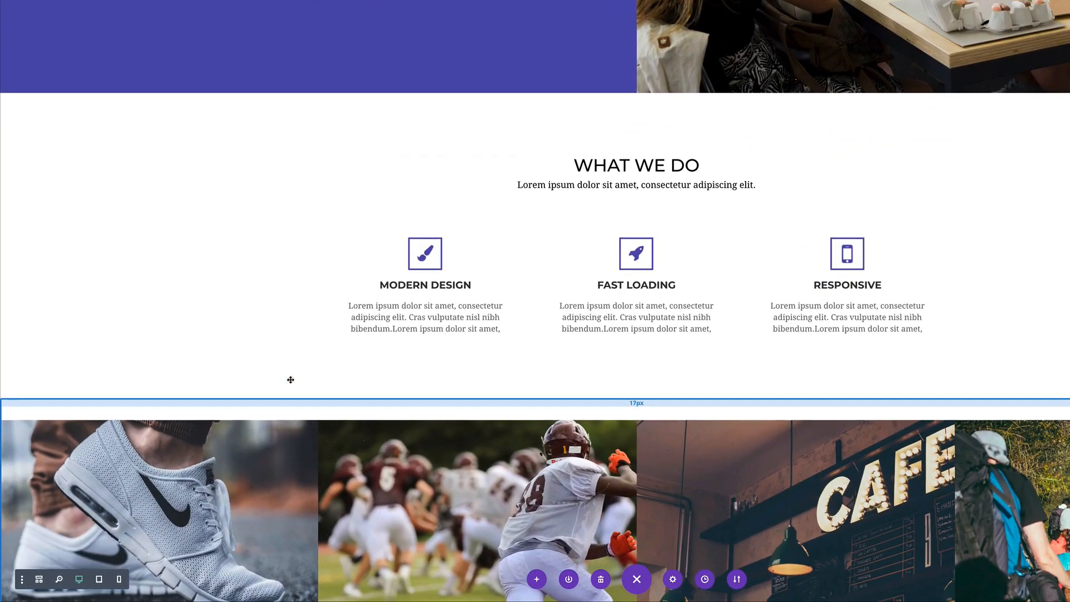
pyautogui.scroll(-7, 291, 380)
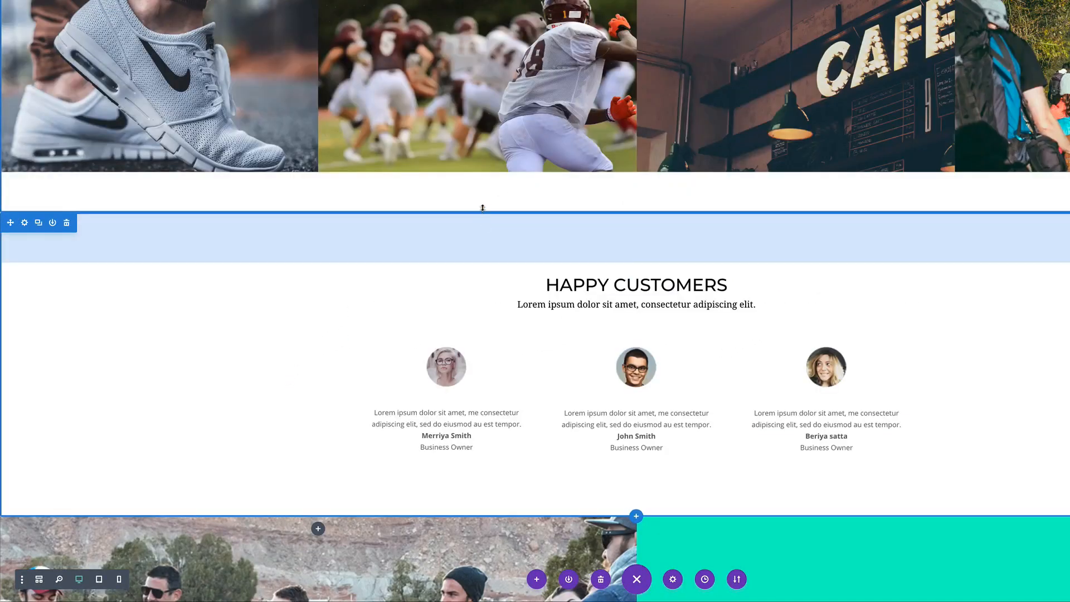
pyautogui.moveTo(483, 209); pyautogui.dragTo(480, 199)
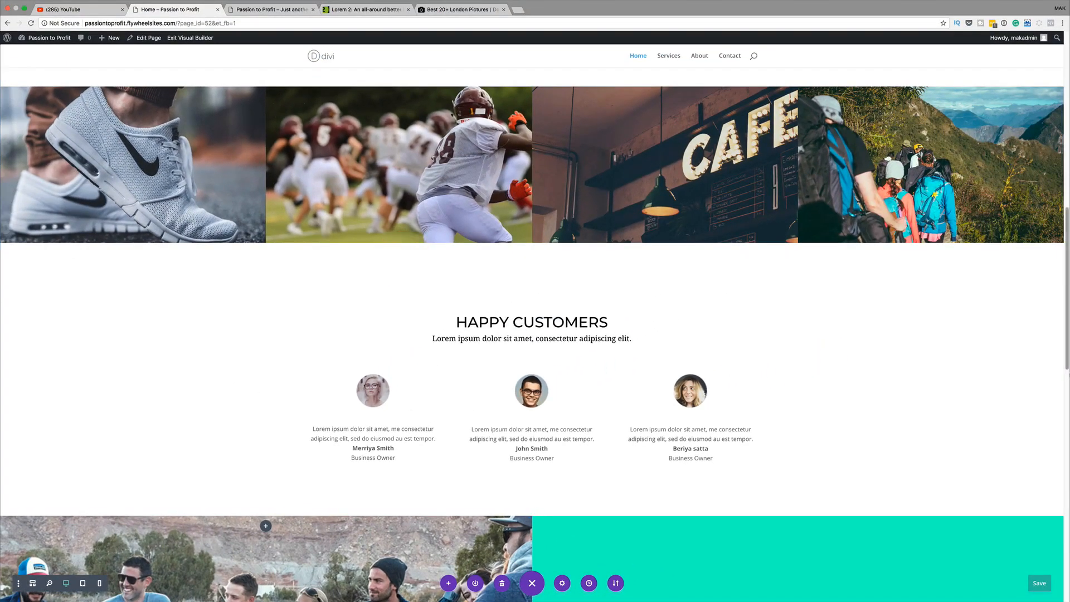
# Delete the contact section above the footer
pyautogui.scroll(4, 1057, 370)
pyautogui.scroll(6, 1057, 369)
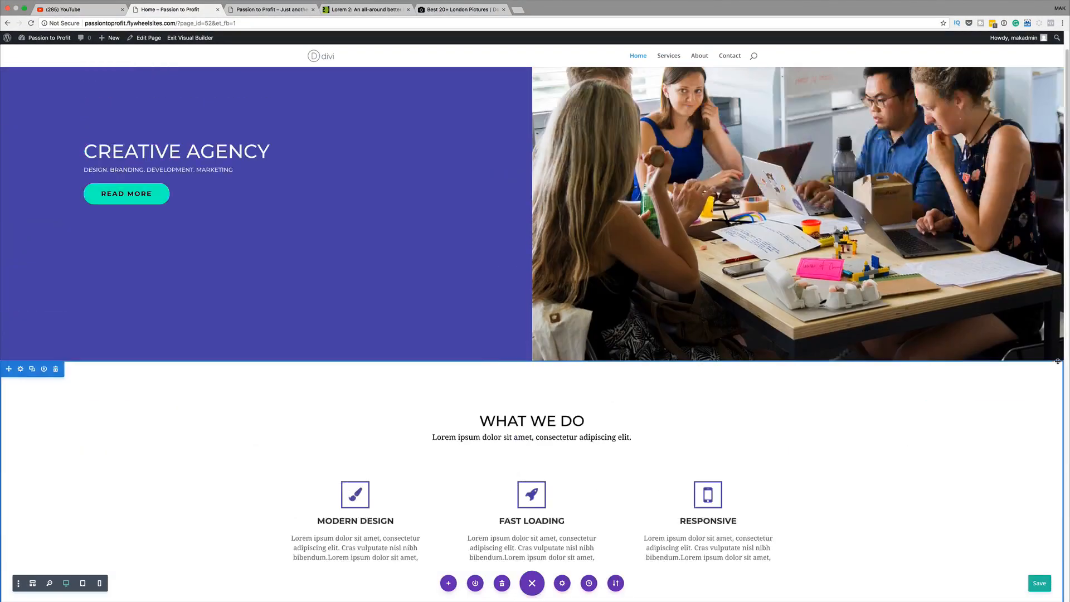
pyautogui.scroll(-18, 1057, 360)
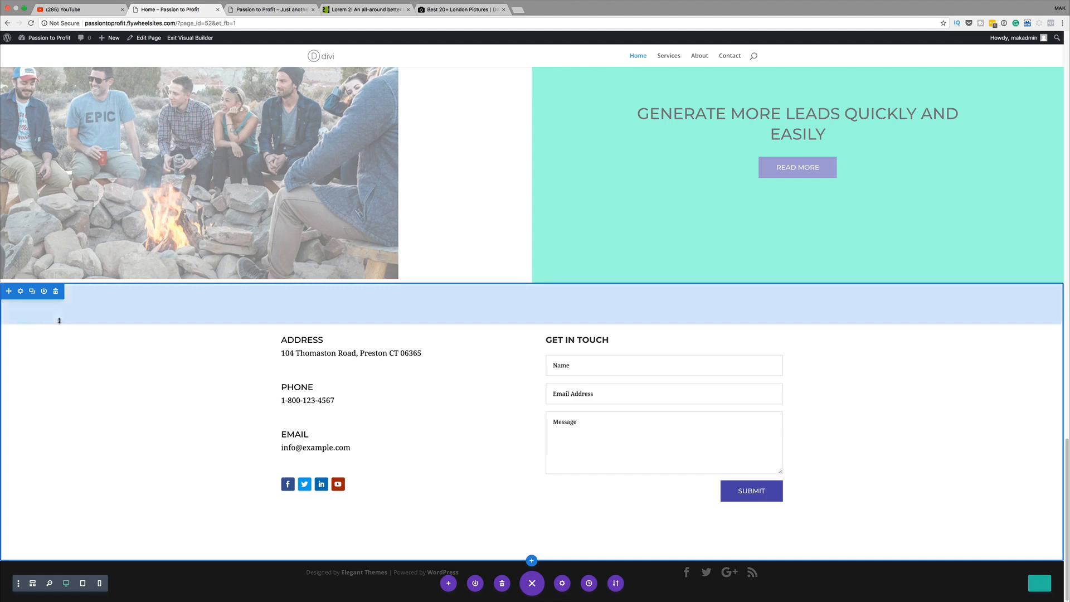
pyautogui.click(57, 292)
pyautogui.scroll(3, 796, 390)
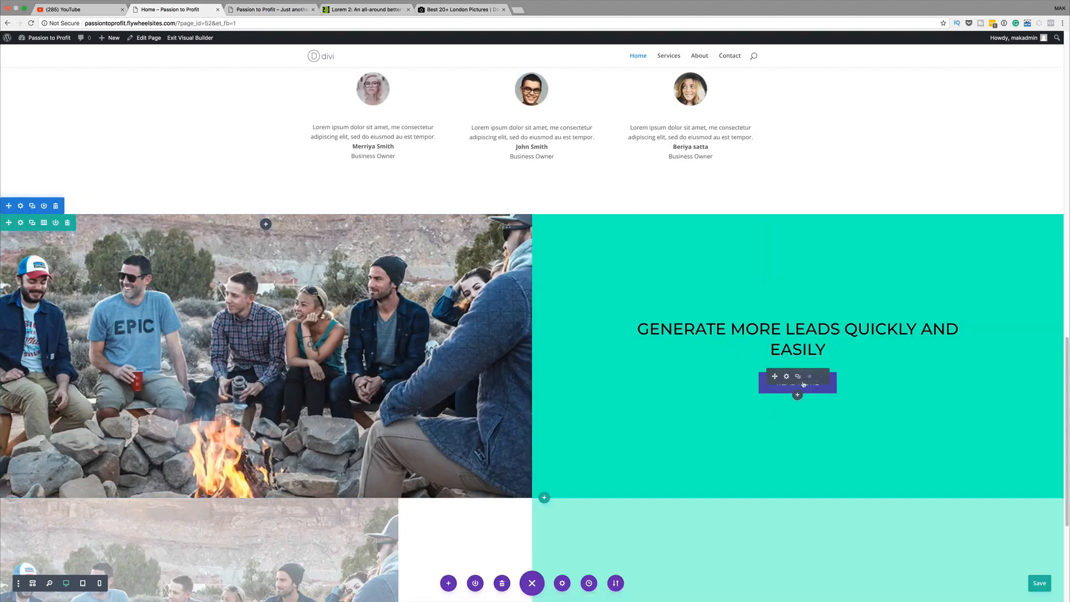
pyautogui.scroll(15, 857, 389)
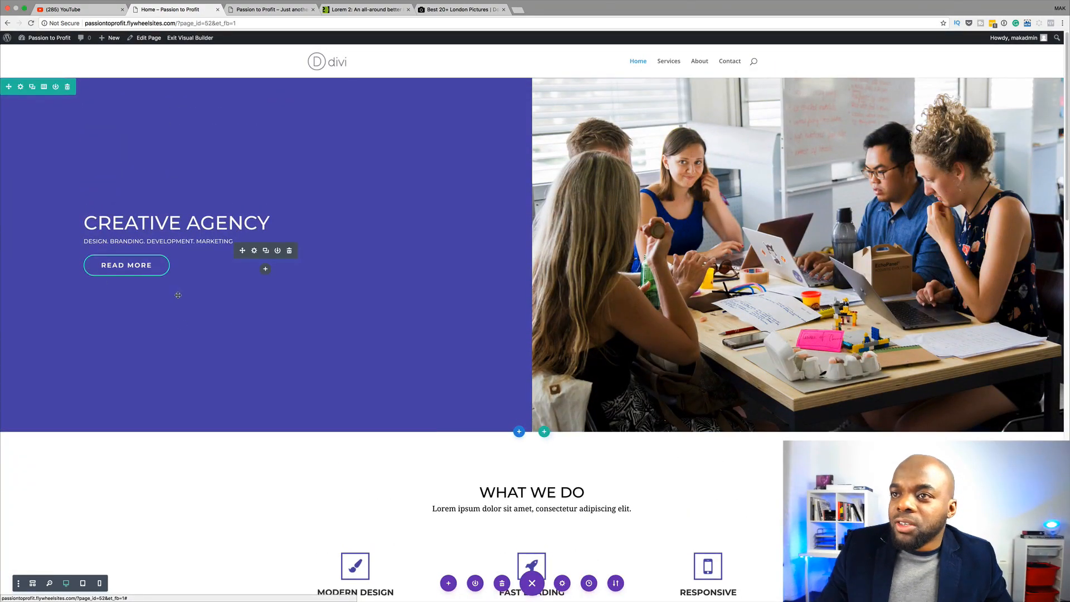
pyautogui.scroll(-5, 658, 415)
pyautogui.scroll(-8, 658, 415)
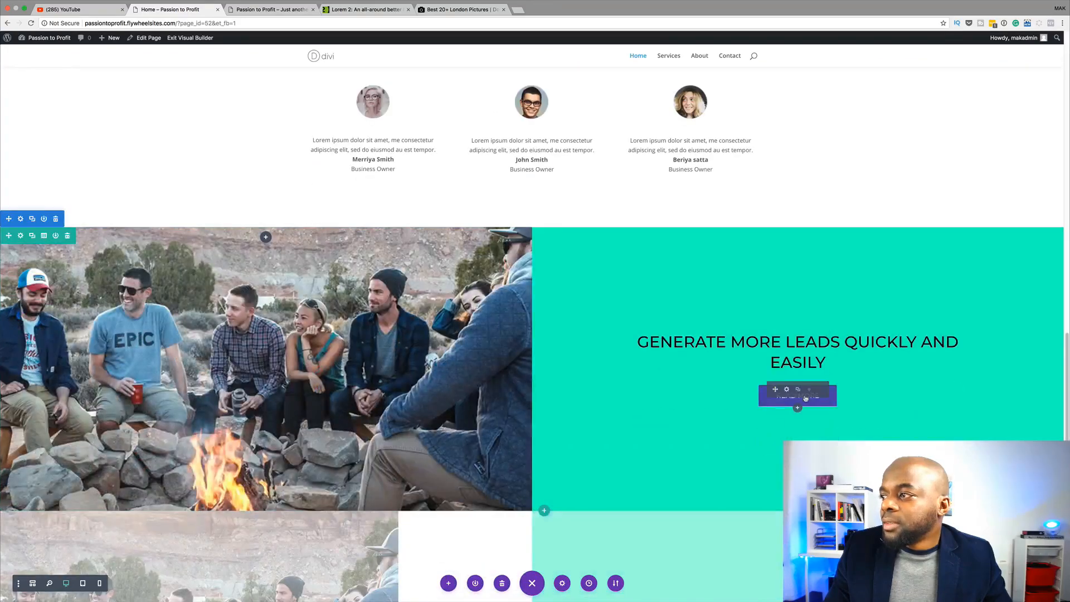
# Round the Read More button's corners to 68px
pyautogui.click(787, 389)
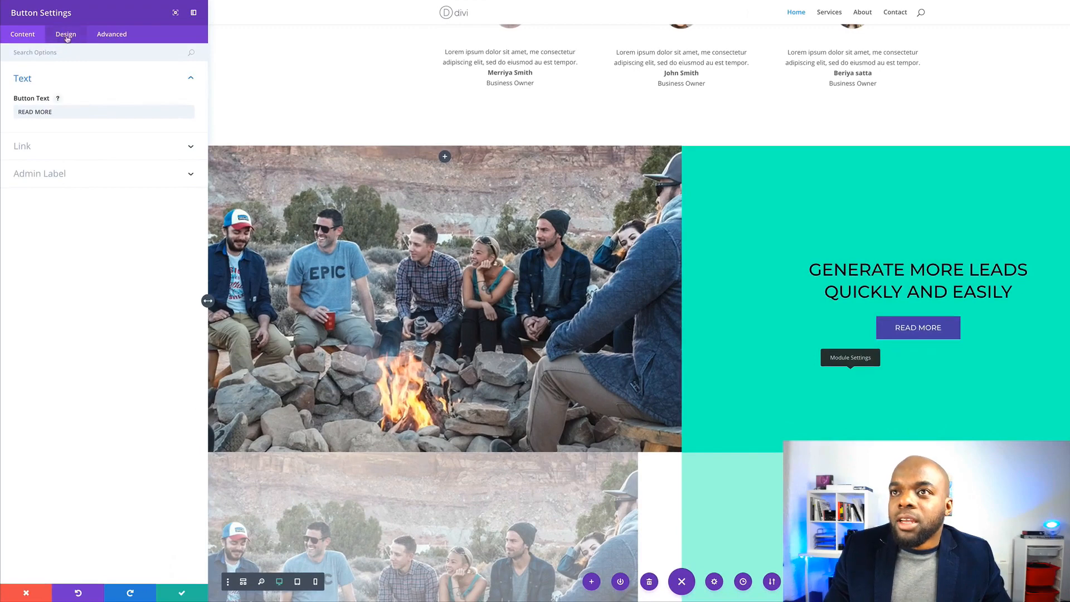
pyautogui.click(75, 38)
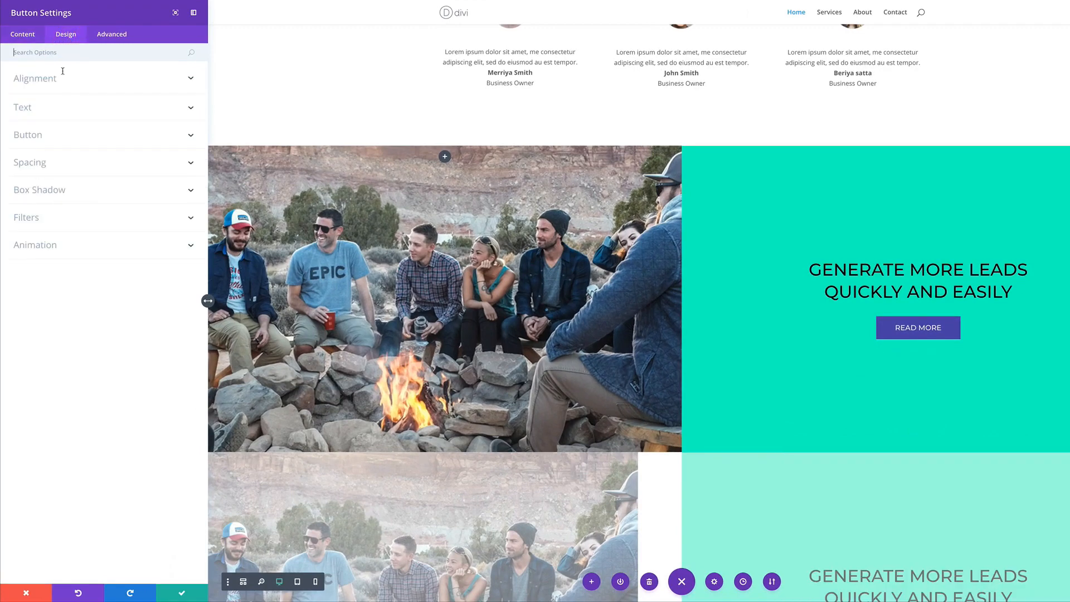
pyautogui.click(39, 135)
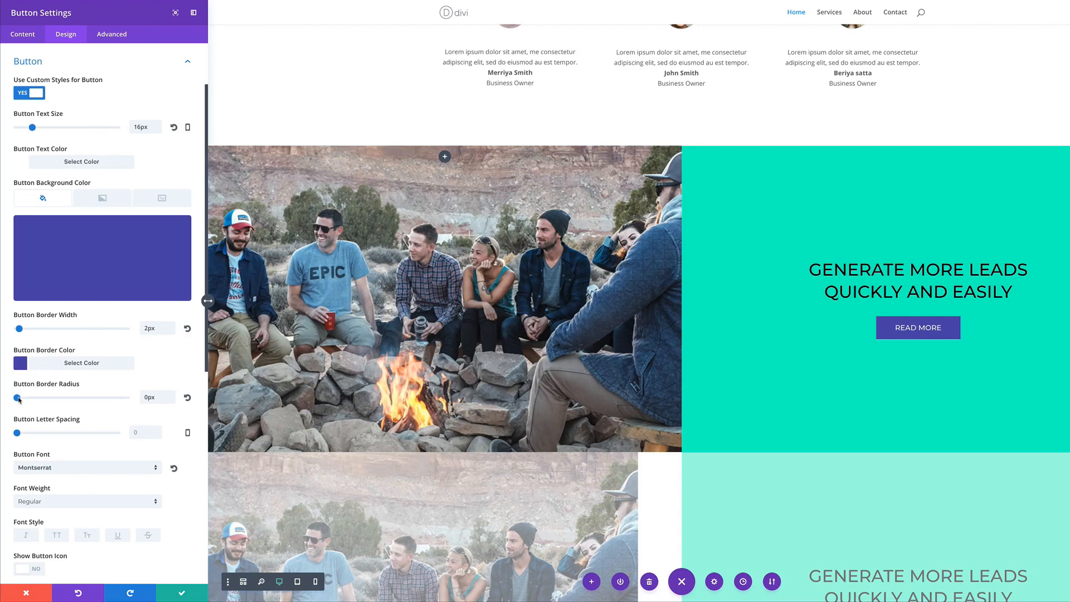
pyautogui.moveTo(18, 397); pyautogui.dragTo(93, 402)
# Make the Read More button text Bold with 2px letter spacing
pyautogui.scroll(-1, 127, 430)
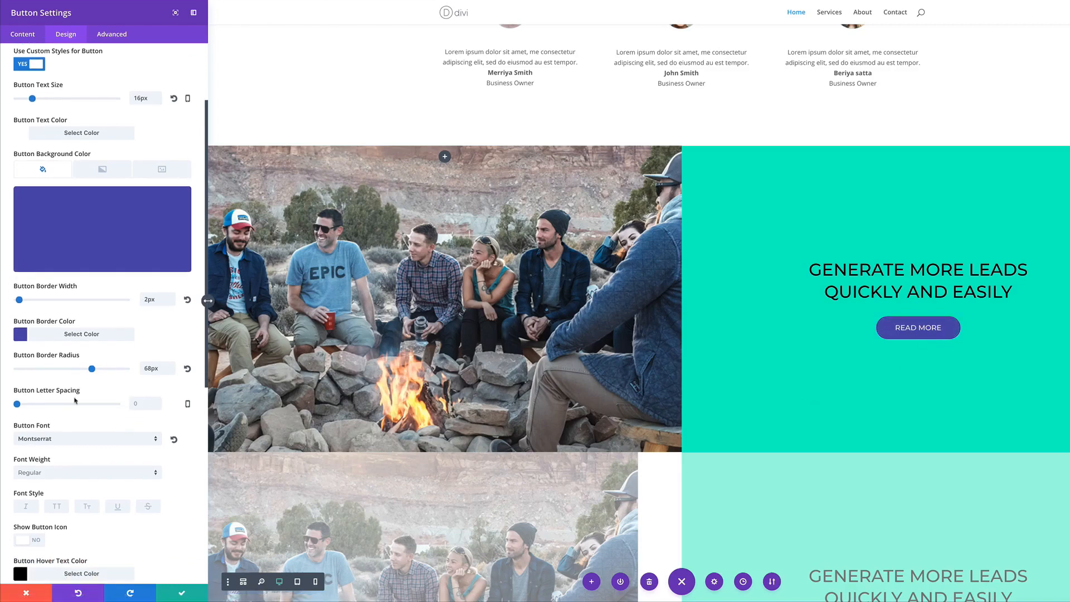
pyautogui.scroll(1, 95, 429)
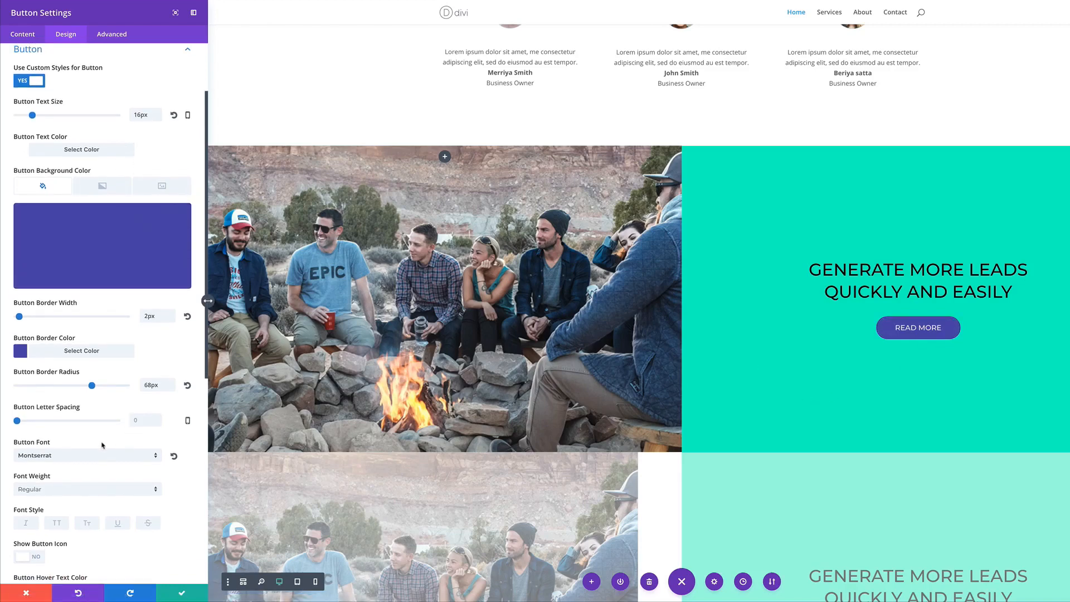
pyautogui.scroll(-1, 103, 445)
pyautogui.click(56, 467)
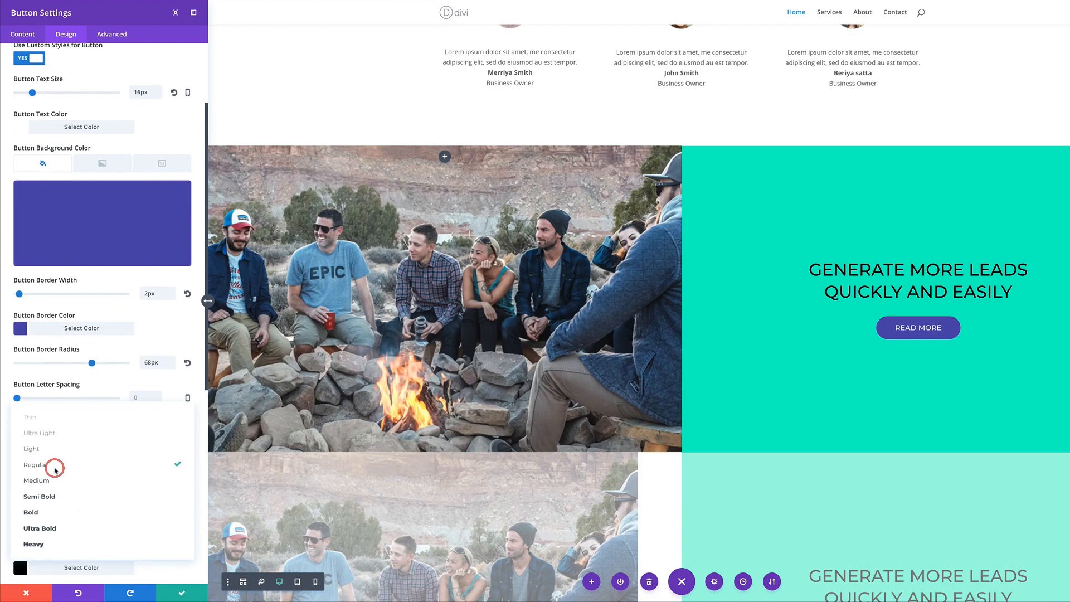
pyautogui.click(56, 509)
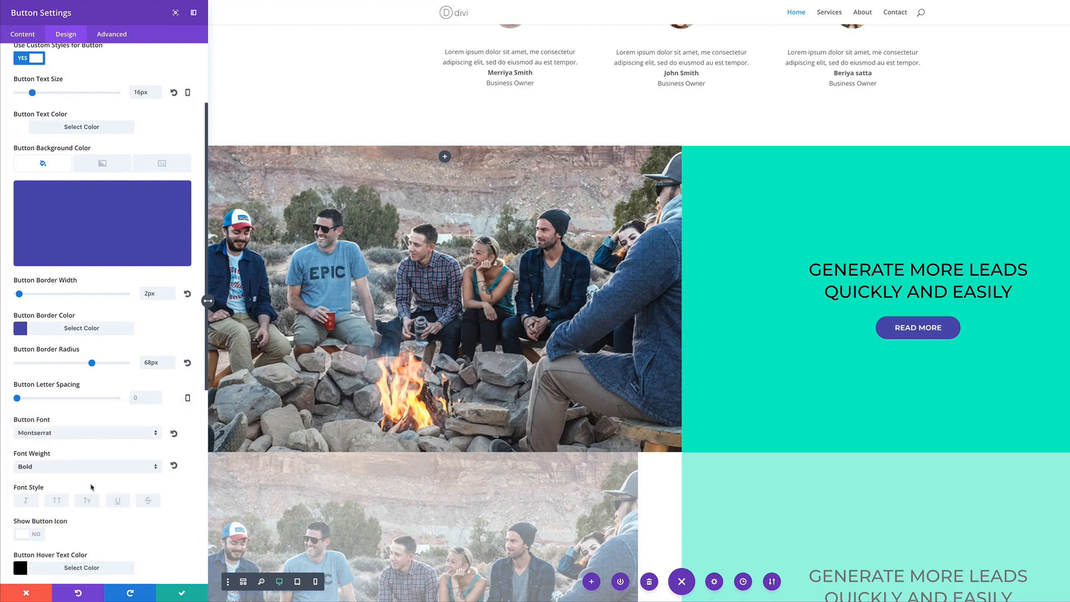
pyautogui.scroll(-1, 92, 488)
pyautogui.moveTo(20, 374); pyautogui.dragTo(19, 372)
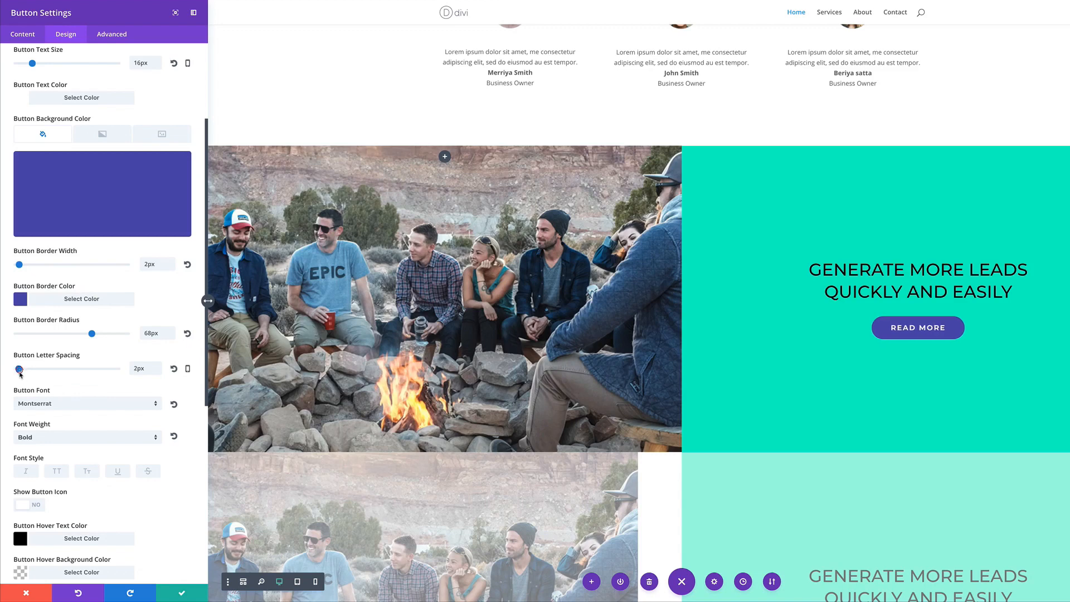
# Close the button settings and scroll back up the page
pyautogui.scroll(-5, 88, 444)
pyautogui.scroll(-1, 89, 444)
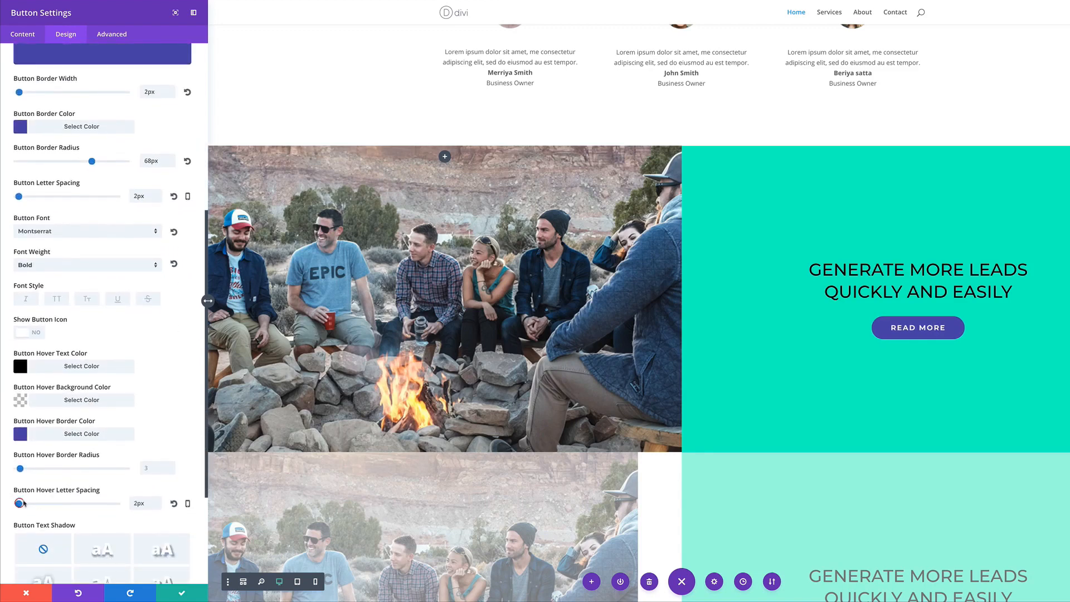
pyautogui.click(205, 599)
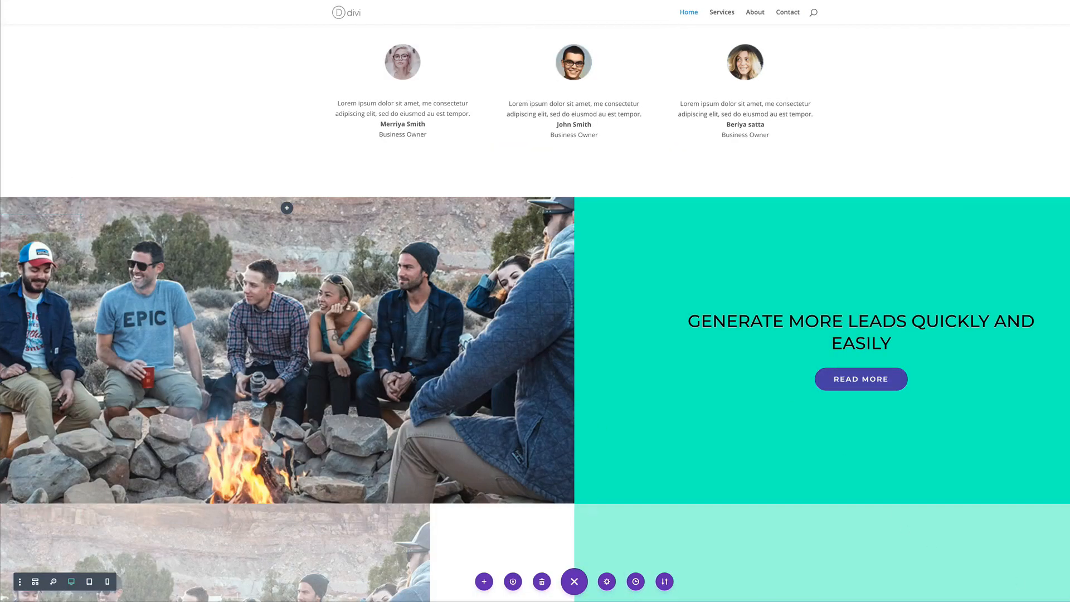
pyautogui.scroll(7, 968, 243)
pyautogui.scroll(10, 969, 237)
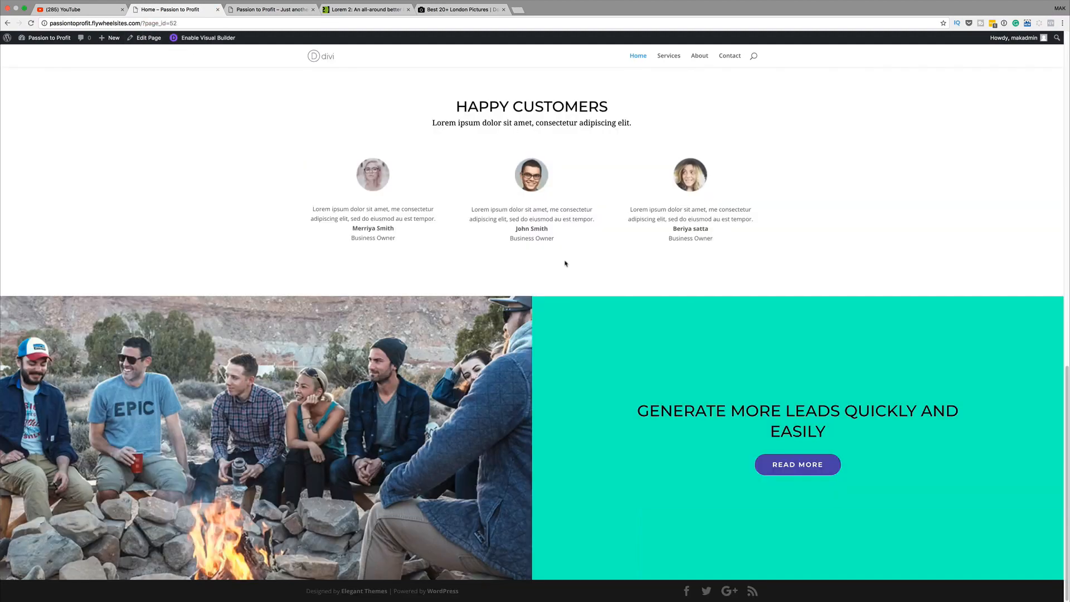
# Re-enable the Visual Builder on the Home page and switch to Wireframe View
pyautogui.scroll(20, 567, 263)
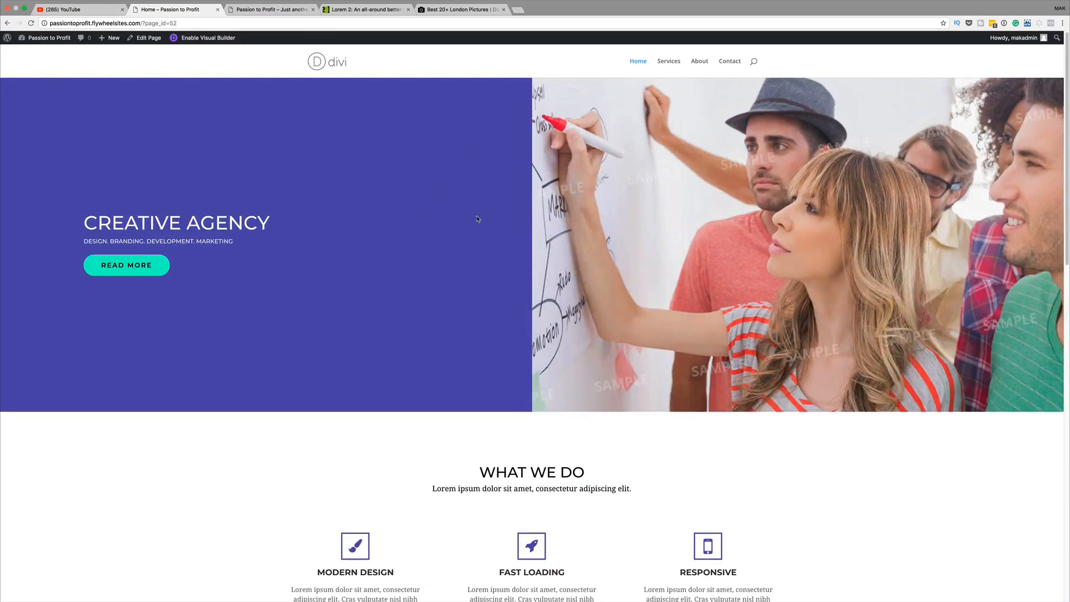
pyautogui.click(211, 39)
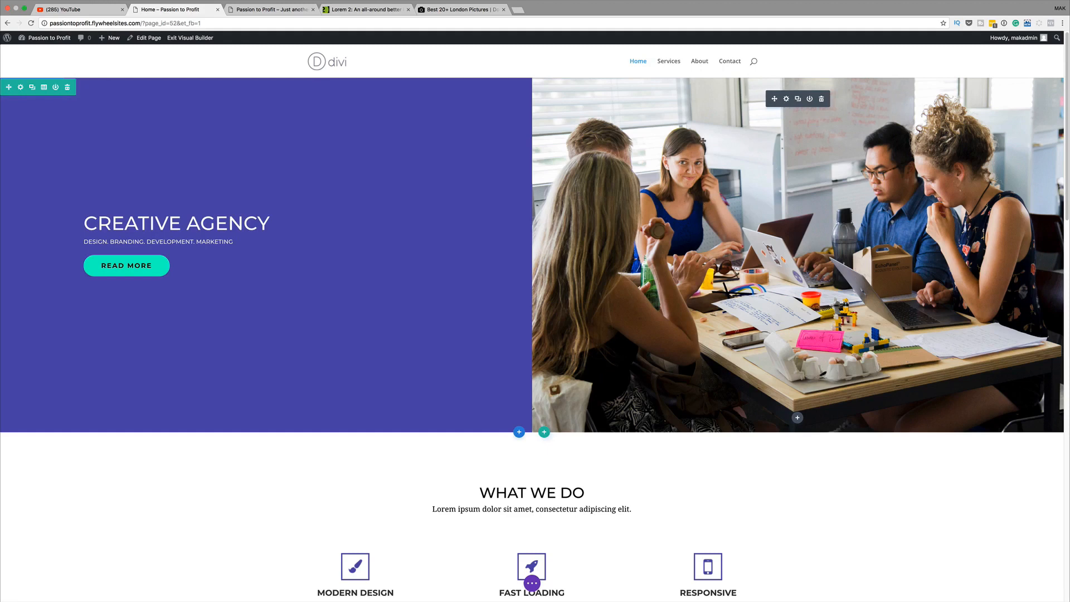
pyautogui.click(532, 584)
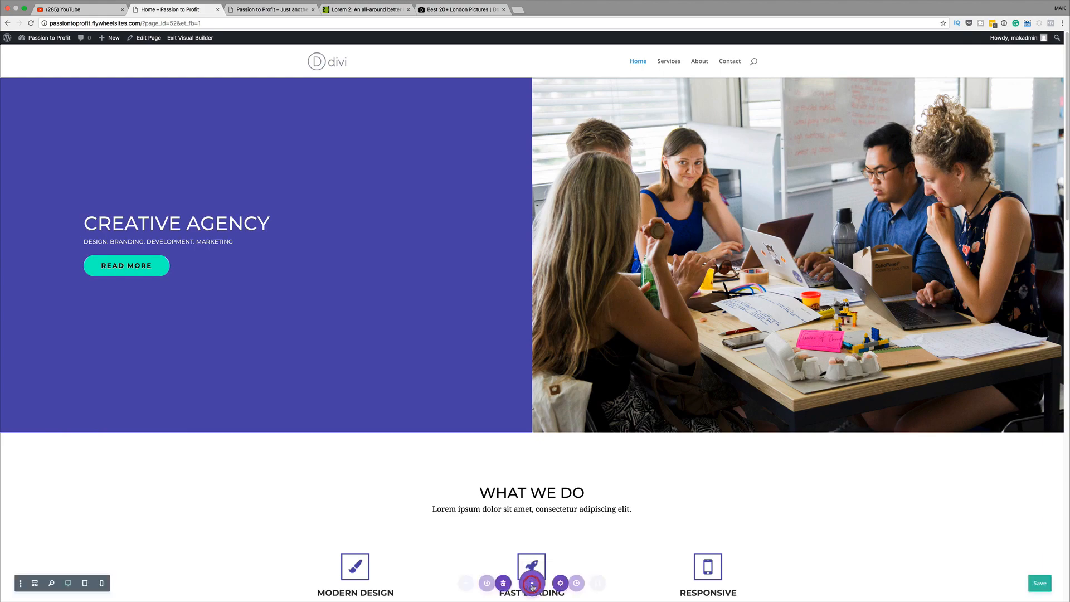
pyautogui.click(38, 580)
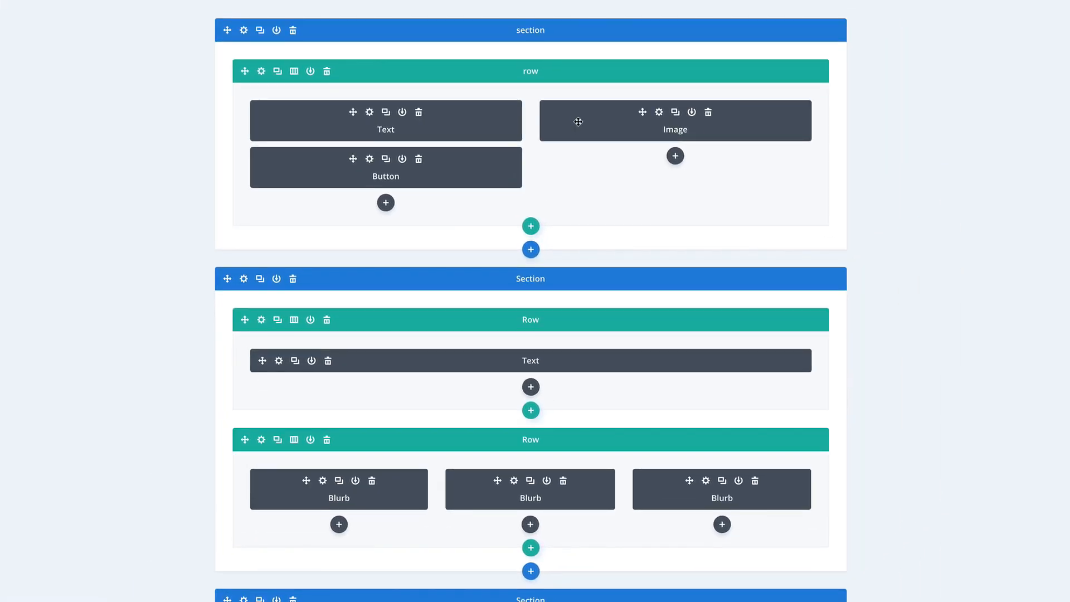
# Replace the hero row's Column 2 background whiteboard photo with the office team desk photo
pyautogui.click(261, 71)
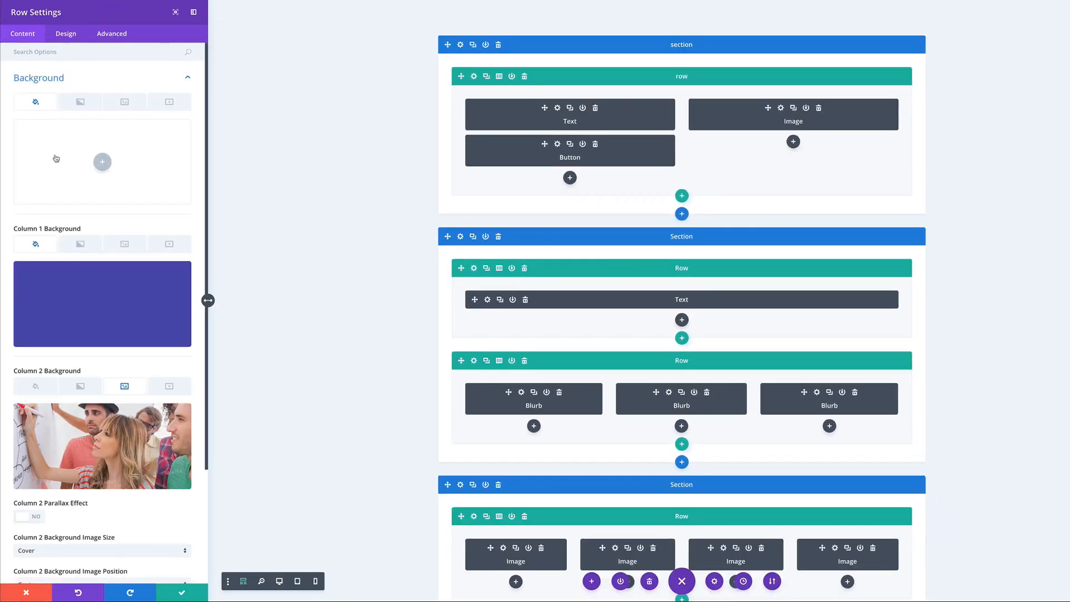
pyautogui.click(124, 101)
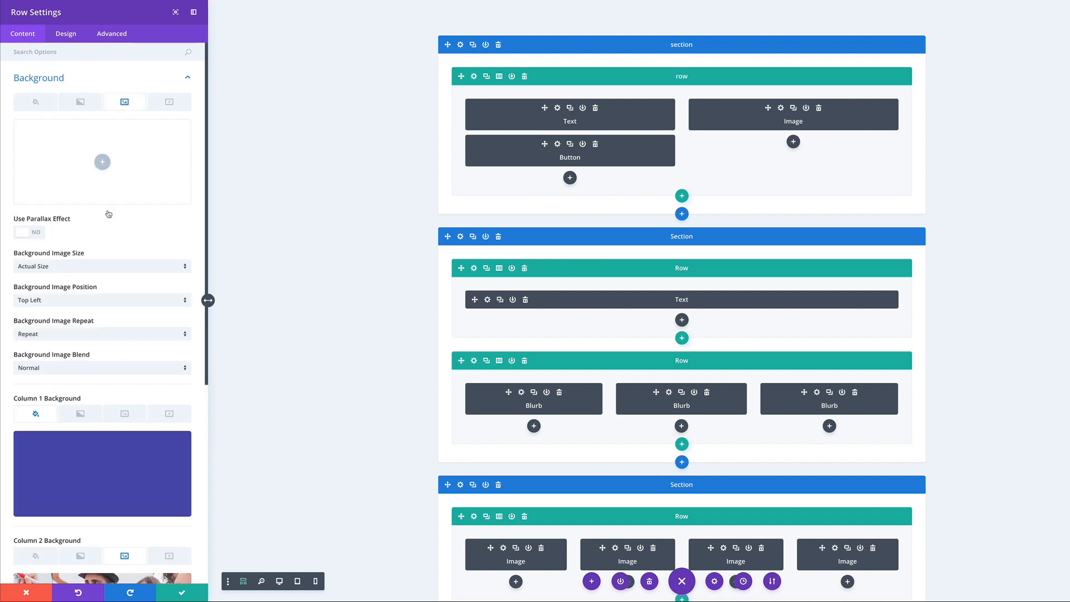
pyautogui.scroll(-5, 108, 214)
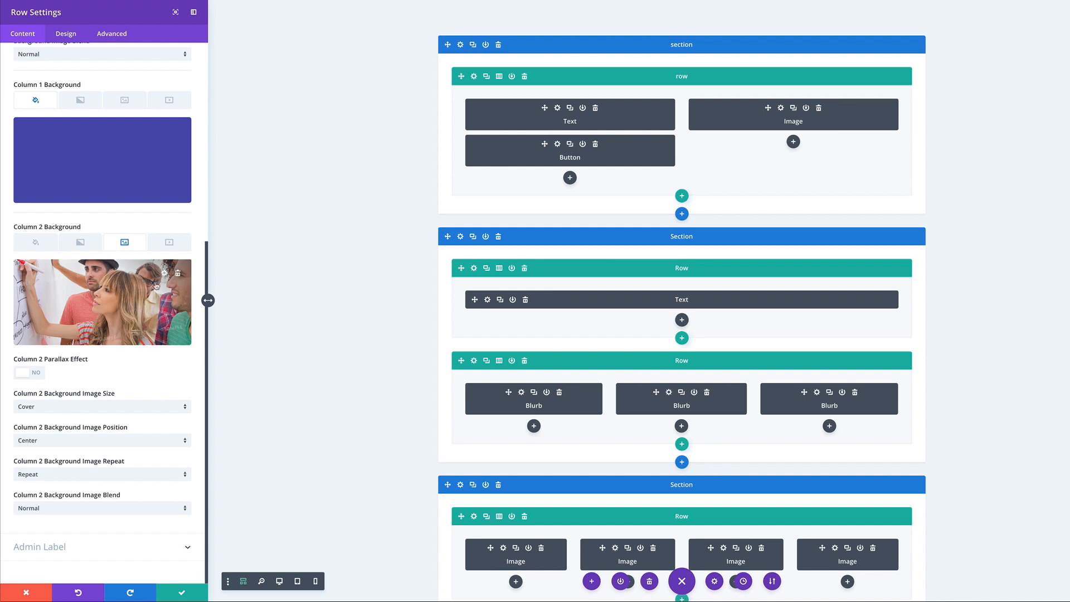
pyautogui.click(178, 276)
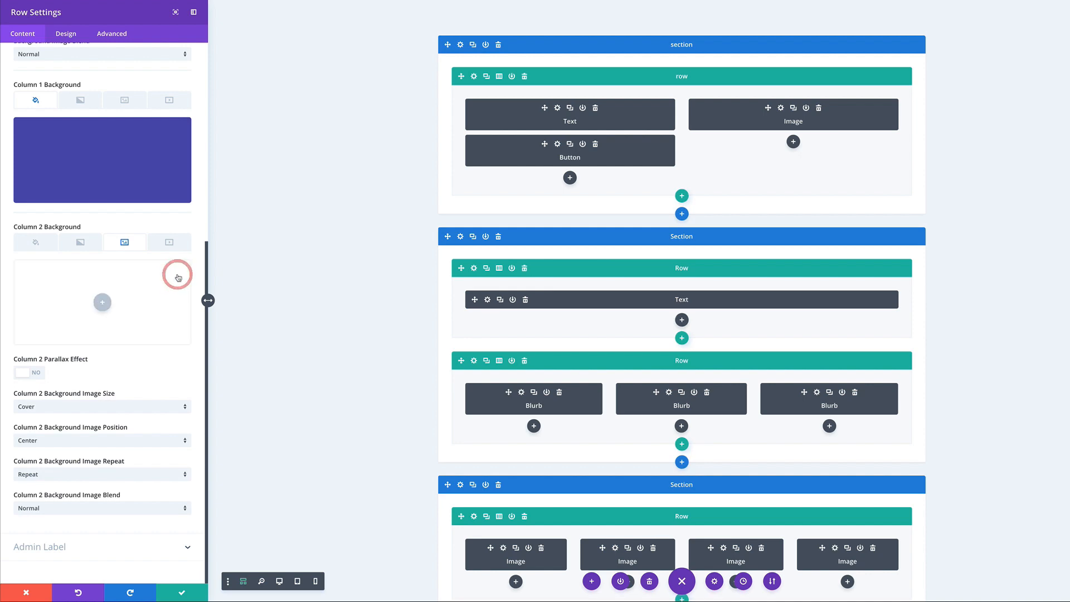
pyautogui.click(103, 304)
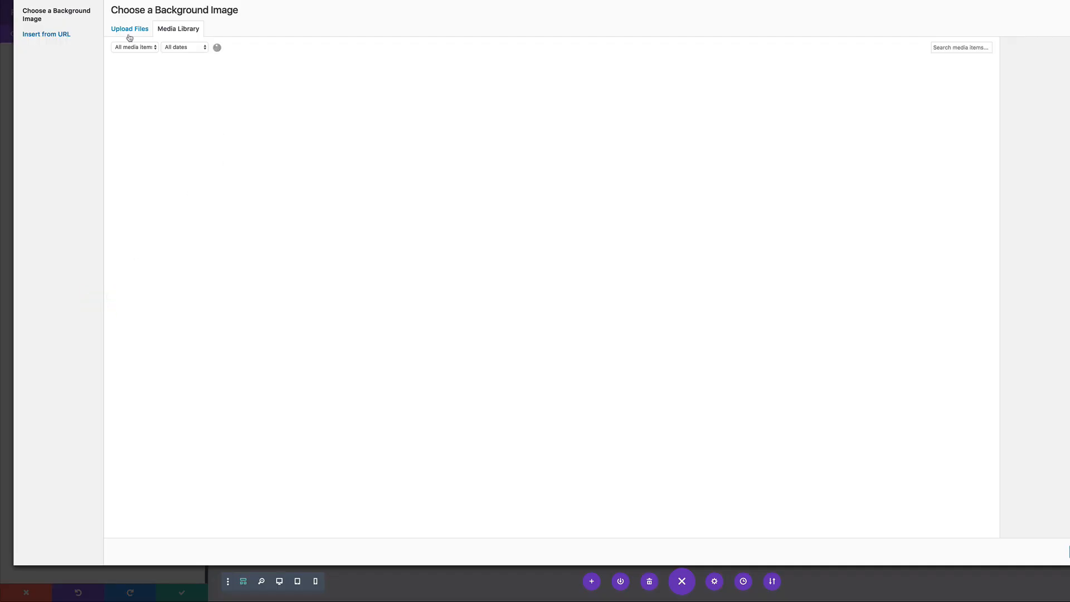
pyautogui.click(129, 31)
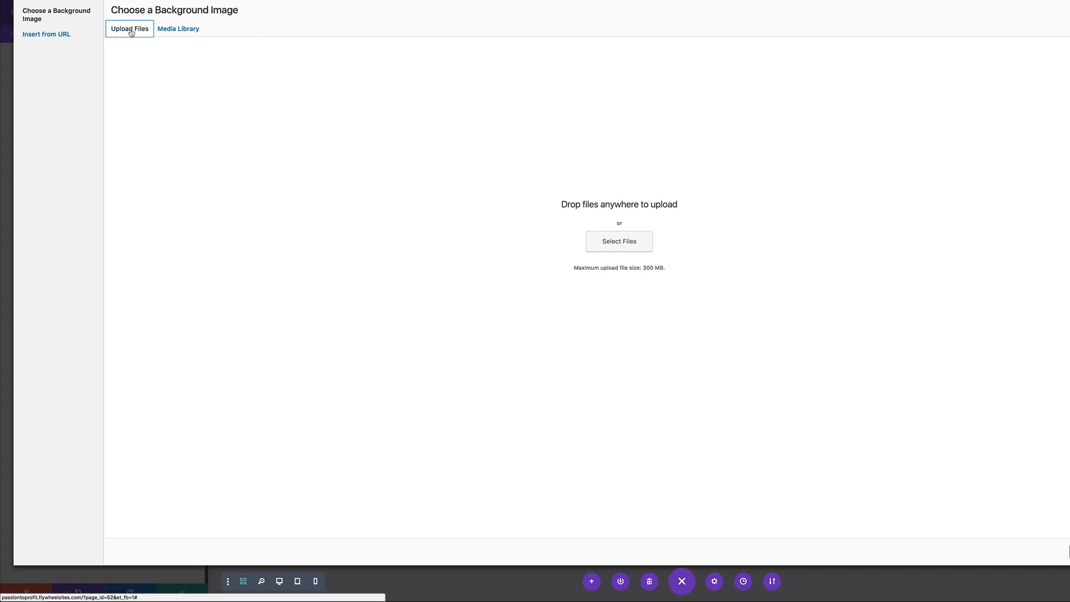
pyautogui.click(181, 29)
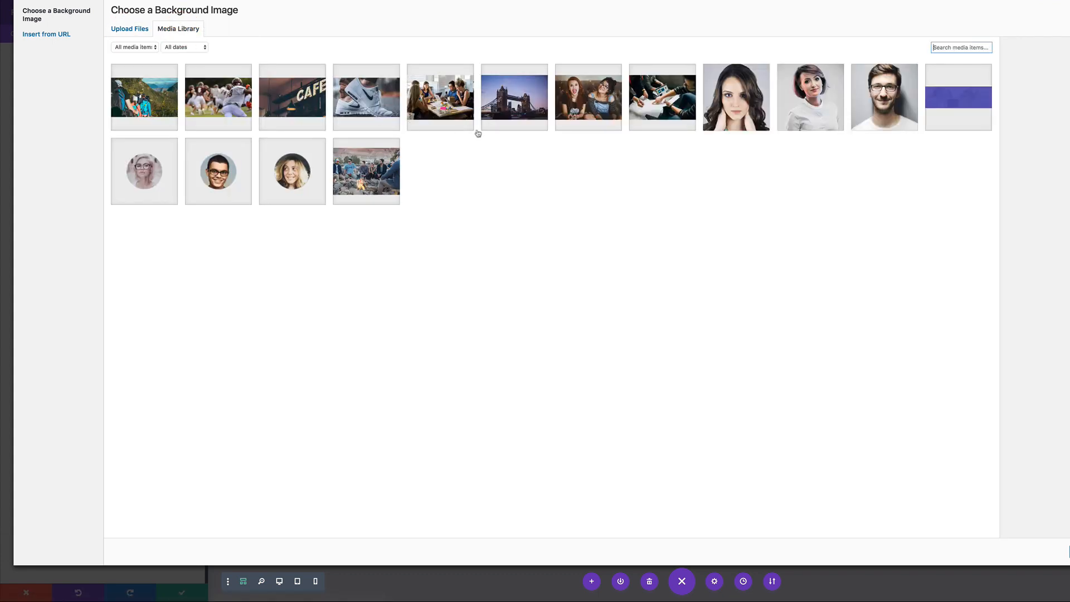
pyautogui.click(450, 104)
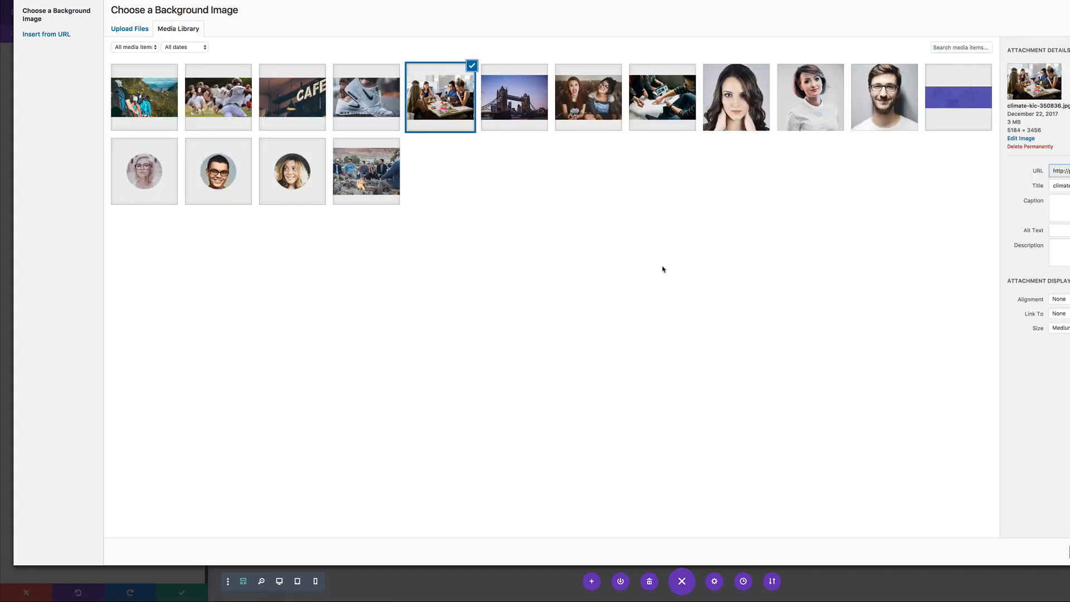
pyautogui.click(1045, 557)
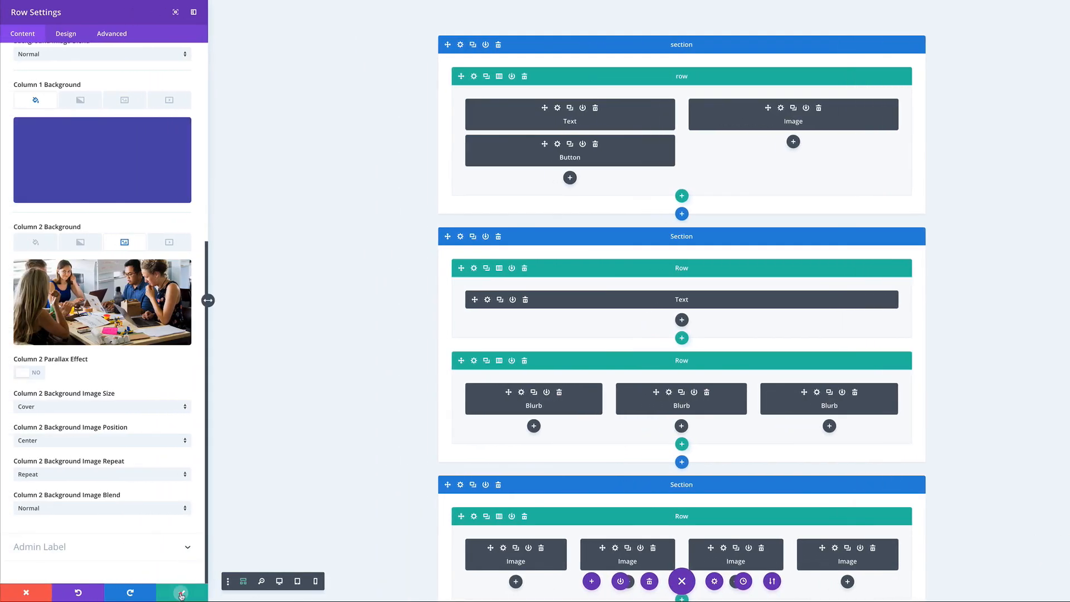
# Save the row, delete the hero's Image module and return to the full view
pyautogui.click(181, 593)
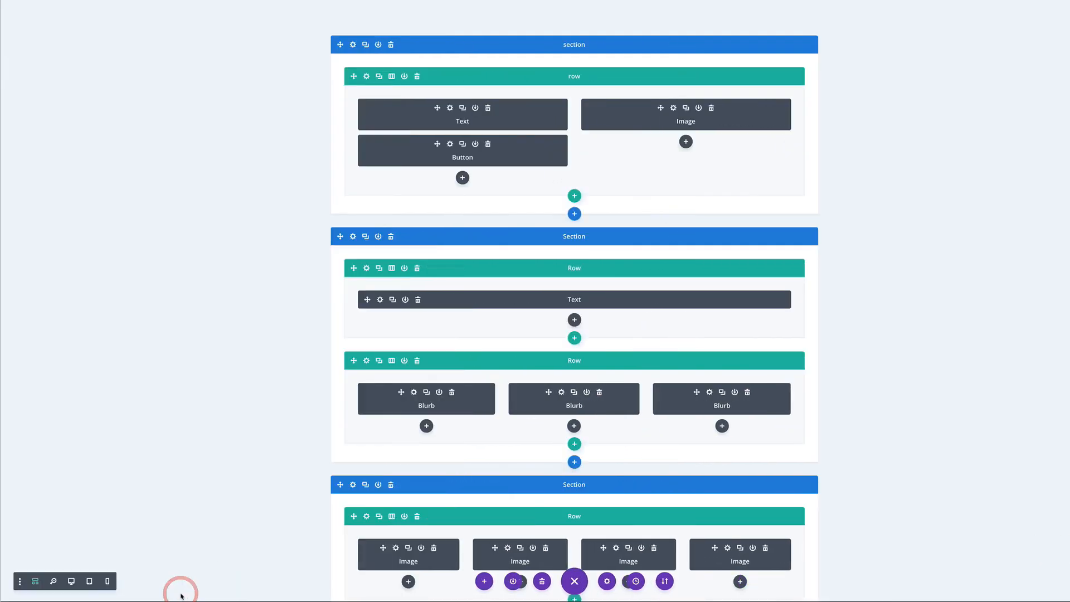
pyautogui.click(712, 109)
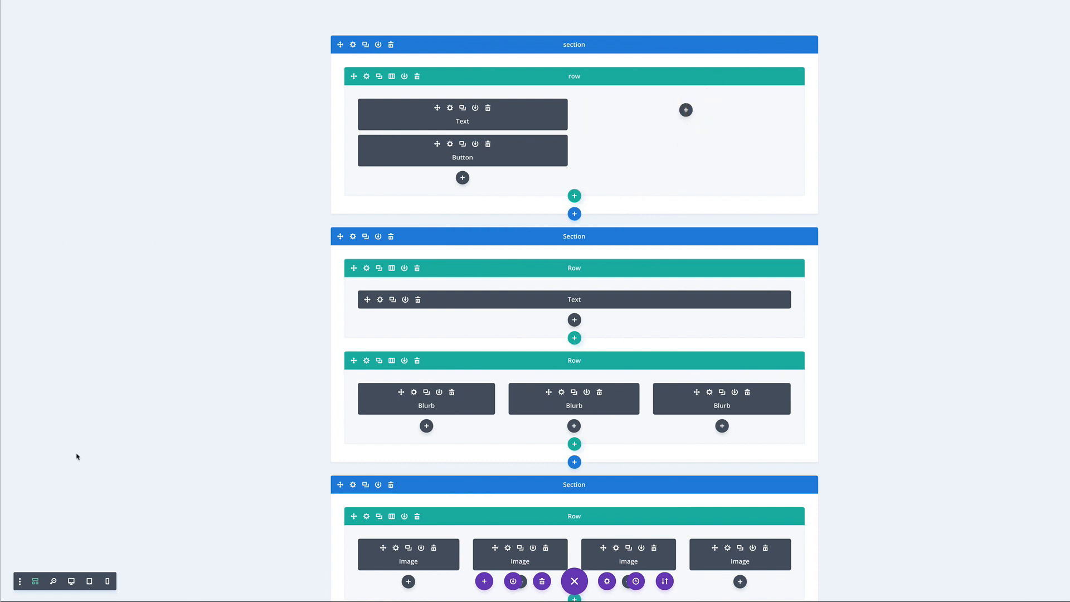
pyautogui.click(72, 581)
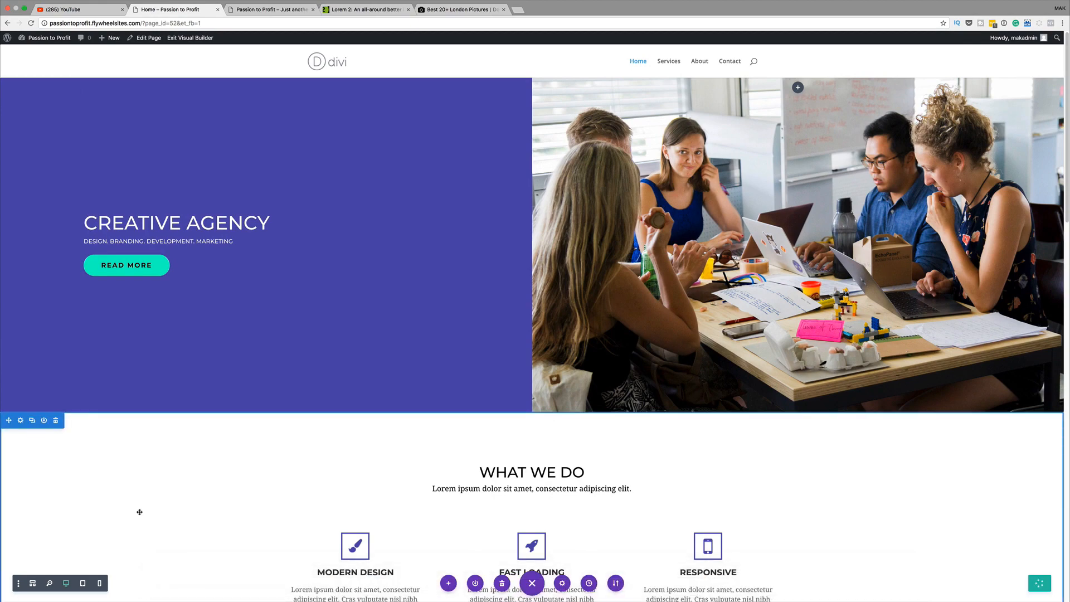
# Exit the Visual Builder and scroll through the live Home page to review it
pyautogui.click(188, 41)
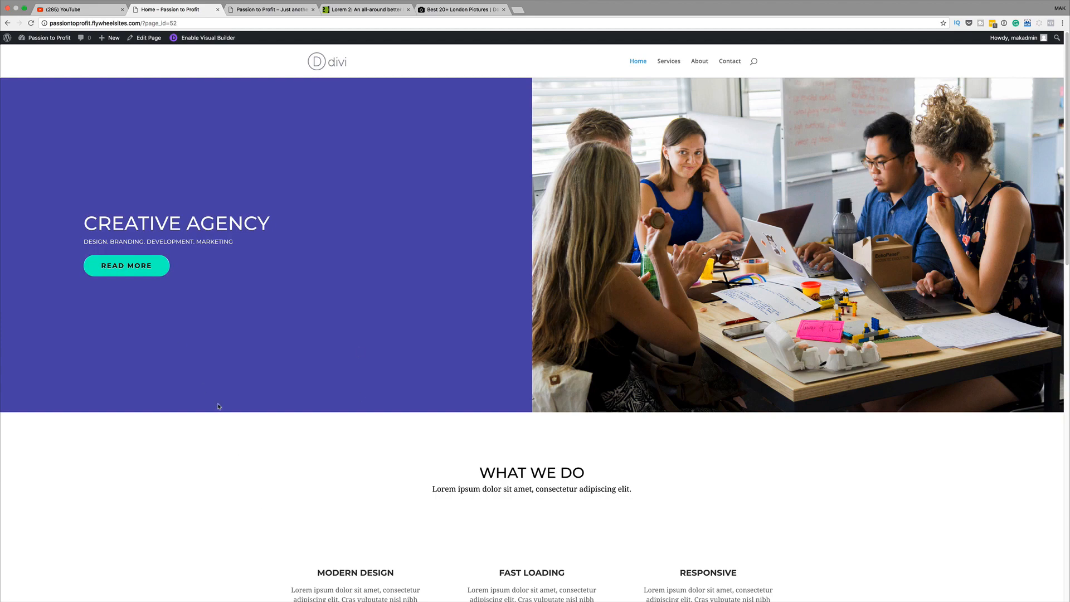
pyautogui.scroll(-2, 218, 405)
pyautogui.scroll(2, 217, 404)
pyautogui.scroll(-2, 243, 330)
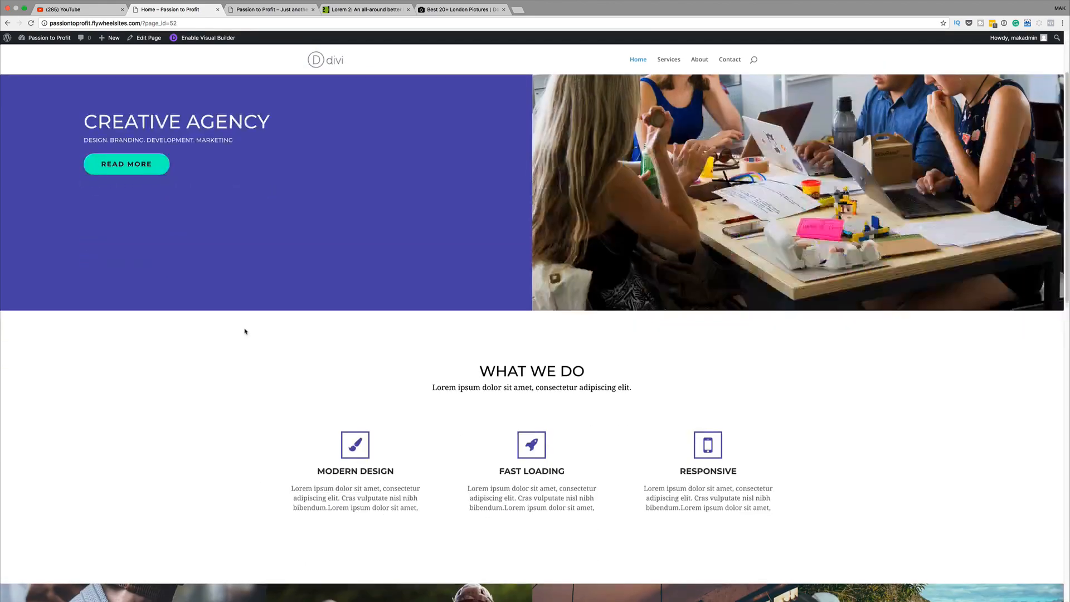
pyautogui.scroll(-9, 245, 331)
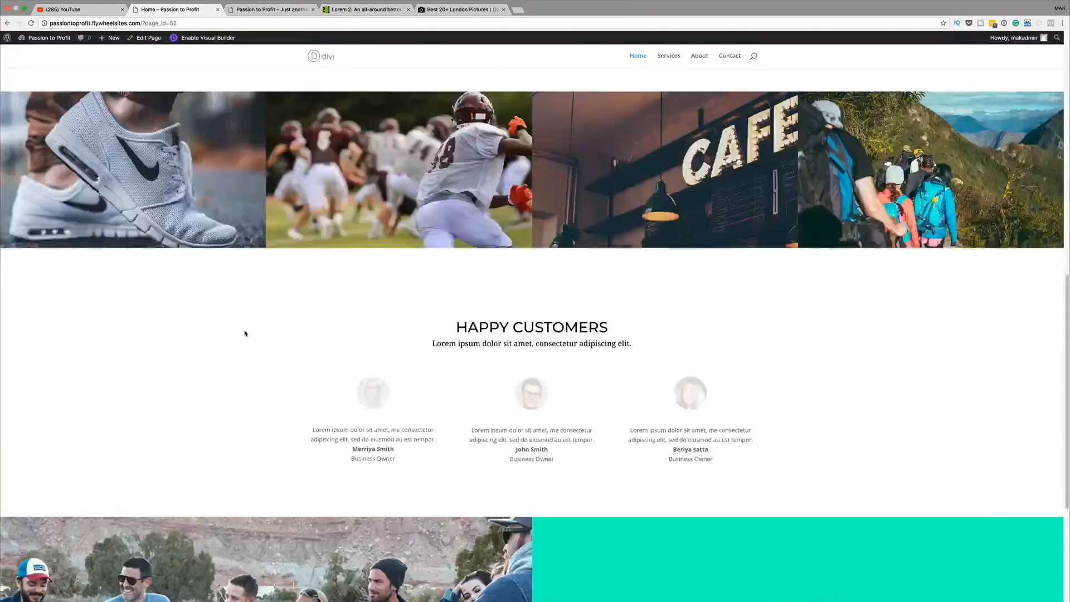
pyautogui.scroll(10, 244, 333)
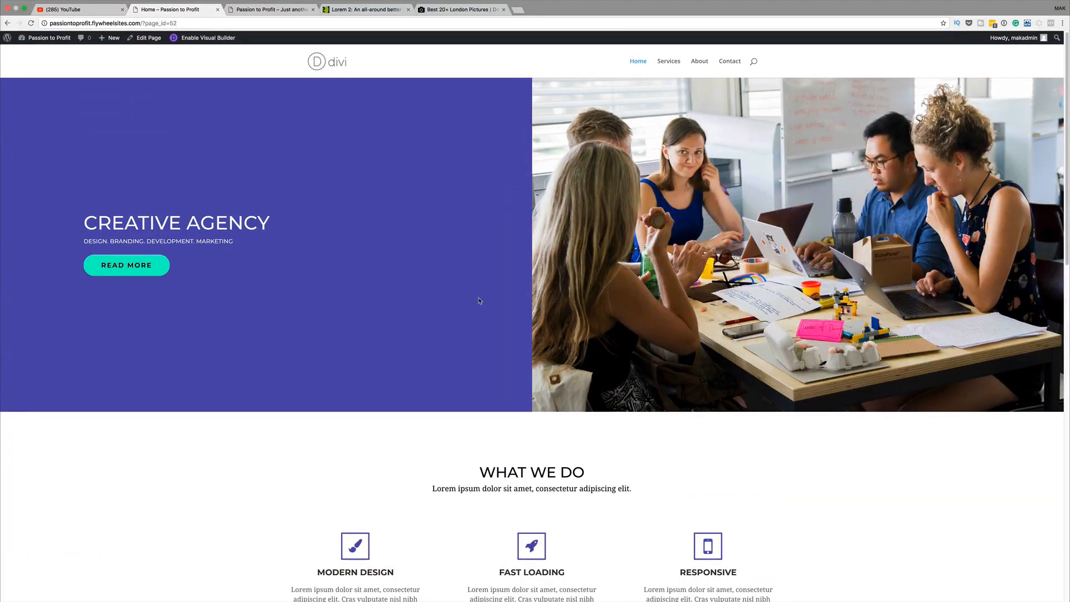
pyautogui.scroll(-8, 195, 423)
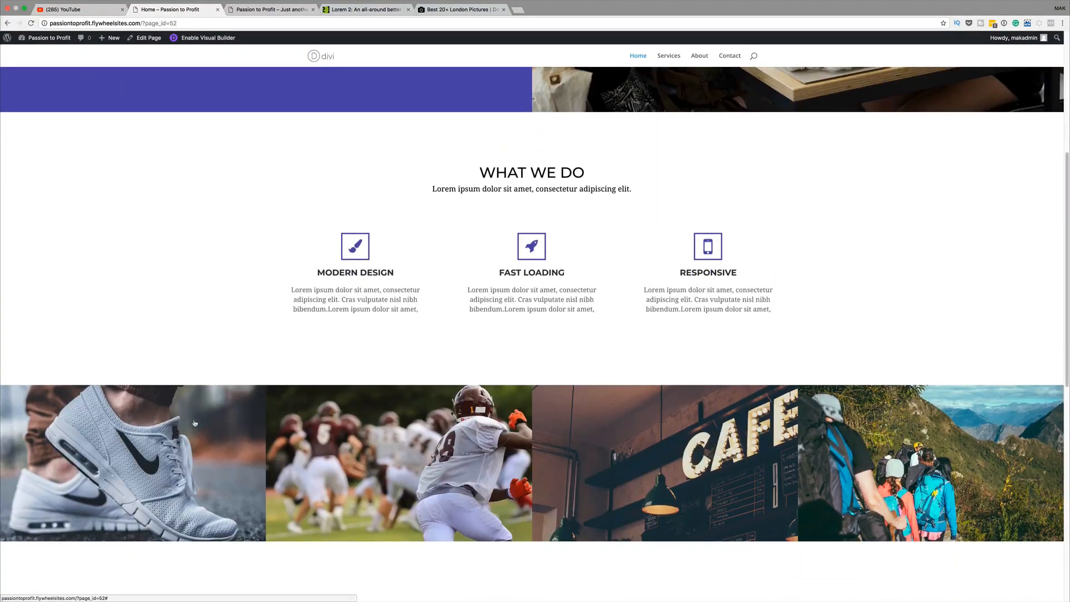
pyautogui.scroll(-7, 194, 423)
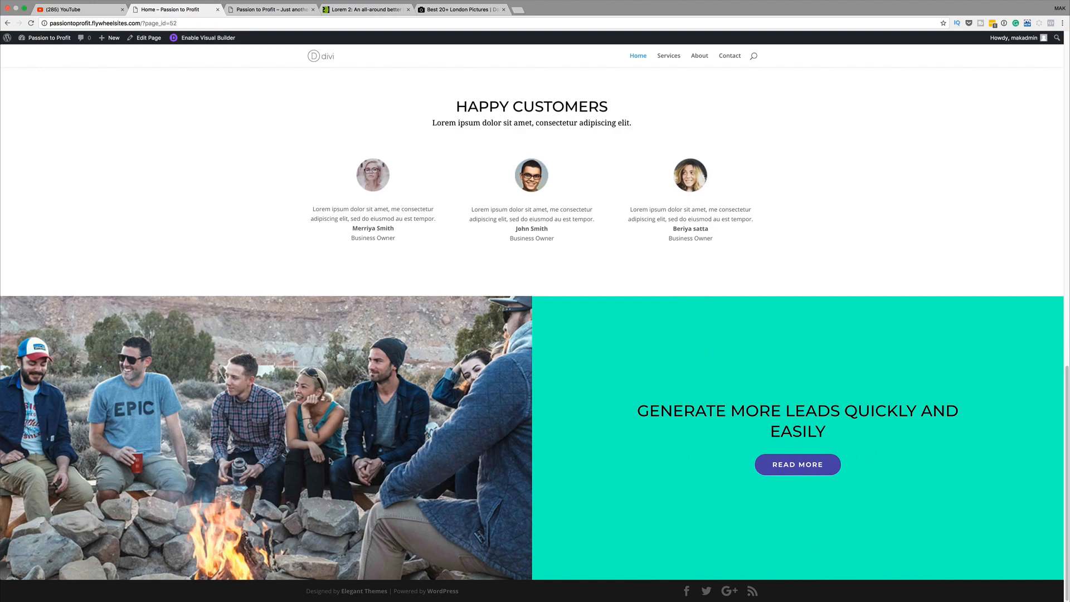
pyautogui.scroll(15, 330, 460)
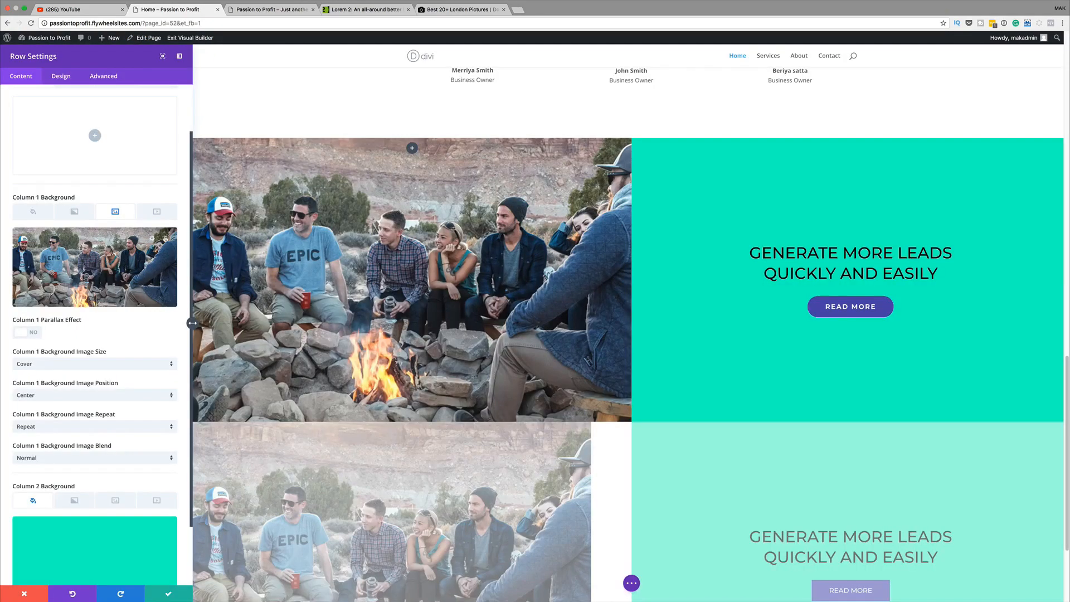
# Set the laptop-and-papers photo as Column 1's background and save the row
pyautogui.click(152, 241)
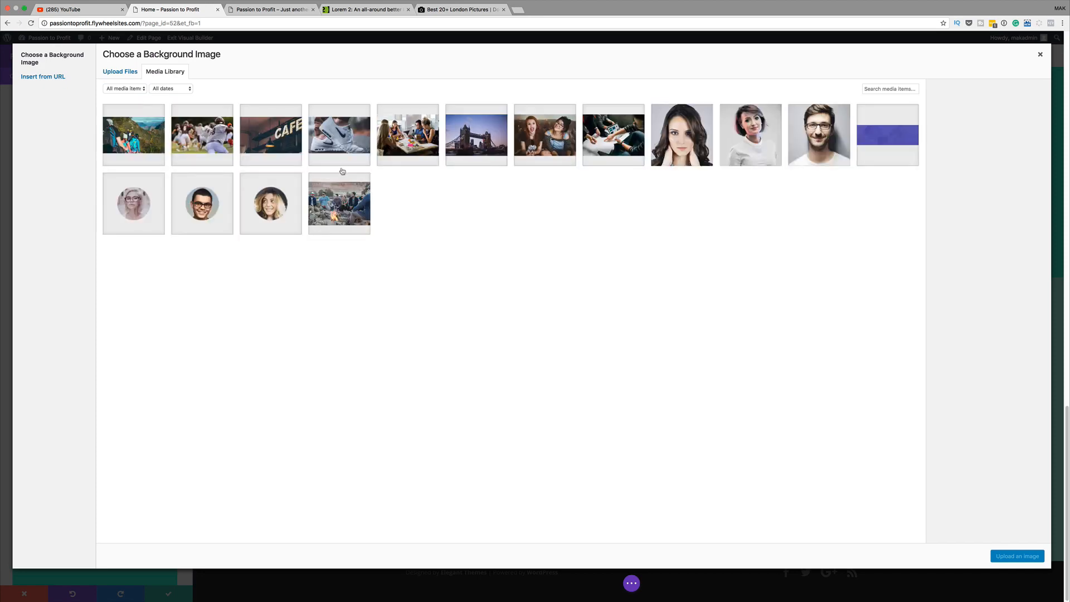
pyautogui.click(617, 142)
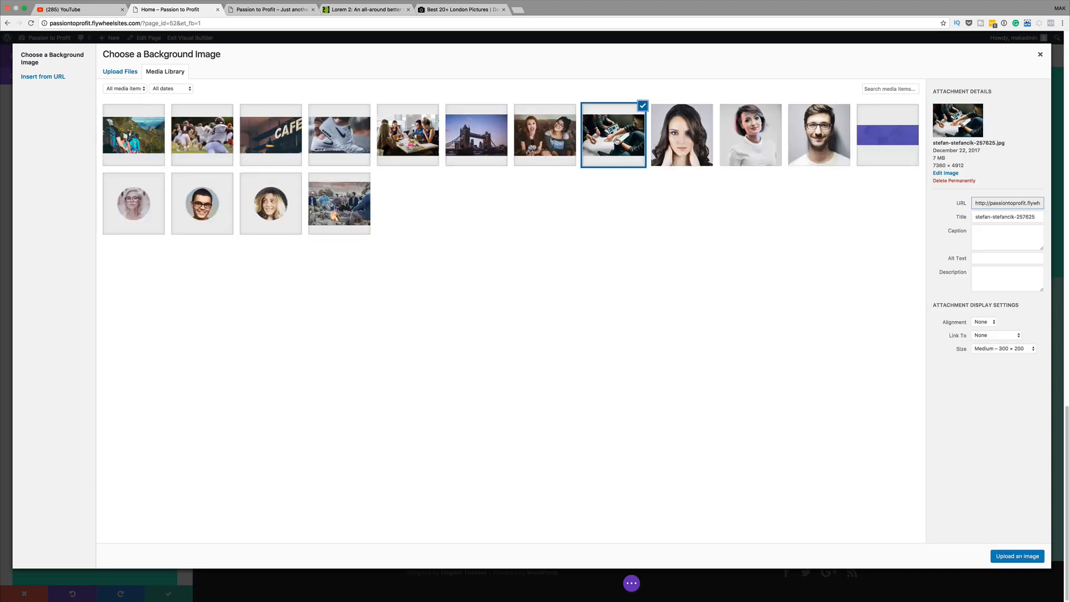
pyautogui.click(1018, 557)
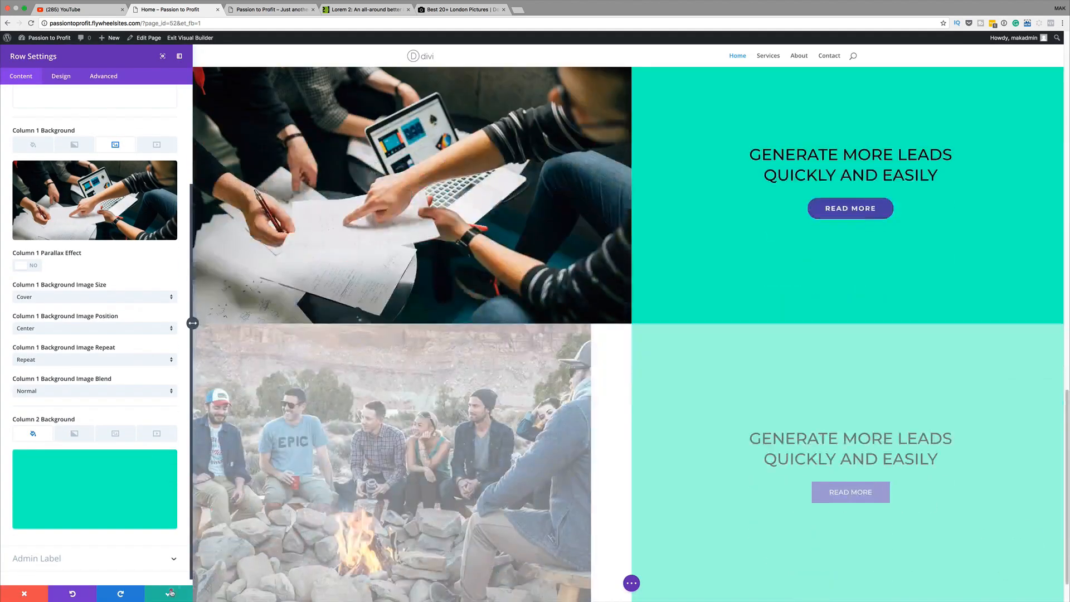
pyautogui.click(174, 589)
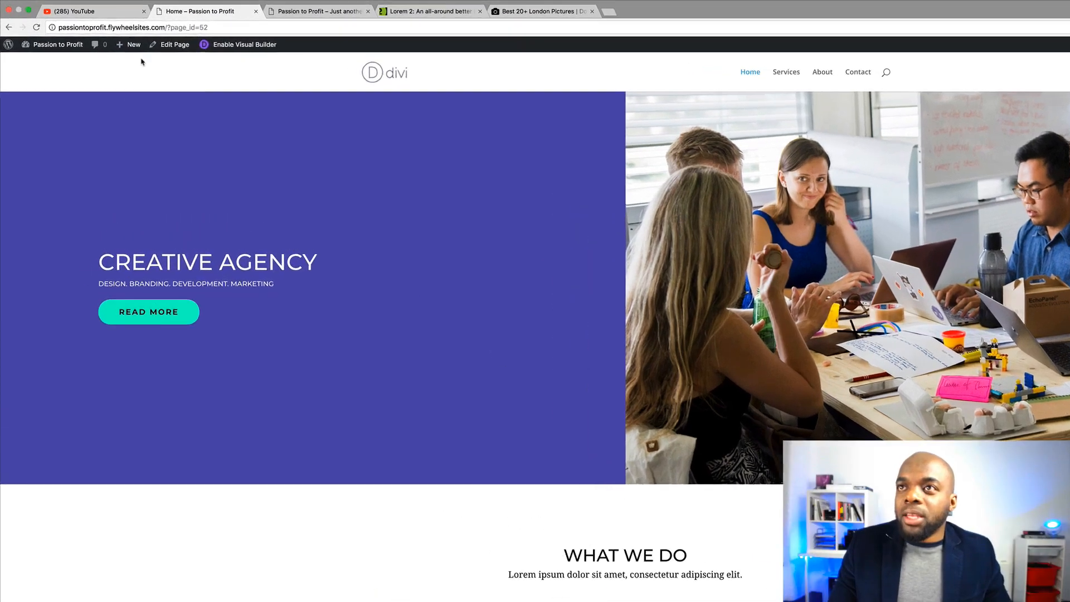
# Go from the Dashboard to Pages > All Pages and edit the Blog page
pyautogui.moveTo(115, 45)
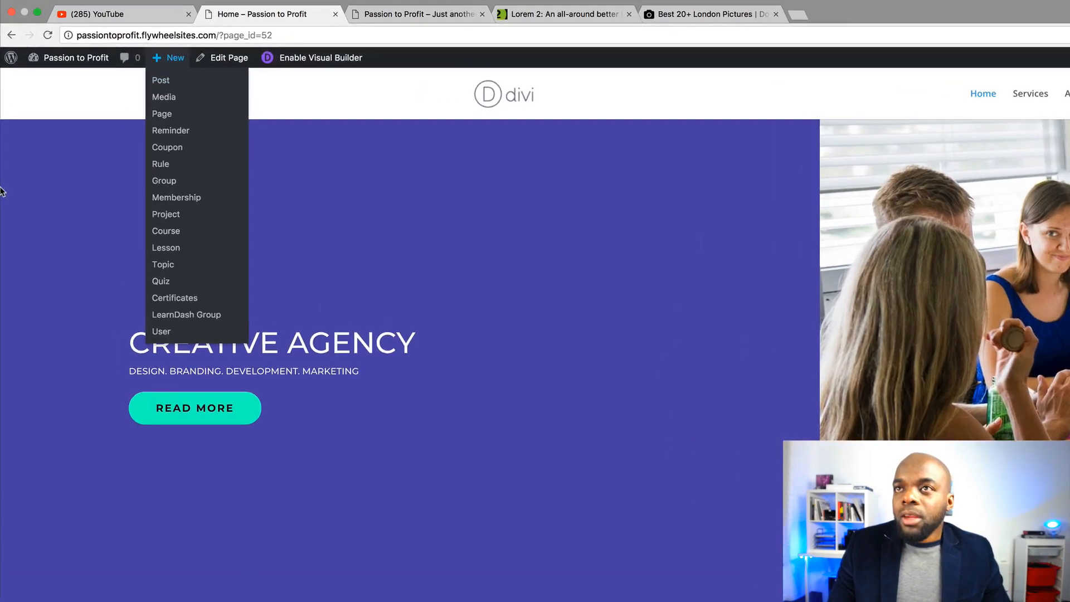
pyautogui.moveTo(75, 64)
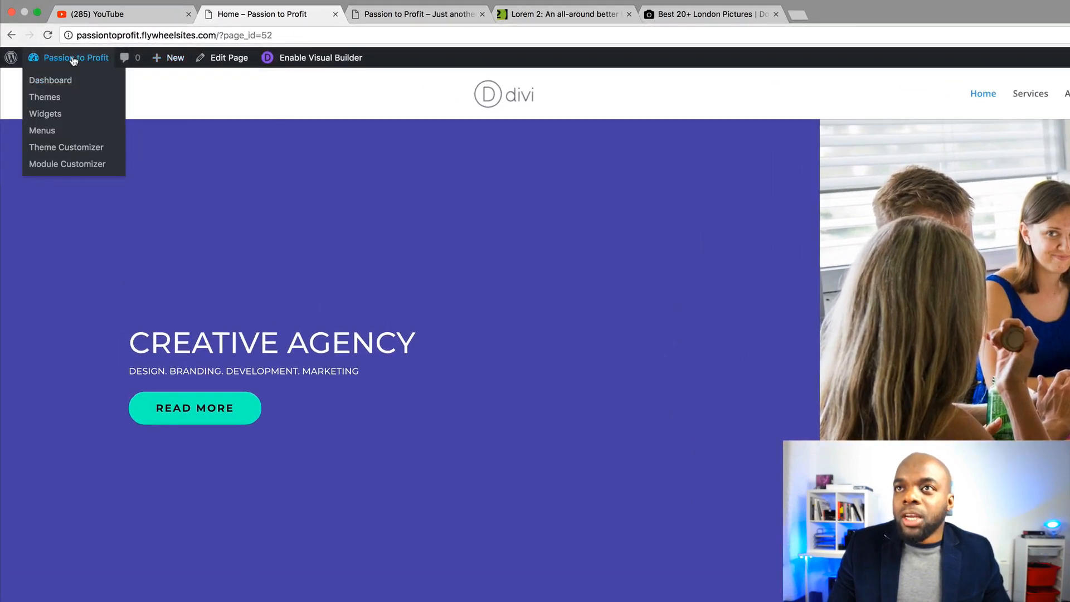
pyautogui.click(63, 83)
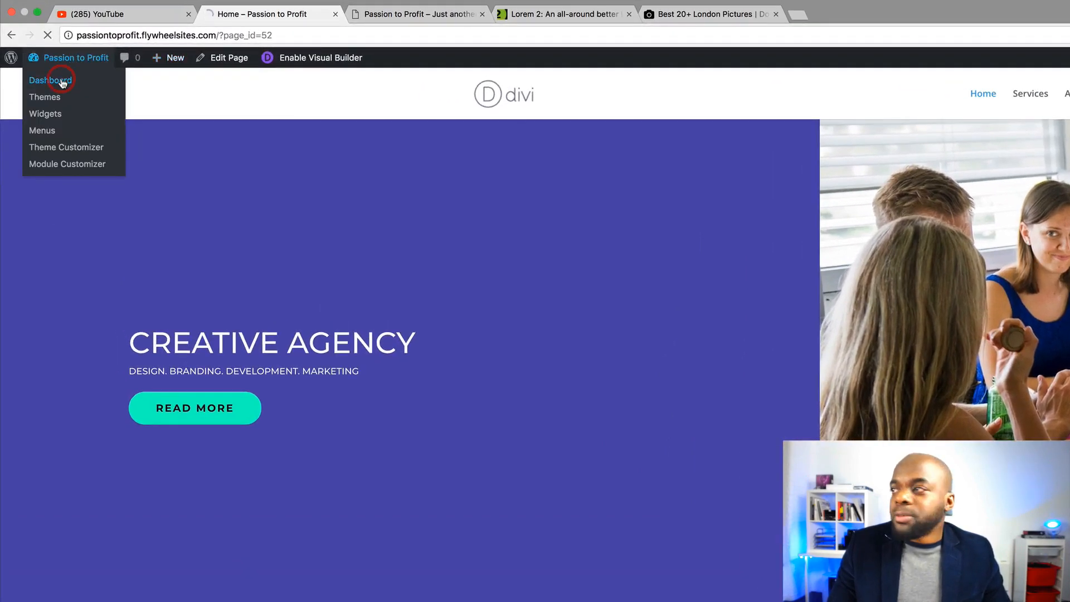
pyautogui.moveTo(70, 209)
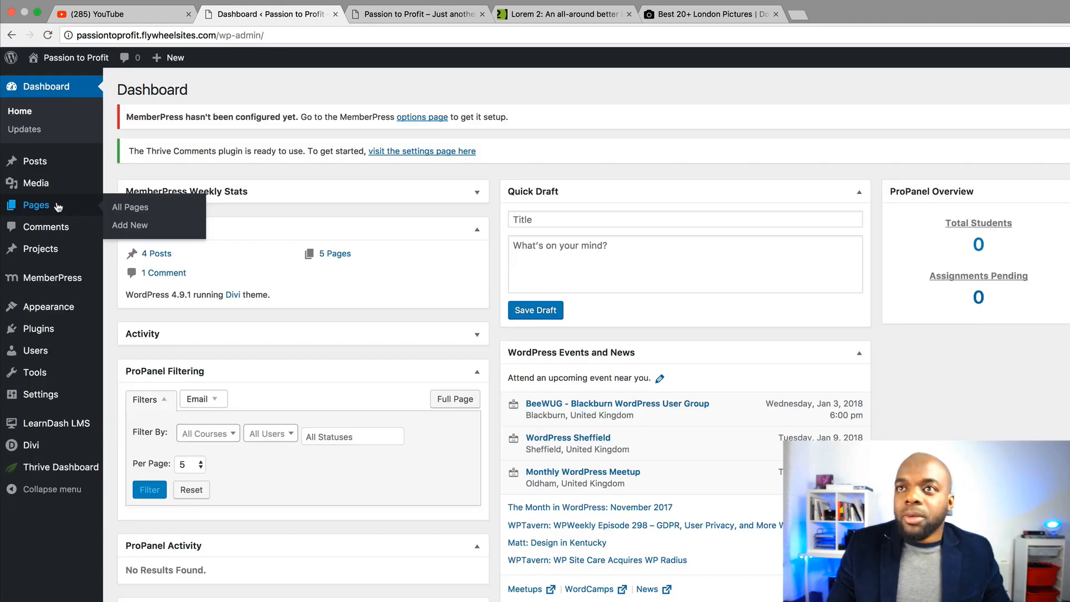
pyautogui.click(138, 209)
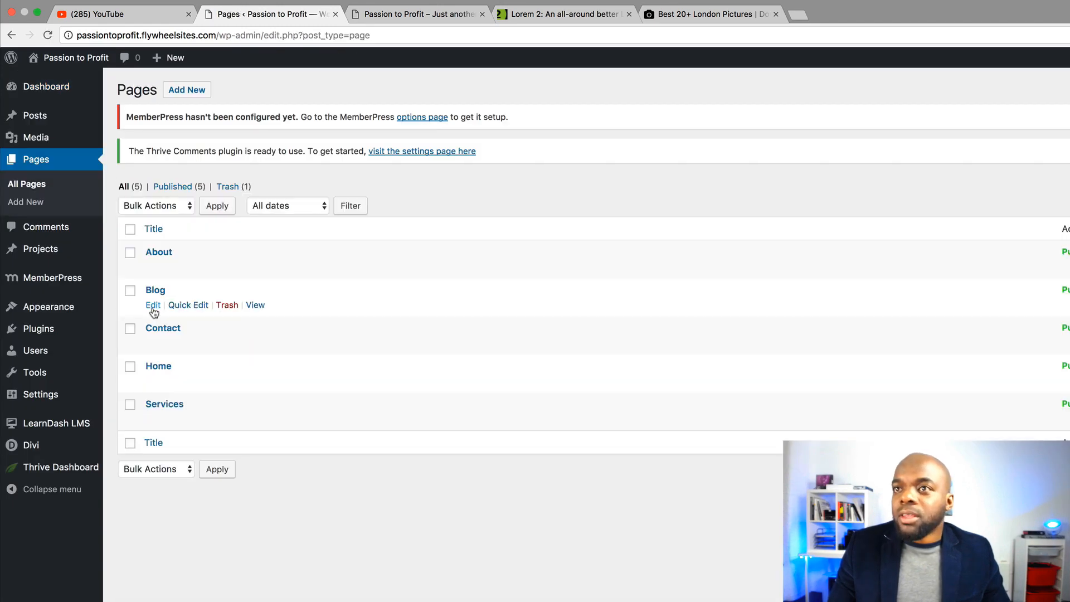
pyautogui.click(154, 306)
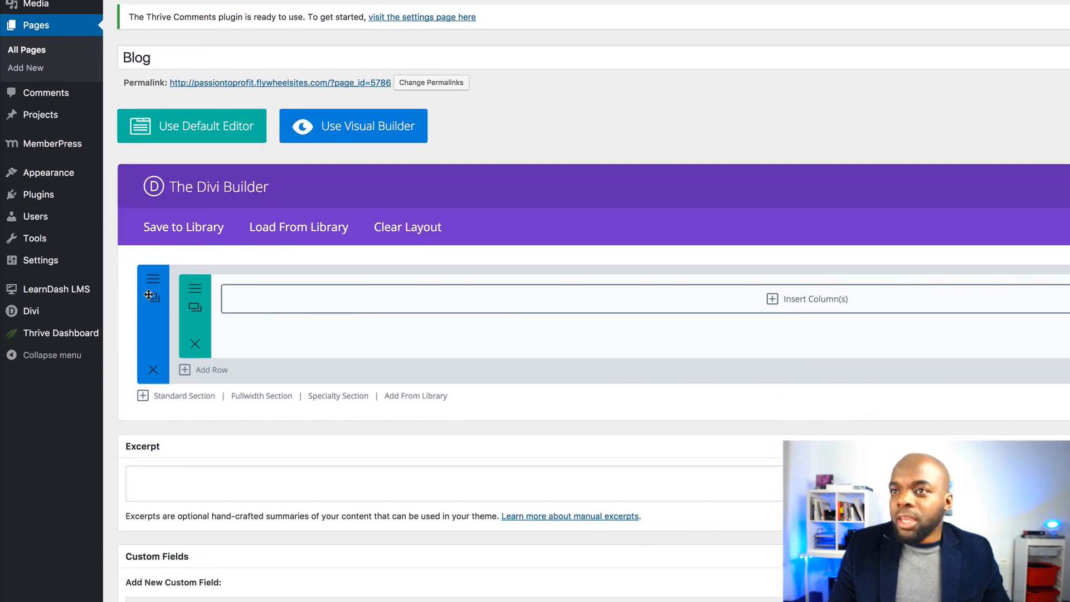
# Launch the Visual Builder on Blog and add a Blog module in a one-column row
pyautogui.click(365, 131)
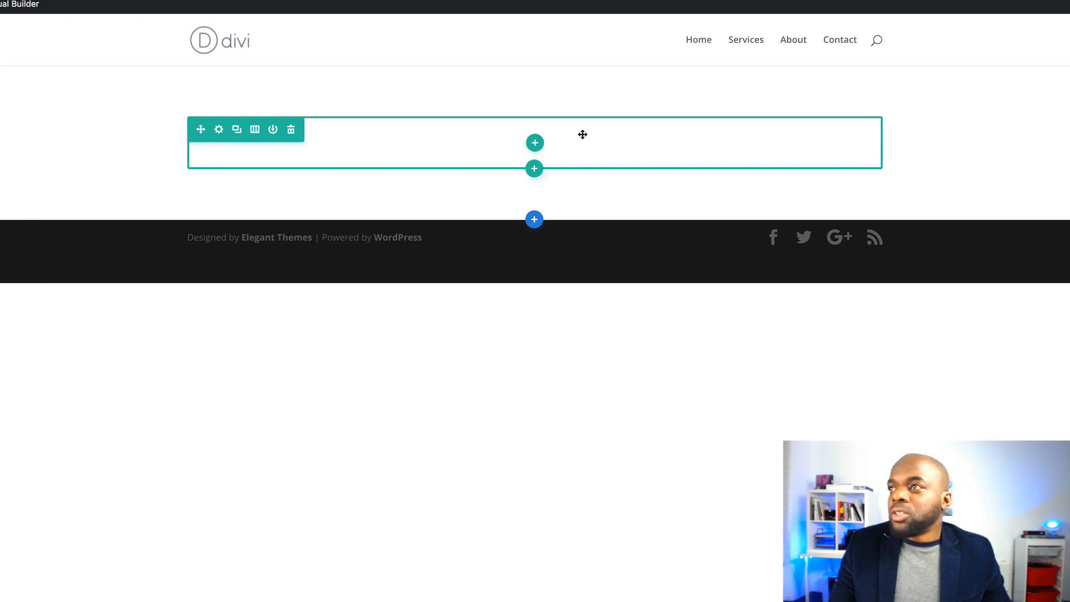
pyautogui.click(534, 146)
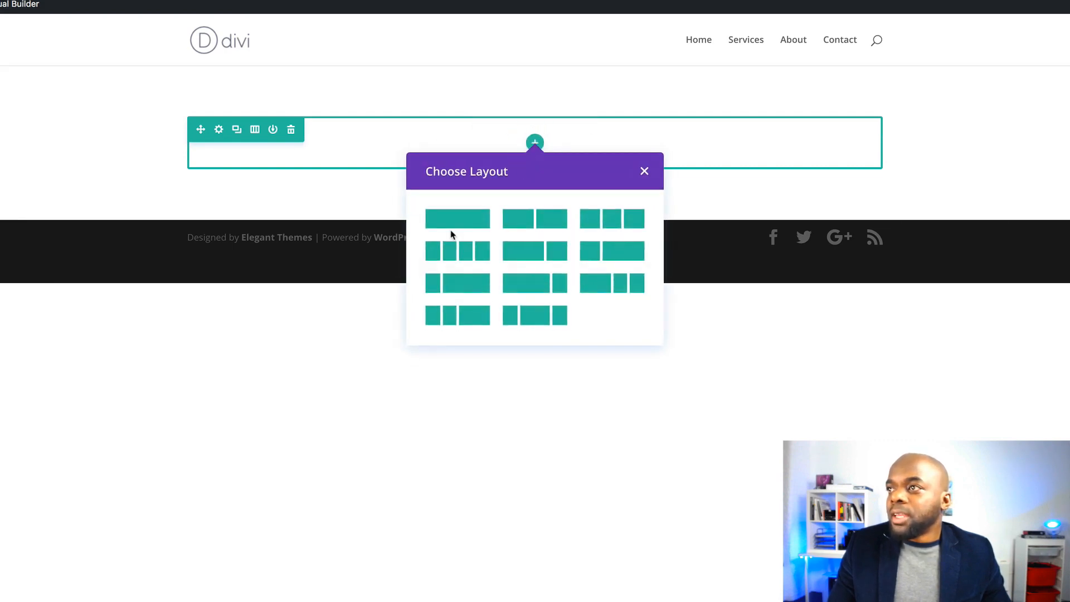
pyautogui.click(471, 220)
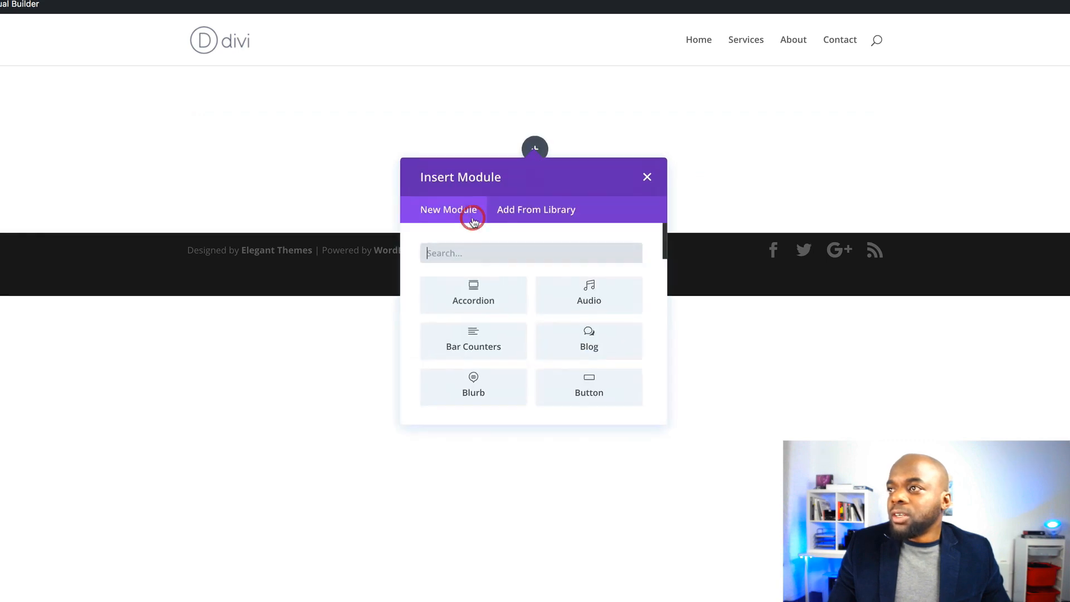
pyautogui.click(479, 245)
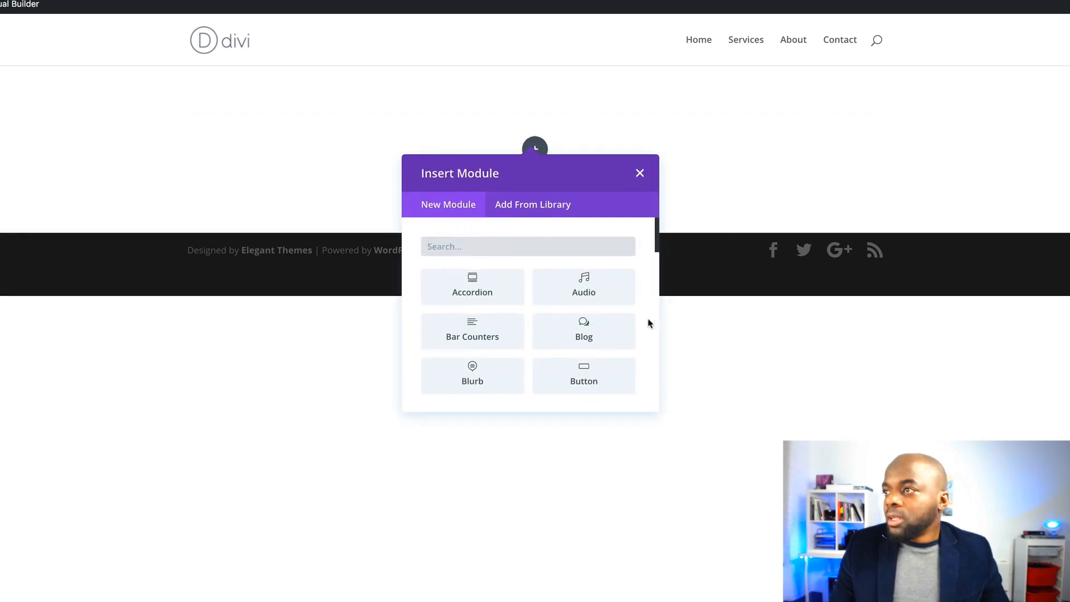
pyautogui.click(608, 326)
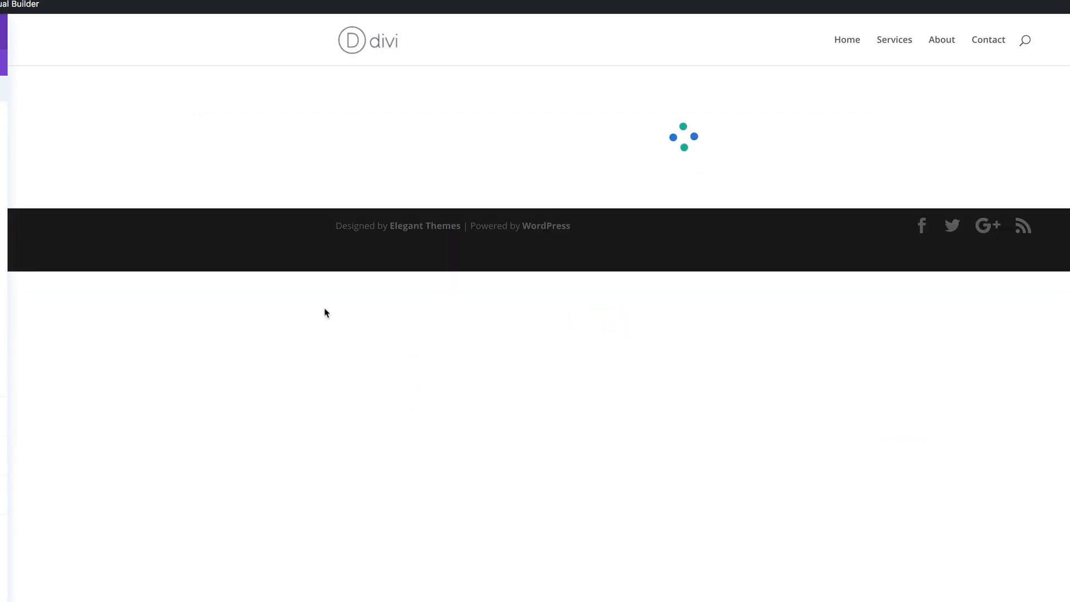
pyautogui.click(38, 112)
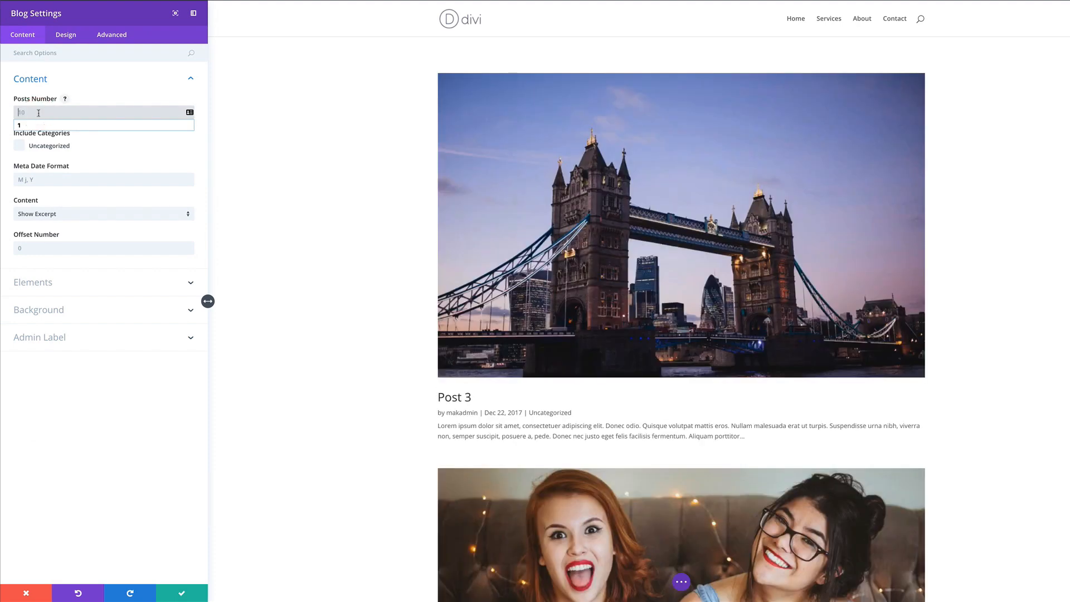
# Set the blog module to show 3 posts in a Grid layout
pyautogui.write('3')
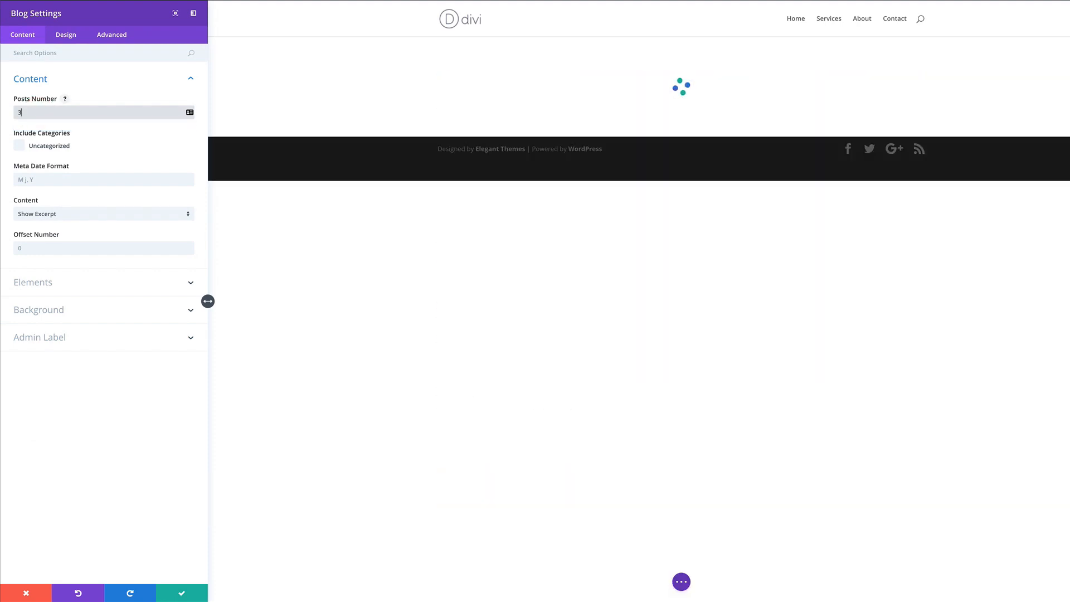
pyautogui.click(70, 36)
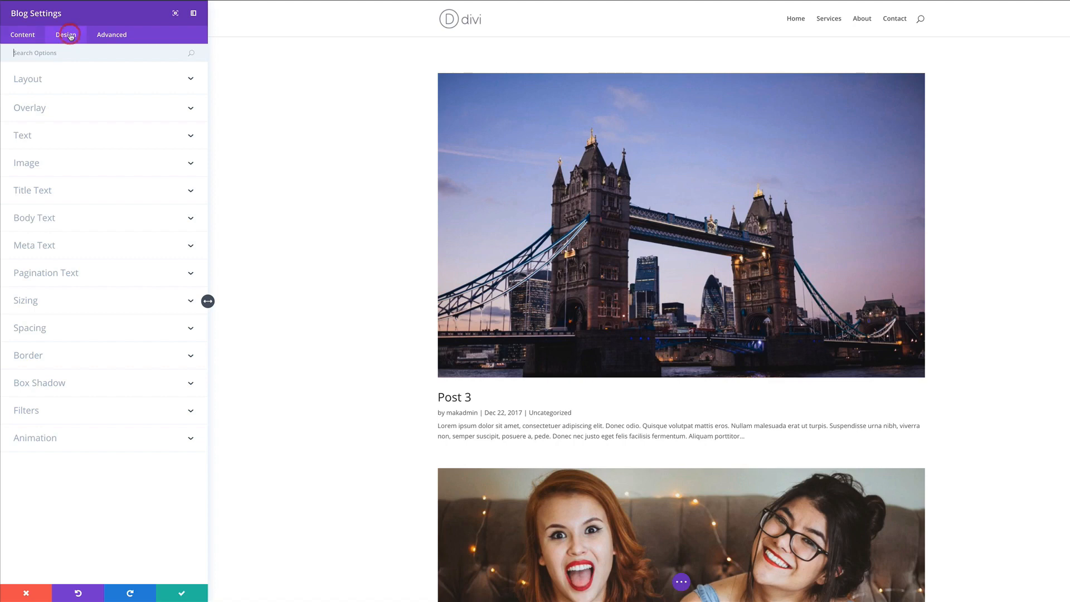
pyautogui.click(40, 82)
pyautogui.click(37, 112)
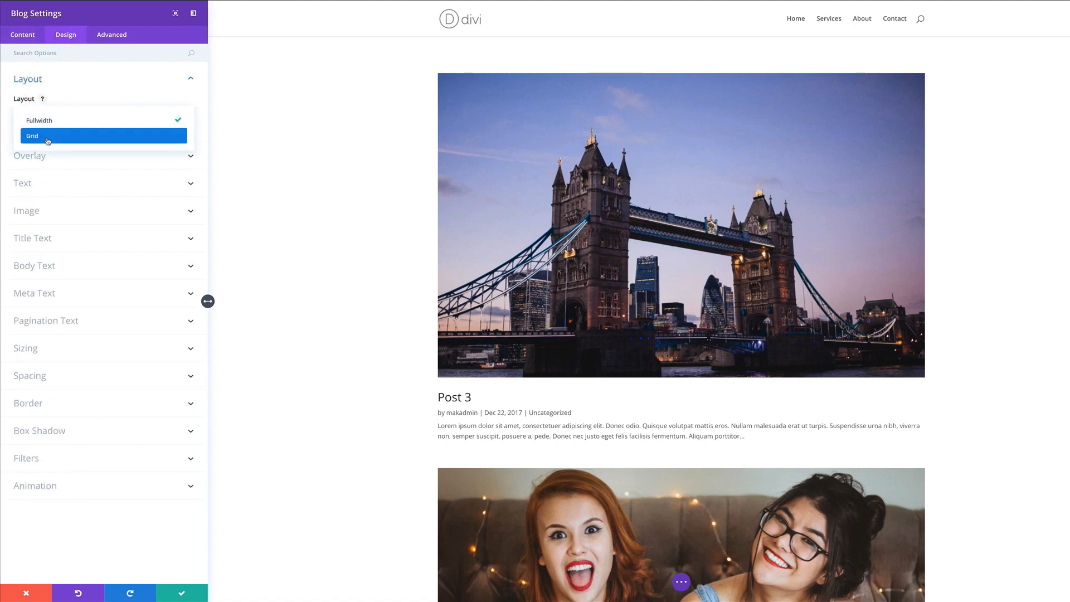
pyautogui.click(48, 136)
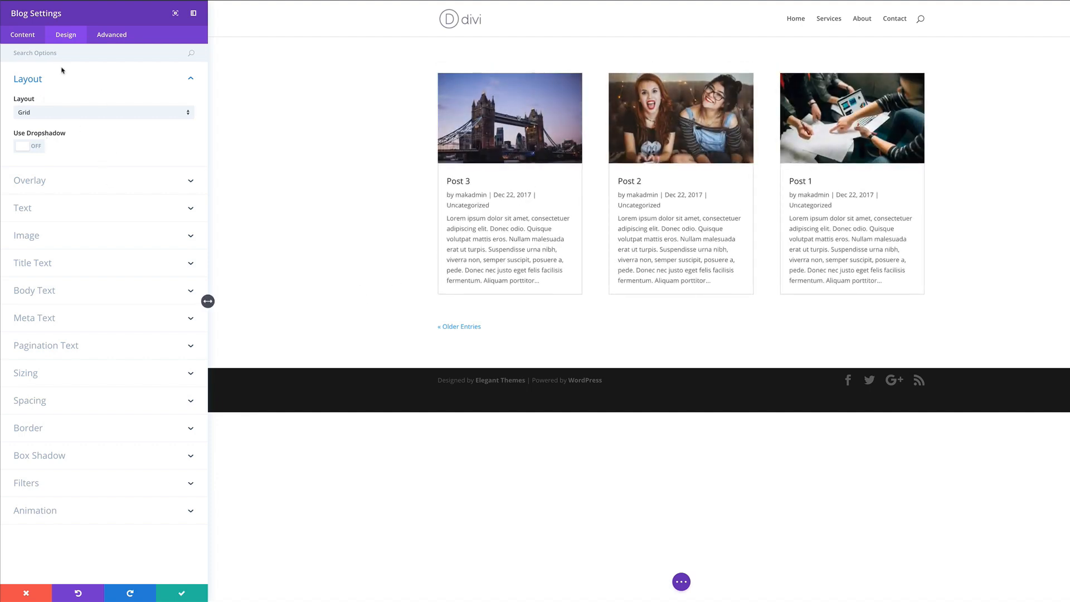
# Hide the author, date, categories and pagination on the blog posts
pyautogui.click(24, 37)
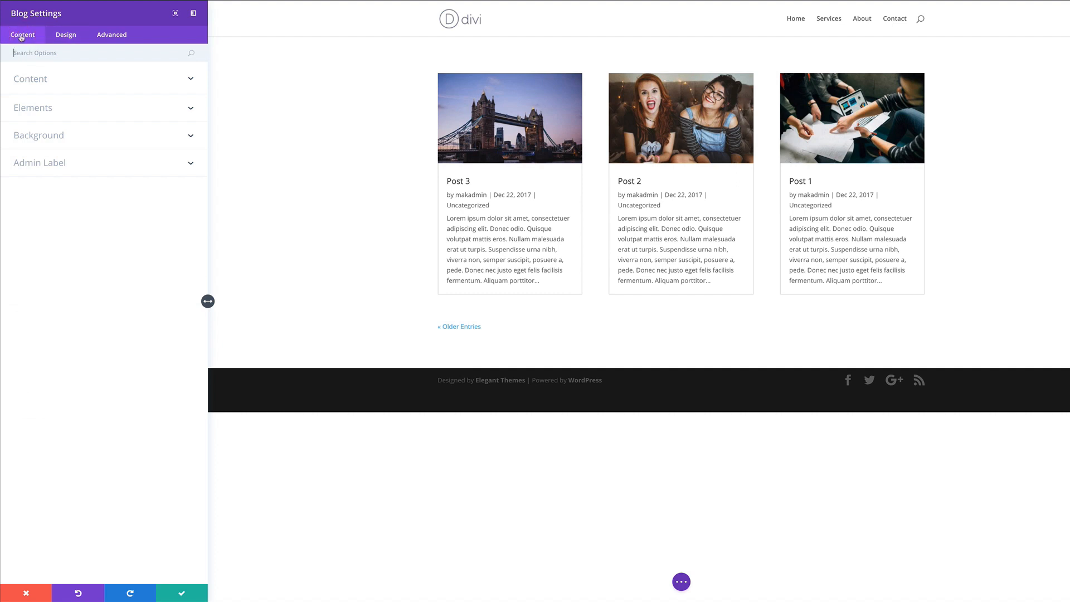
pyautogui.click(42, 111)
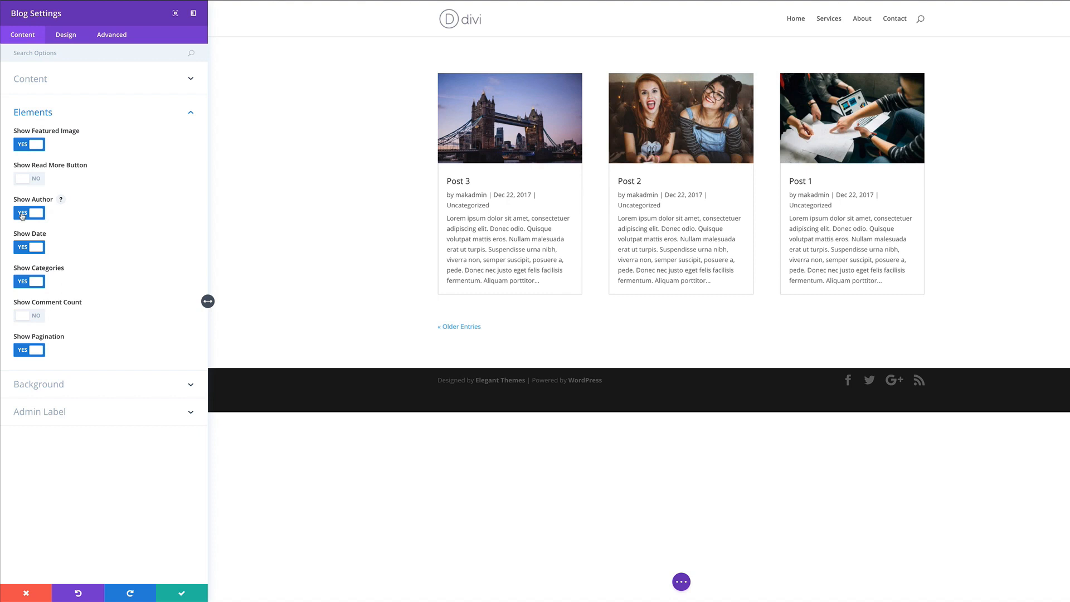
pyautogui.click(22, 214)
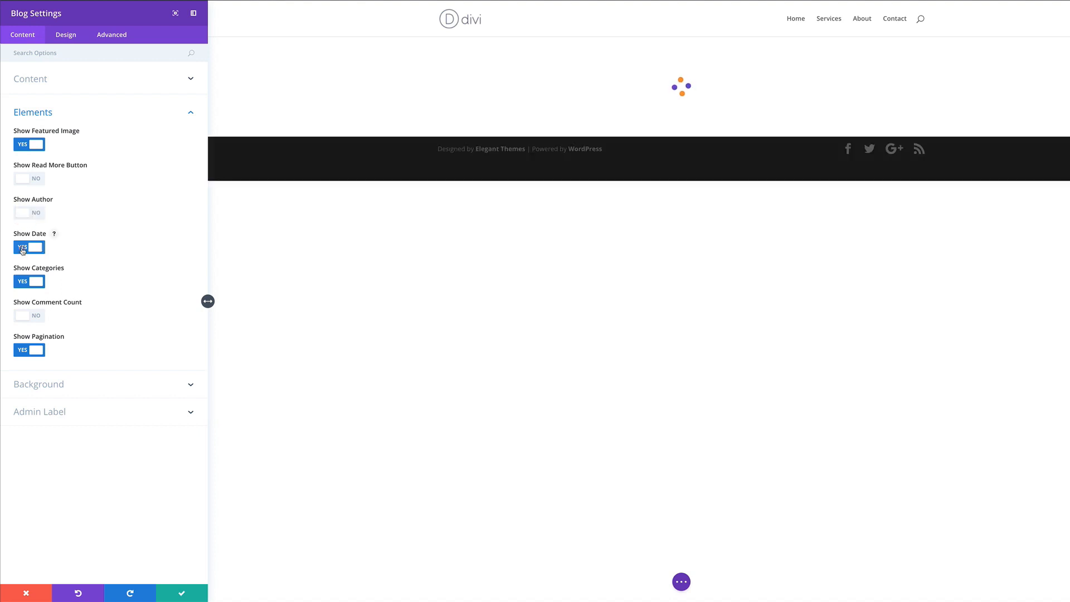
pyautogui.click(22, 248)
pyautogui.click(22, 283)
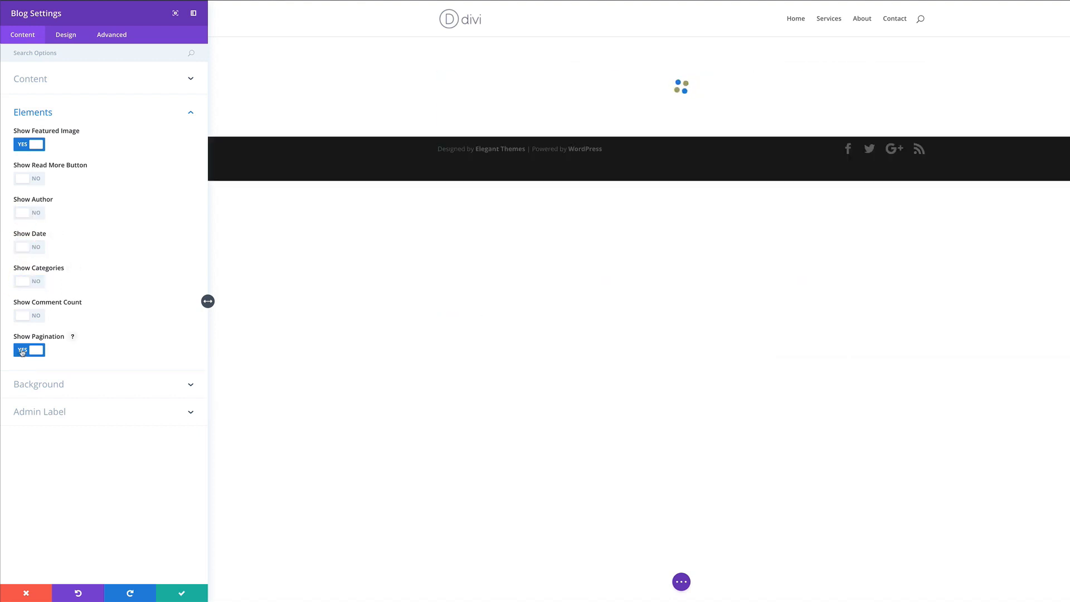
pyautogui.click(23, 351)
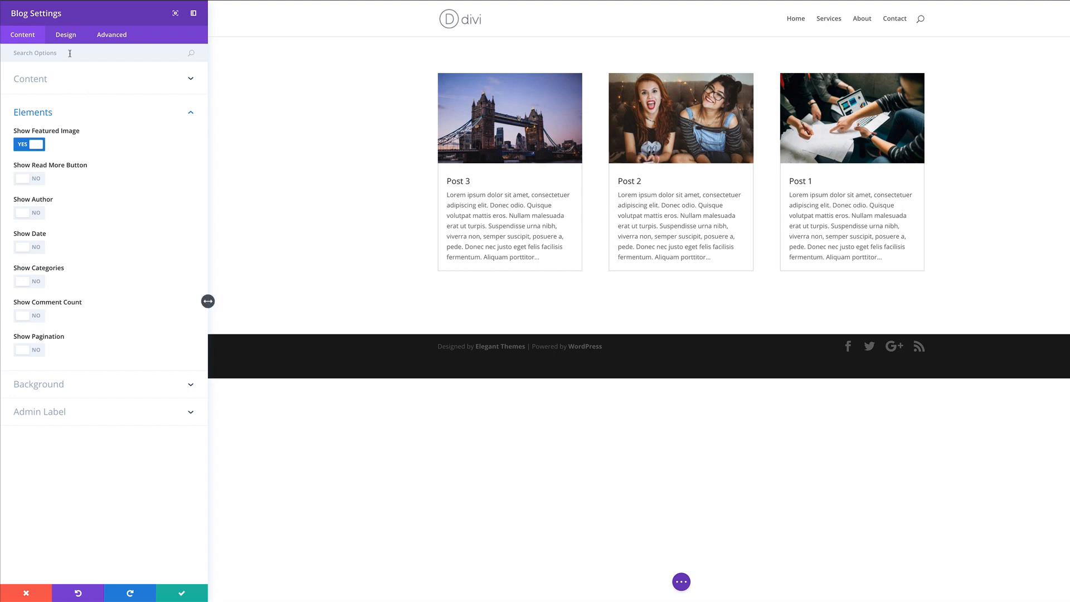
pyautogui.click(67, 35)
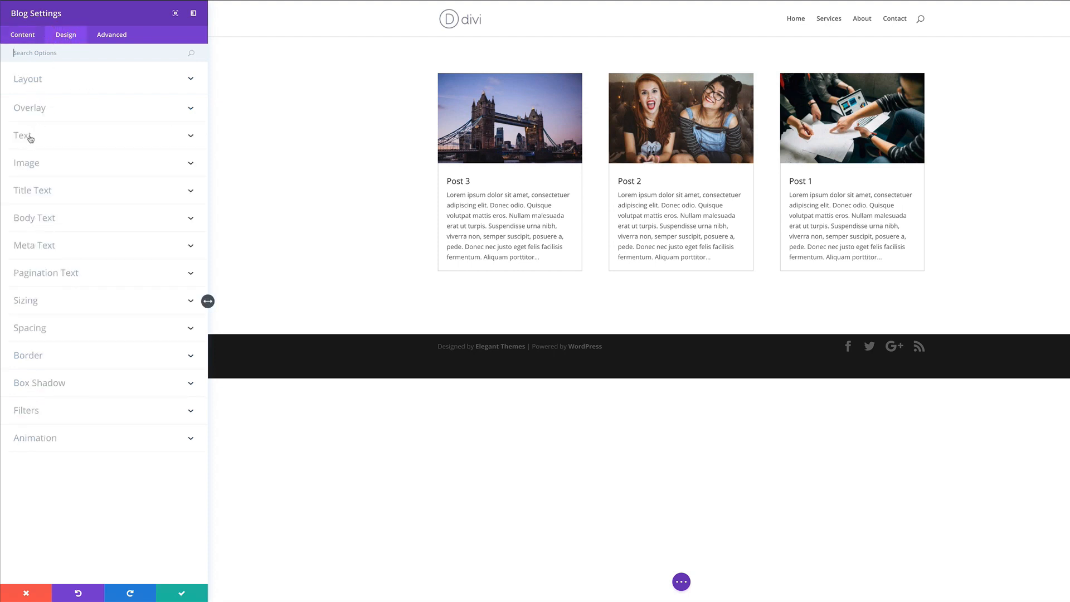
# Make the blog post titles bold, uppercase Montserrat
pyautogui.click(46, 192)
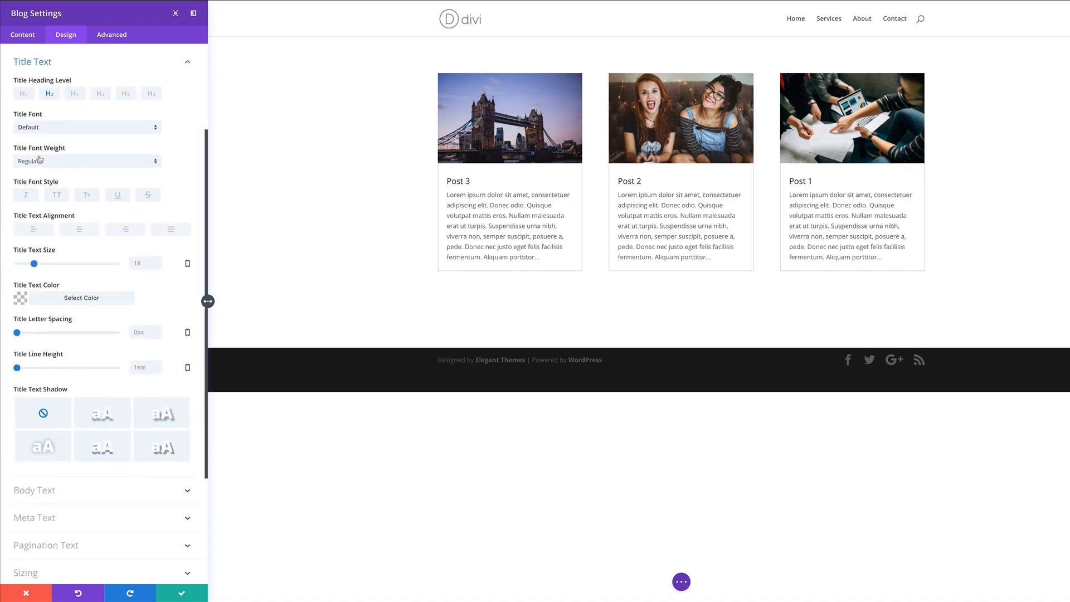
pyautogui.click(52, 128)
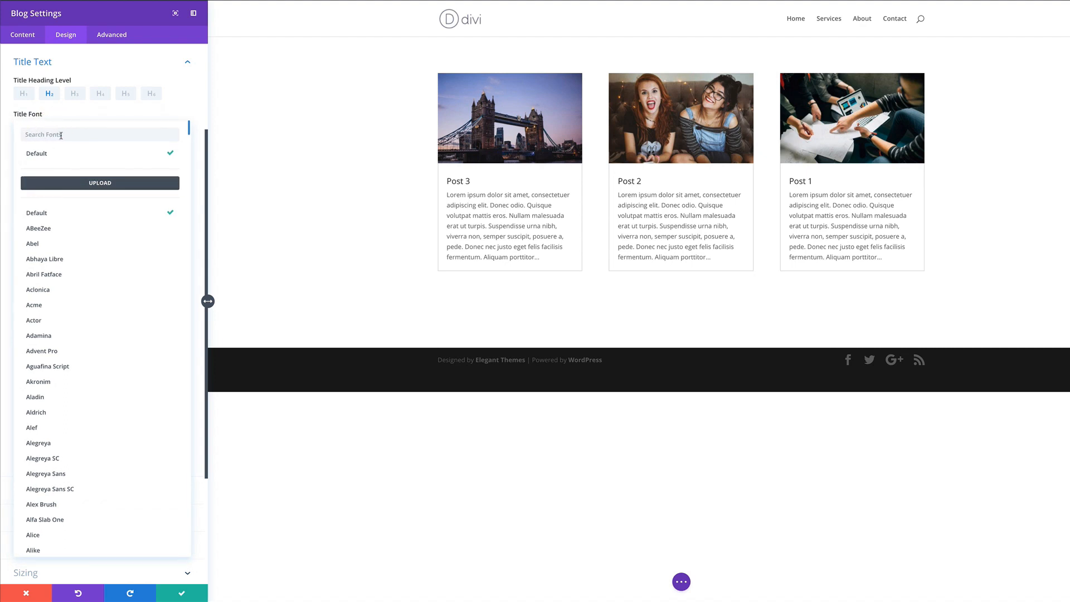
pyautogui.write('mon')
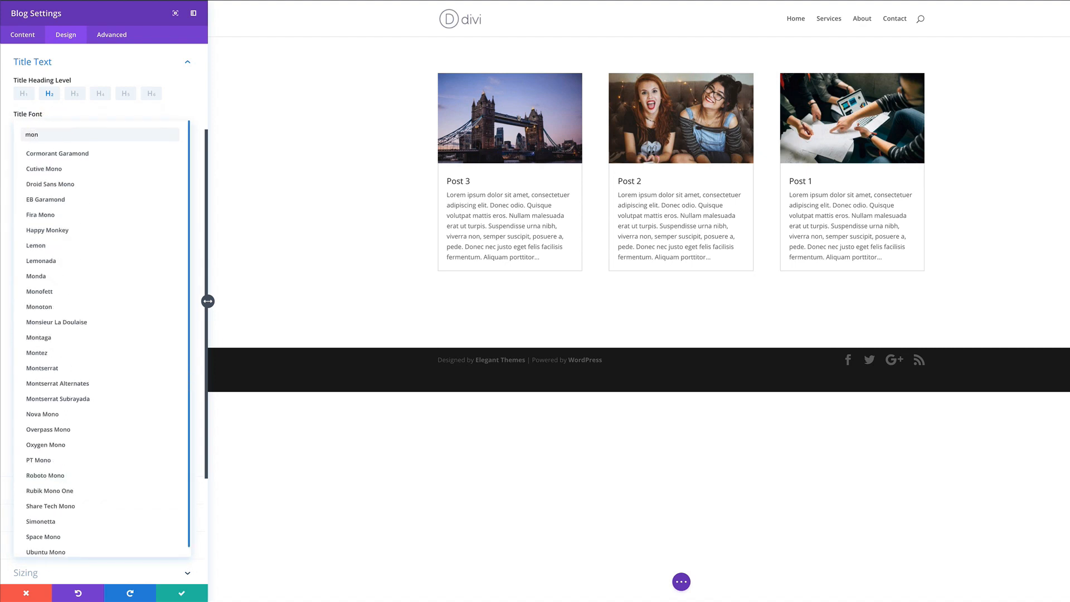
pyautogui.write('s')
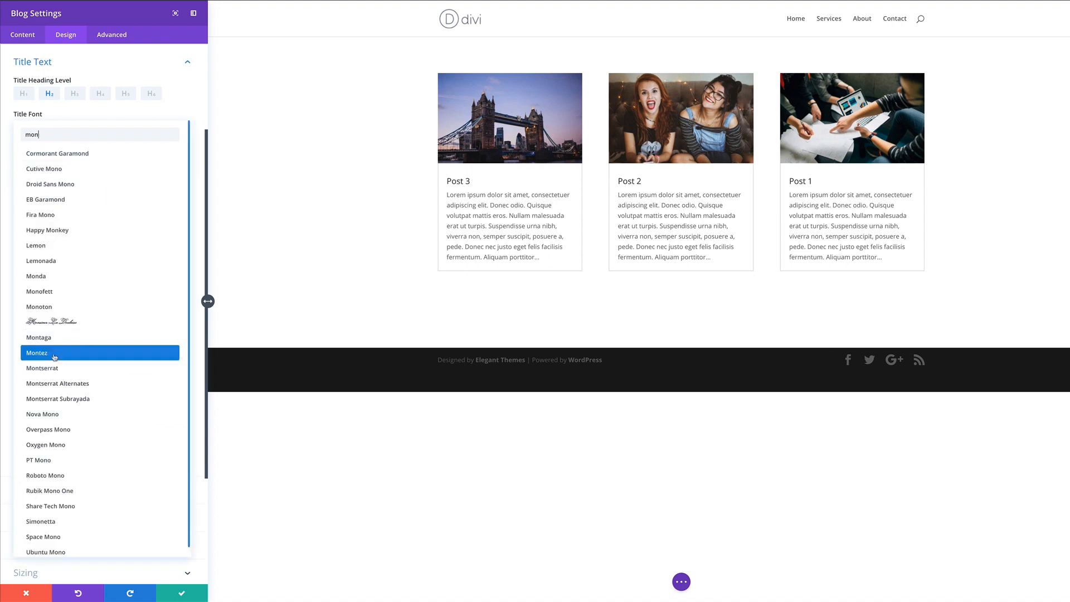
pyautogui.click(64, 360)
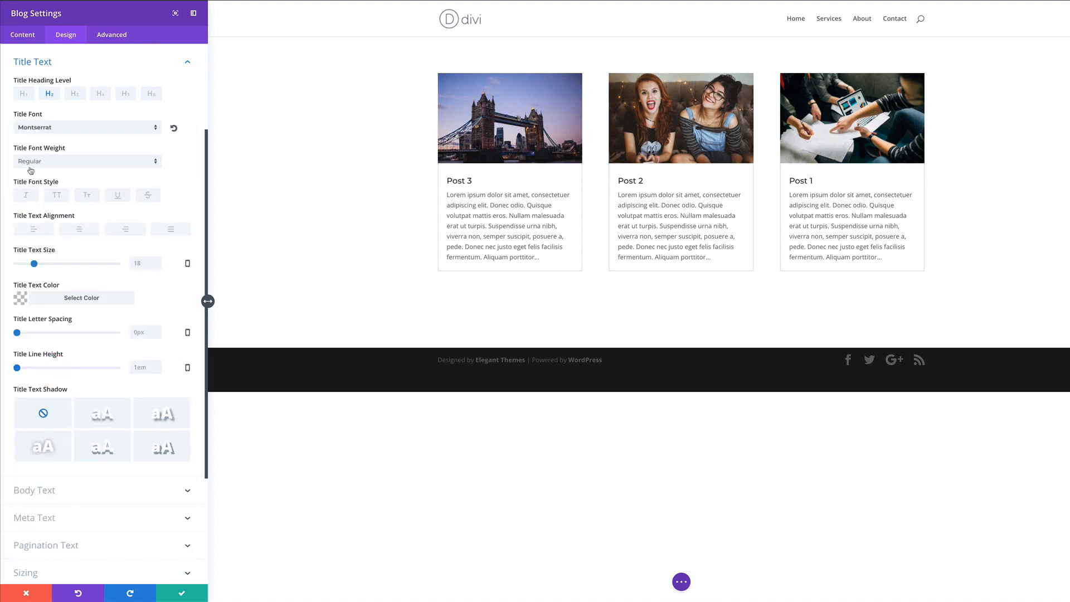
pyautogui.click(56, 197)
pyautogui.click(54, 161)
pyautogui.click(48, 261)
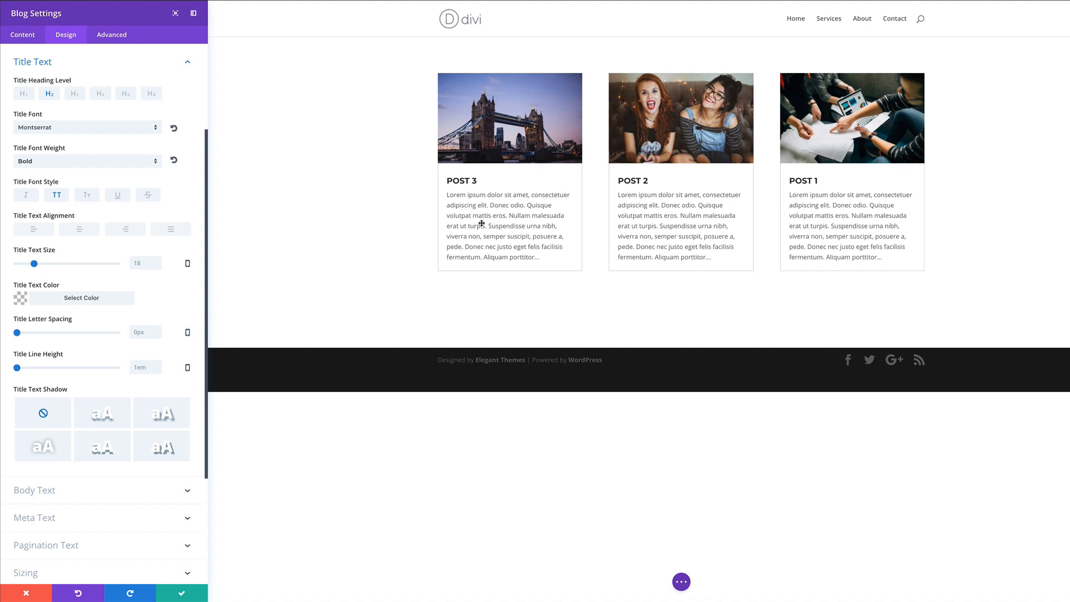
# Set the post body text to 15px with 1.8em line height and save the module
pyautogui.click(51, 491)
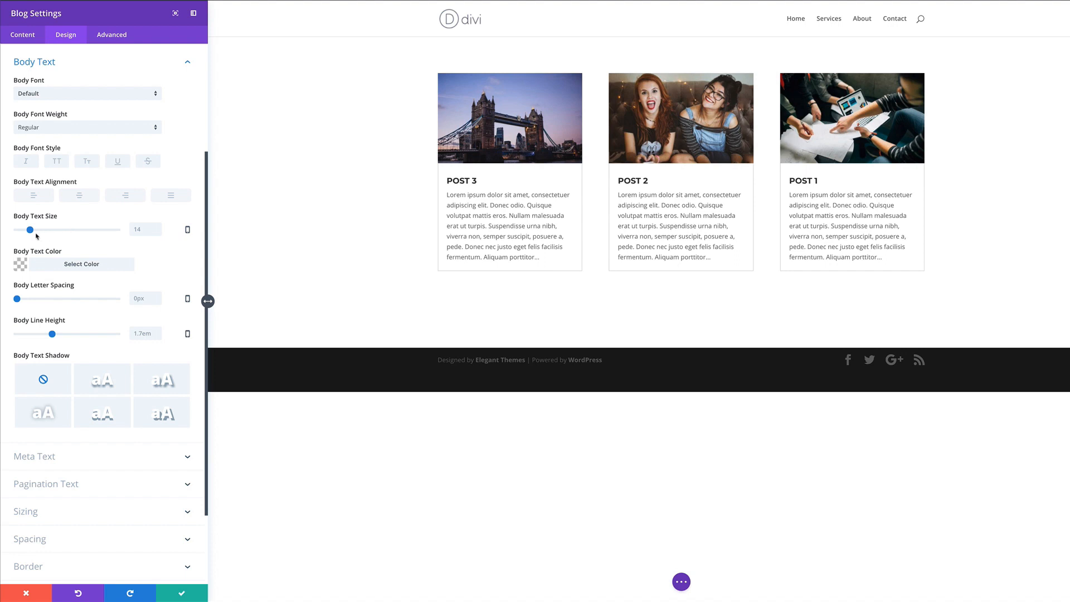
pyautogui.moveTo(30, 231); pyautogui.dragTo(31, 232)
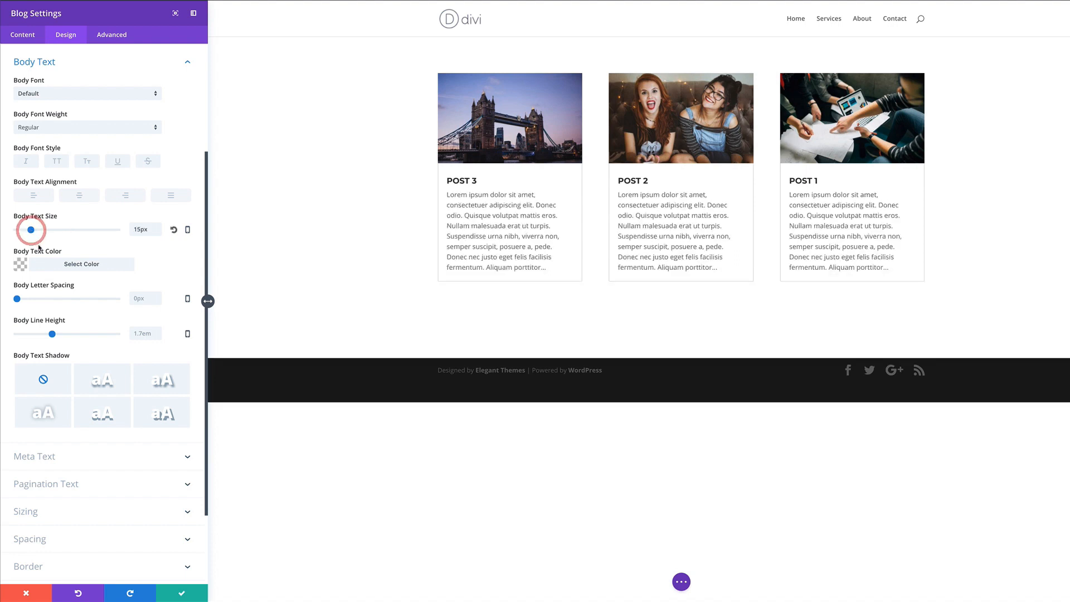
pyautogui.moveTo(53, 335); pyautogui.dragTo(57, 334)
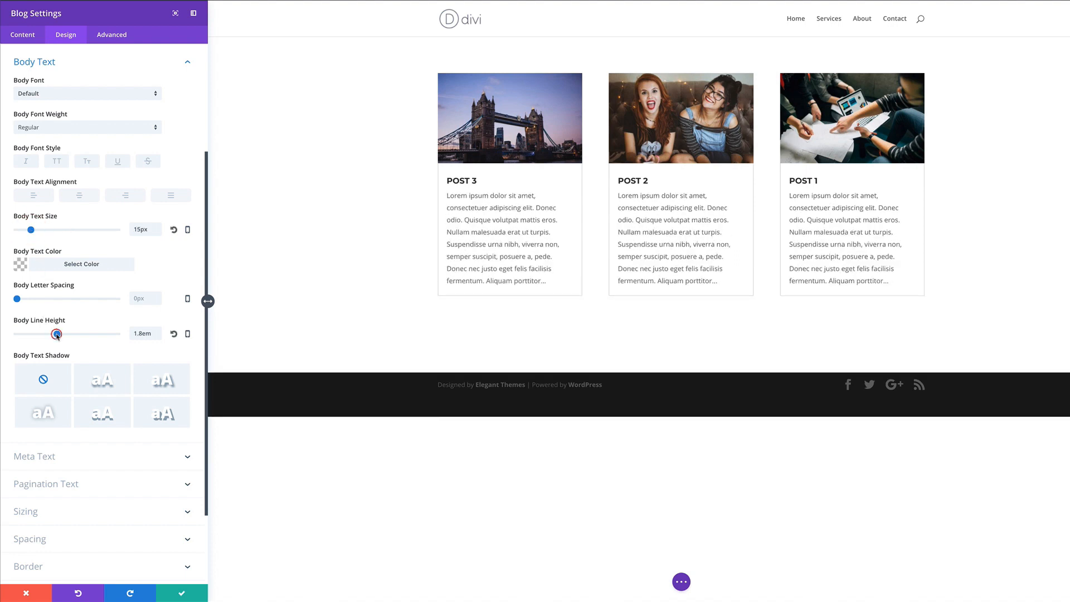
pyautogui.click(182, 593)
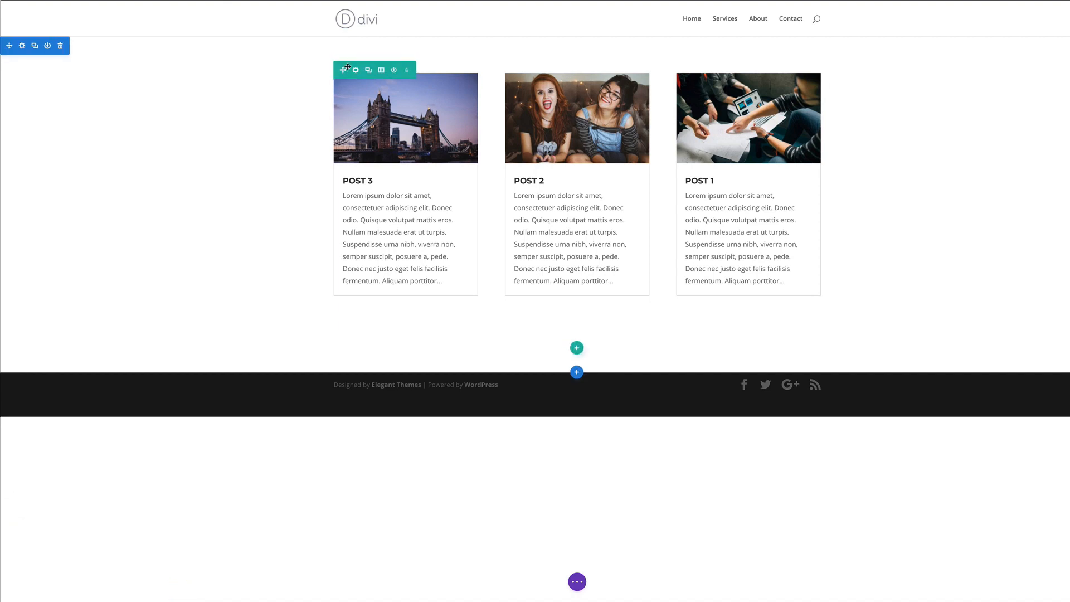
# Give the blog post row a custom width of 80% and save it
pyautogui.click(357, 70)
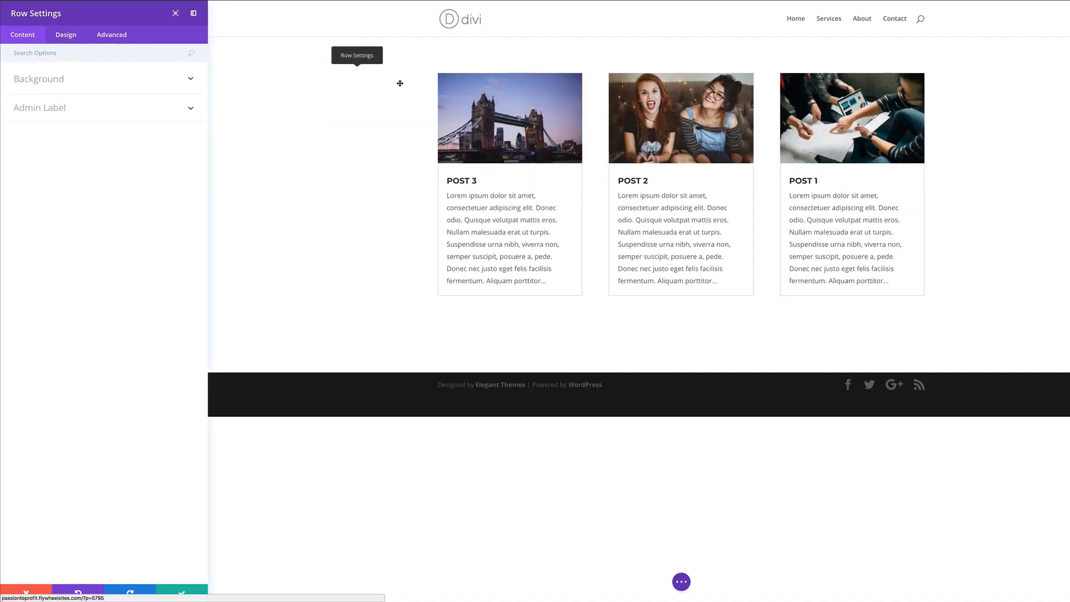
pyautogui.click(66, 34)
pyautogui.click(34, 109)
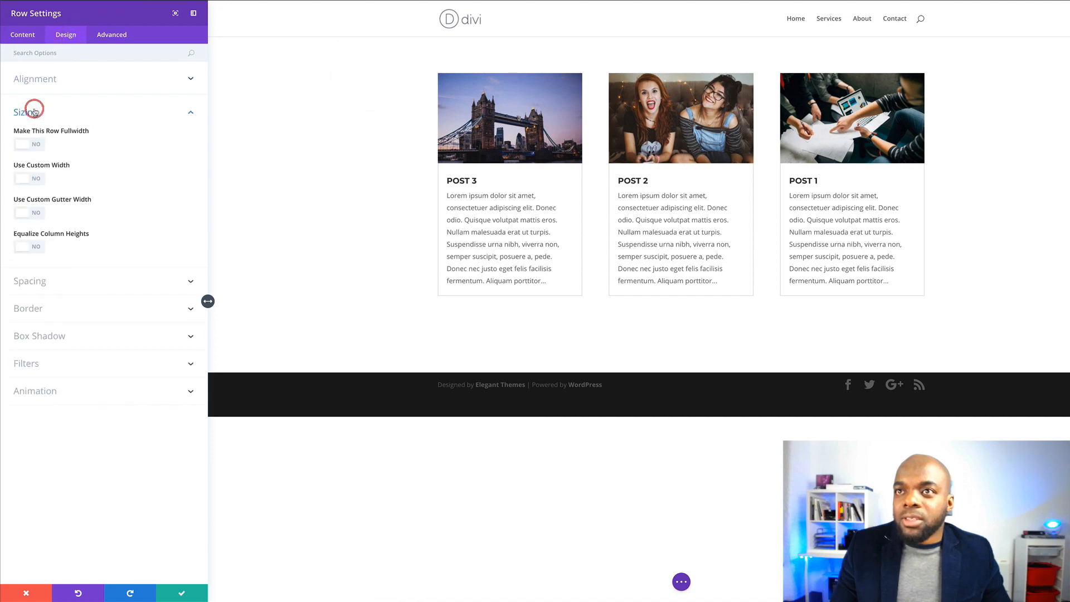
pyautogui.click(37, 179)
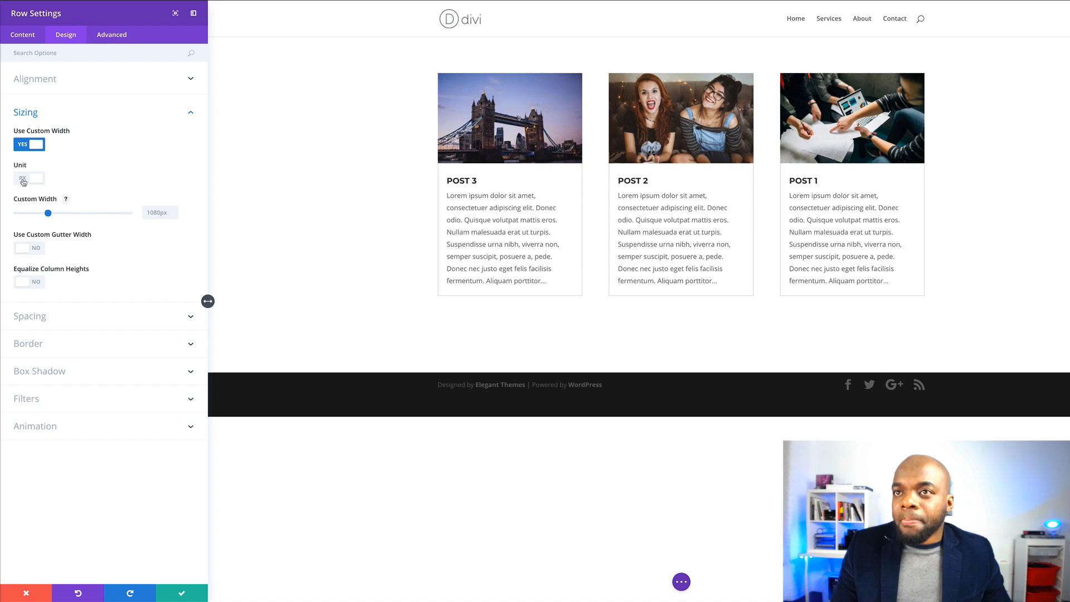
pyautogui.click(23, 180)
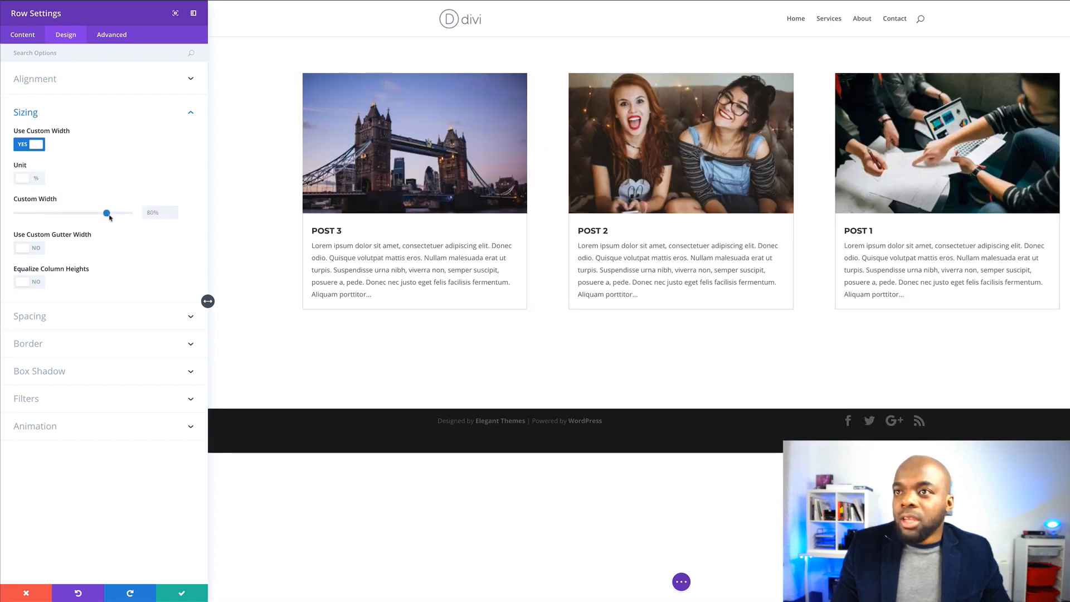
pyautogui.click(182, 595)
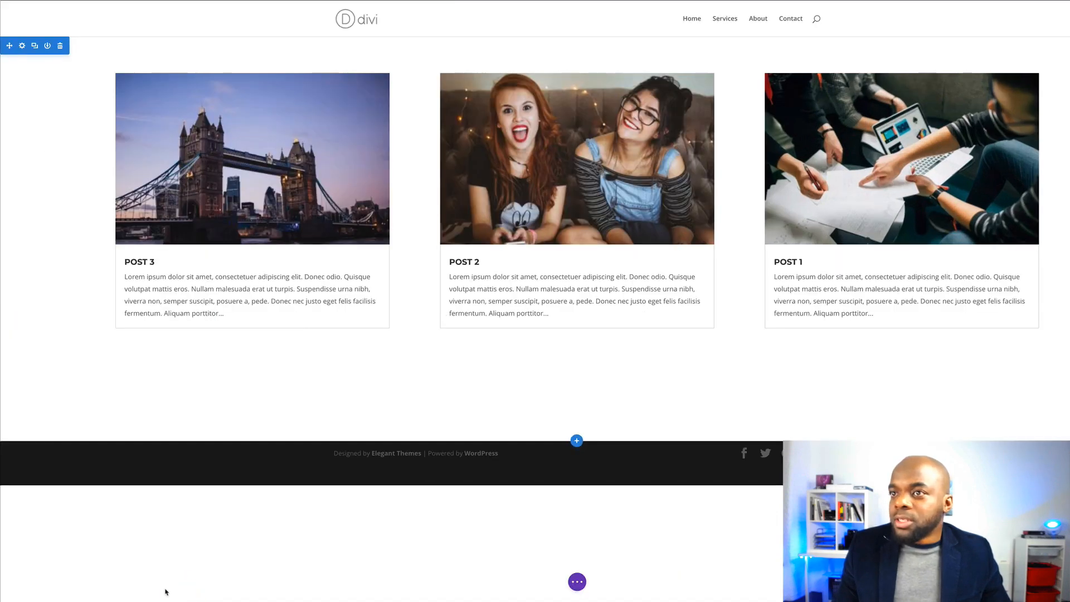
pyautogui.moveTo(177, 74)
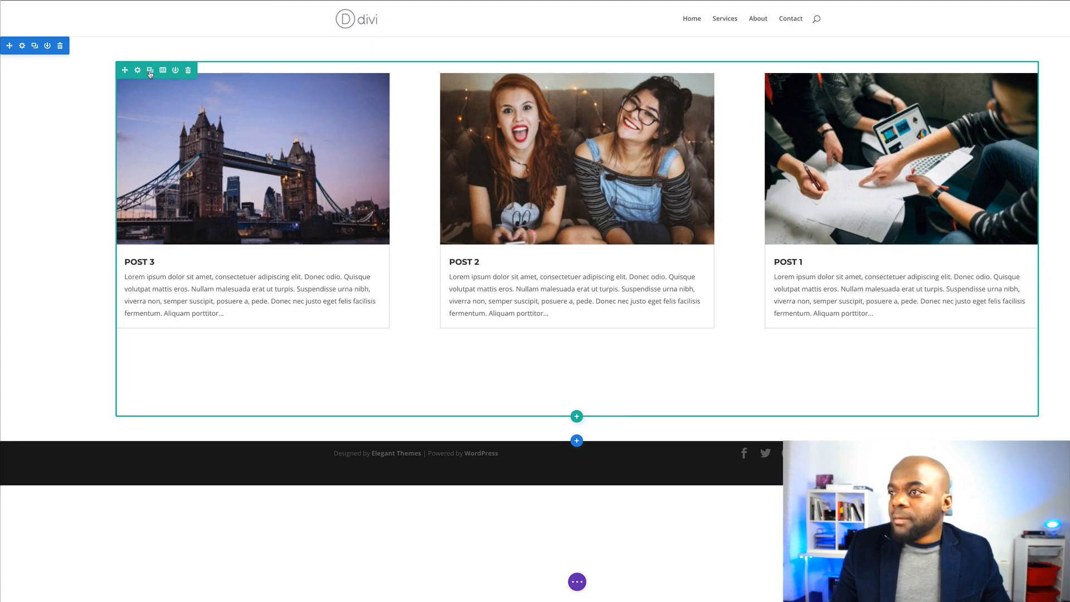
# Duplicate the row of Post 3, 2 and 1 cards and scroll to check the copy
pyautogui.click(150, 71)
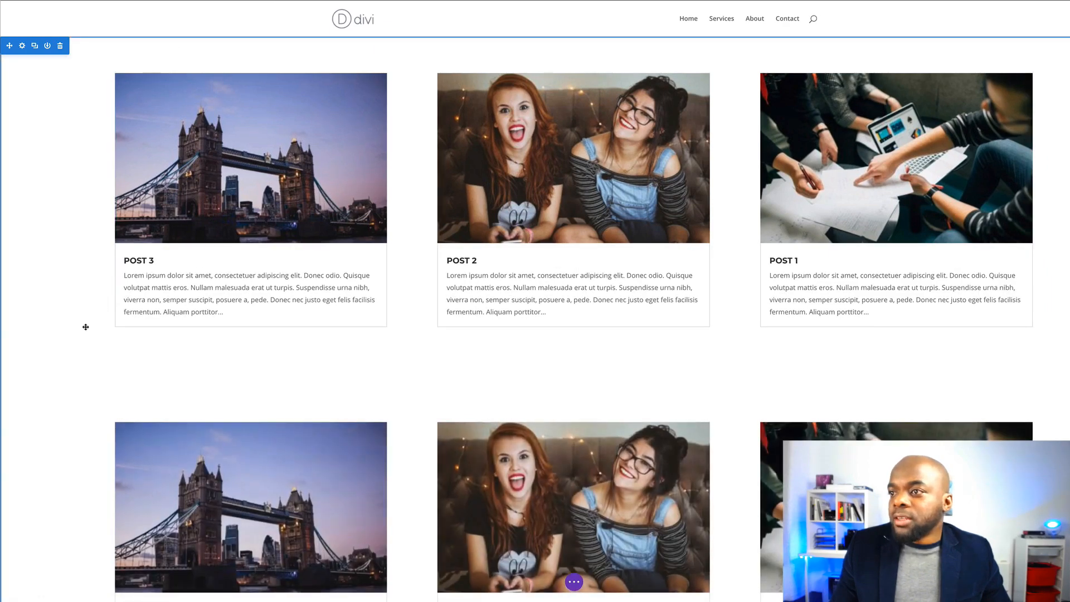
pyautogui.scroll(-4, 85, 329)
pyautogui.scroll(4, 162, 312)
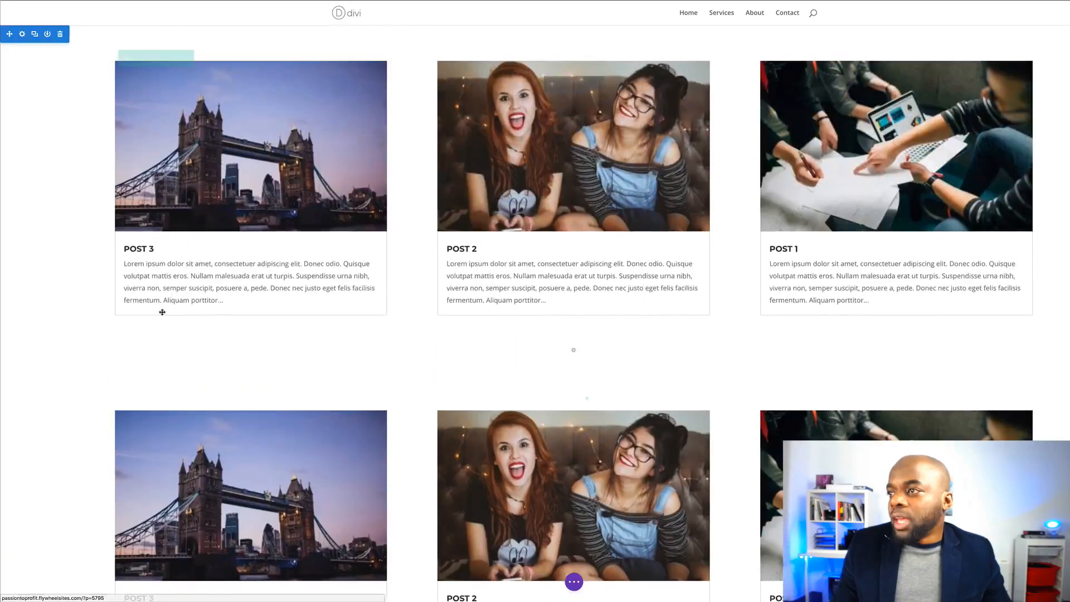
pyautogui.scroll(-4, 161, 323)
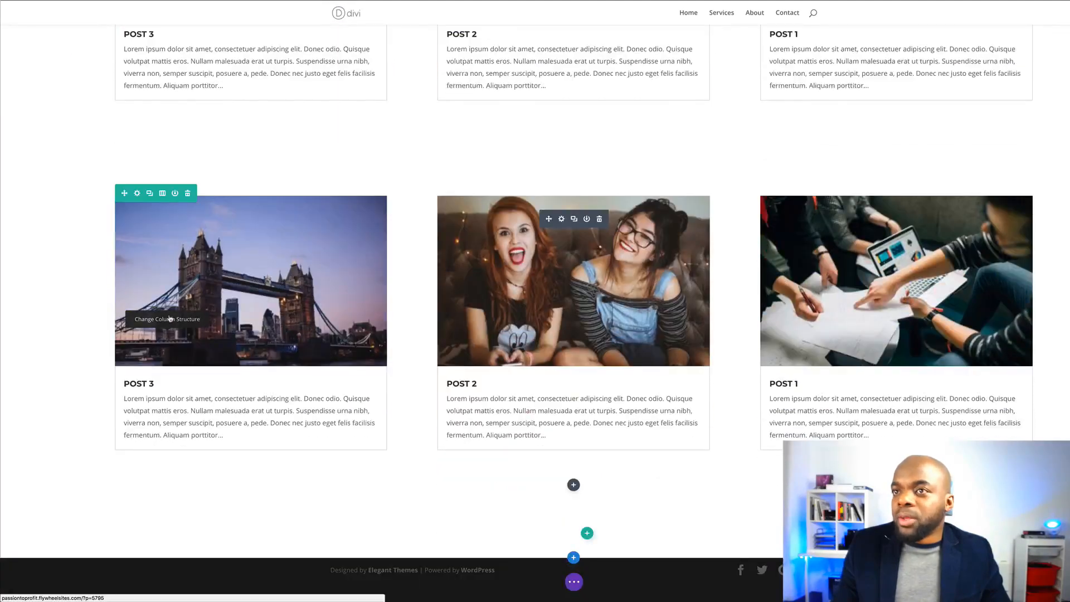
pyautogui.scroll(4, 169, 318)
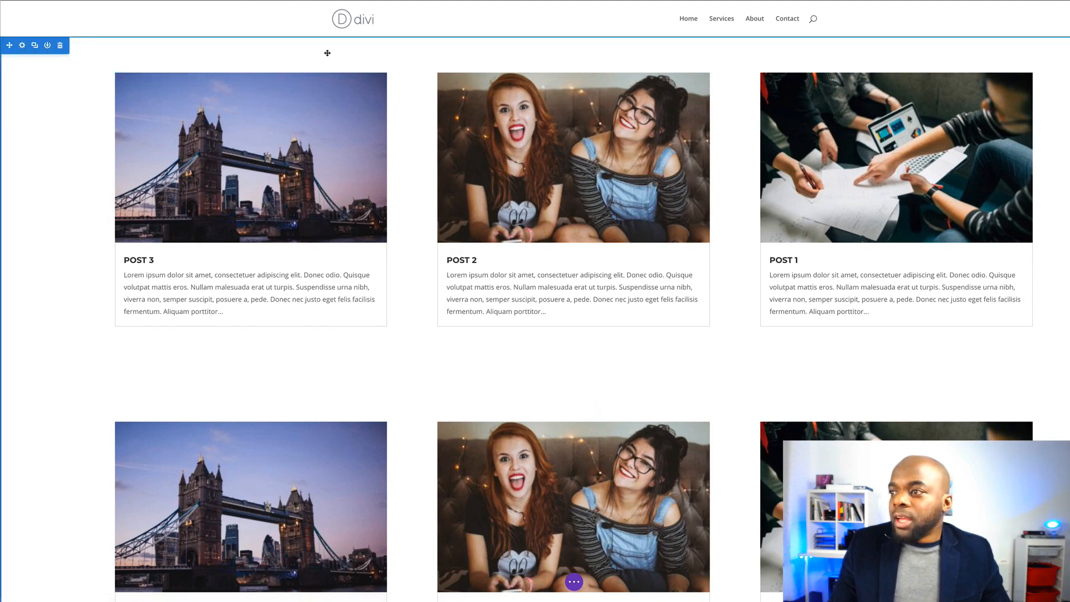
pyautogui.scroll(-4, 442, 287)
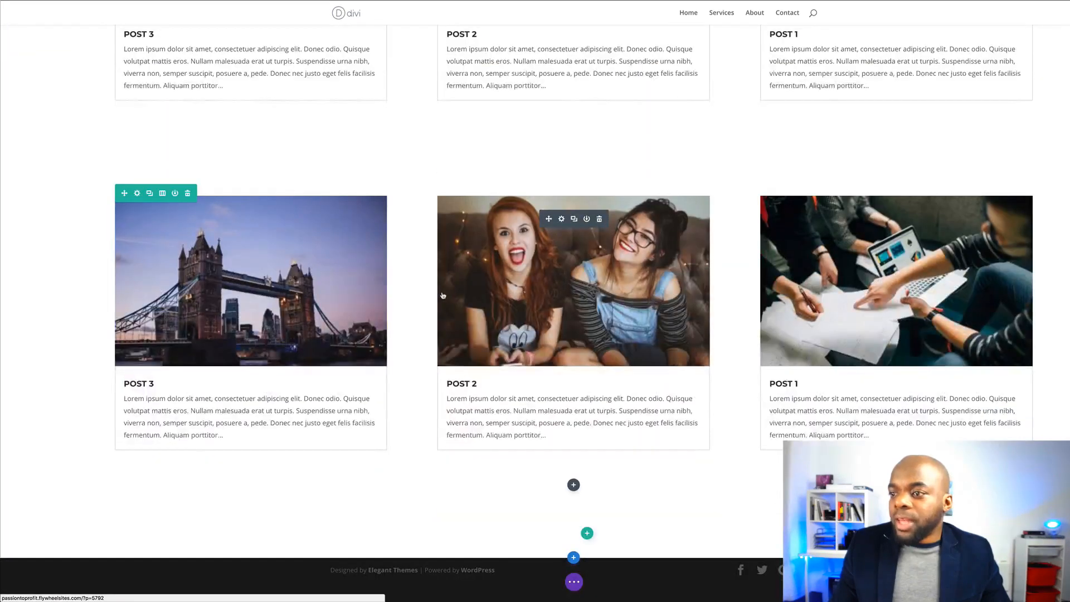
pyautogui.scroll(4, 443, 295)
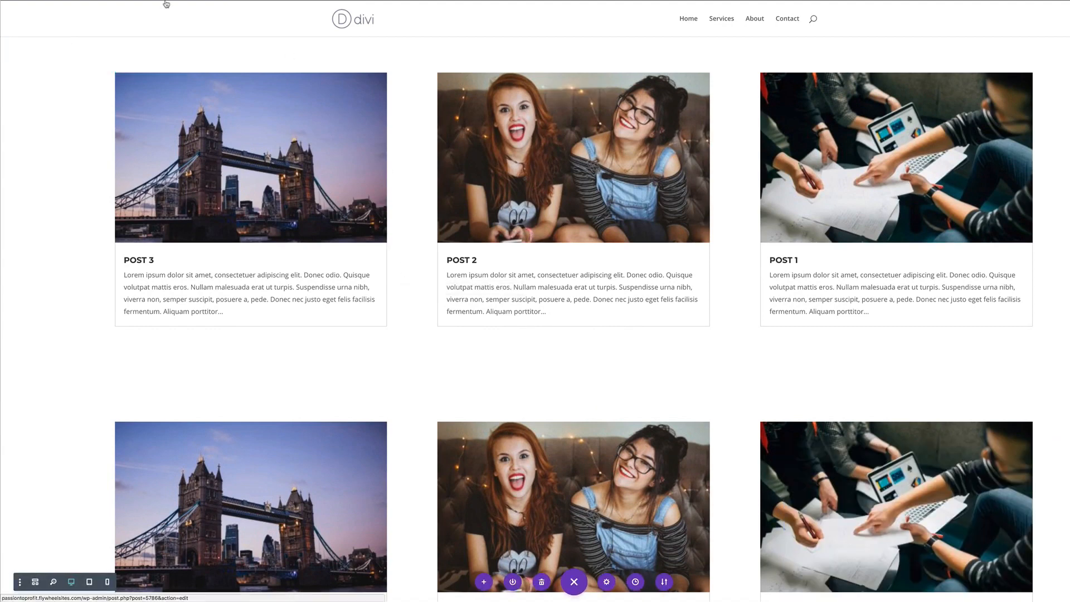
# Leave the Blog page builder and open the Services page in the Visual Builder
pyautogui.moveTo(174, 8)
pyautogui.click(210, 40)
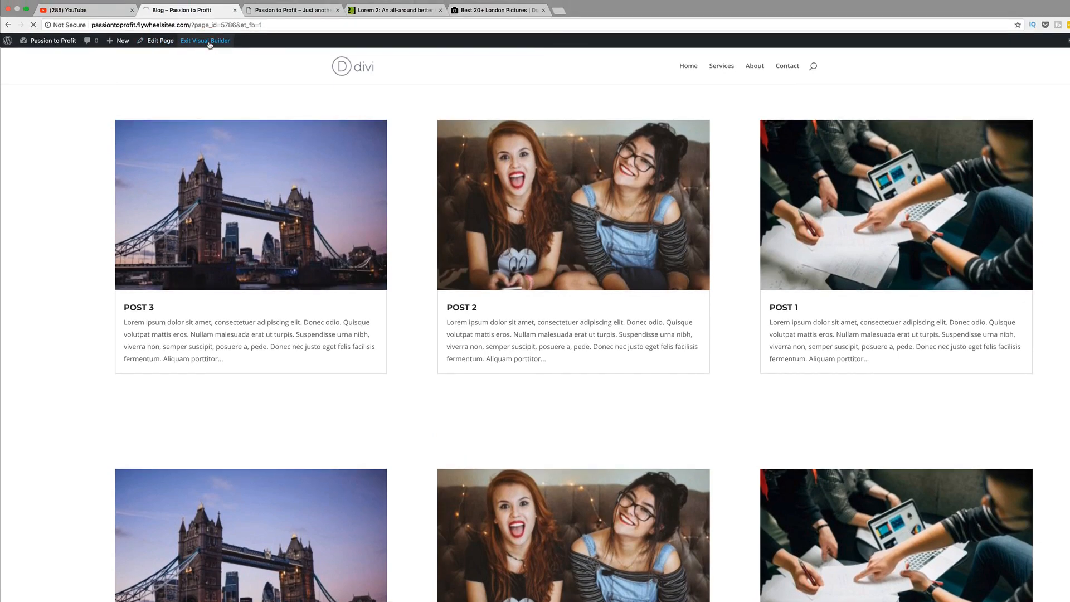
pyautogui.click(722, 67)
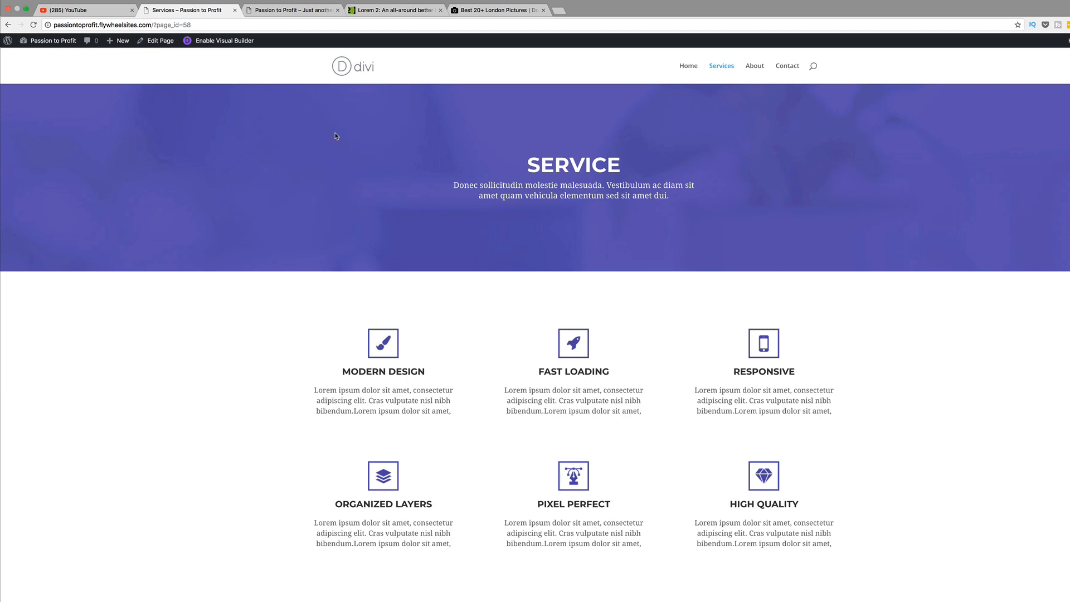
pyautogui.click(213, 40)
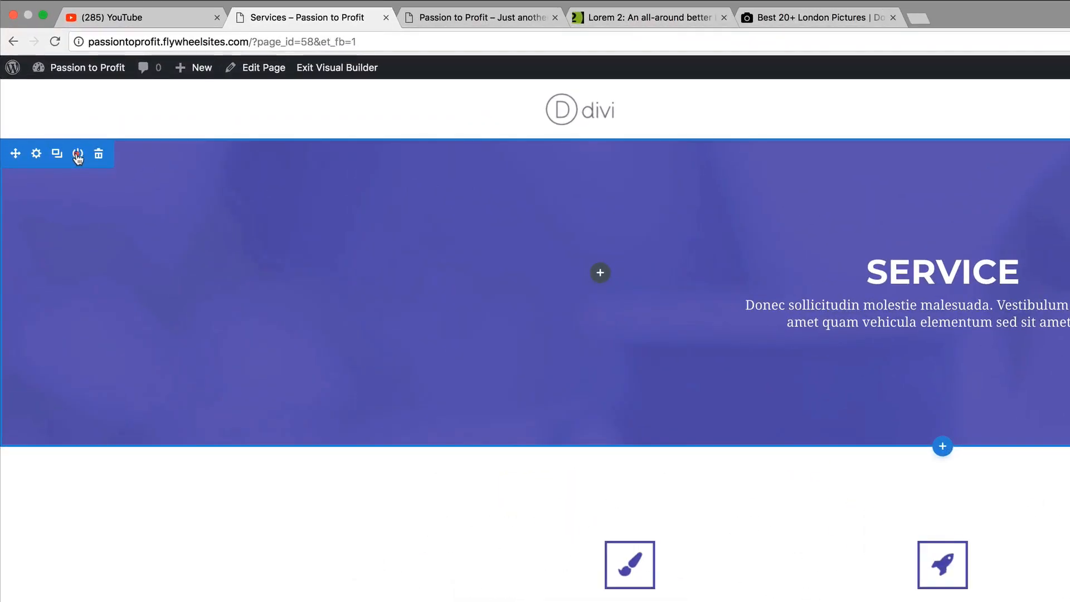
# Save the purple SERVICE header section to the Divi library as HEADINGS
pyautogui.click(48, 95)
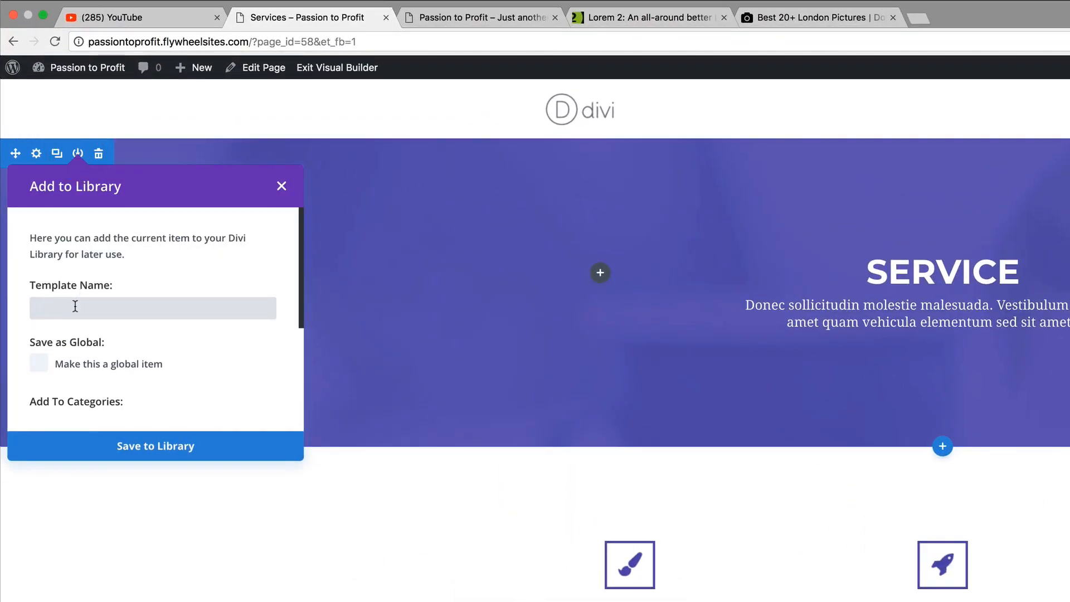
pyautogui.write('HEADINGS')
pyautogui.click(174, 448)
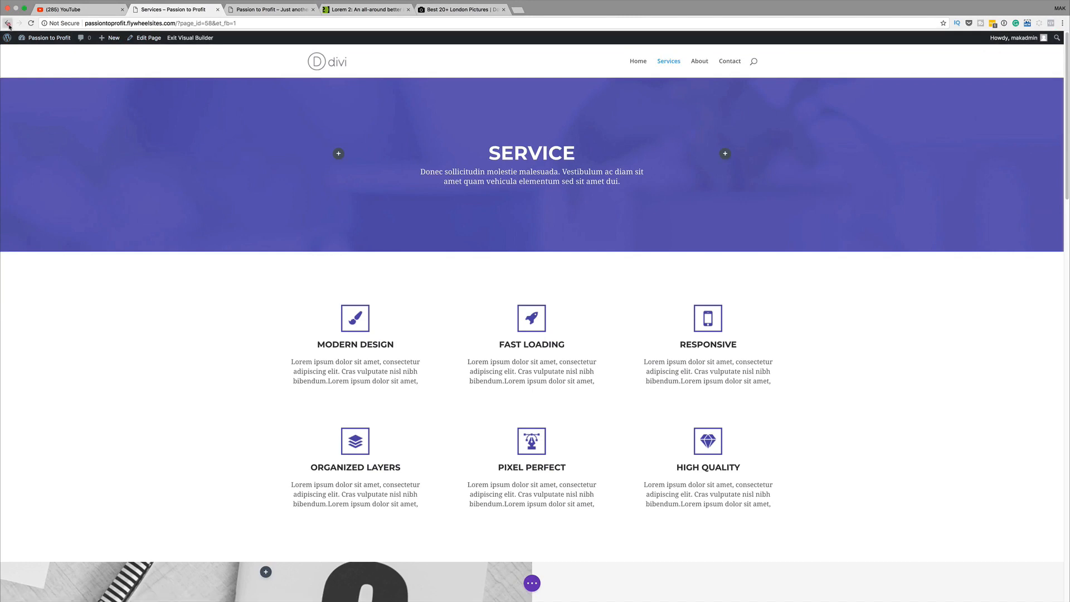
# Back on the Blog page, insert the HEADINGS library section above the post grids
pyautogui.click(7, 23)
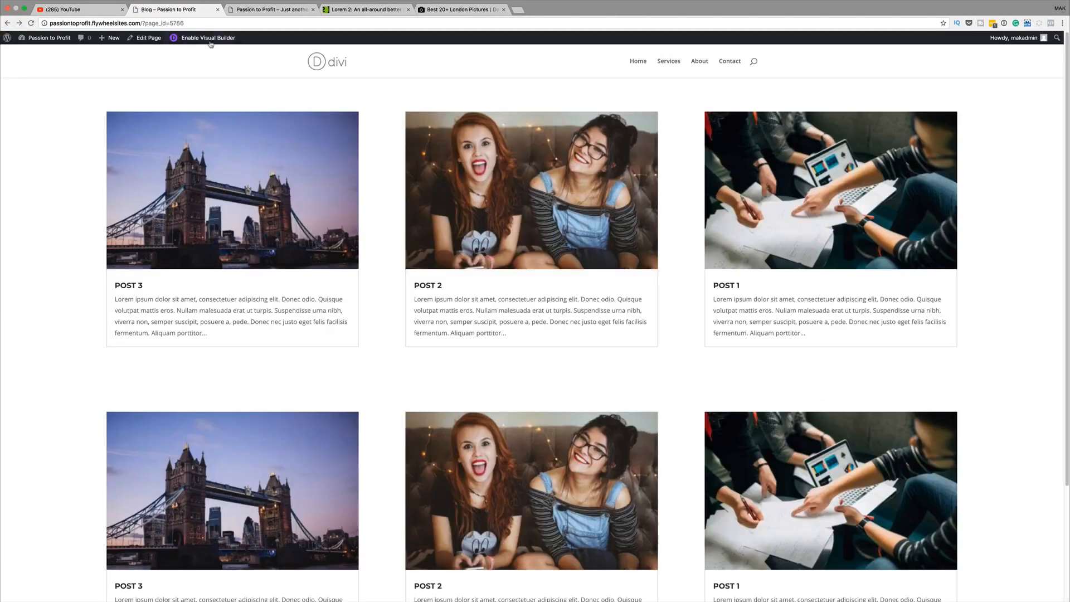
pyautogui.click(209, 39)
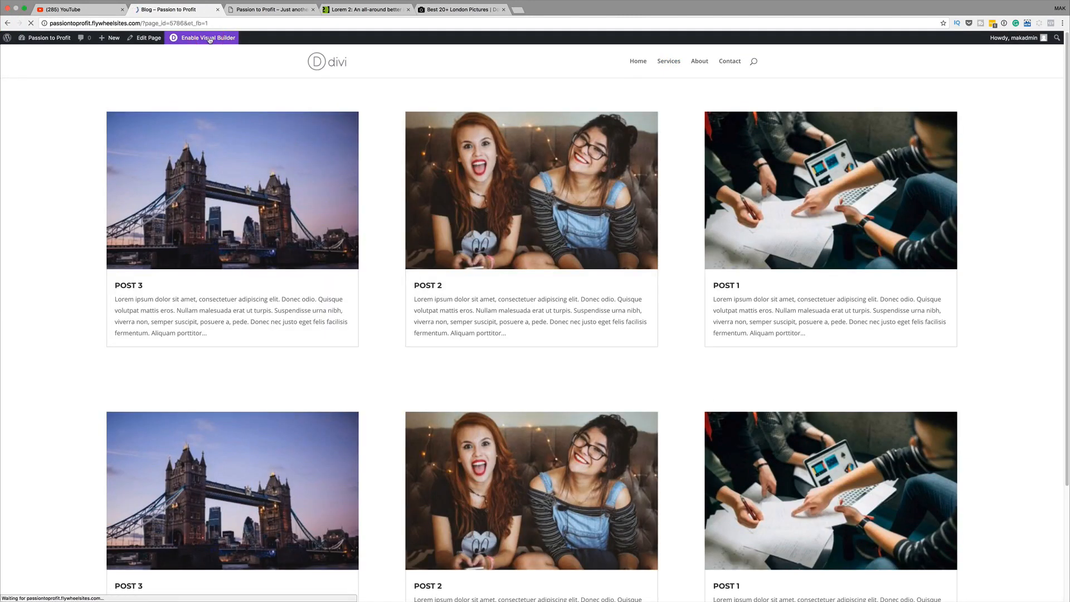
pyautogui.scroll(-4, 563, 550)
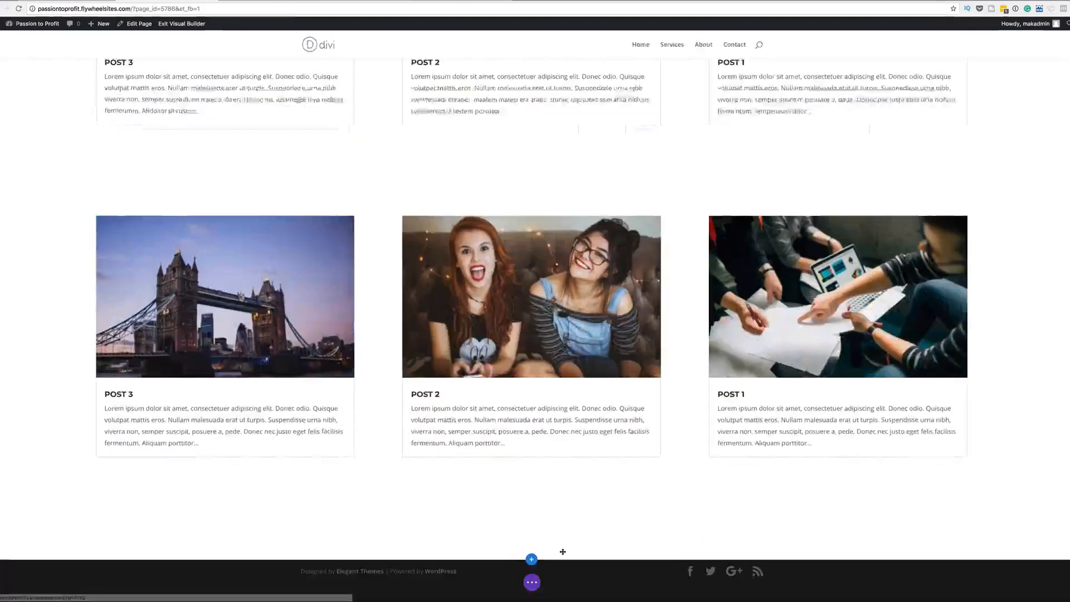
pyautogui.click(531, 559)
pyautogui.click(532, 499)
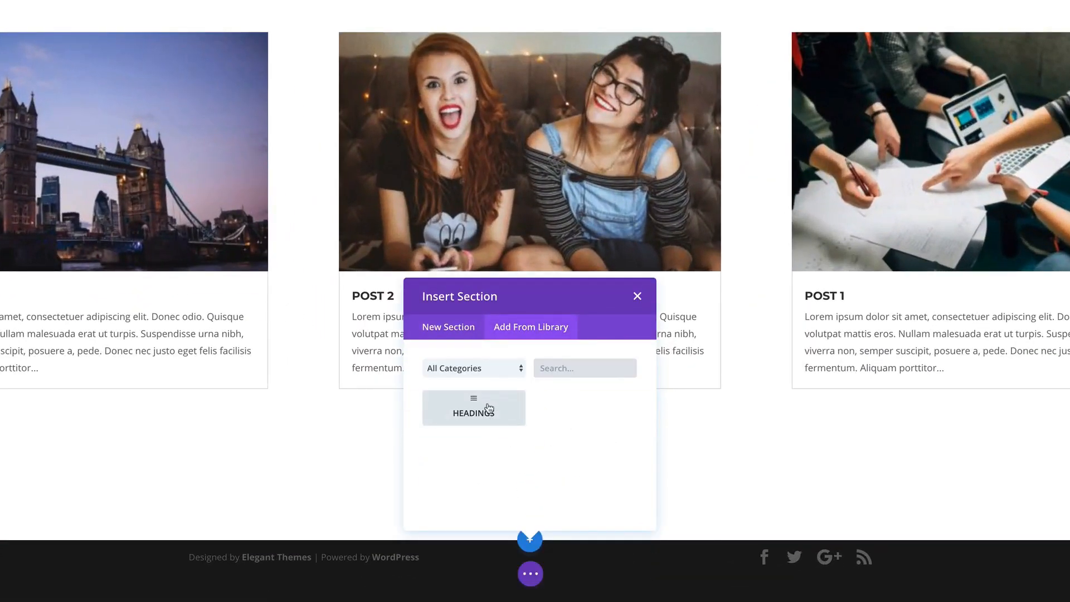
pyautogui.click(487, 409)
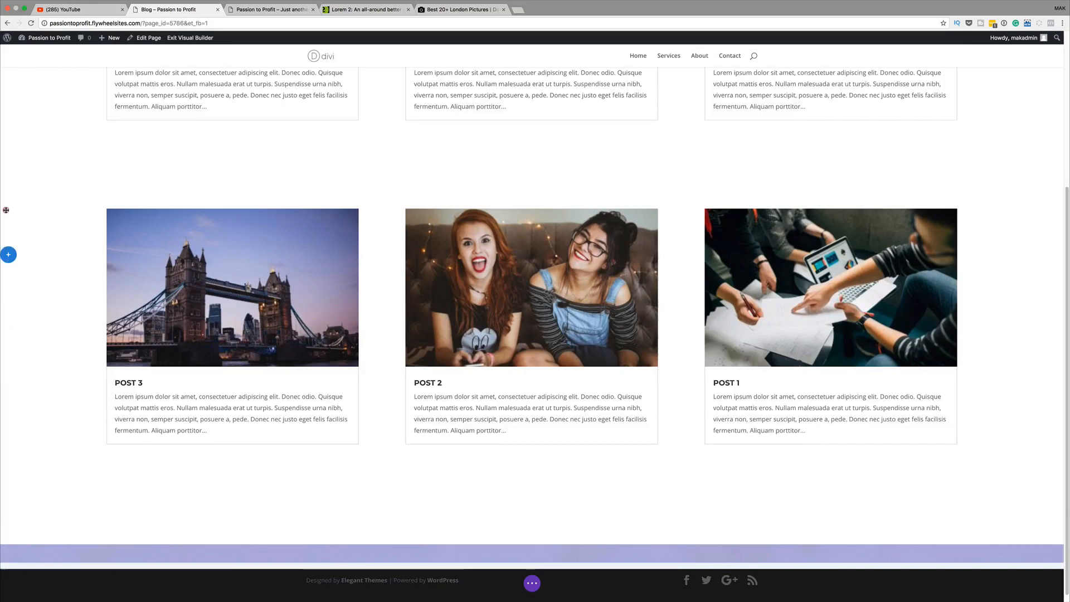
pyautogui.scroll(3, 5, 210)
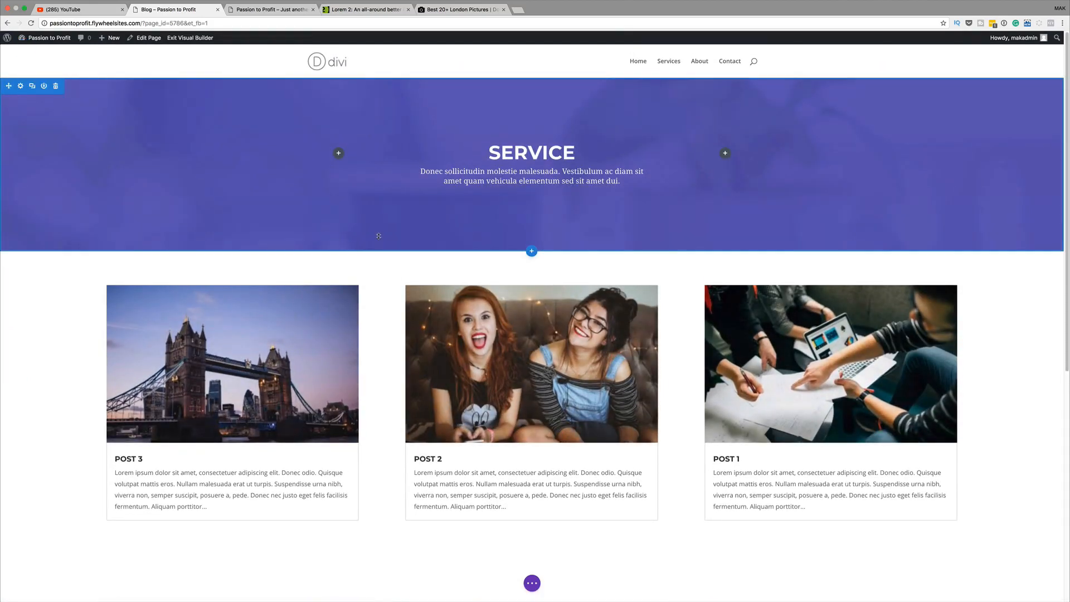
# Change the header heading text from SERVICE to BLOG
pyautogui.click(521, 149)
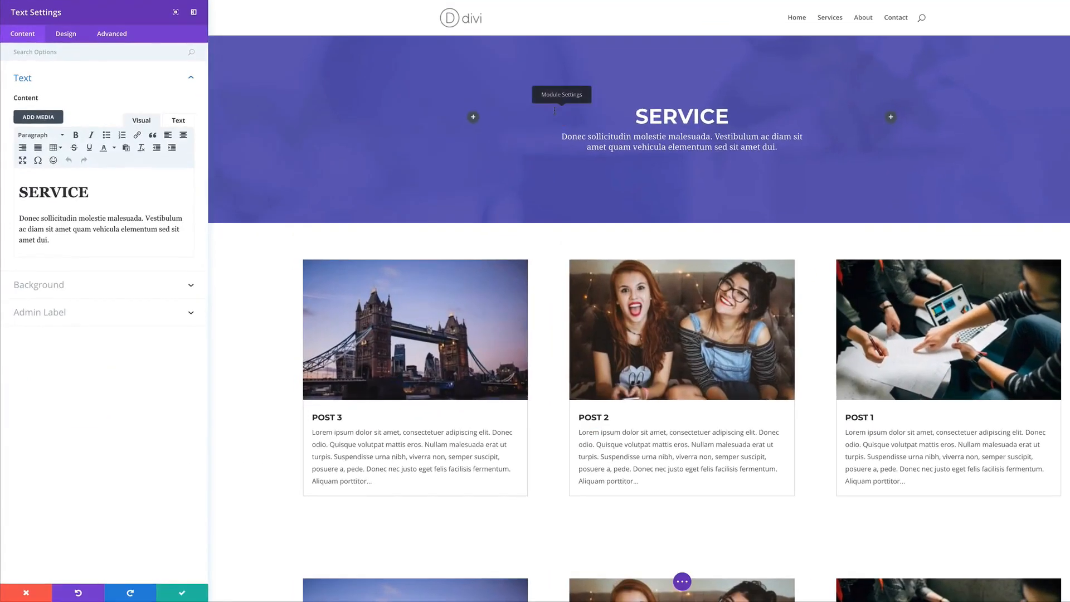
pyautogui.click(85, 192)
pyautogui.moveTo(84, 192); pyautogui.dragTo(12, 189)
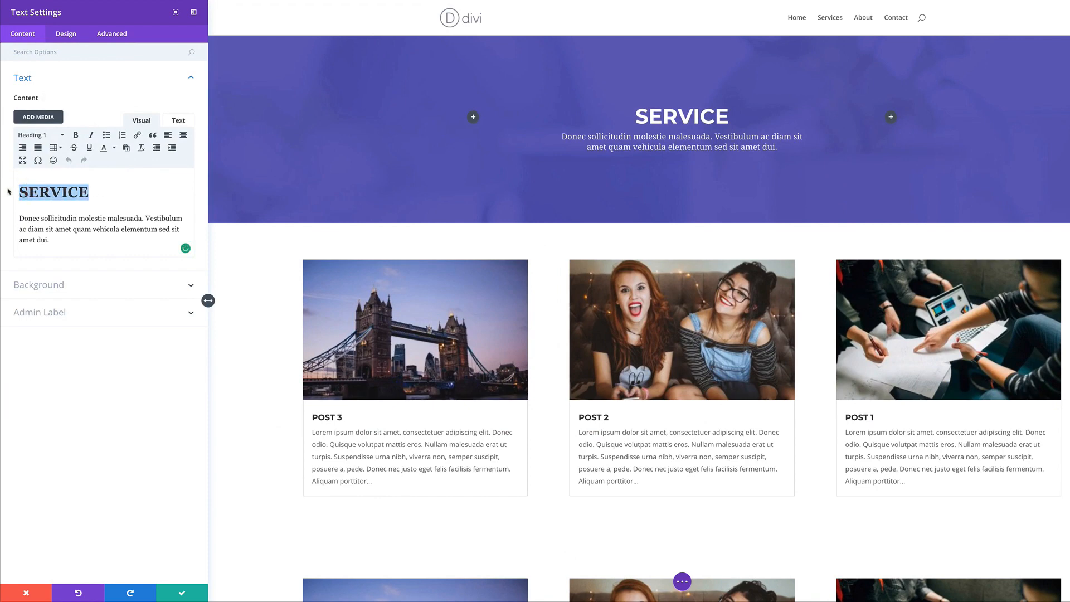
pyautogui.write('BLOG')
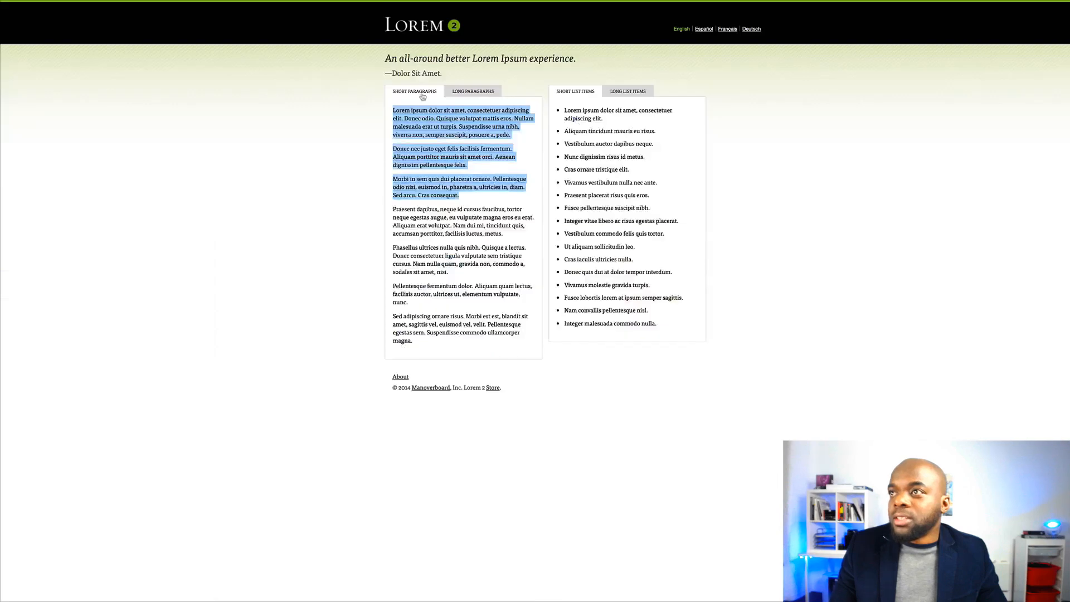
# Replace the subtitle with a paragraph copied from Lorem 2 and save the text module
pyautogui.click(420, 116)
pyautogui.moveTo(392, 149); pyautogui.dragTo(477, 166)
pyautogui.hotkey('ctrl', 'c')
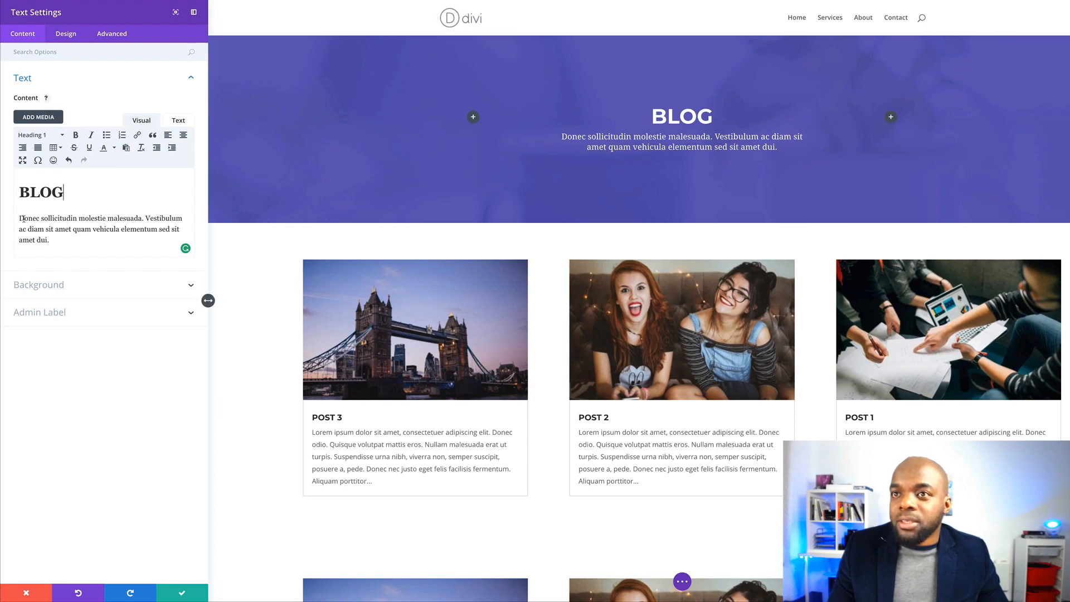
pyautogui.moveTo(24, 219); pyautogui.dragTo(53, 241)
pyautogui.hotkey('ctrl', 'v')
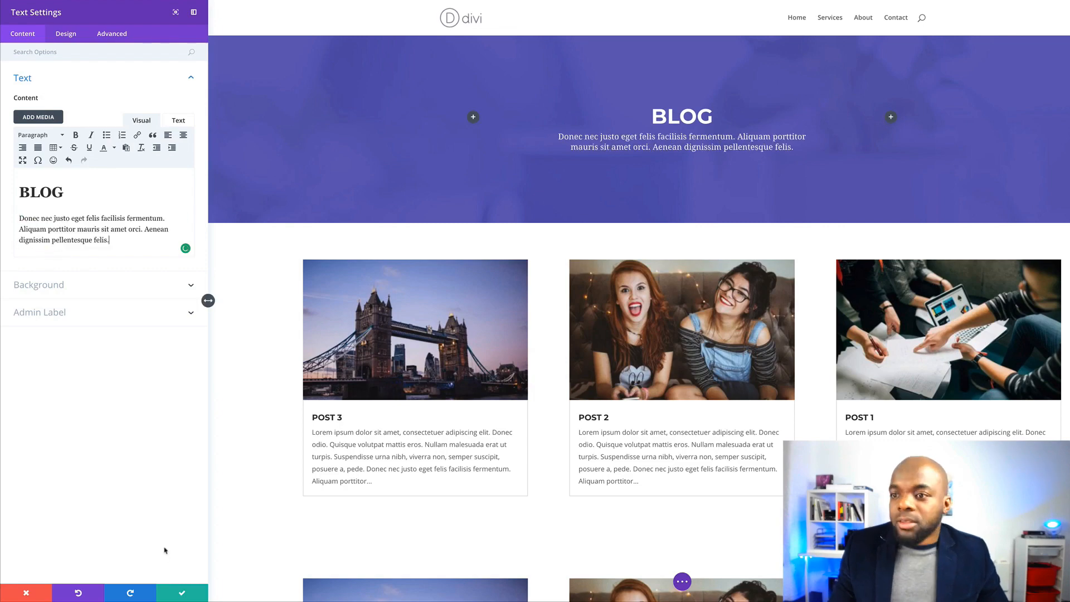
pyautogui.click(182, 595)
pyautogui.scroll(-4, 48, 375)
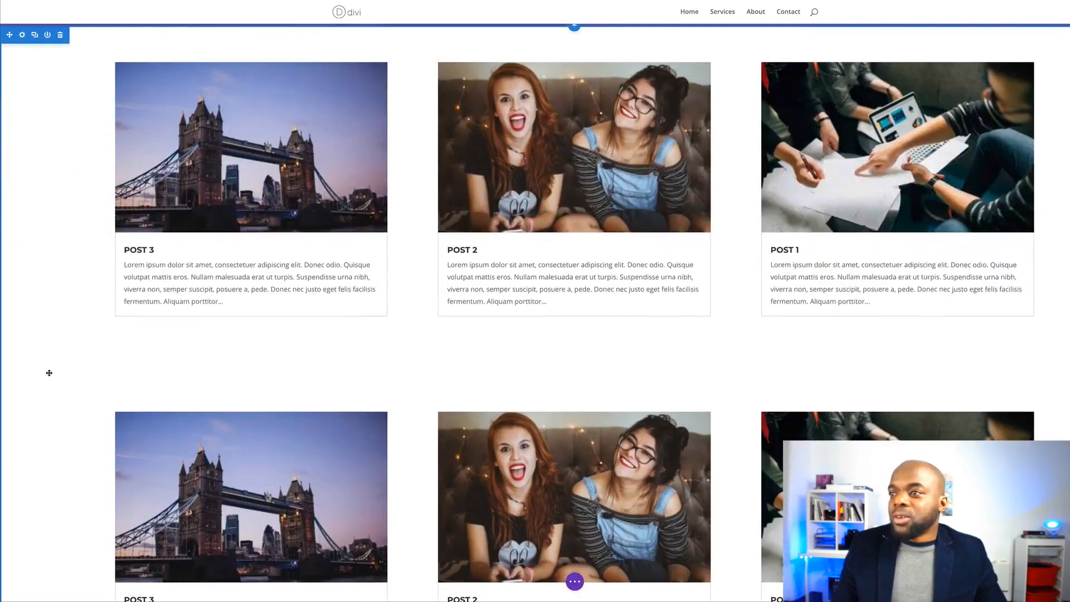
pyautogui.scroll(3, 156, 339)
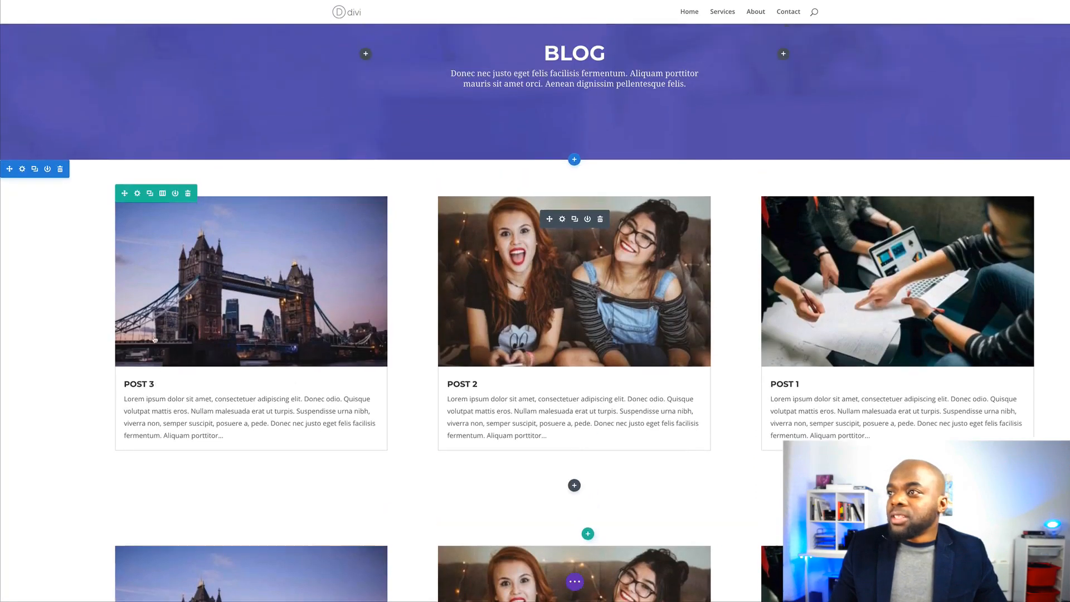
pyautogui.scroll(2, 155, 340)
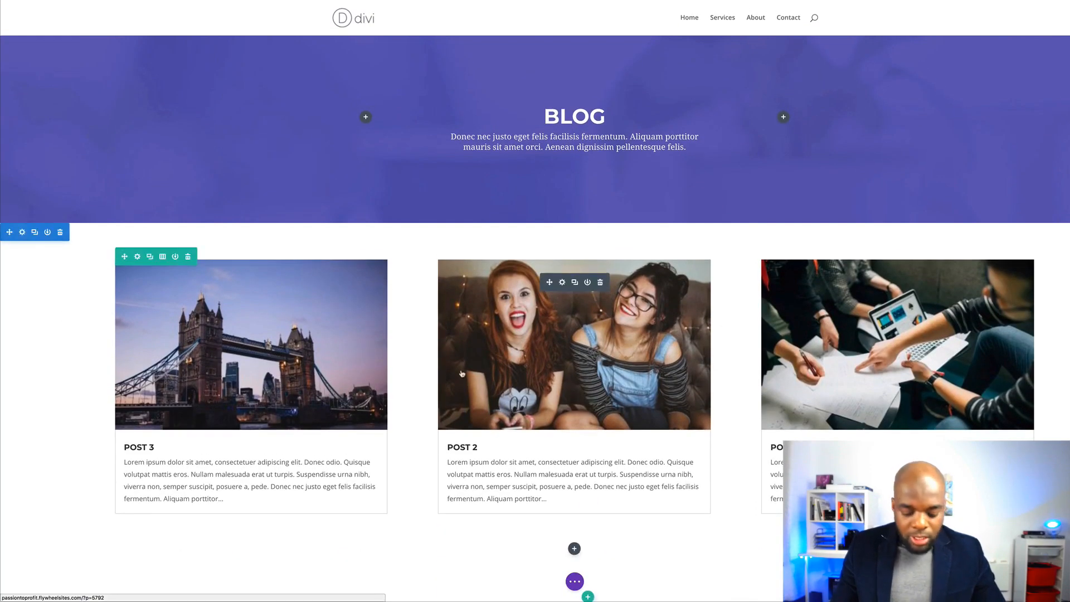
pyautogui.press('super+s')
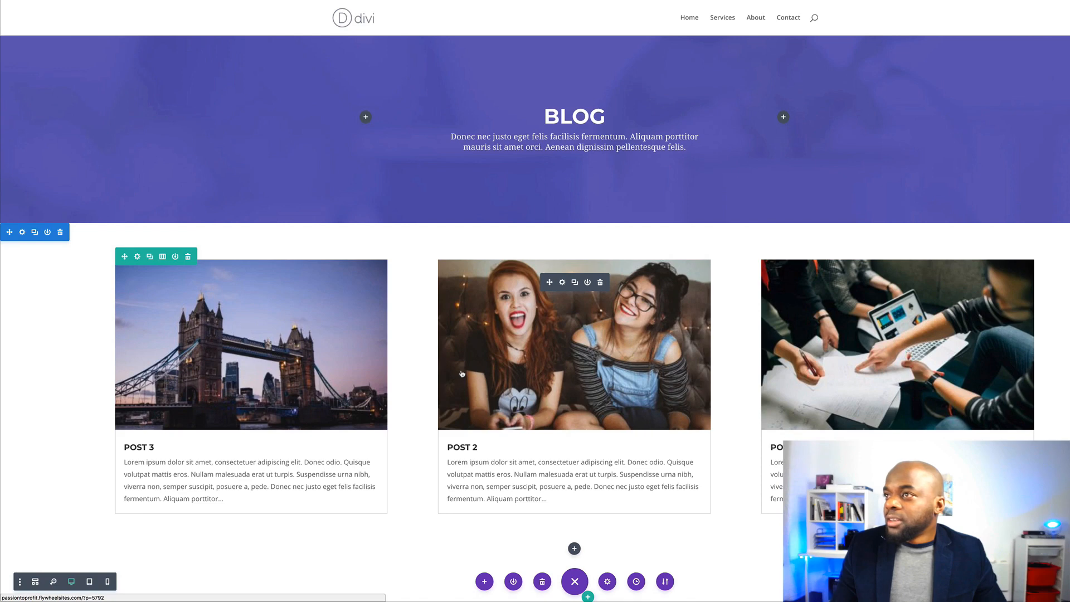
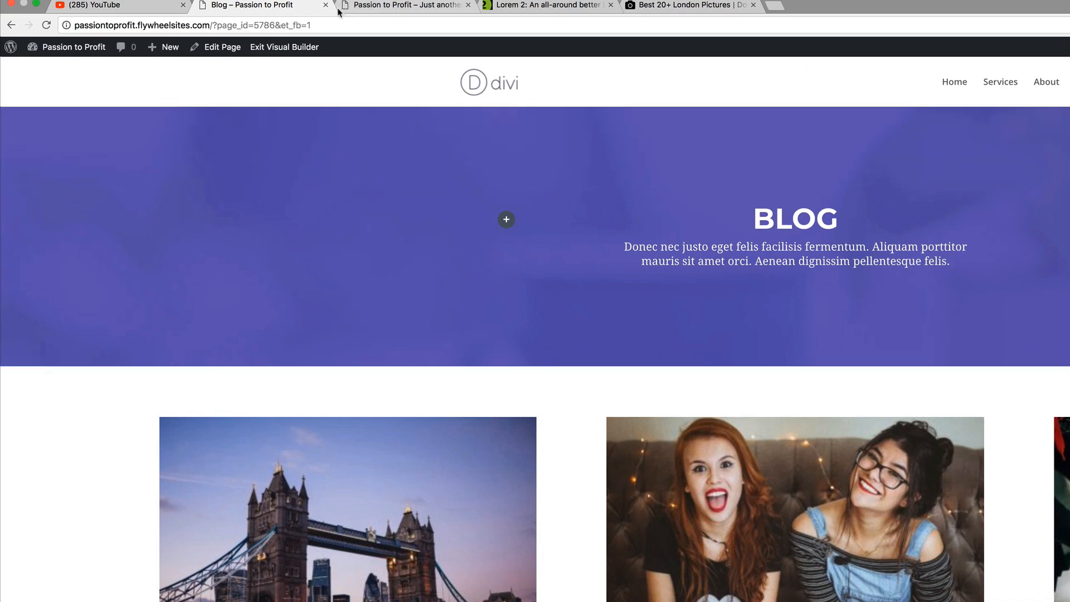
# Add the Blog page to the main menu and place it between About and Services
pyautogui.click(377, 6)
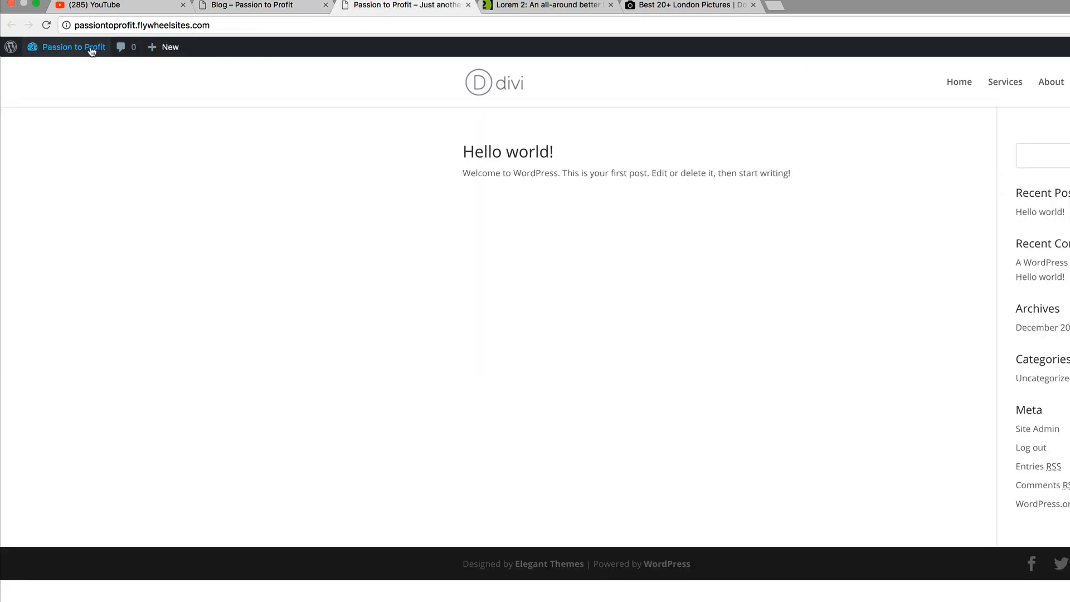
pyautogui.moveTo(84, 47)
pyautogui.click(68, 70)
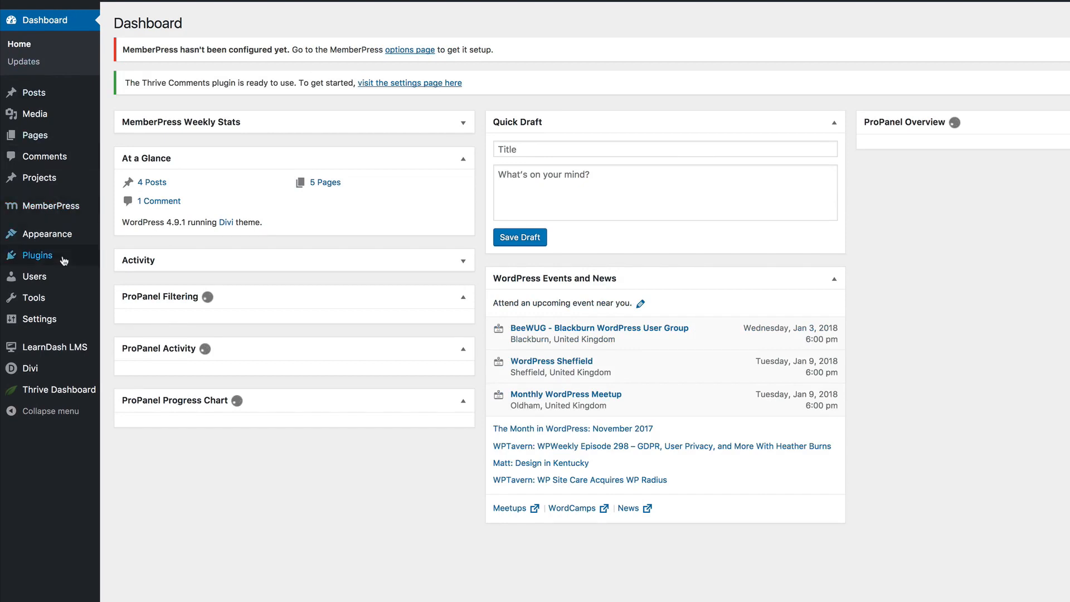
pyautogui.moveTo(67, 241)
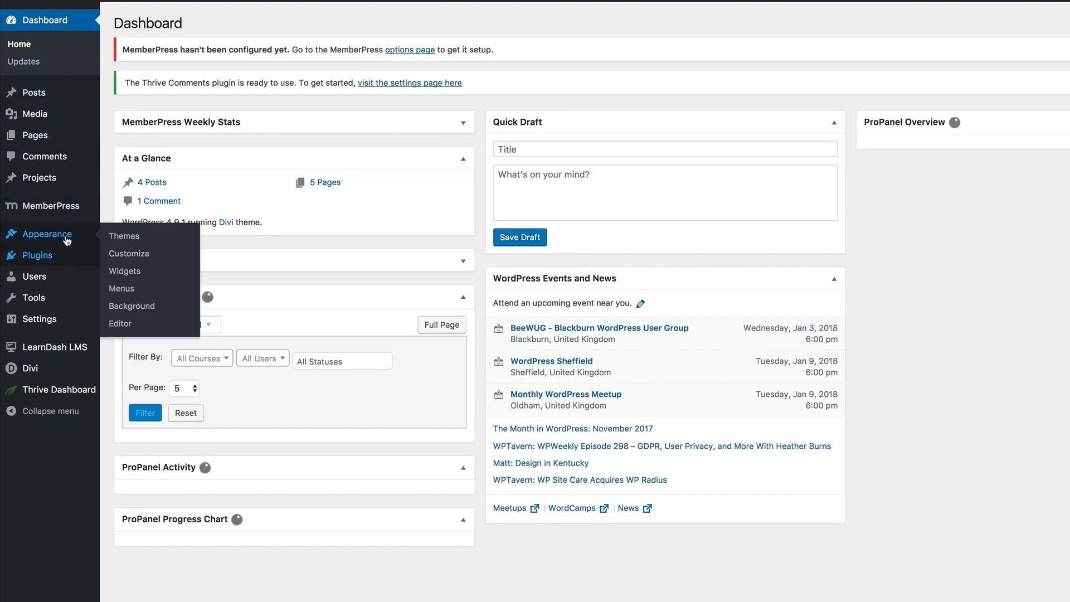
pyautogui.click(124, 290)
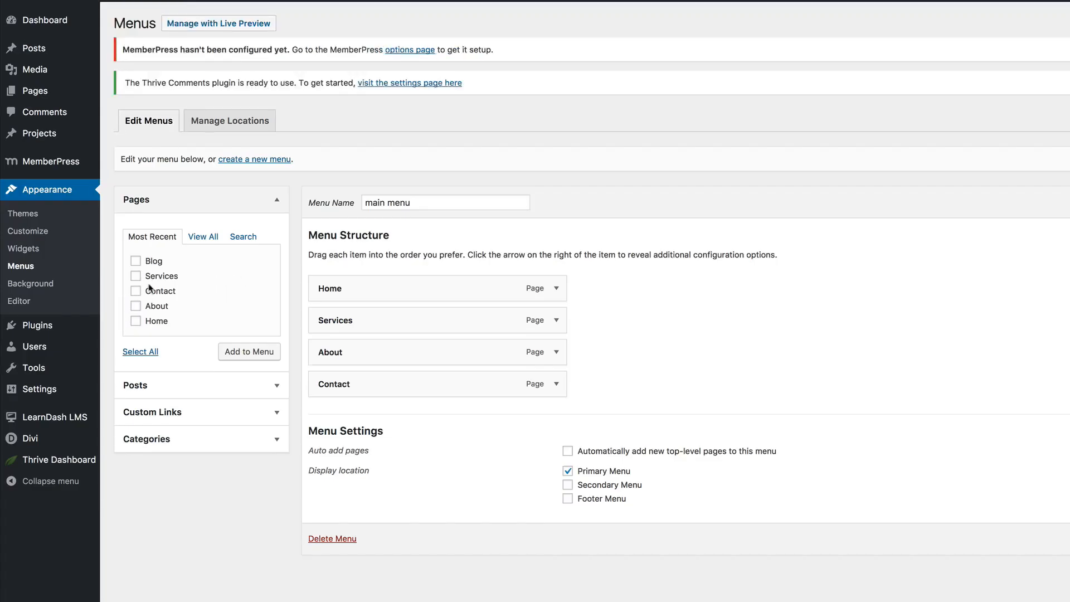
pyautogui.click(143, 262)
pyautogui.click(255, 355)
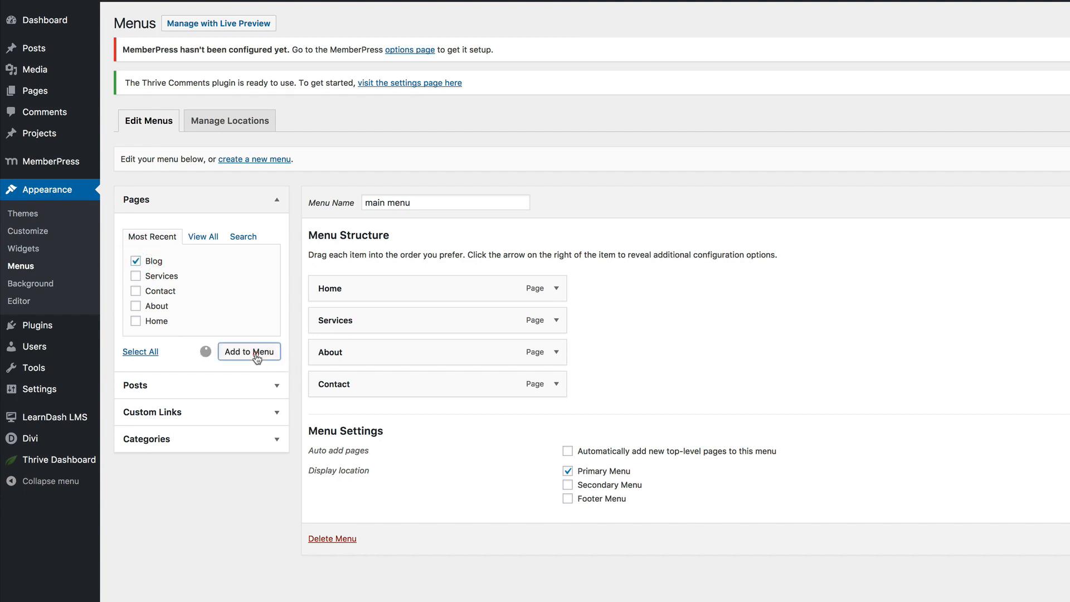
pyautogui.moveTo(396, 416); pyautogui.dragTo(400, 353)
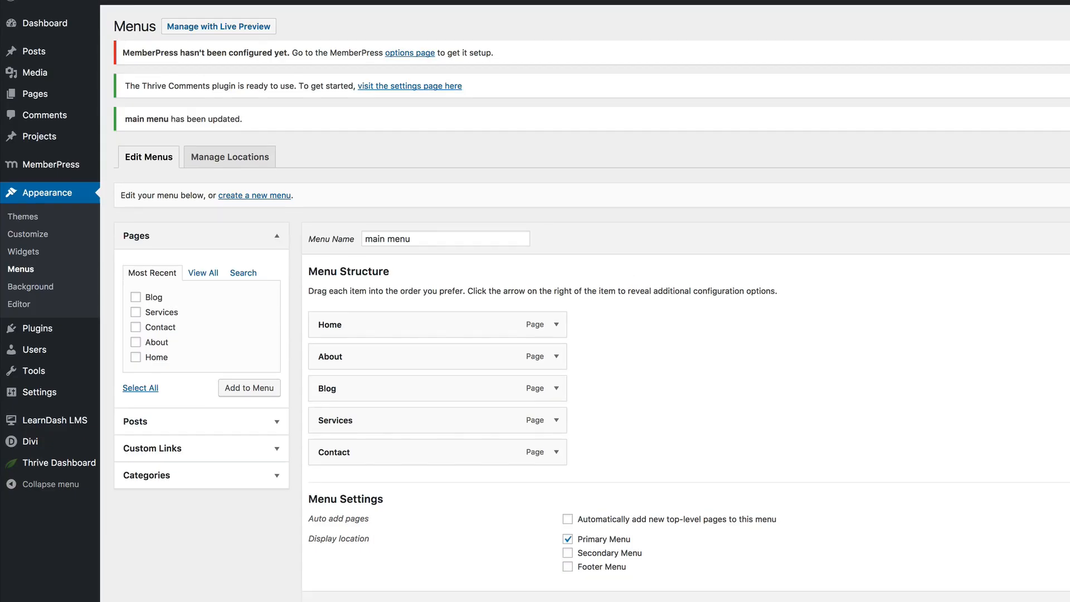
# Visit the live site and open the Blog page from the header menu
pyautogui.moveTo(69, 42)
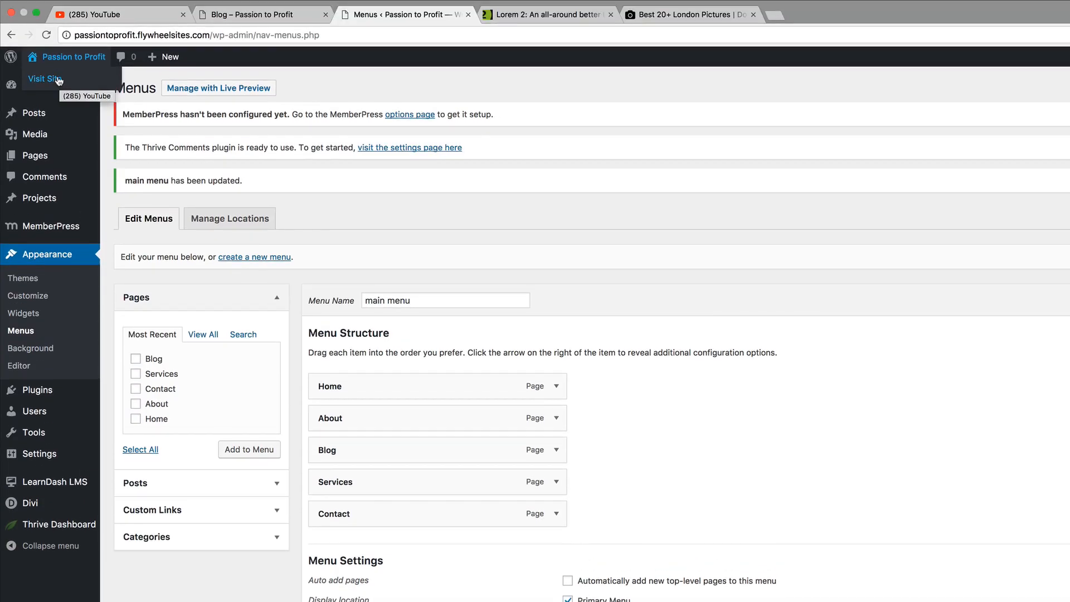
pyautogui.click(58, 81)
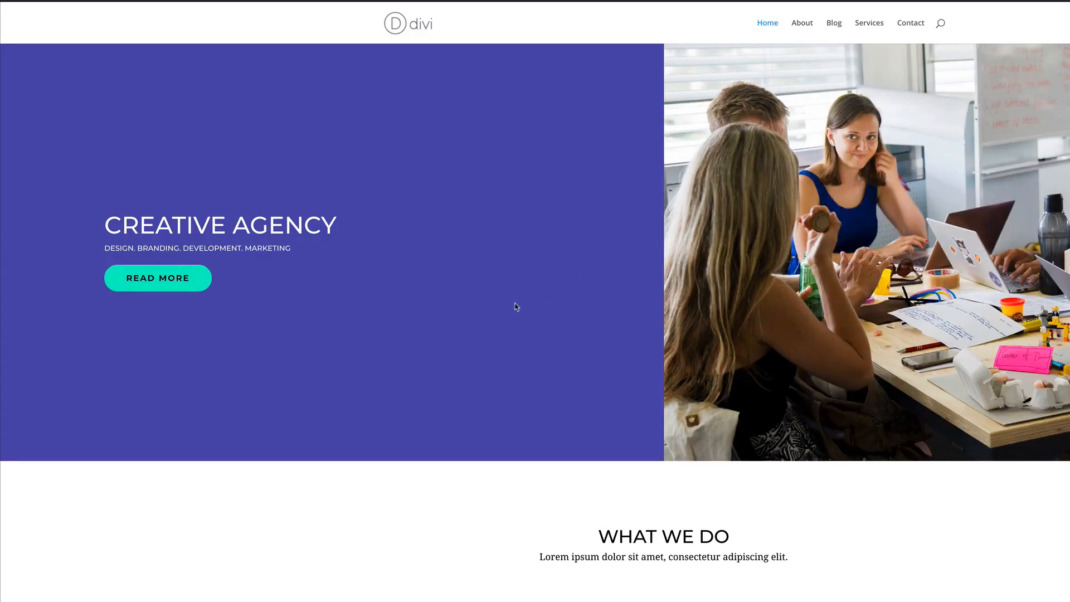
pyautogui.scroll(-10, 516, 306)
pyautogui.scroll(8, 517, 301)
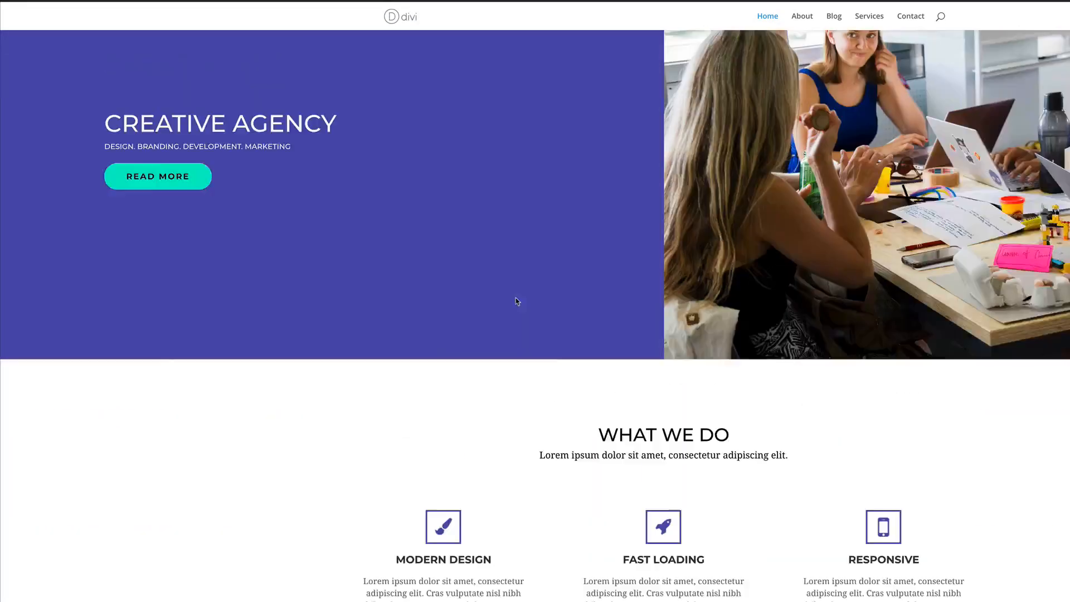
pyautogui.scroll(3, 517, 301)
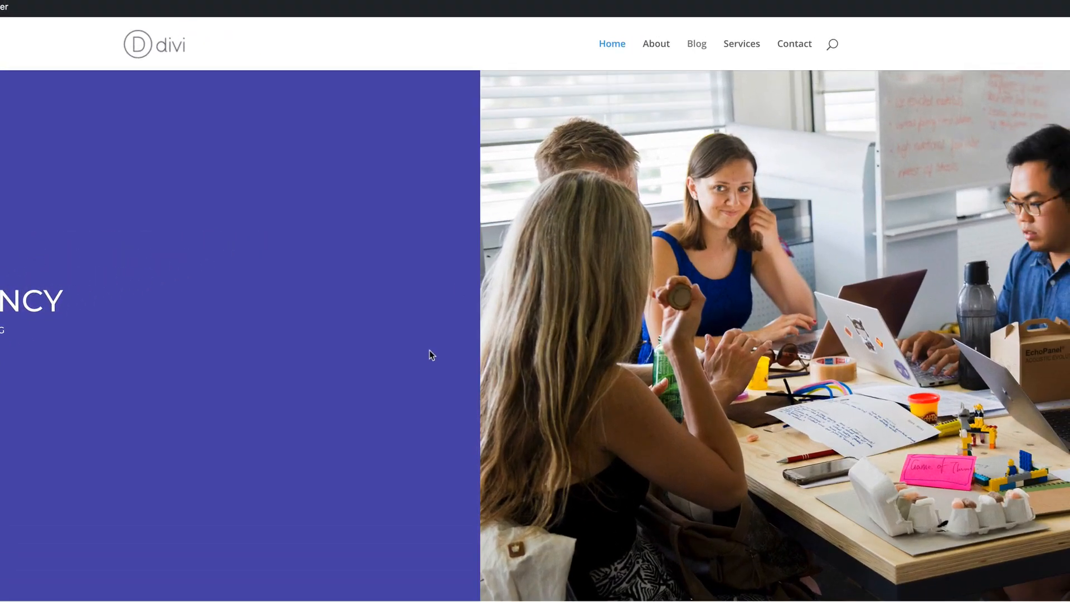
pyautogui.scroll(-1, 430, 354)
pyautogui.scroll(1, 430, 354)
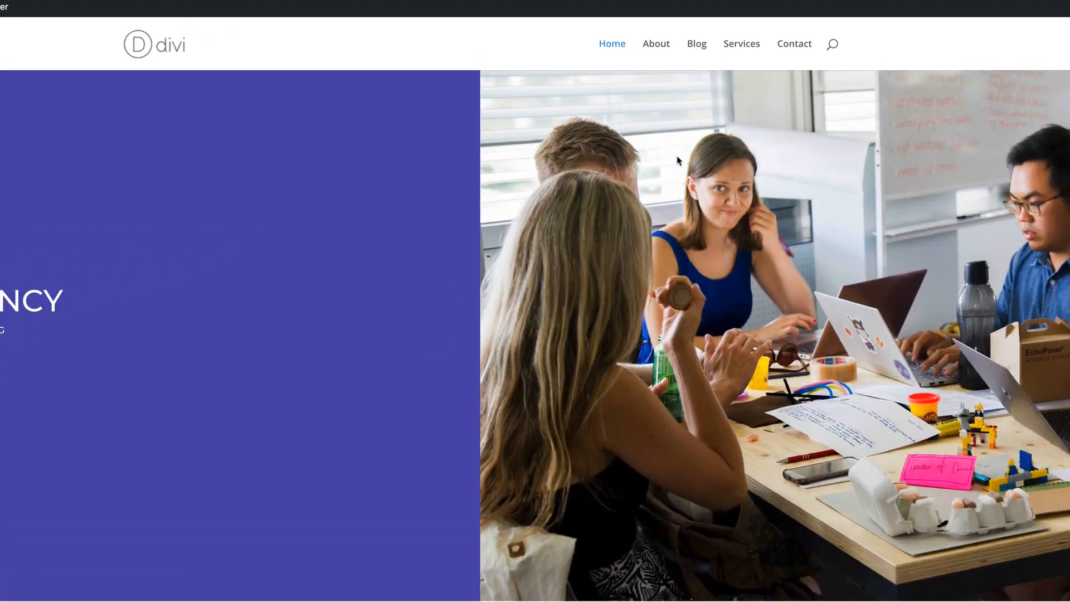
pyautogui.click(698, 45)
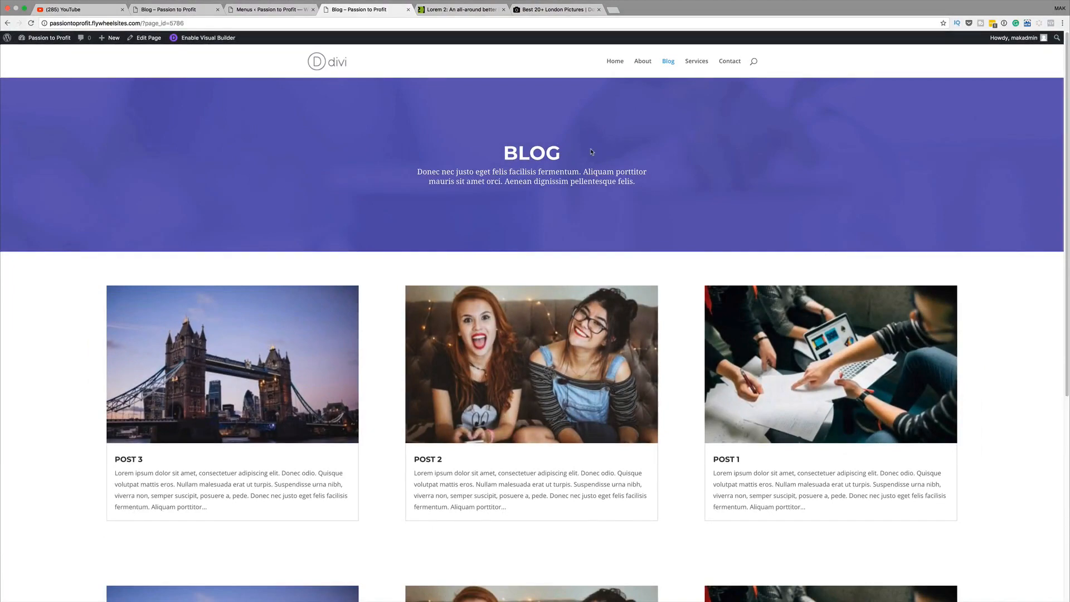
pyautogui.scroll(-5, 483, 300)
pyautogui.scroll(5, 214, 365)
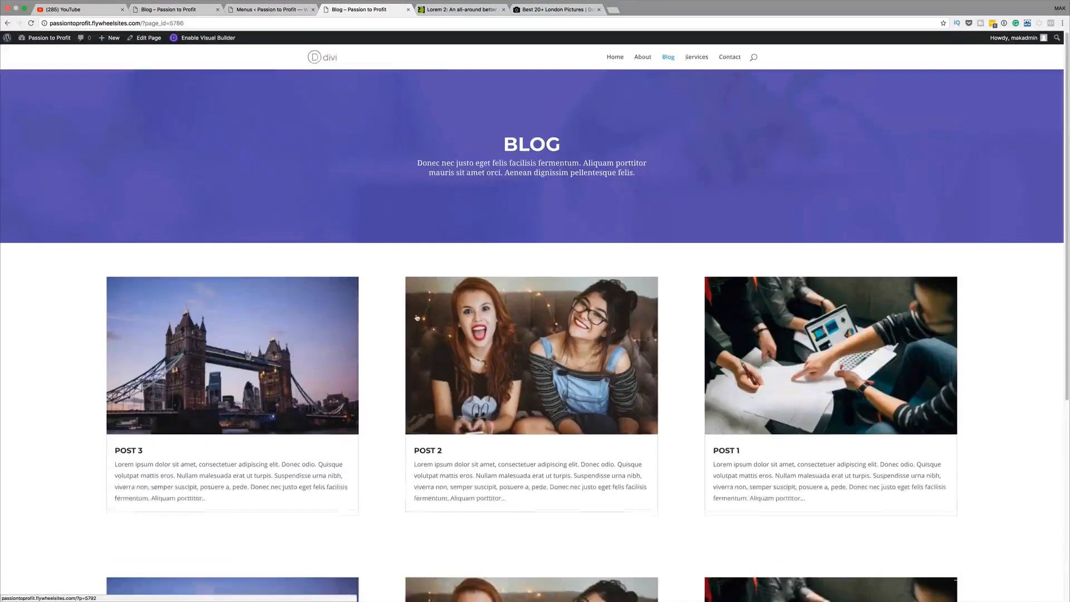
# Check the Post 3 article, then the Services and Contact pages from the menu
pyautogui.click(211, 412)
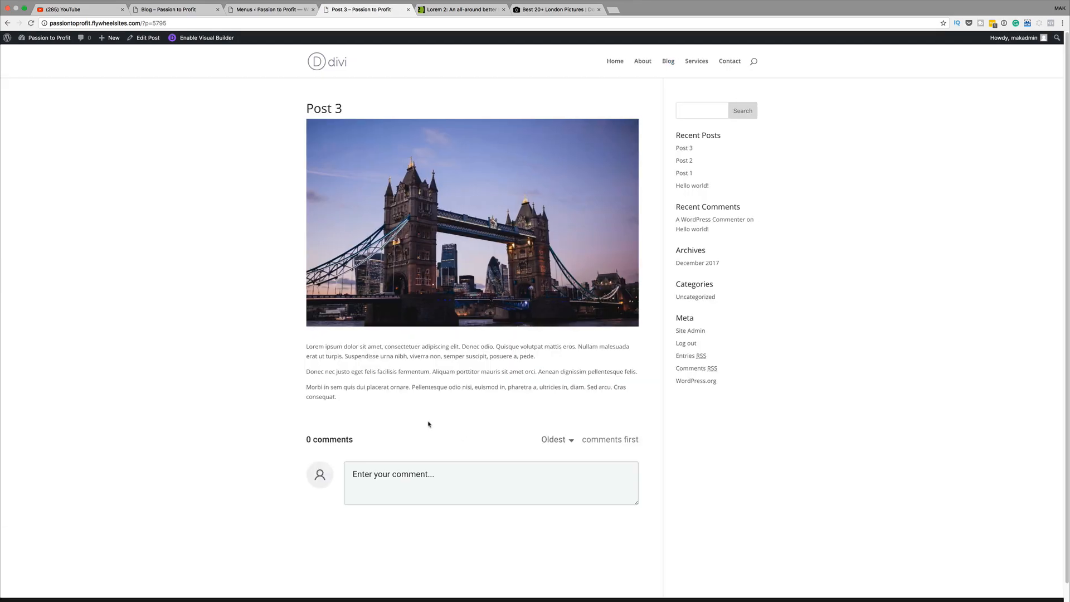
pyautogui.click(8, 23)
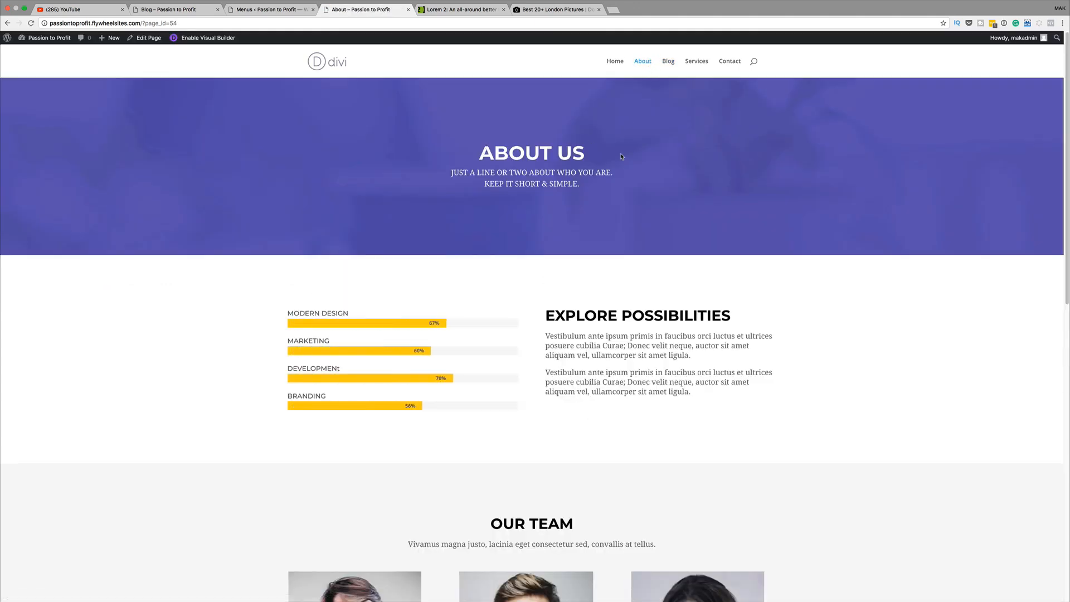
pyautogui.click(700, 61)
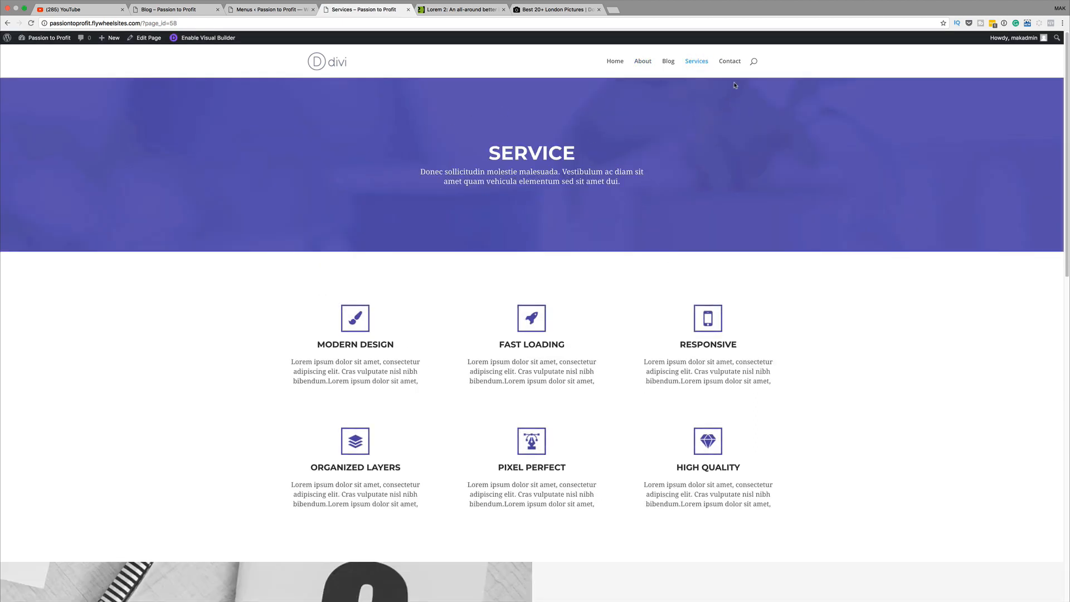
pyautogui.click(731, 62)
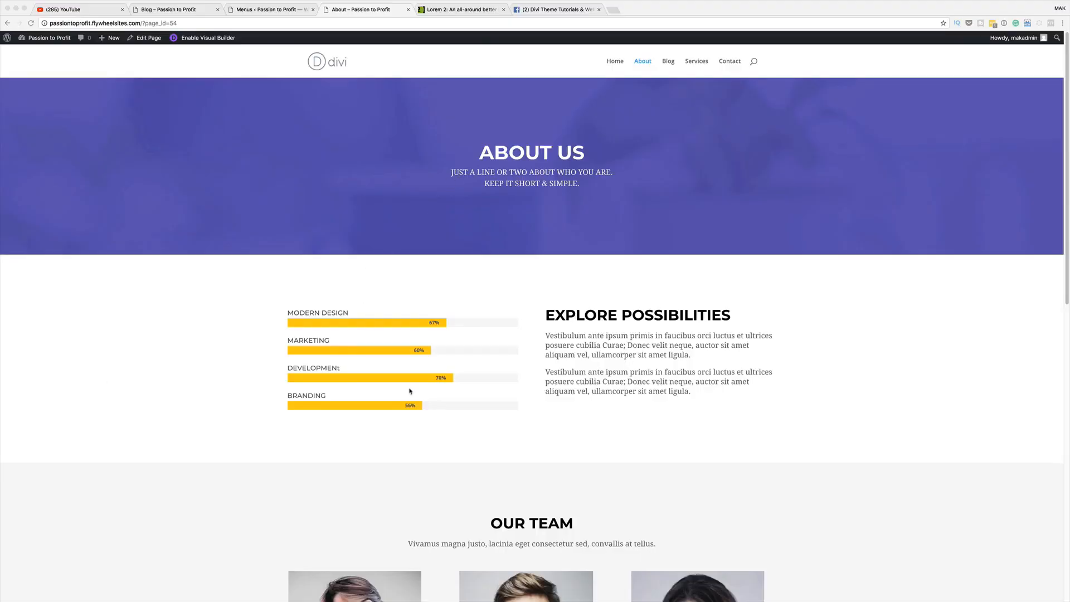
pyautogui.scroll(-5, 368, 318)
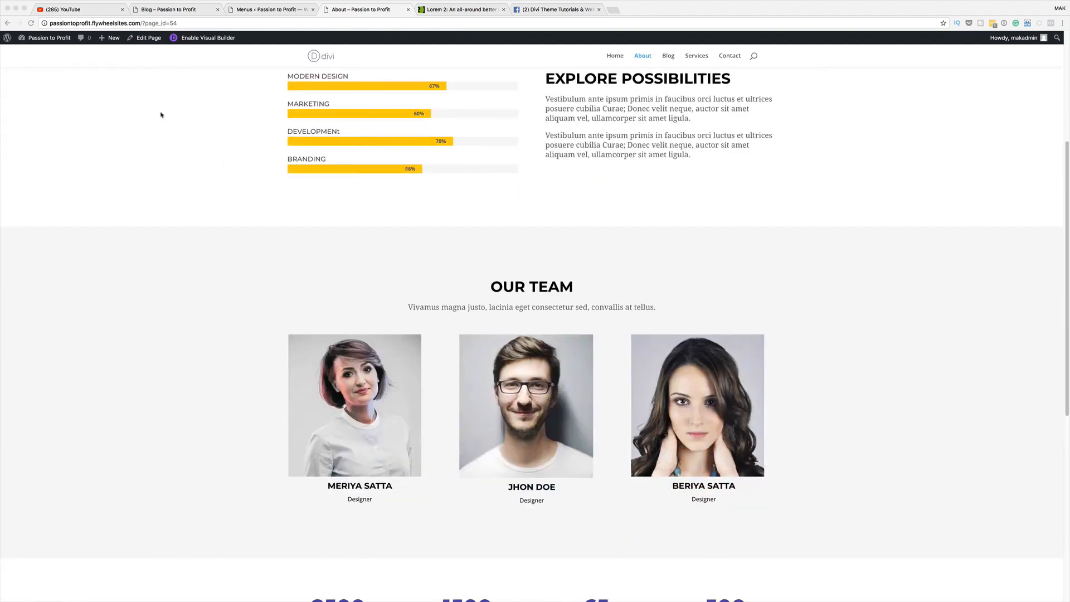
pyautogui.scroll(3, 218, 144)
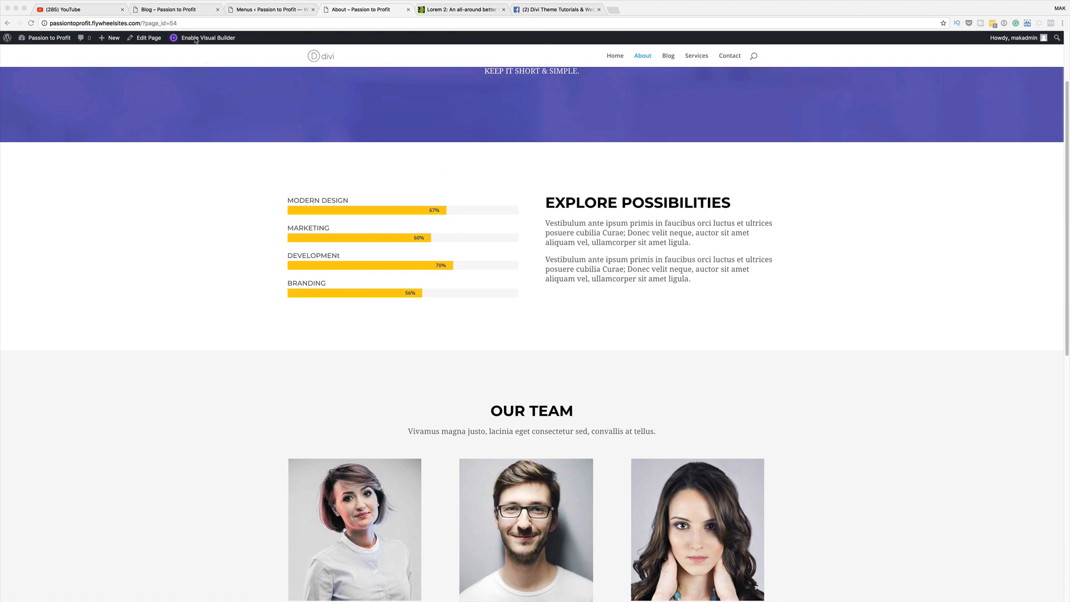
# Open the About page in the Divi visual builder and scroll to the team cards
pyautogui.click(214, 40)
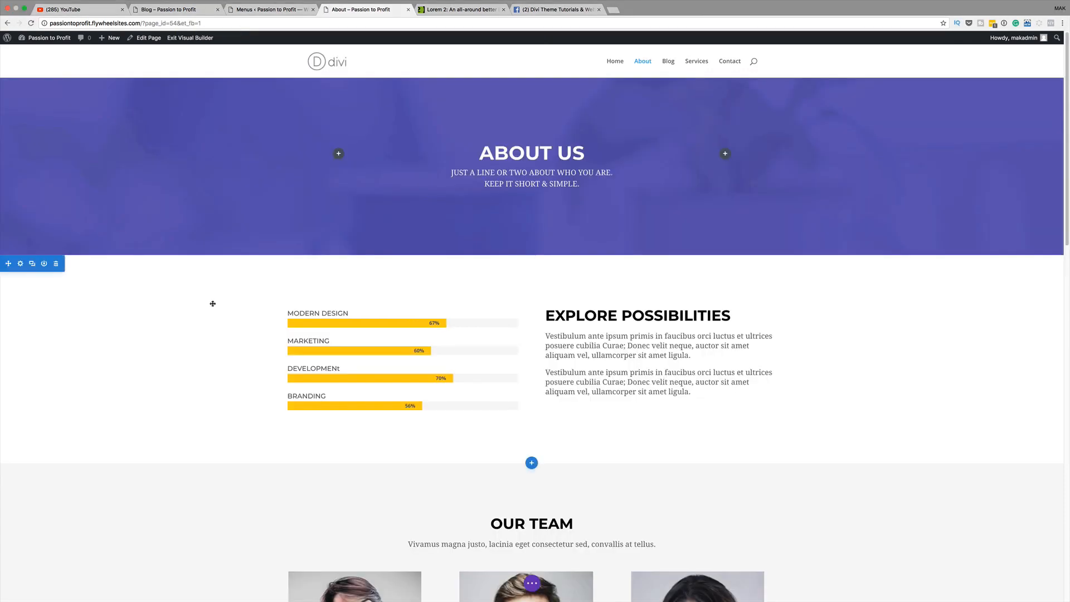
pyautogui.scroll(-5, 214, 306)
pyautogui.scroll(-1, 214, 306)
pyautogui.moveTo(363, 315)
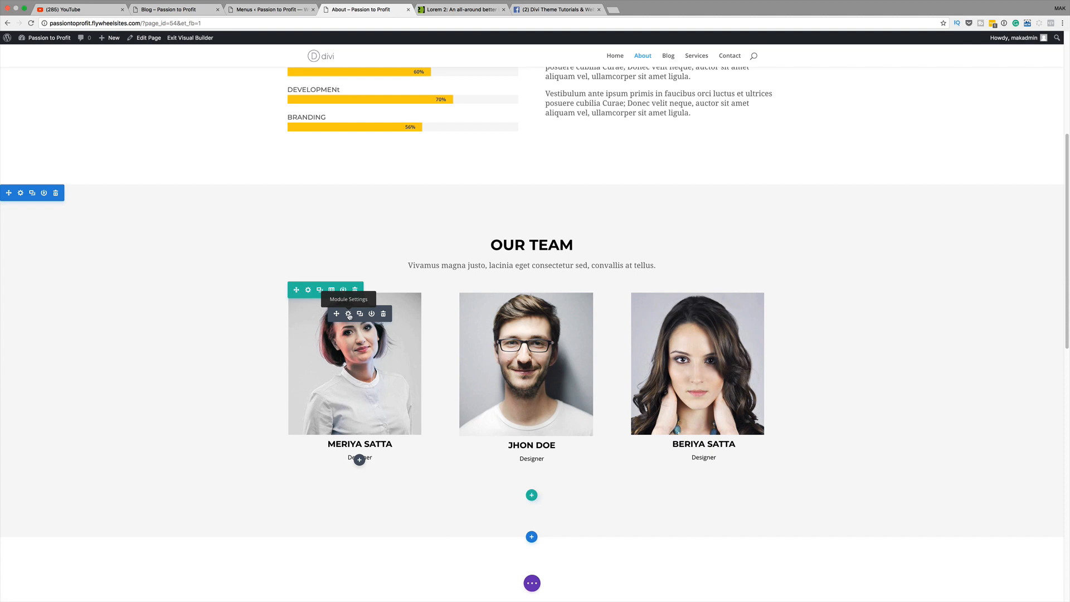
pyautogui.click(348, 315)
pyautogui.click(62, 76)
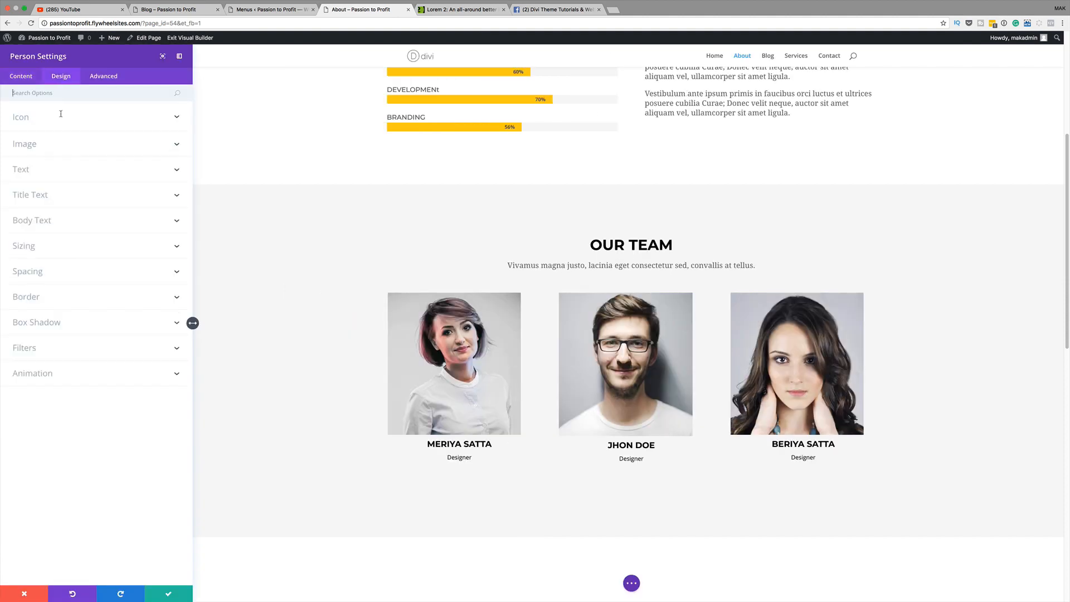
pyautogui.click(36, 298)
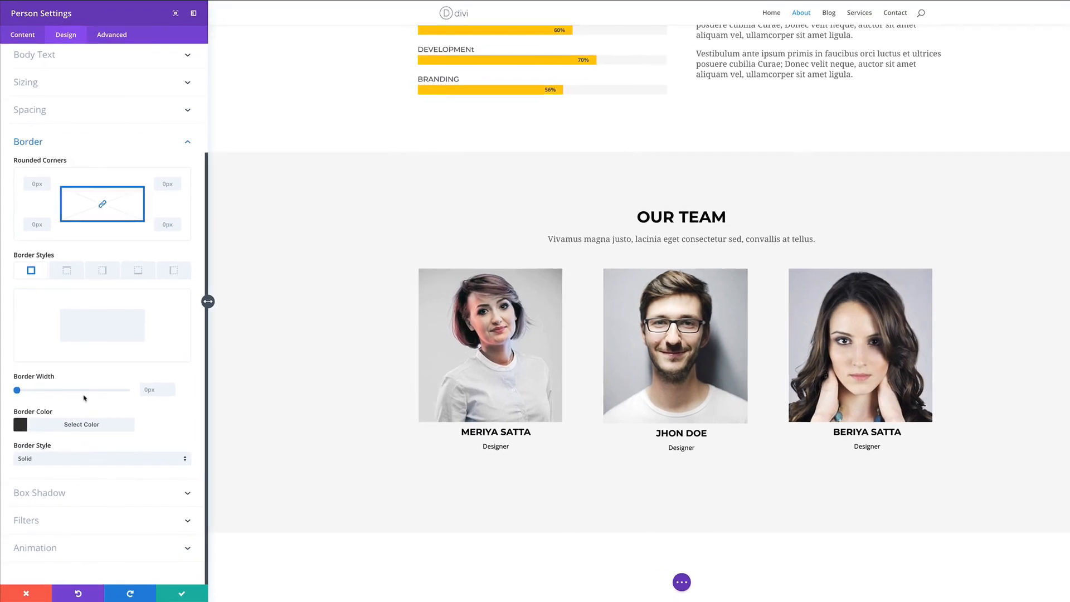
pyautogui.click(56, 494)
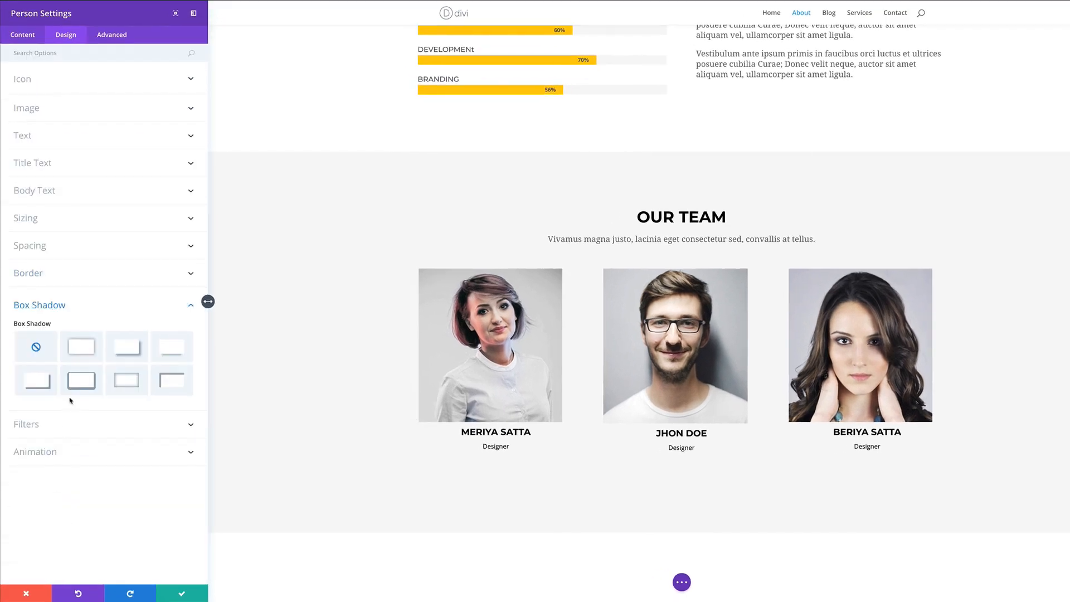
pyautogui.click(46, 384)
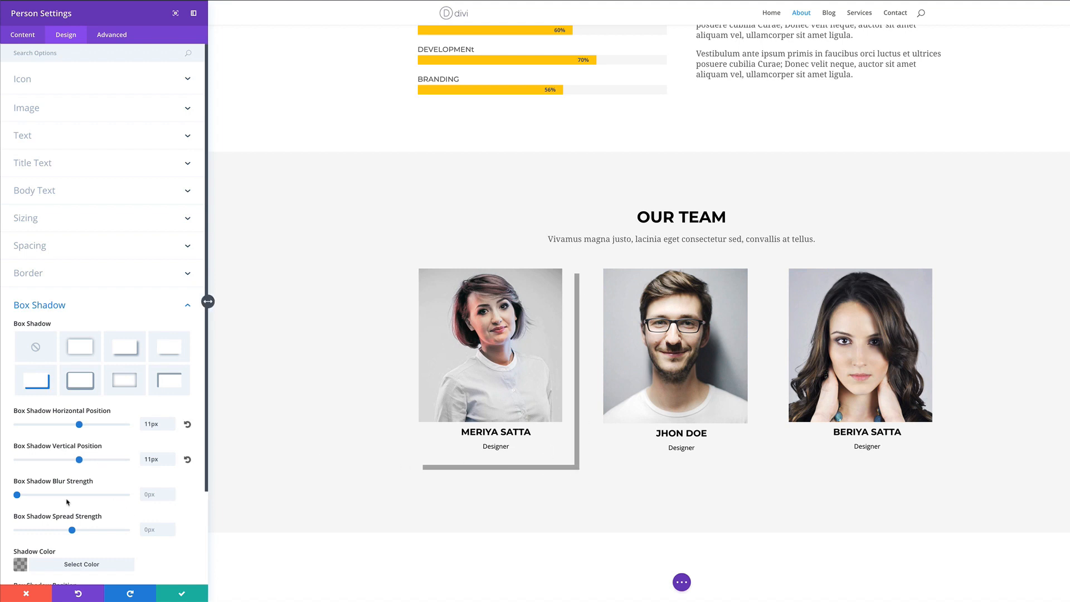
pyautogui.scroll(-1, 84, 505)
pyautogui.click(22, 531)
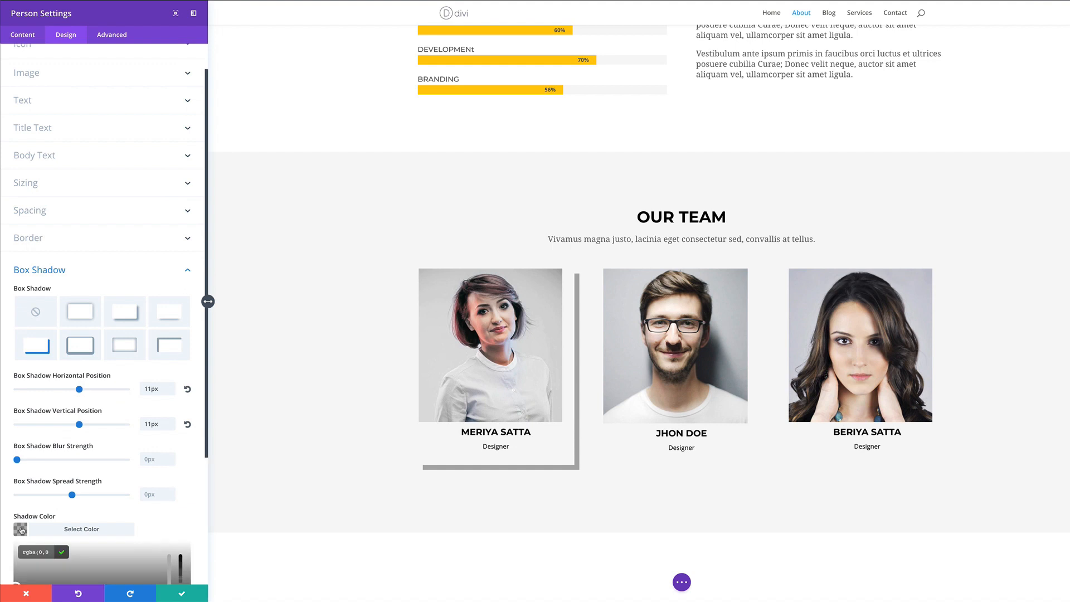
pyautogui.scroll(-3, 156, 523)
pyautogui.click(148, 450)
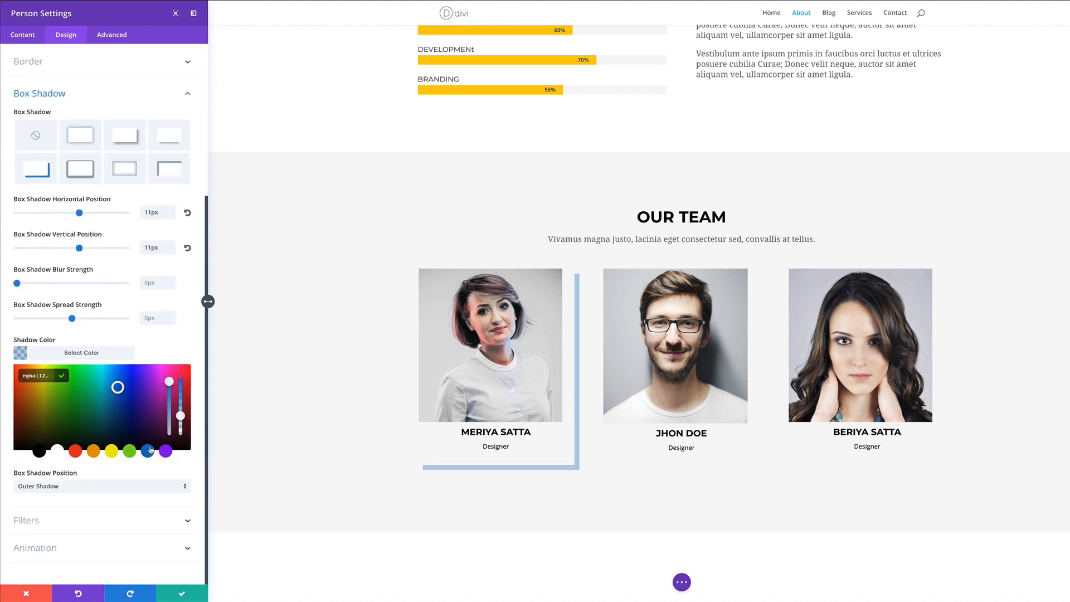
pyautogui.click(183, 595)
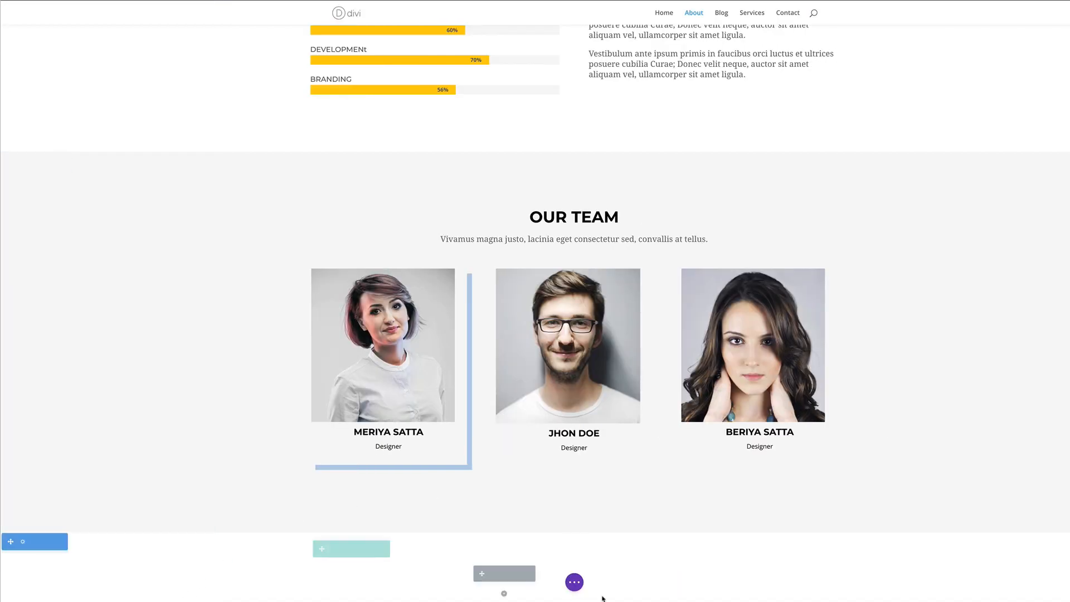
# Give the middle team card the same bottom-right blue offset shadow
pyautogui.moveTo(581, 297)
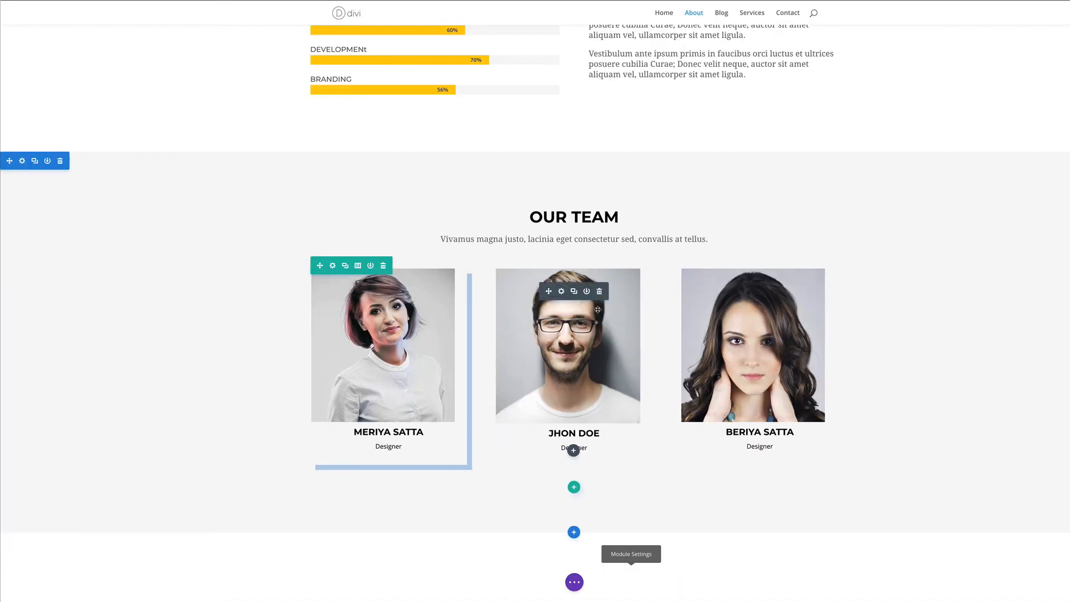
pyautogui.click(562, 291)
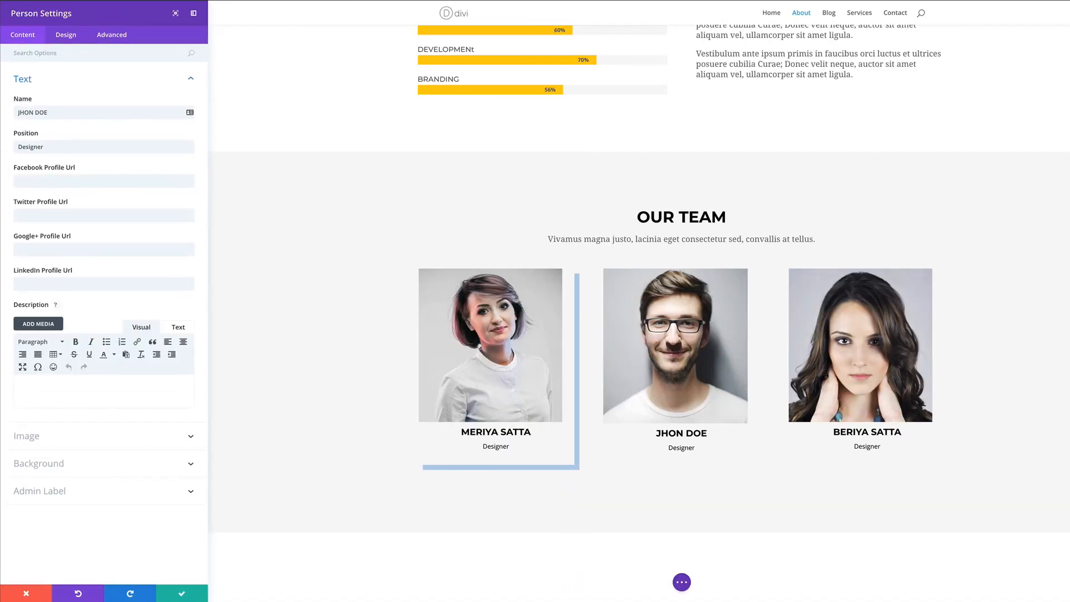
pyautogui.click(66, 36)
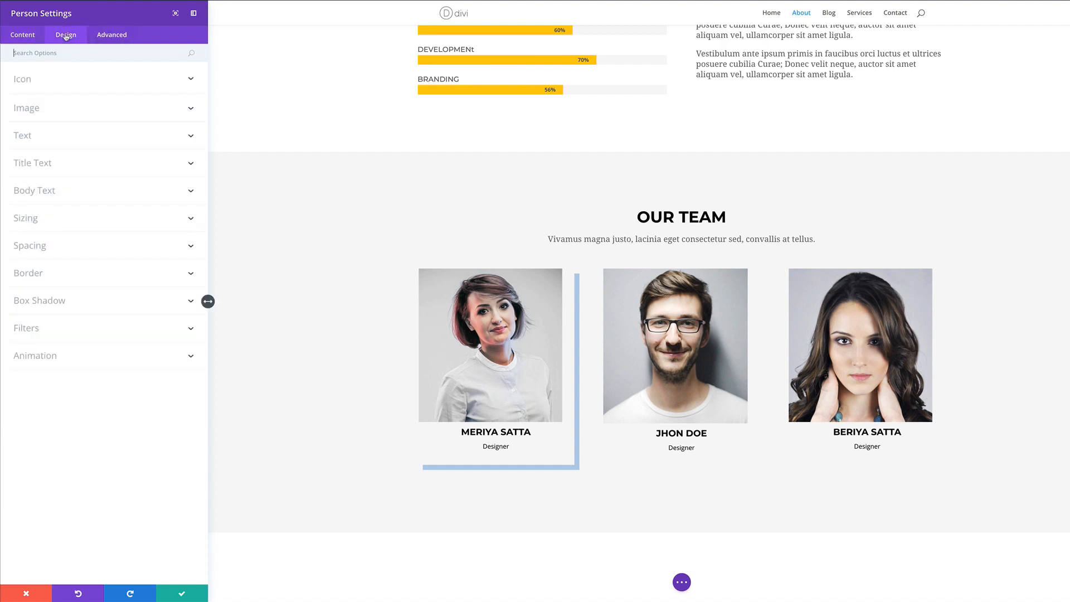
pyautogui.click(31, 273)
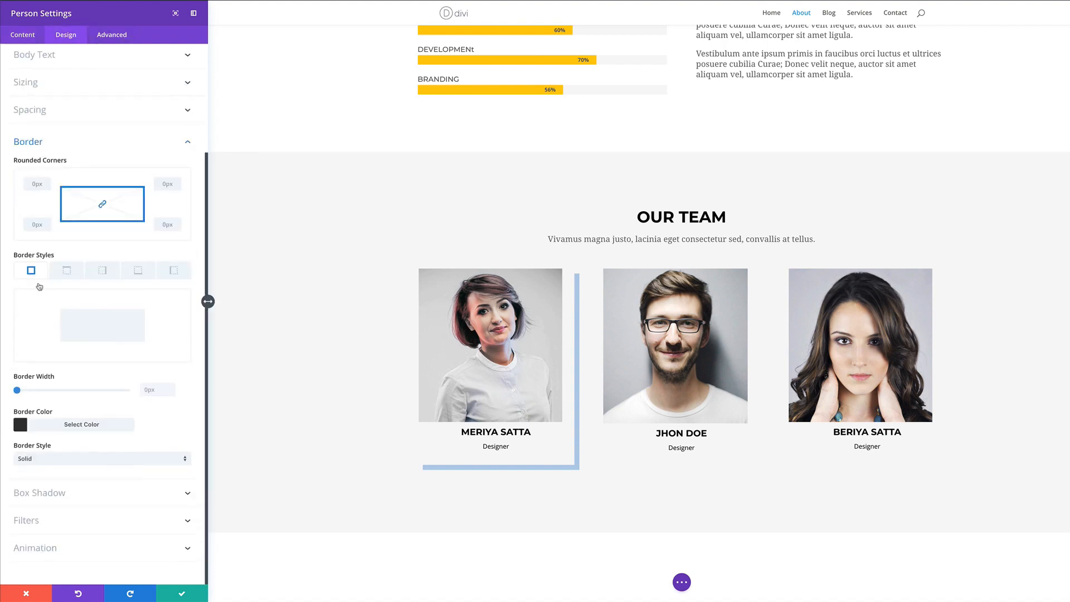
pyautogui.click(50, 494)
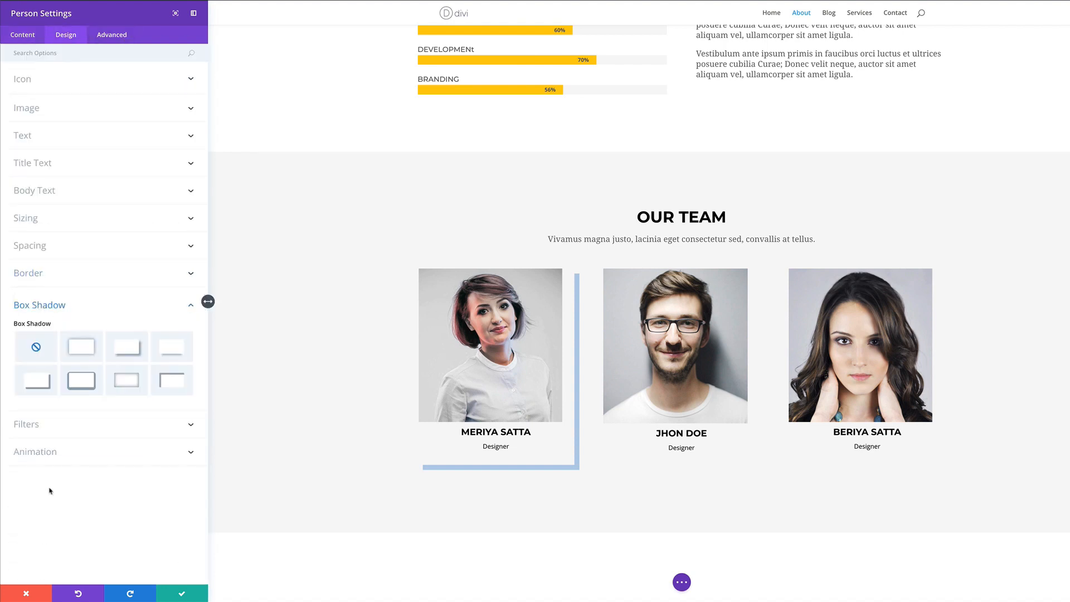
pyautogui.click(44, 387)
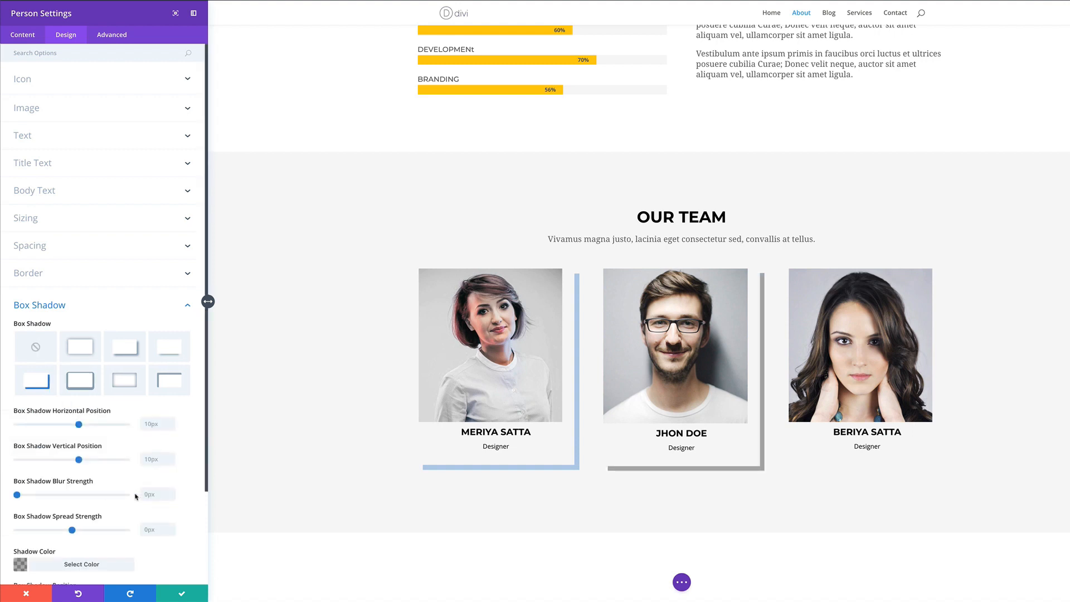
pyautogui.scroll(-1, 136, 496)
pyautogui.click(131, 553)
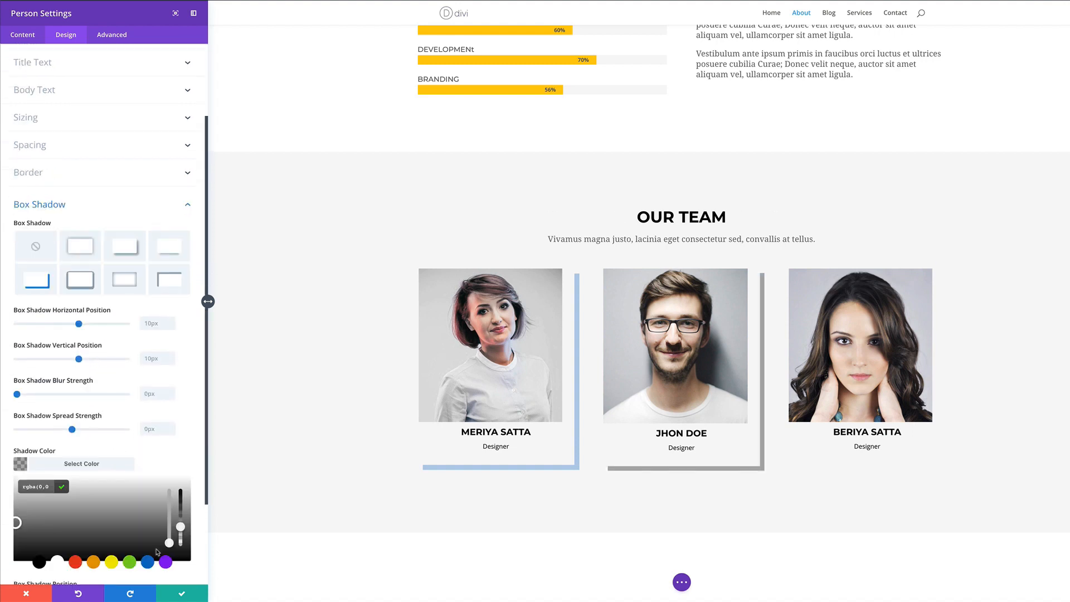
pyautogui.click(147, 556)
pyautogui.click(180, 594)
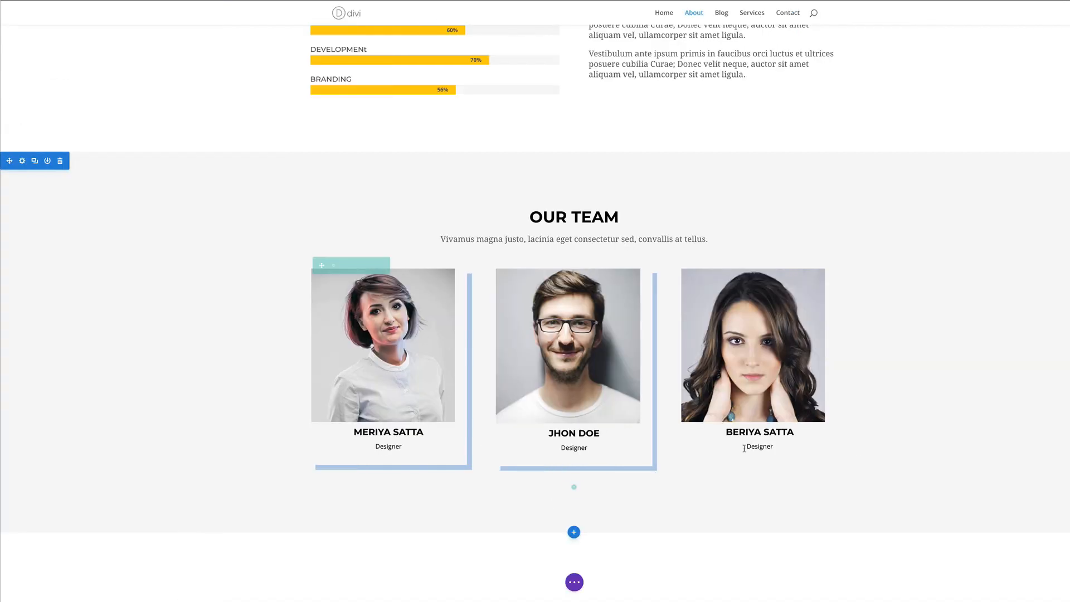
# Give the right-hand team card the matching light-blue offset corner shadow
pyautogui.click(751, 294)
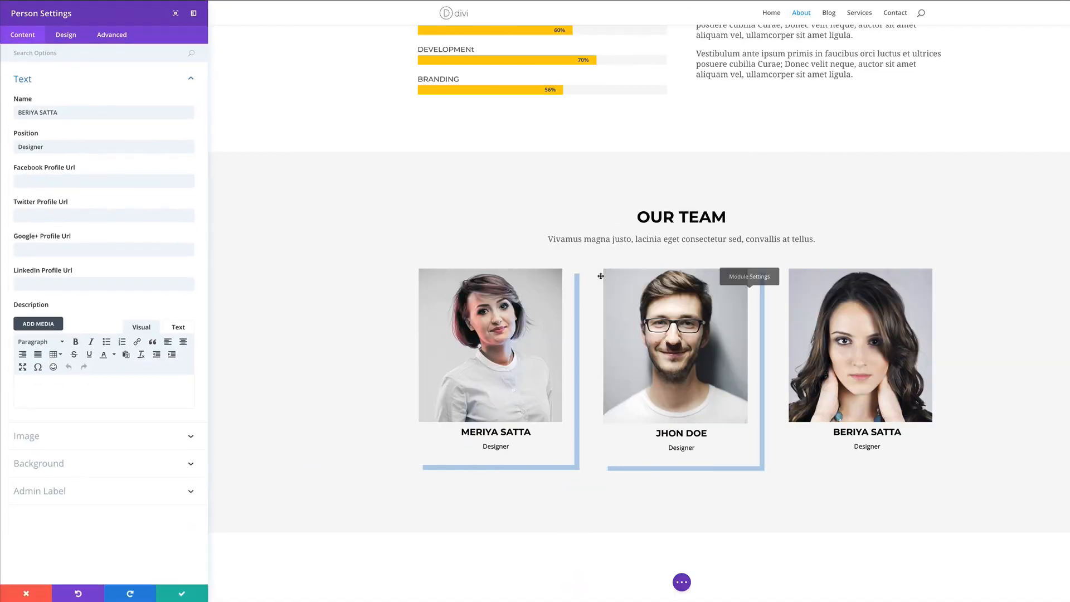
pyautogui.click(65, 35)
pyautogui.click(49, 302)
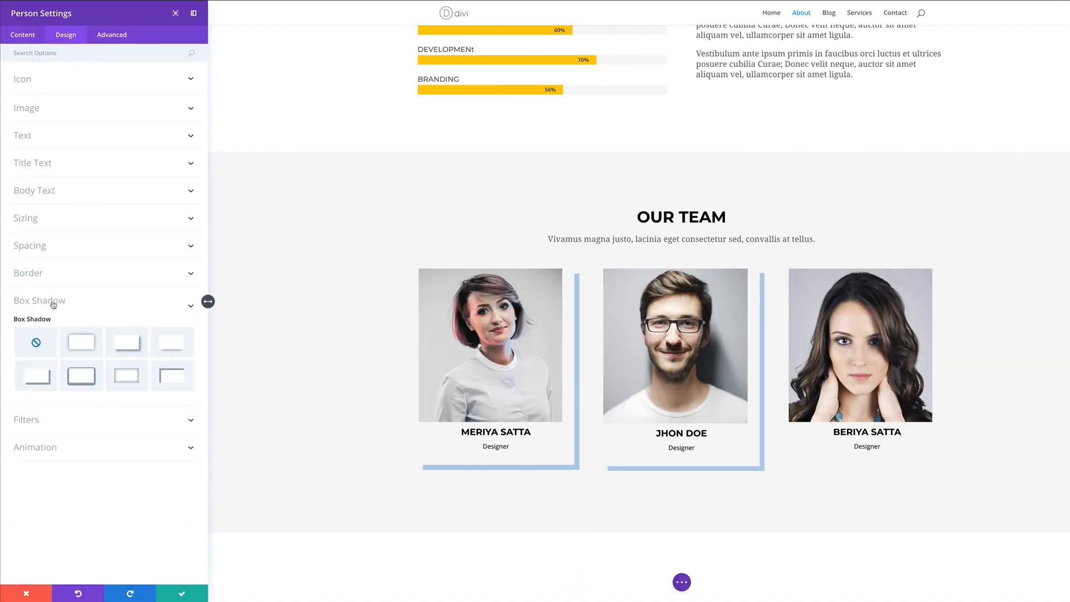
pyautogui.click(56, 375)
pyautogui.click(21, 544)
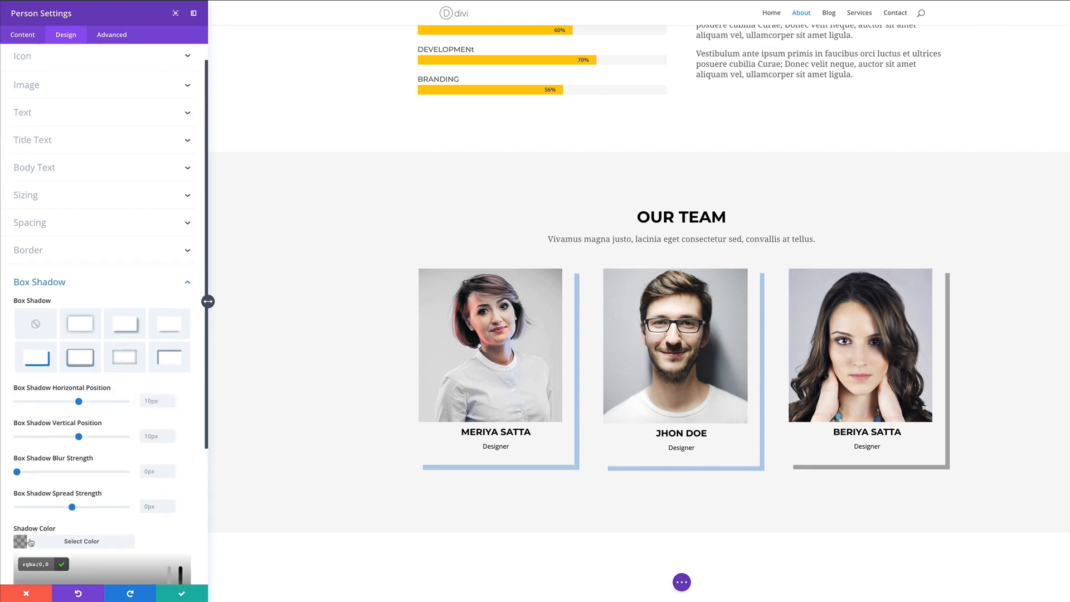
pyautogui.scroll(-3, 146, 512)
pyautogui.click(147, 491)
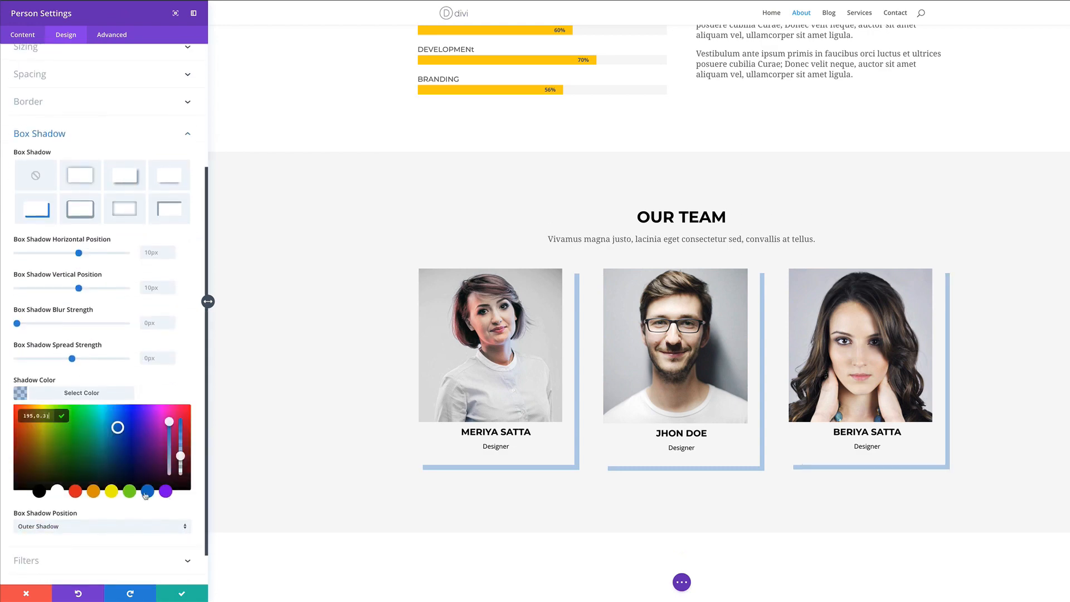
pyautogui.click(179, 595)
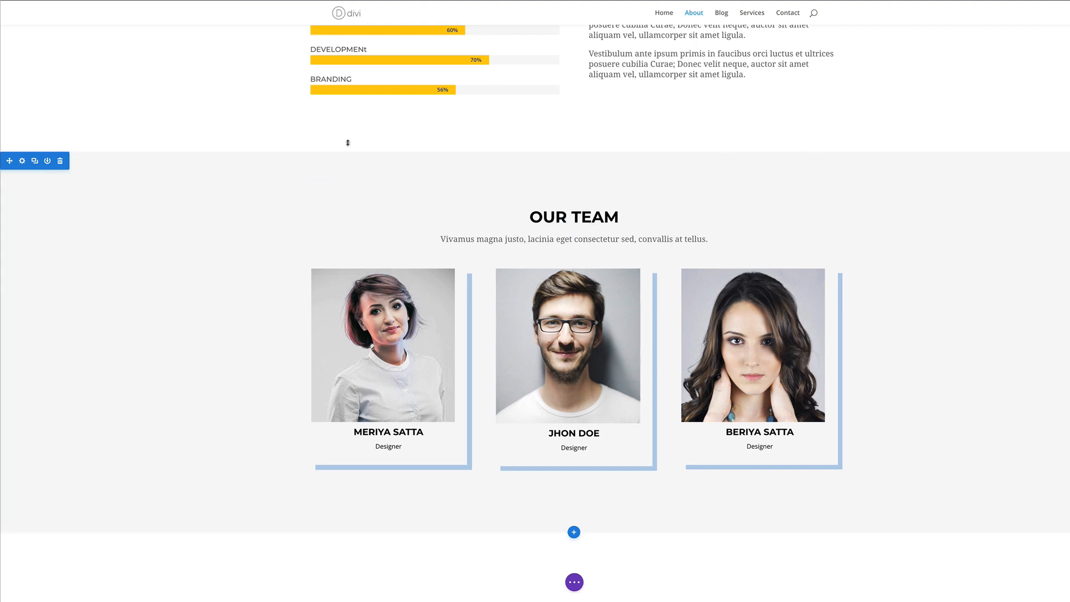
pyautogui.scroll(3, 298, 212)
pyautogui.scroll(1, 298, 212)
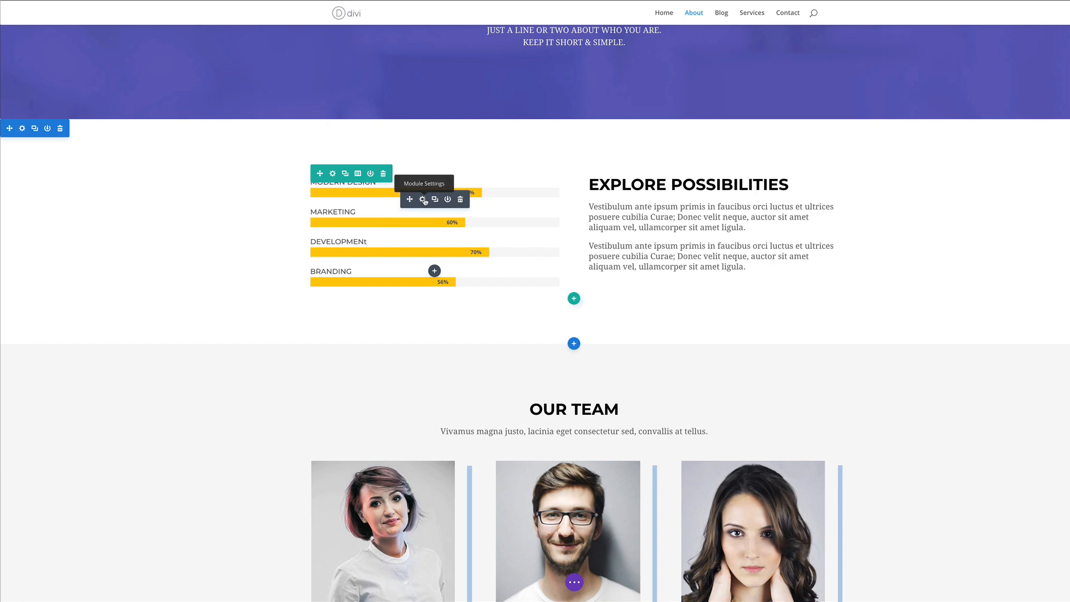
# Delete the skill bar counters and insert a Video module in the empty column
pyautogui.click(460, 199)
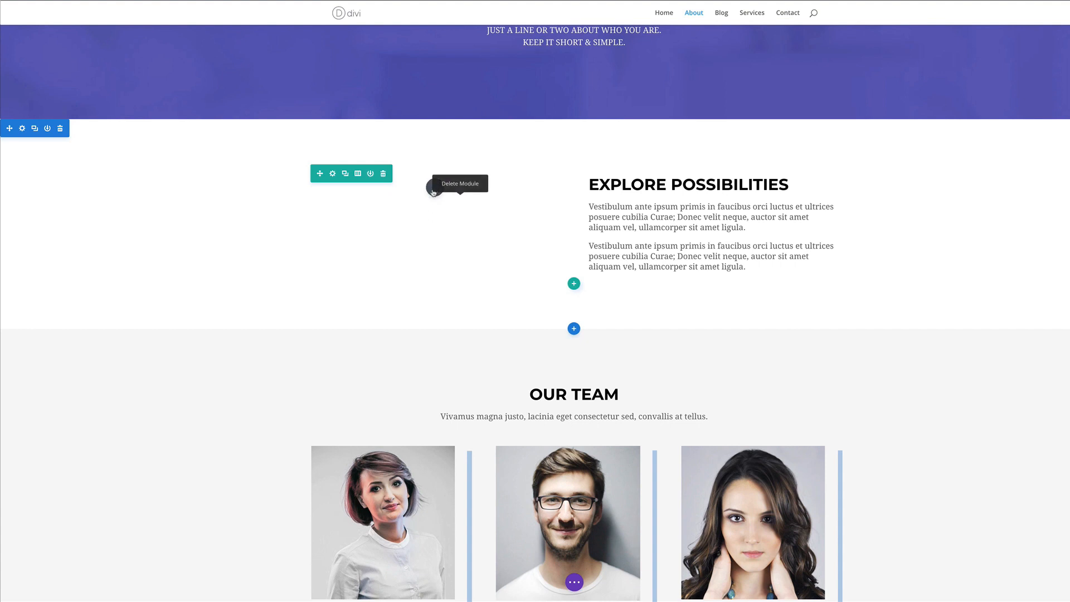
pyautogui.click(434, 189)
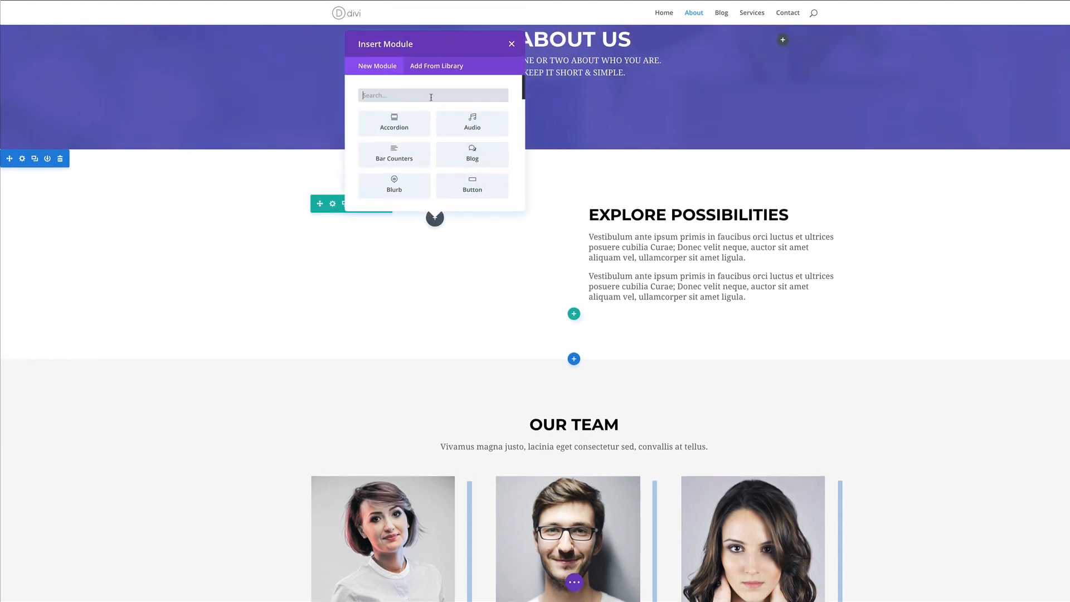
pyautogui.write('video')
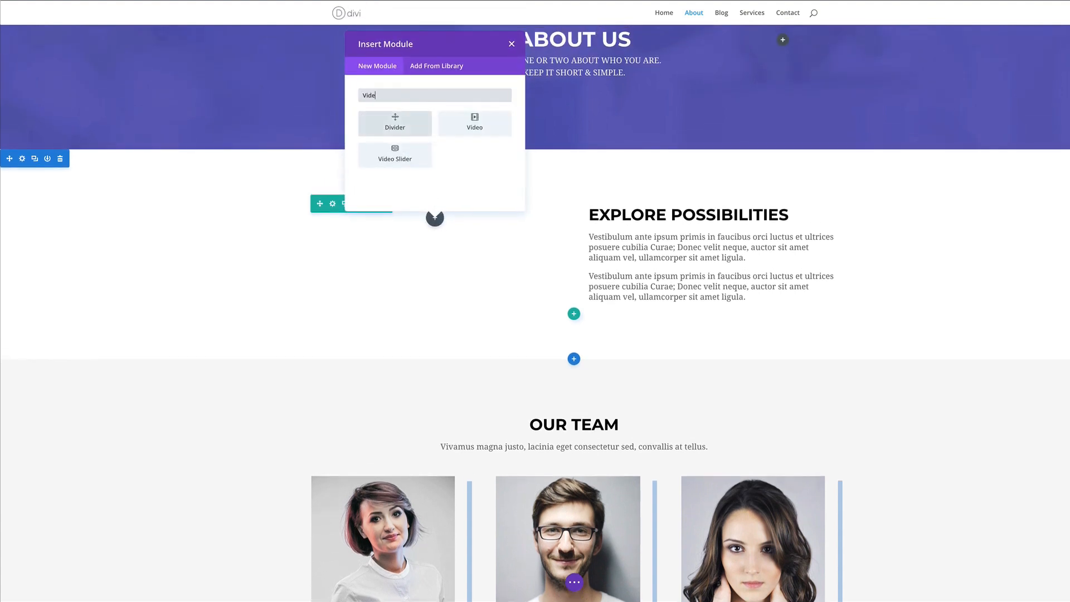
pyautogui.click(399, 121)
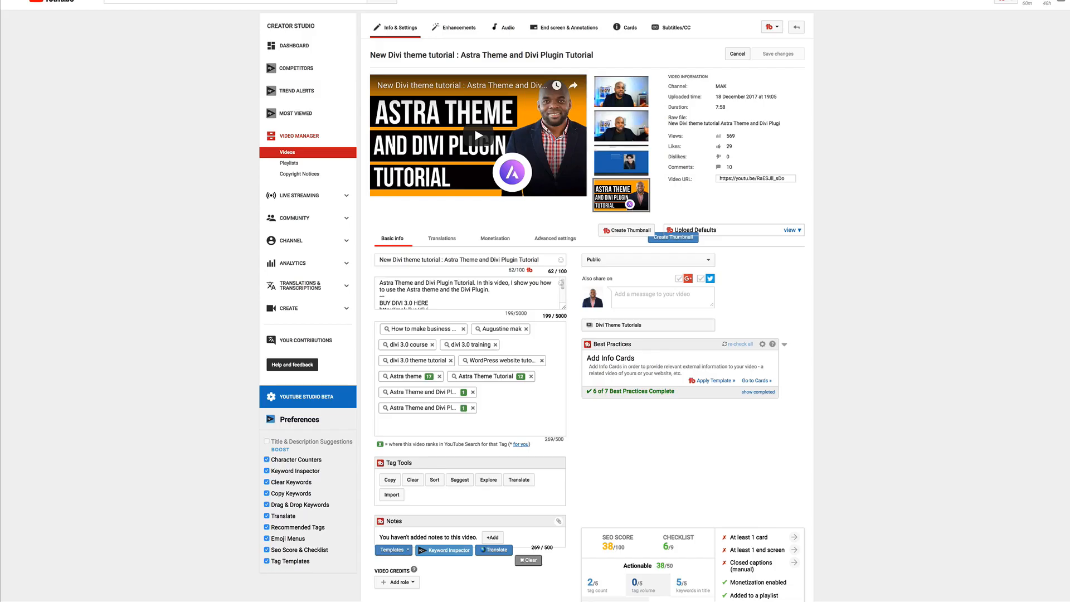
# Select the Astra Theme and Divi Plugin Tutorial's video URL in Video Manager for copying
pyautogui.click(750, 177)
pyautogui.hotkey('ctrl', 'c')
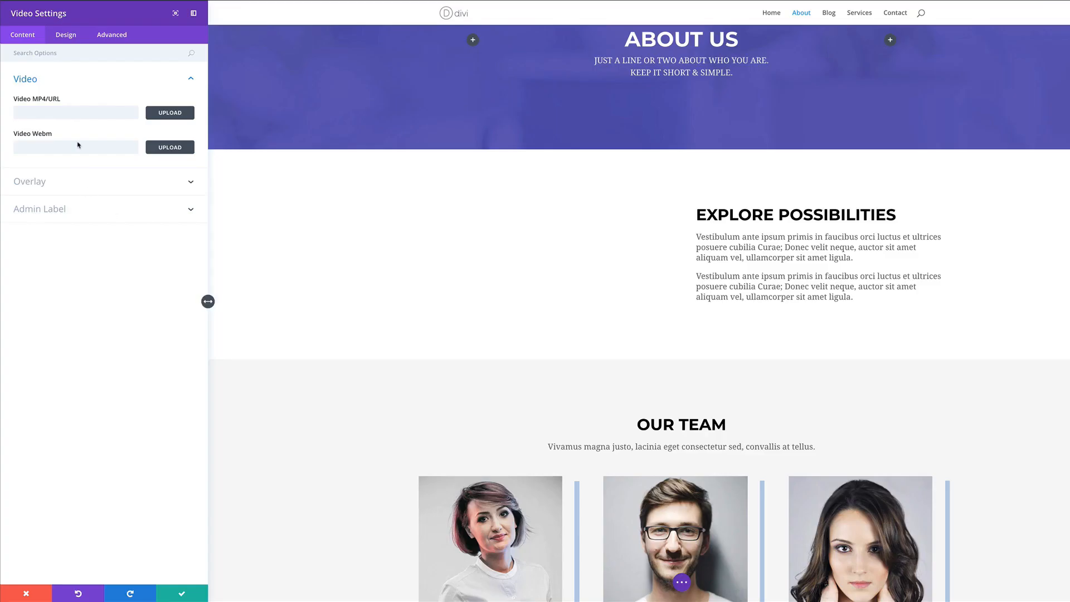
# Paste the copied YouTube link into the Video module's URL field and expand Overlay
pyautogui.click(74, 109)
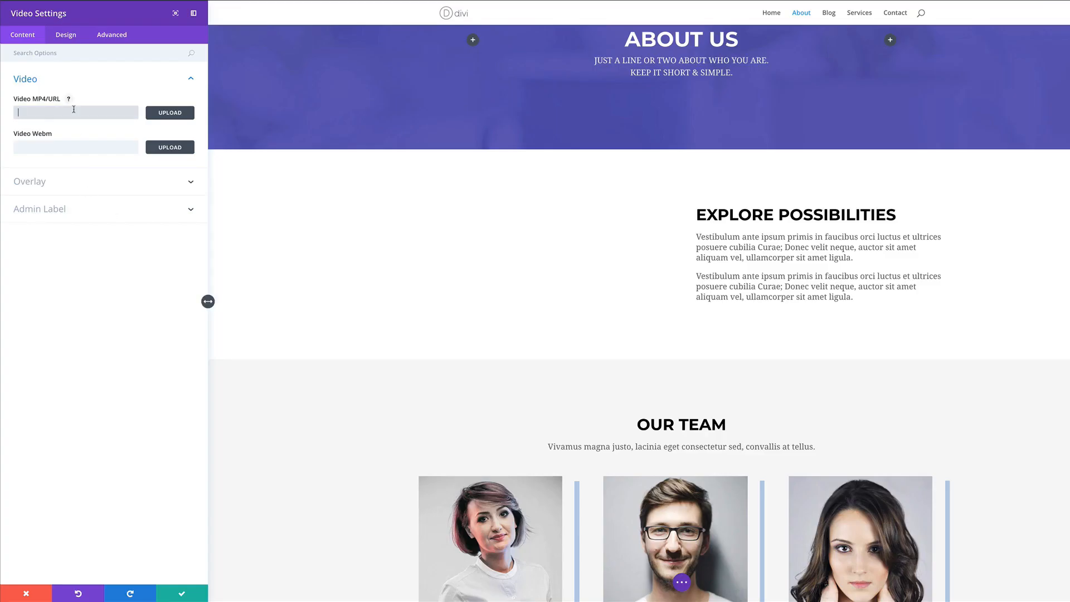
pyautogui.hotkey('ctrl', 'v')
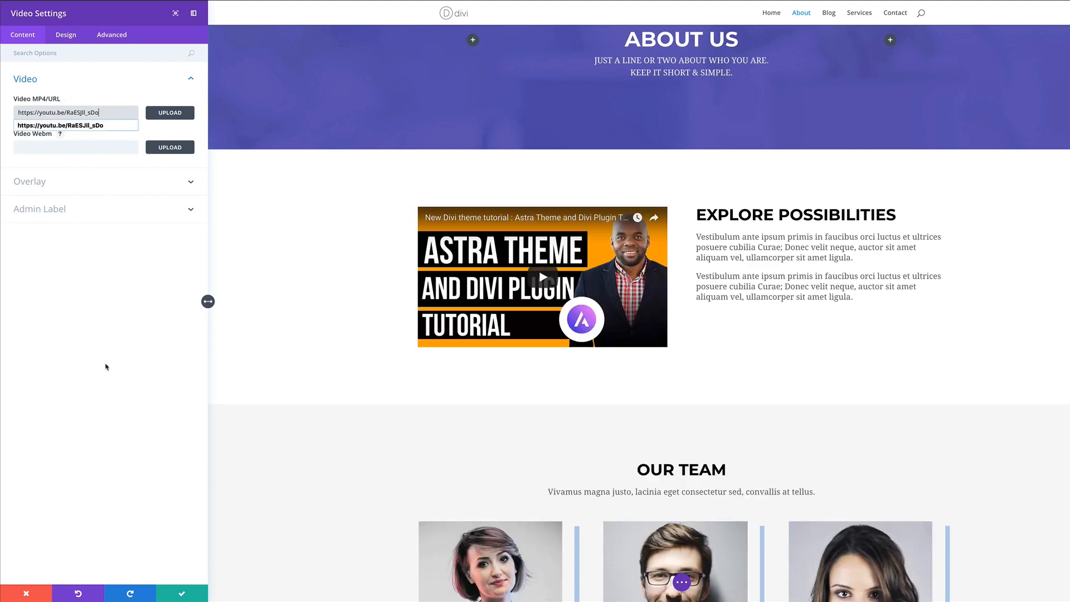
pyautogui.click(106, 368)
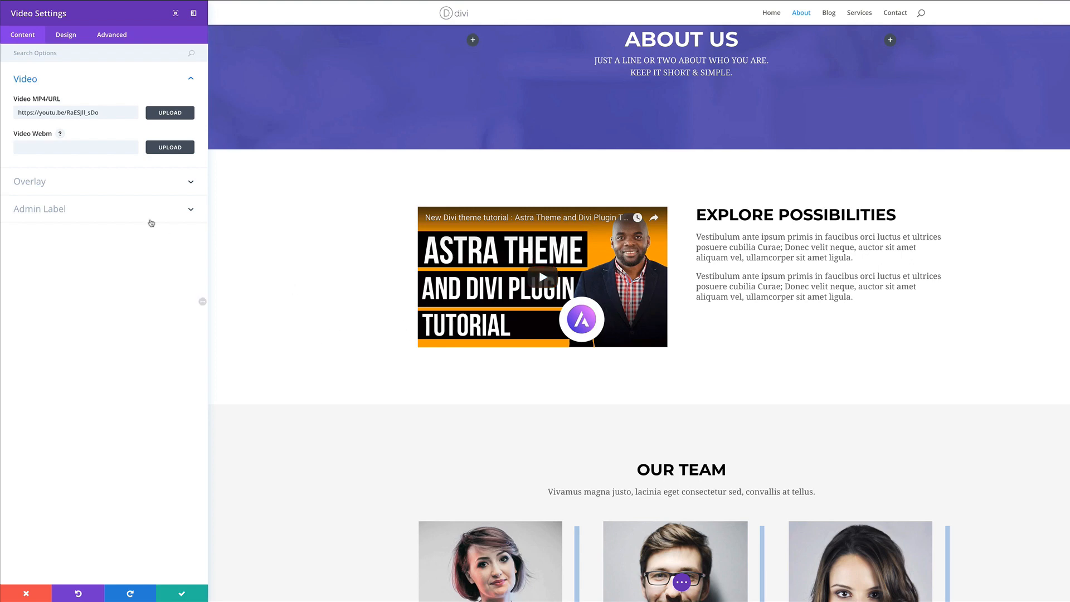
pyautogui.click(38, 186)
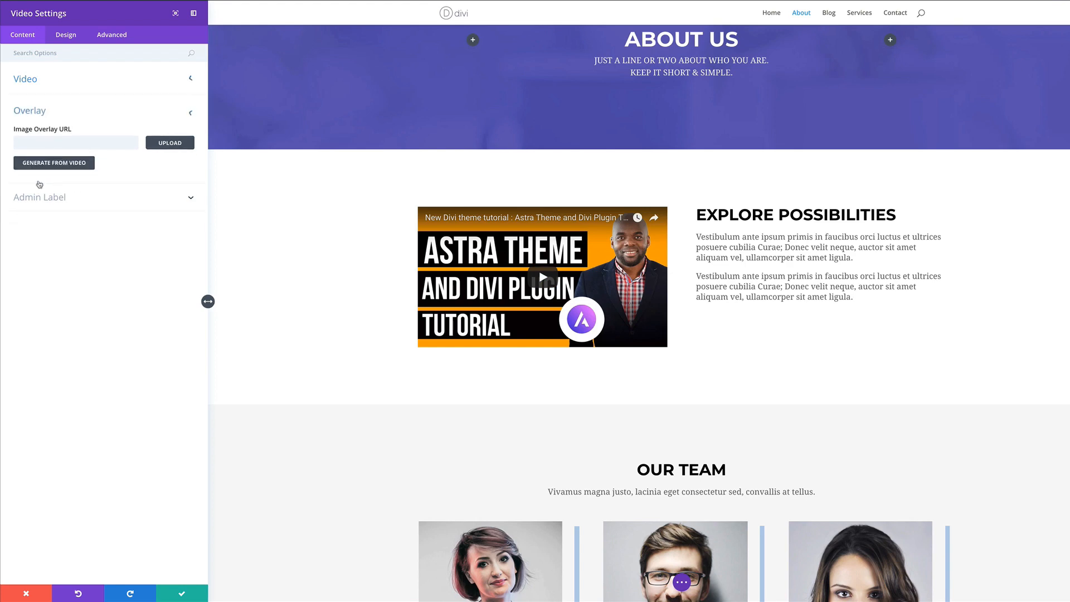
pyautogui.click(71, 40)
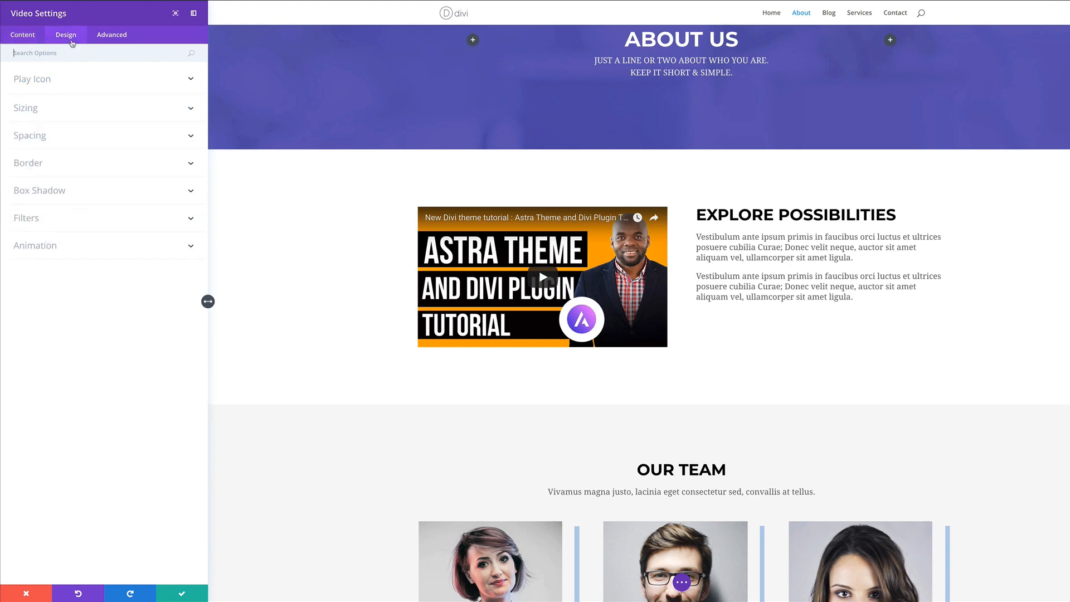
pyautogui.click(27, 39)
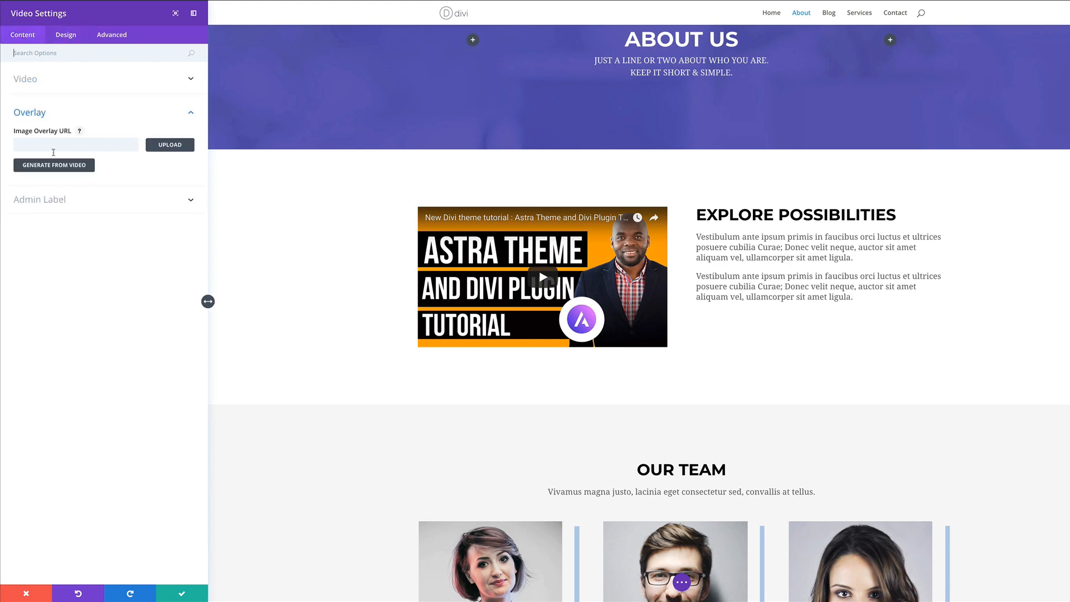
# Use the people-with-laptop photo as the video overlay, keep saturation at 100%, and save
pyautogui.click(170, 145)
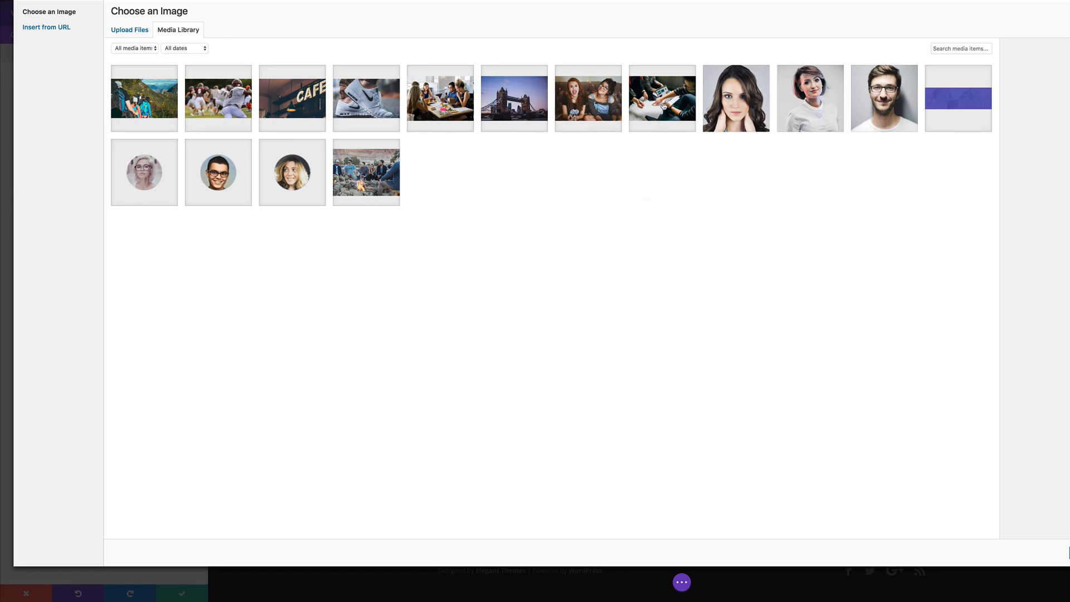
pyautogui.click(664, 106)
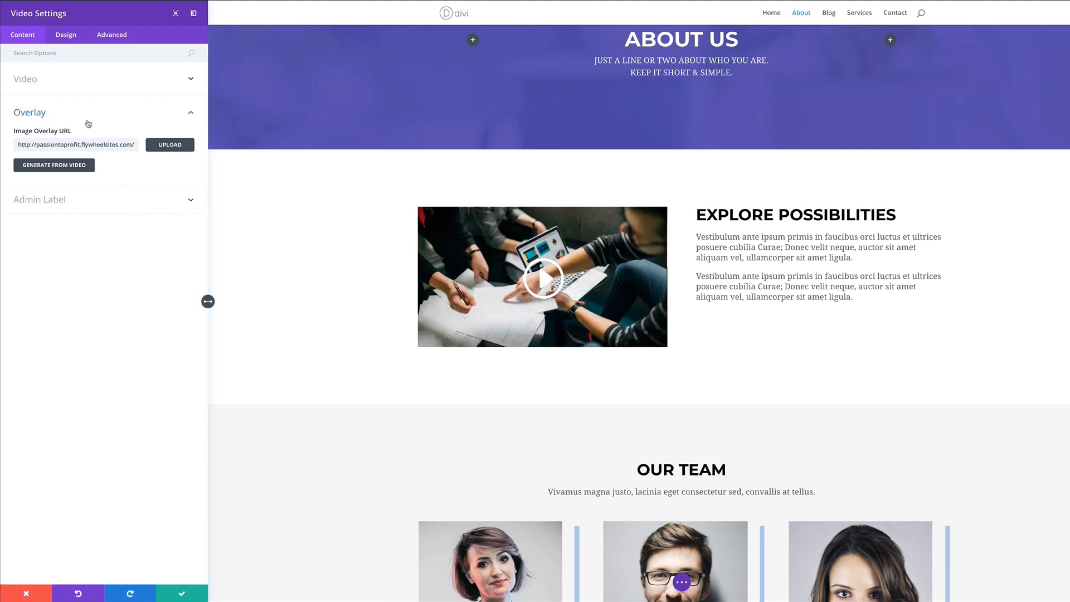
pyautogui.click(65, 35)
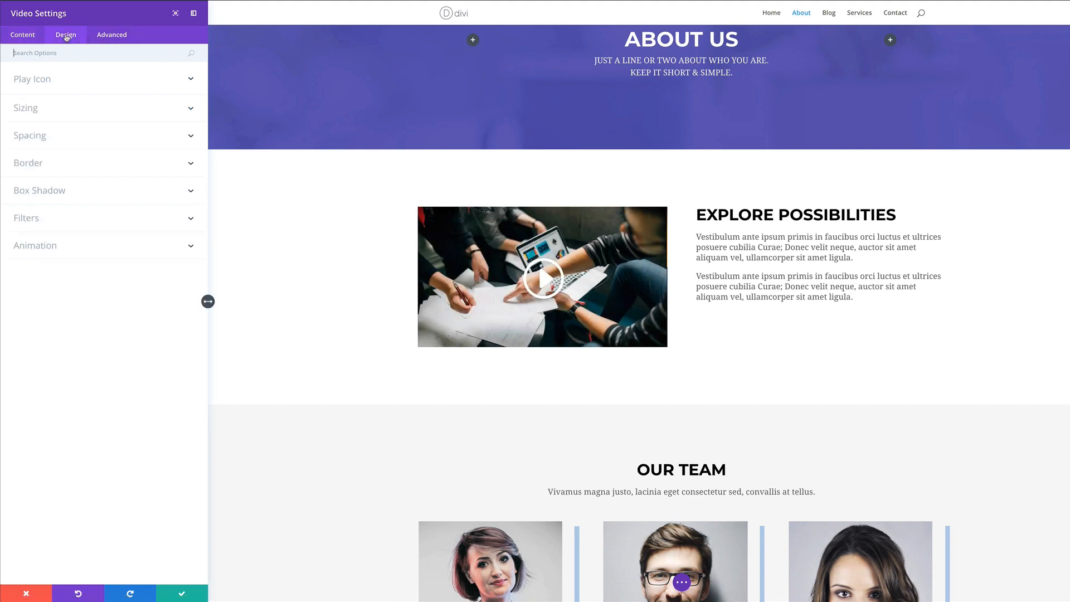
pyautogui.click(38, 82)
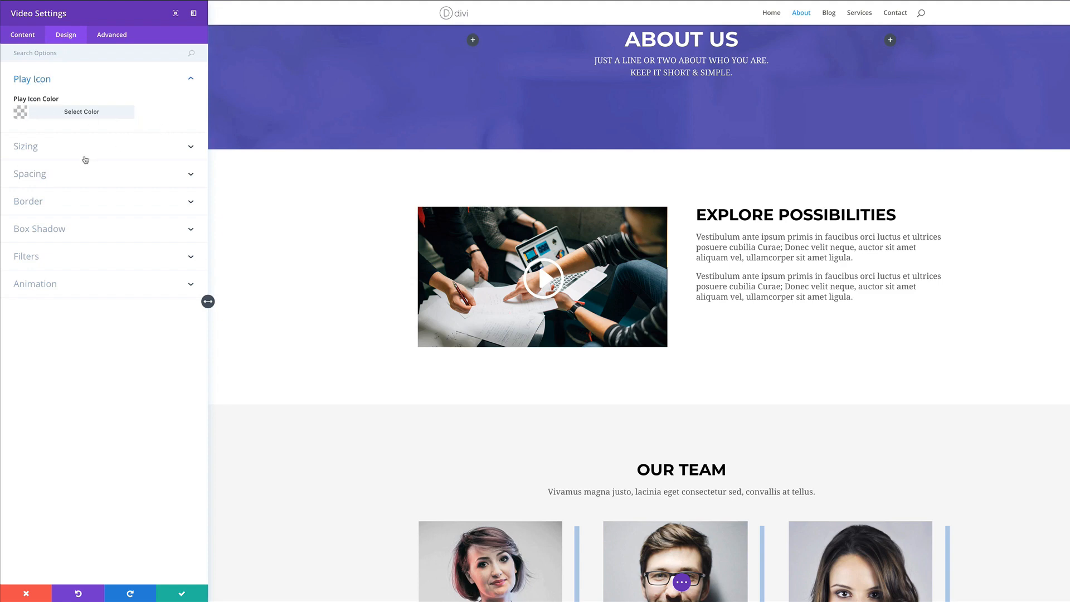
pyautogui.click(37, 260)
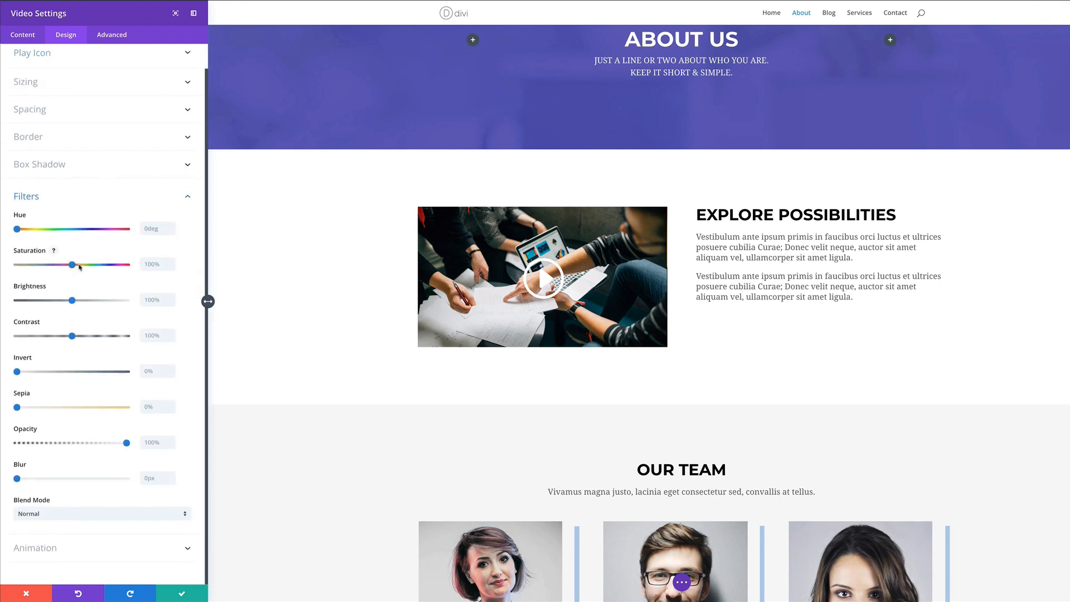
pyautogui.click(16, 265)
pyautogui.moveTo(16, 265); pyautogui.dragTo(69, 266)
pyautogui.click(187, 265)
pyautogui.click(182, 593)
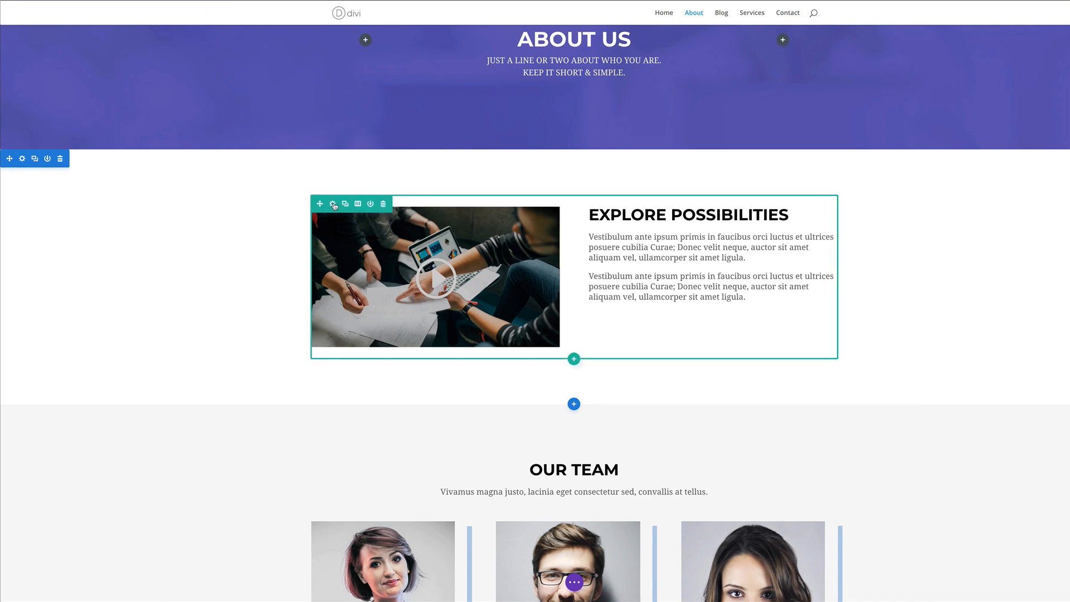
# Set the Explore Possibilities row's custom width to 80% using percent units, and save
pyautogui.click(333, 206)
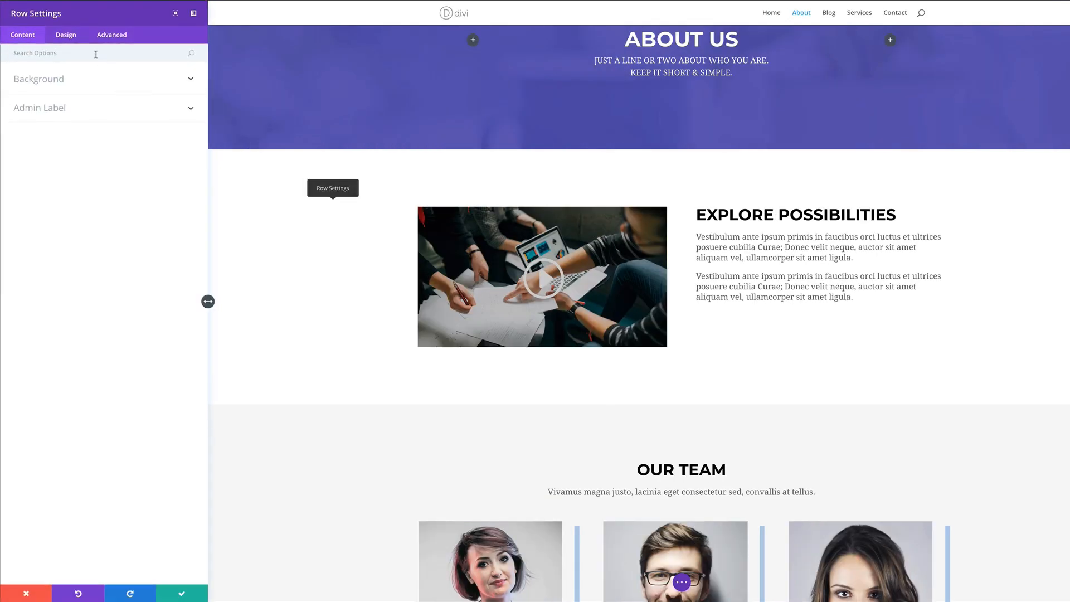
pyautogui.click(66, 35)
pyautogui.click(36, 110)
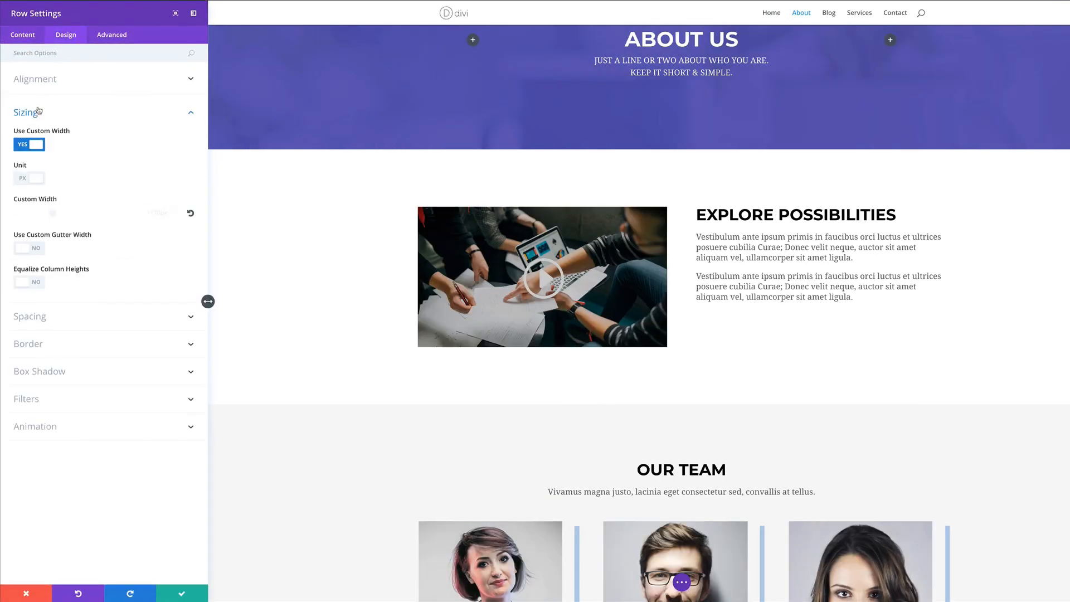
pyautogui.click(23, 181)
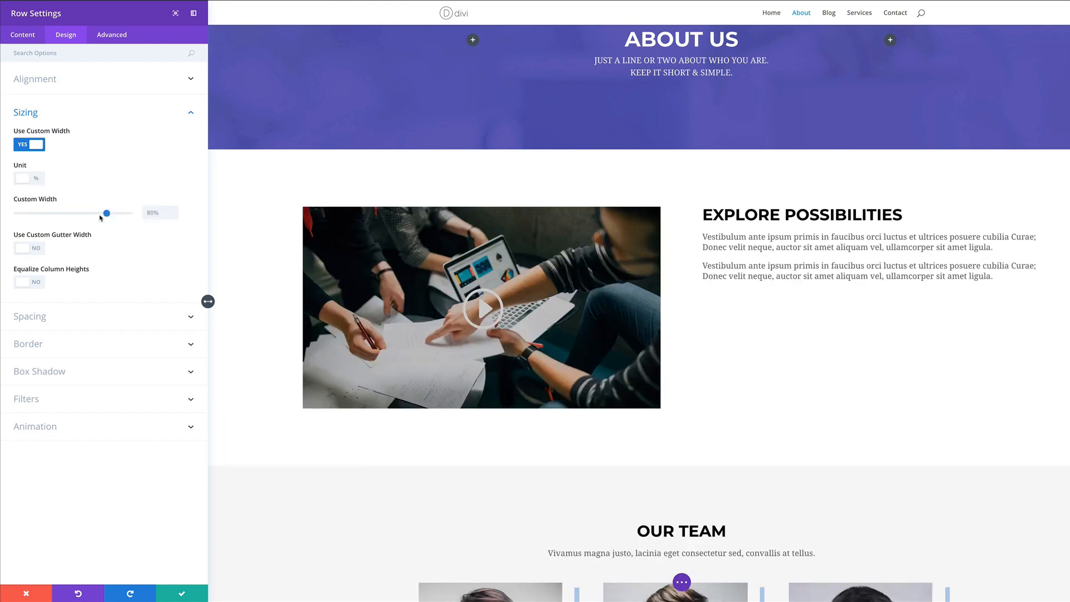
pyautogui.click(182, 595)
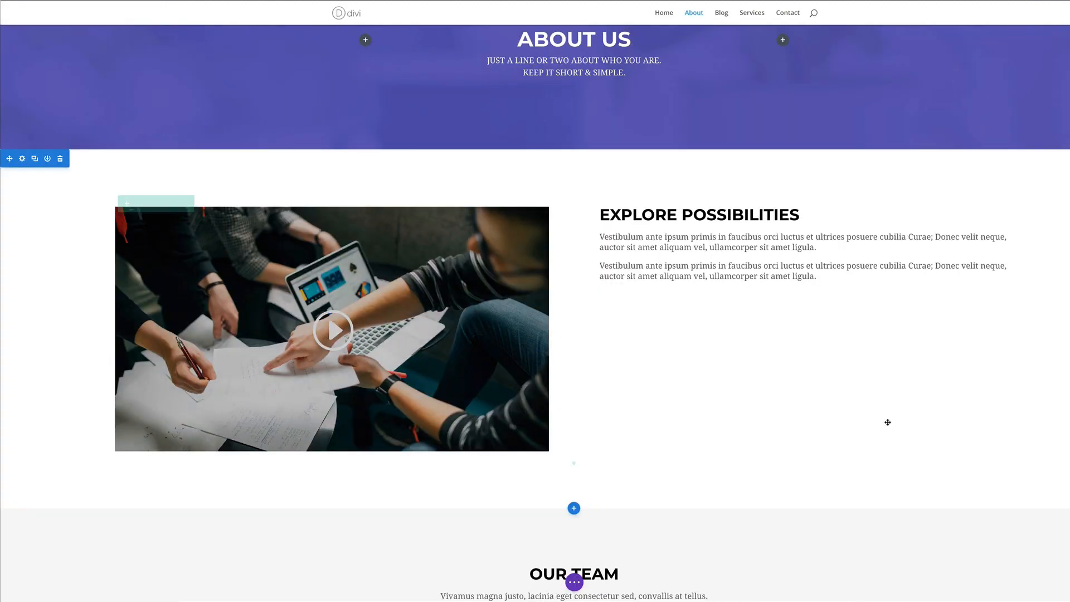
pyautogui.scroll(-10, 891, 377)
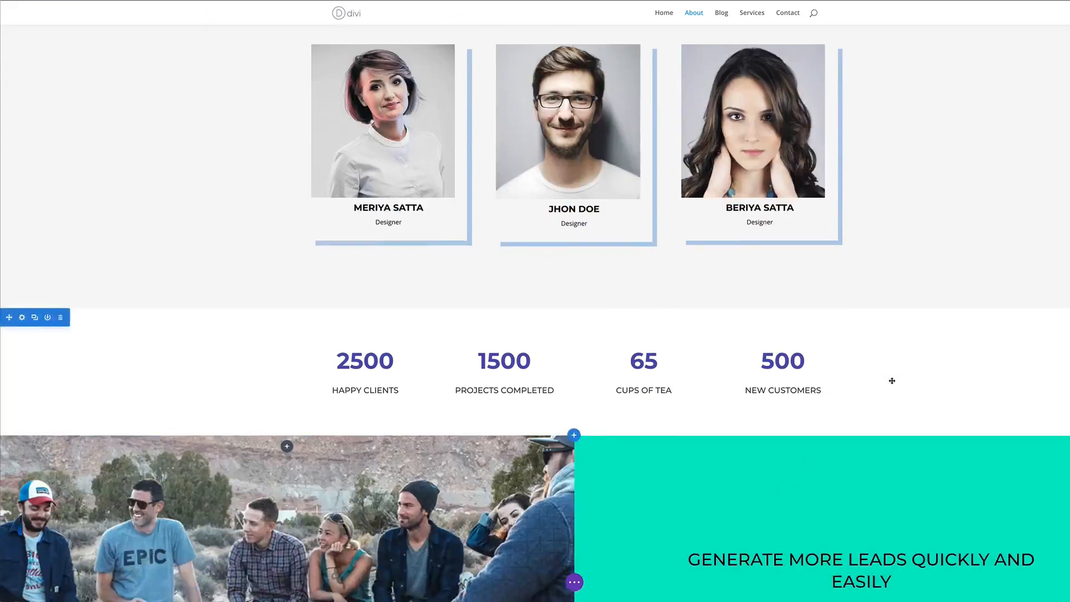
pyautogui.scroll(15, 890, 380)
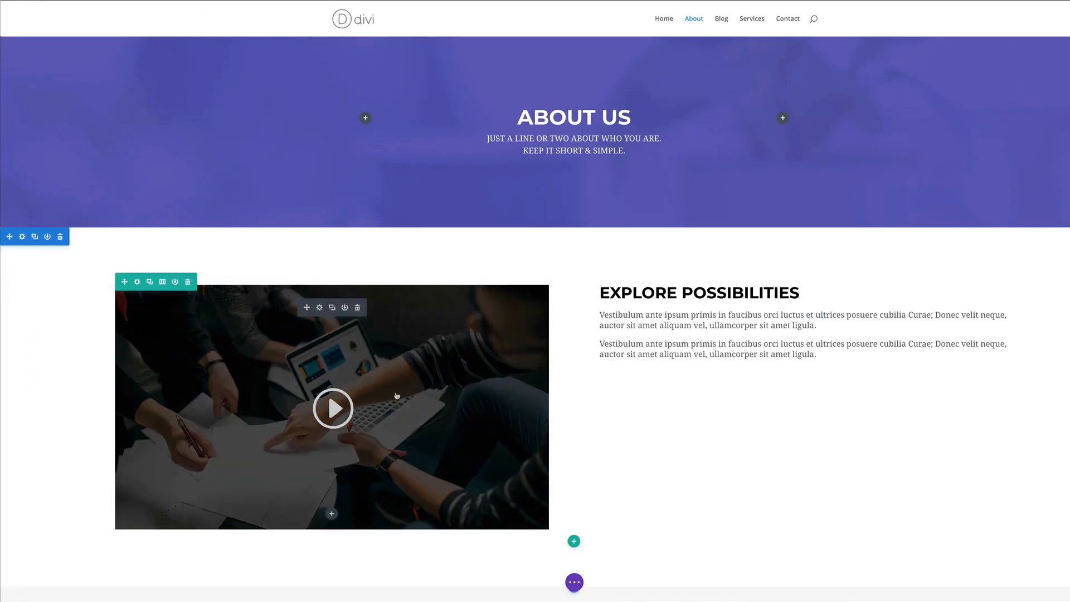
pyautogui.scroll(-4, 814, 337)
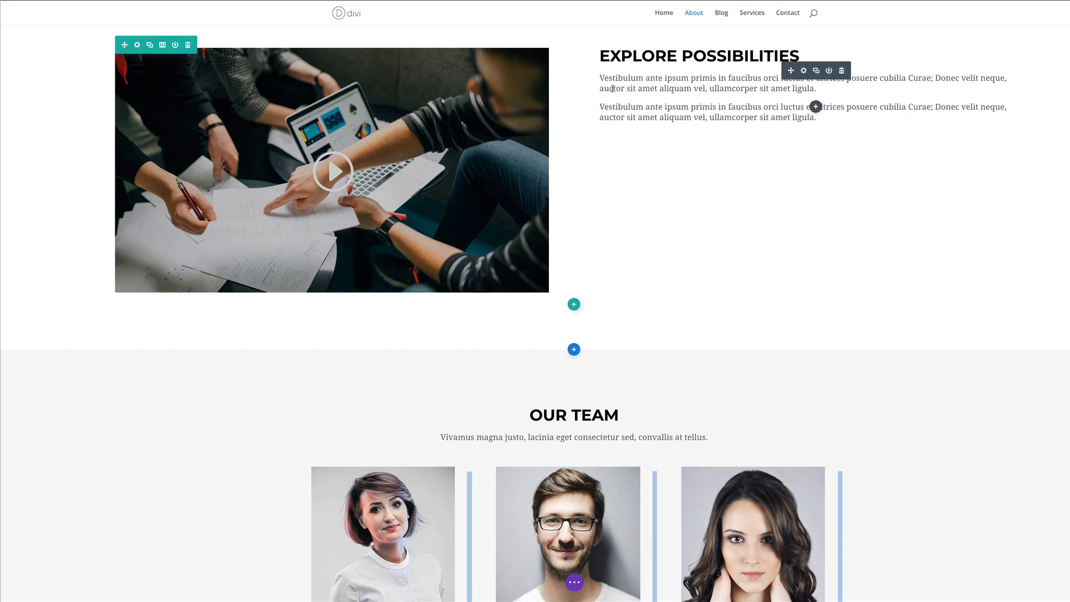
# Raise the Explore Possibilities body text line height from 1.7em to 1.8em and save
pyautogui.click(804, 71)
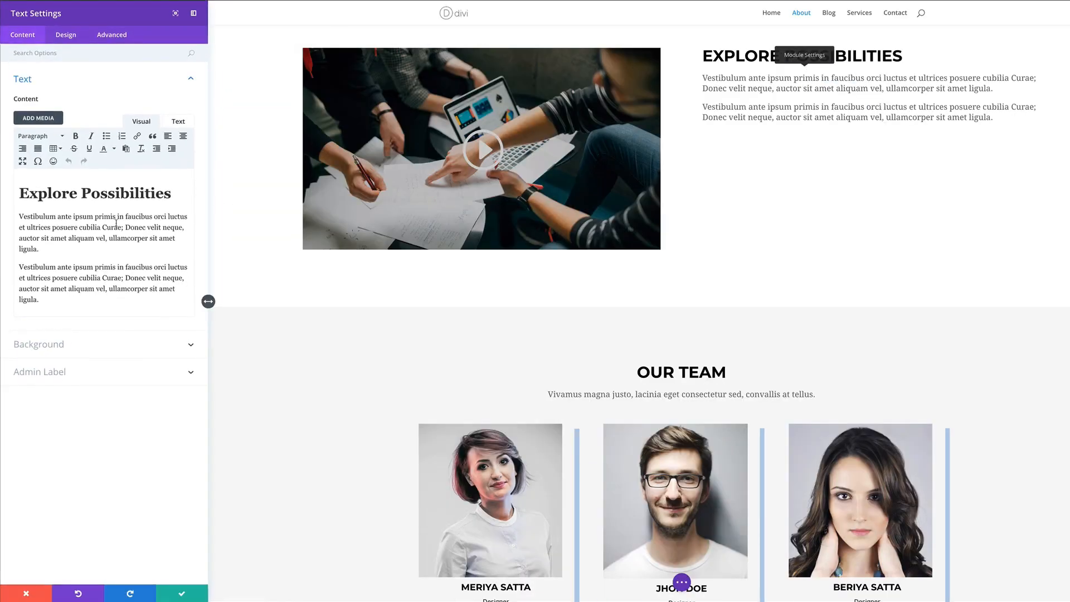
pyautogui.click(67, 34)
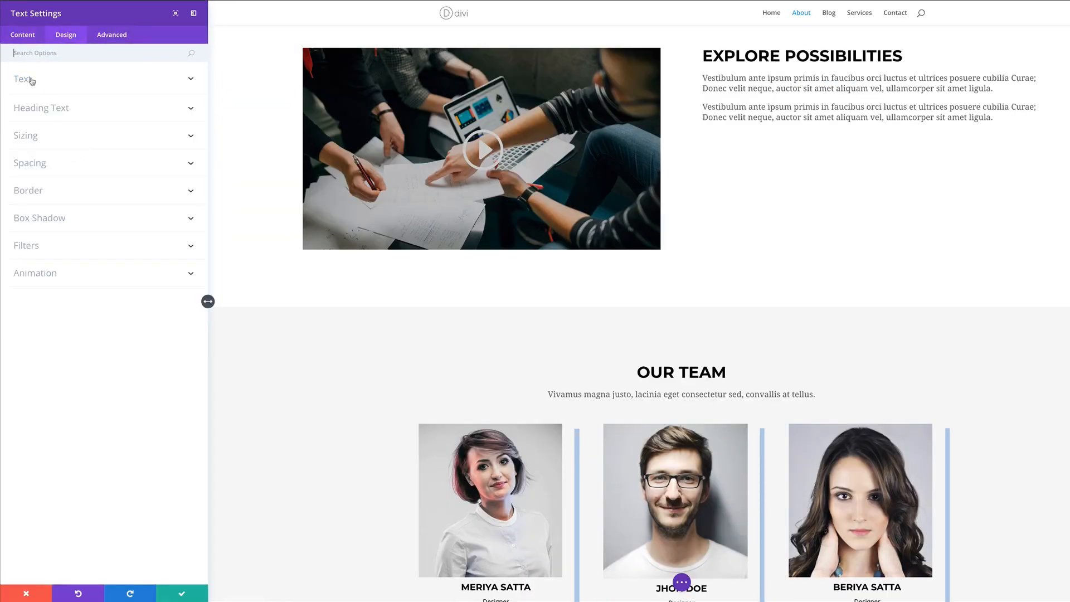
pyautogui.click(32, 81)
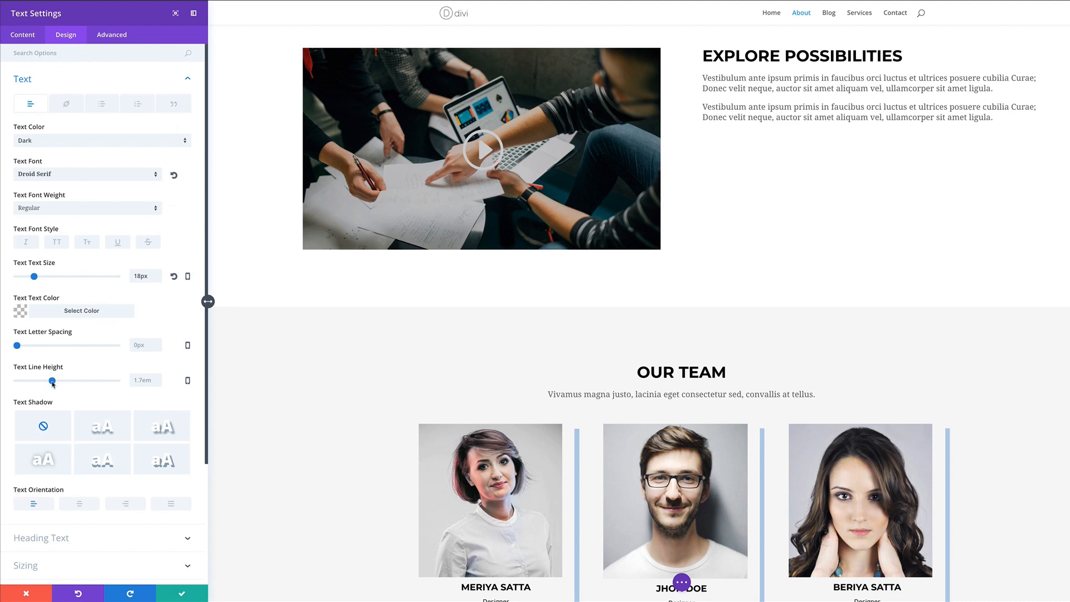
pyautogui.moveTo(52, 382); pyautogui.dragTo(57, 381)
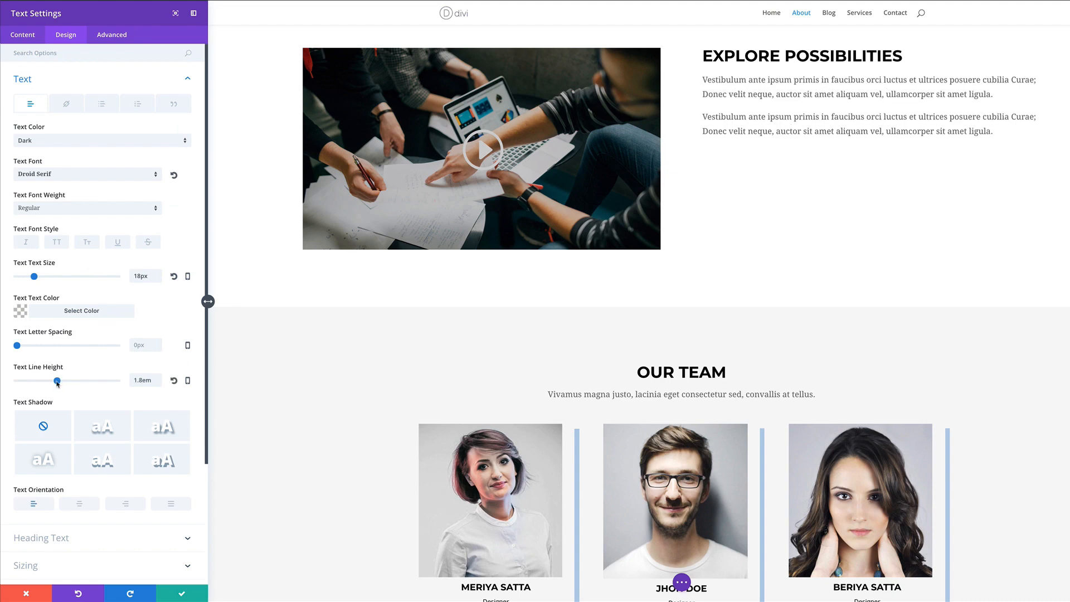
pyautogui.click(182, 593)
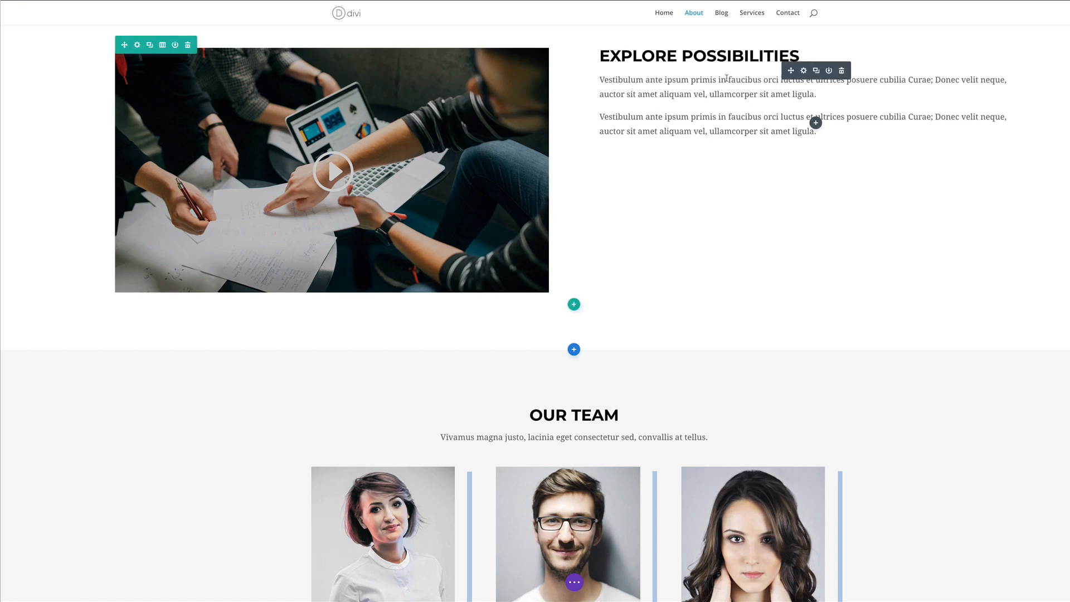
pyautogui.scroll(-7, 191, 382)
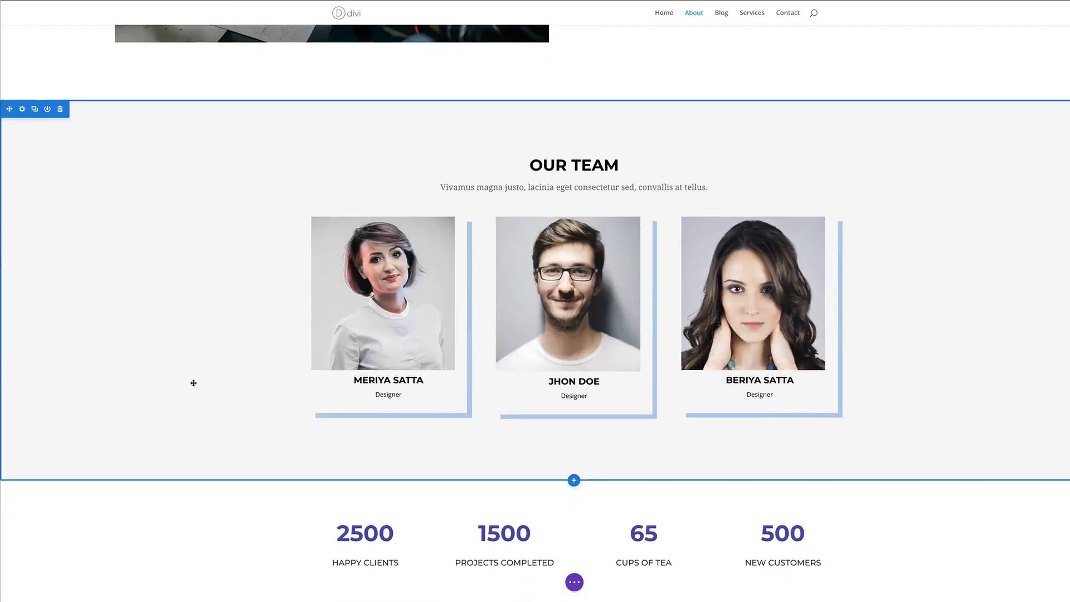
pyautogui.scroll(1, 304, 169)
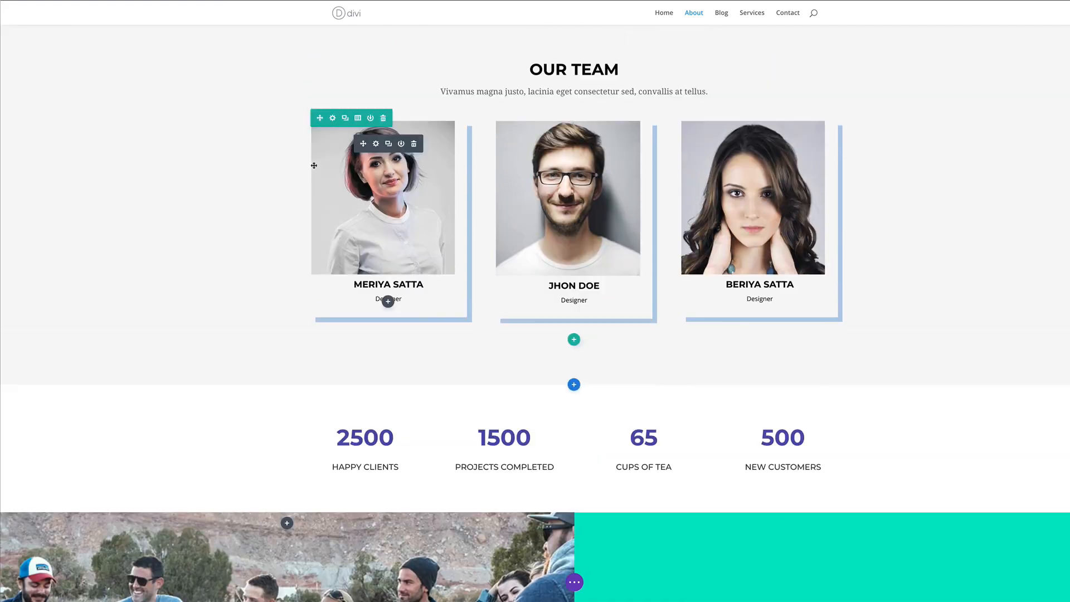
pyautogui.scroll(-6, 313, 168)
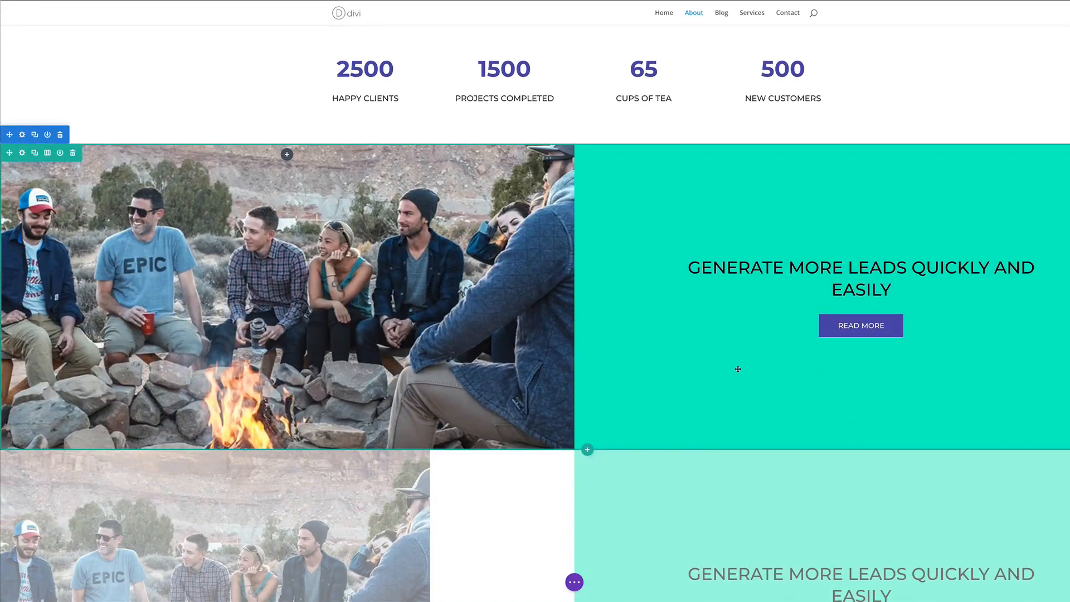
pyautogui.moveTo(858, 329)
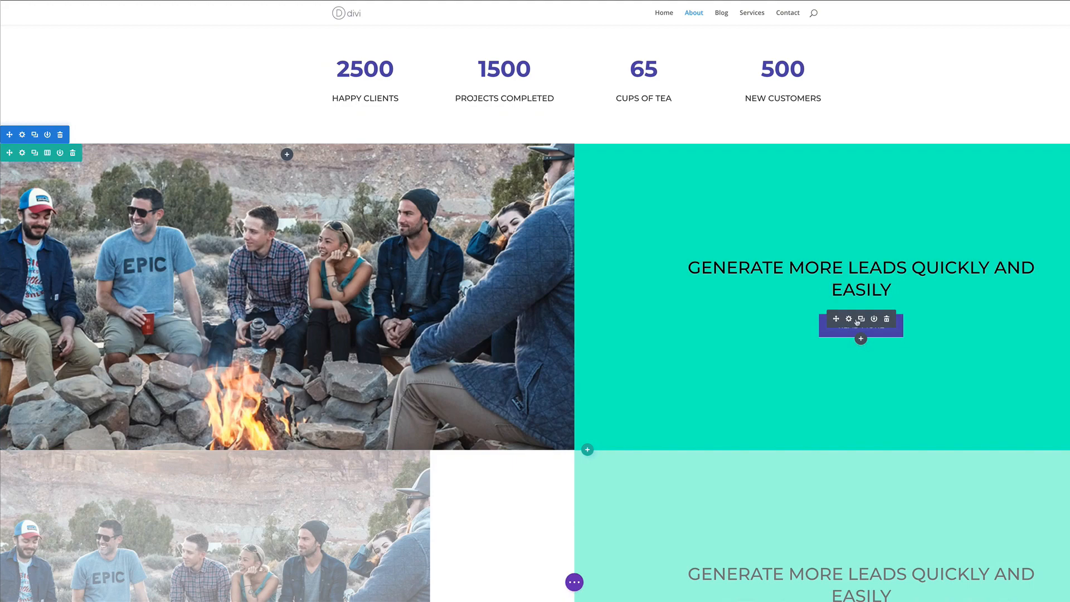
# Give READ MORE rounded corners, letter spacing, bold text and 2px hover letter spacing
pyautogui.click(849, 320)
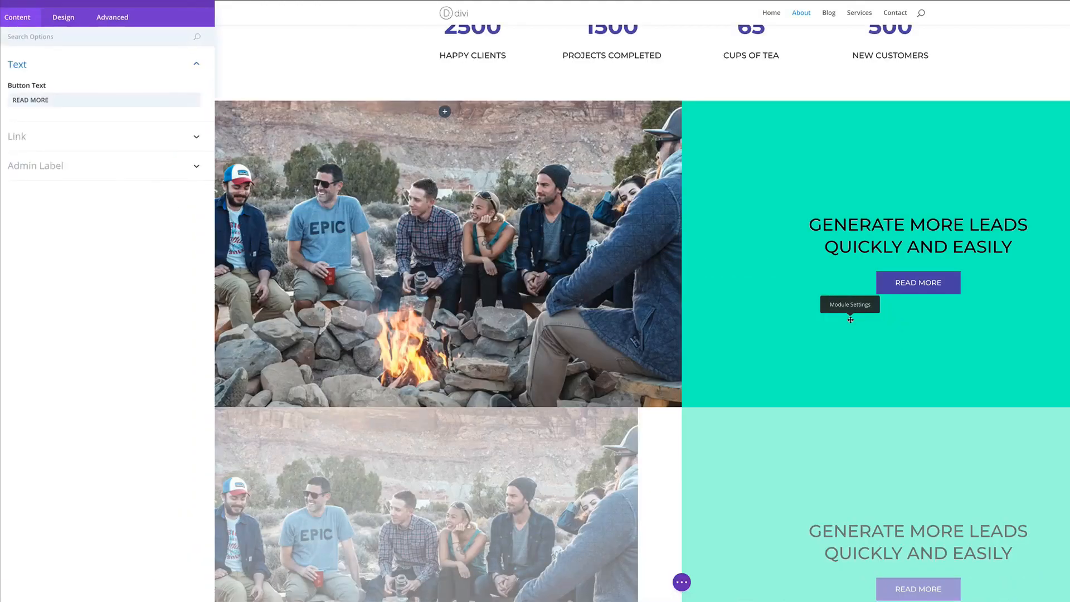
pyautogui.click(67, 39)
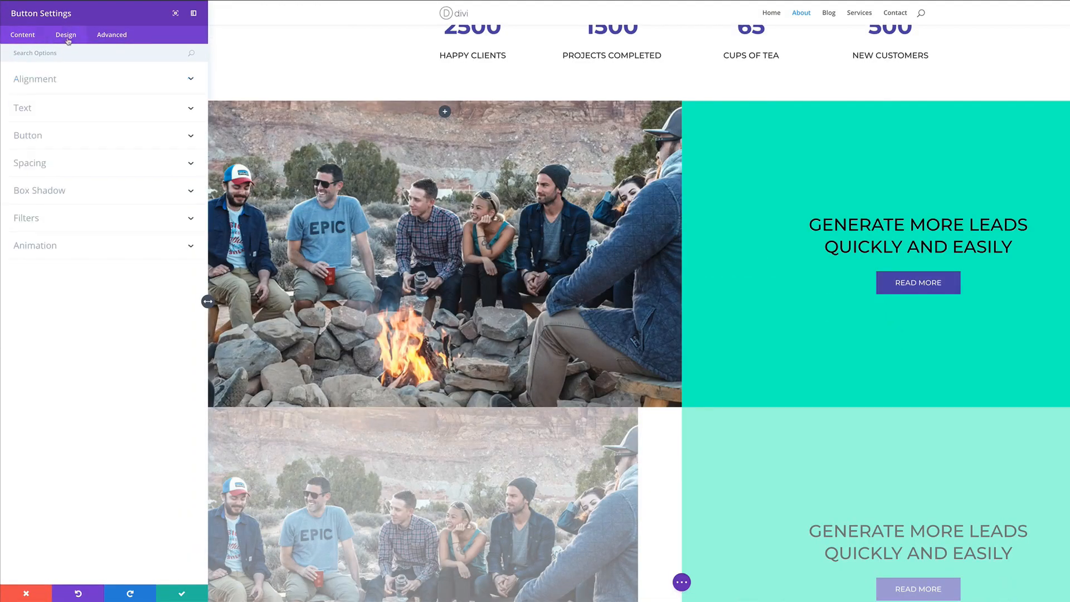
pyautogui.click(48, 136)
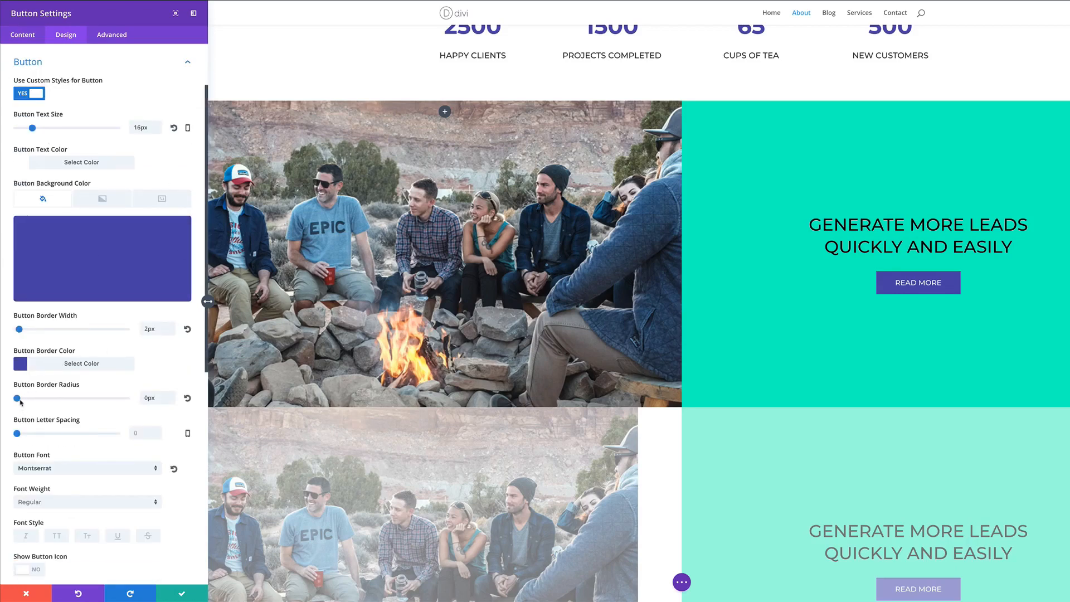
pyautogui.moveTo(18, 399); pyautogui.dragTo(96, 405)
pyautogui.moveTo(17, 435); pyautogui.dragTo(19, 434)
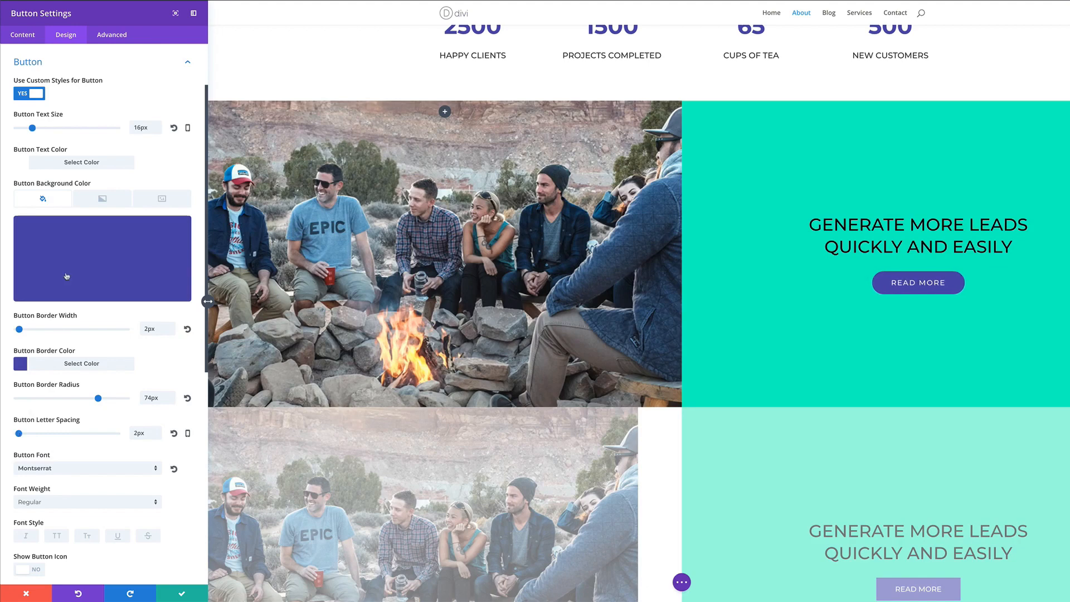
pyautogui.click(40, 503)
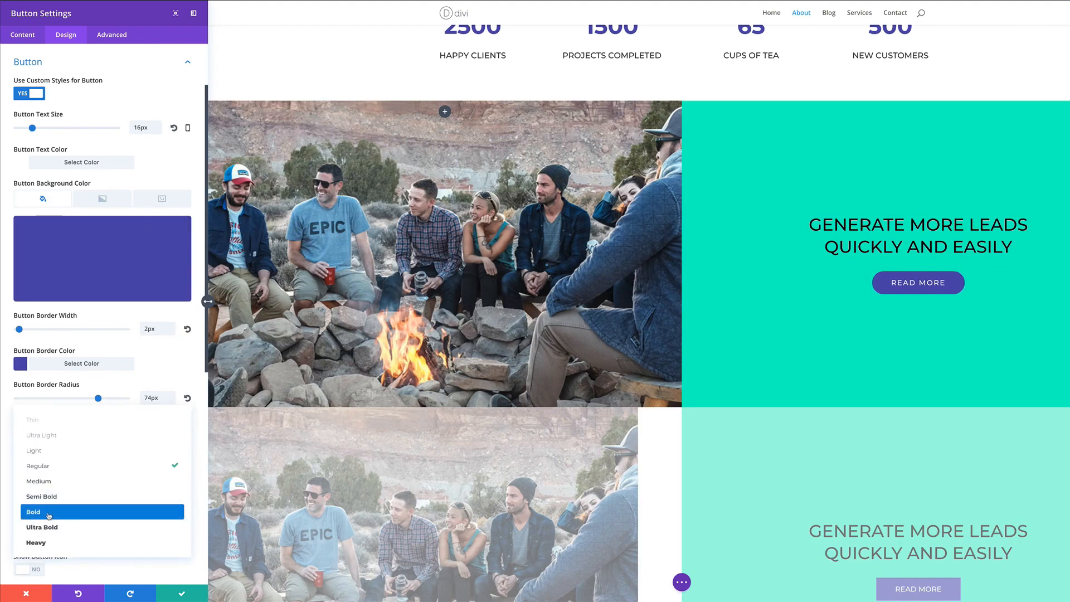
pyautogui.click(49, 512)
pyautogui.scroll(-5, 59, 513)
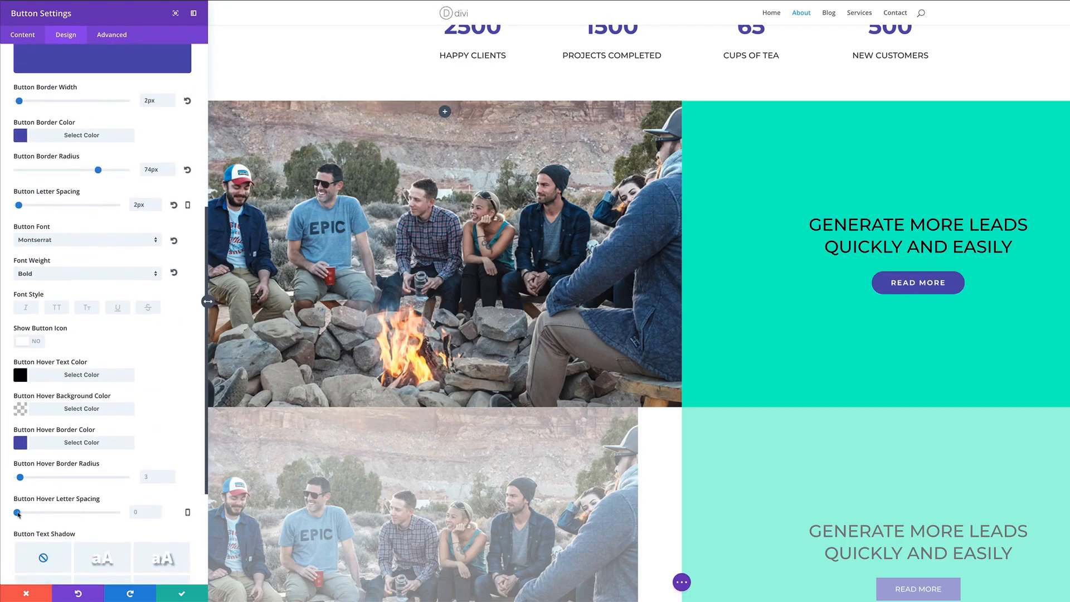
pyautogui.moveTo(18, 514); pyautogui.dragTo(19, 514)
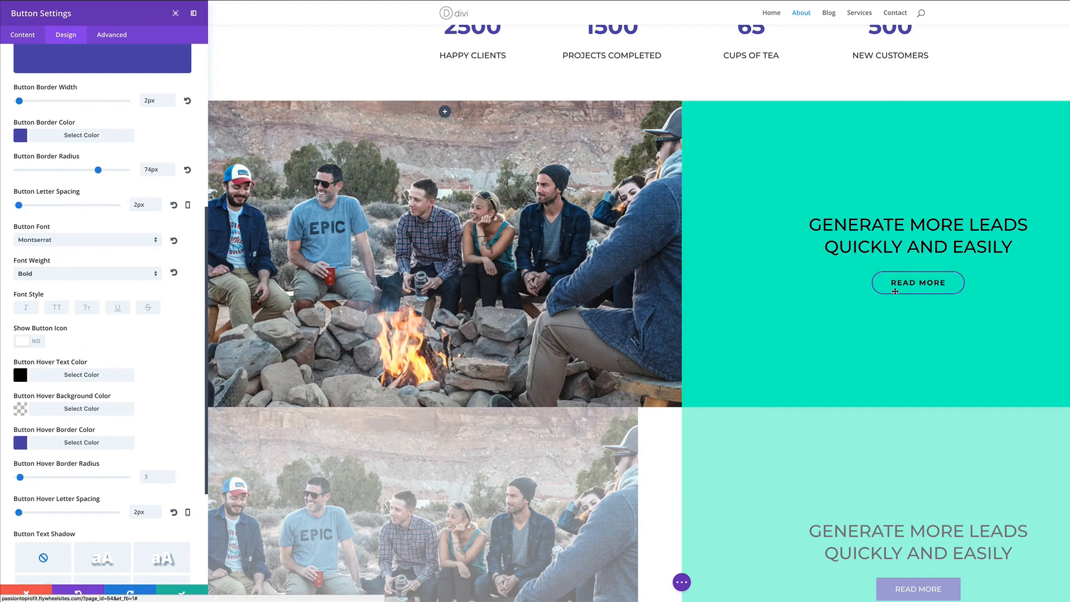
pyautogui.click(182, 595)
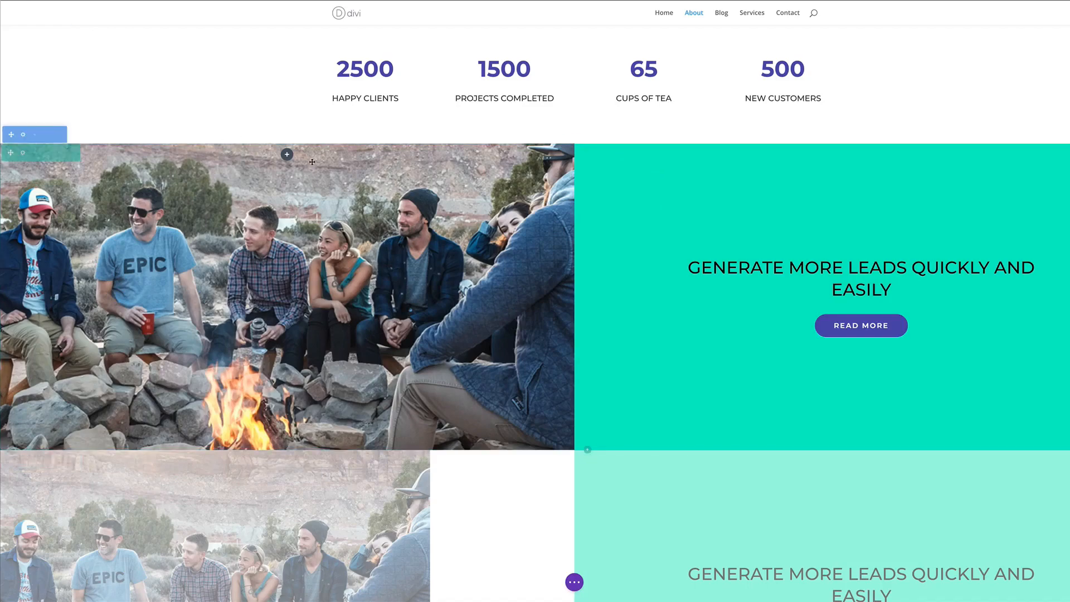
# Set the GENERATE MORE LEADS row's column 1 background to the office meeting photo from the Media Library
pyautogui.click(22, 153)
pyautogui.click(48, 79)
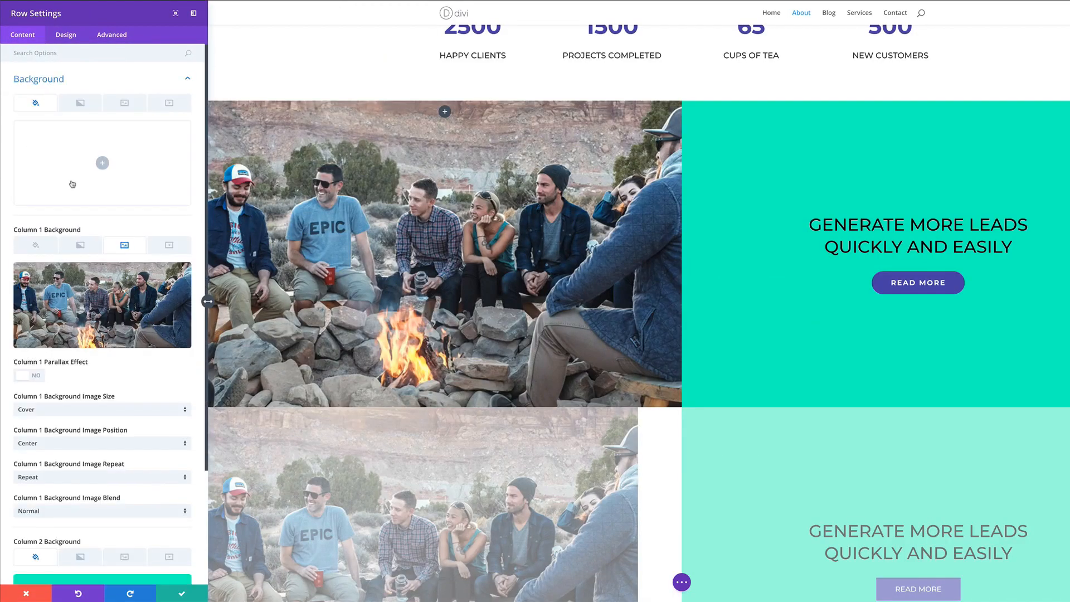
pyautogui.click(165, 276)
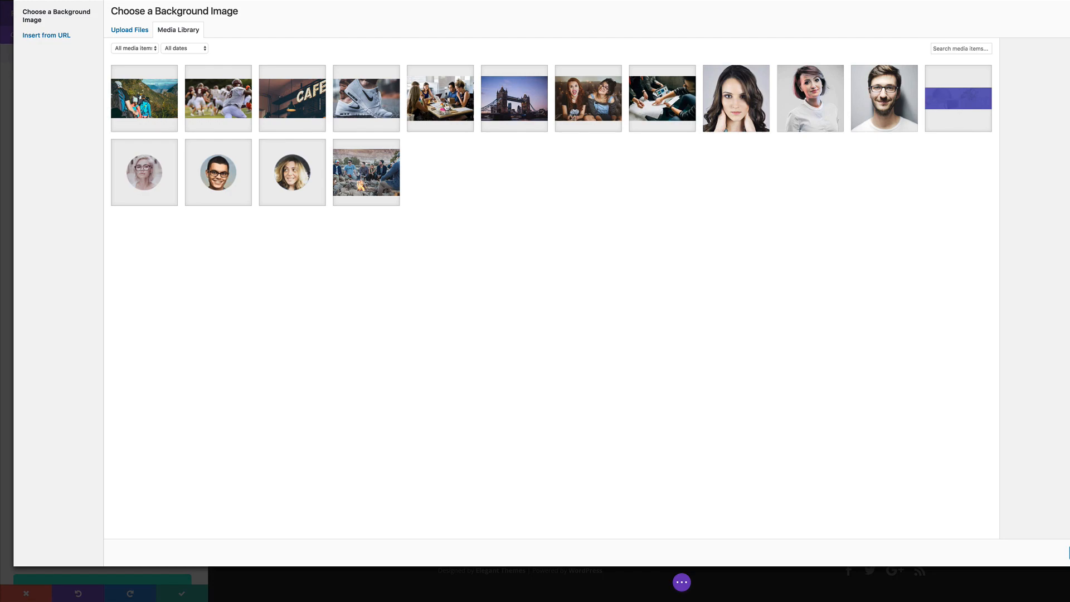
pyautogui.click(446, 106)
pyautogui.click(1069, 553)
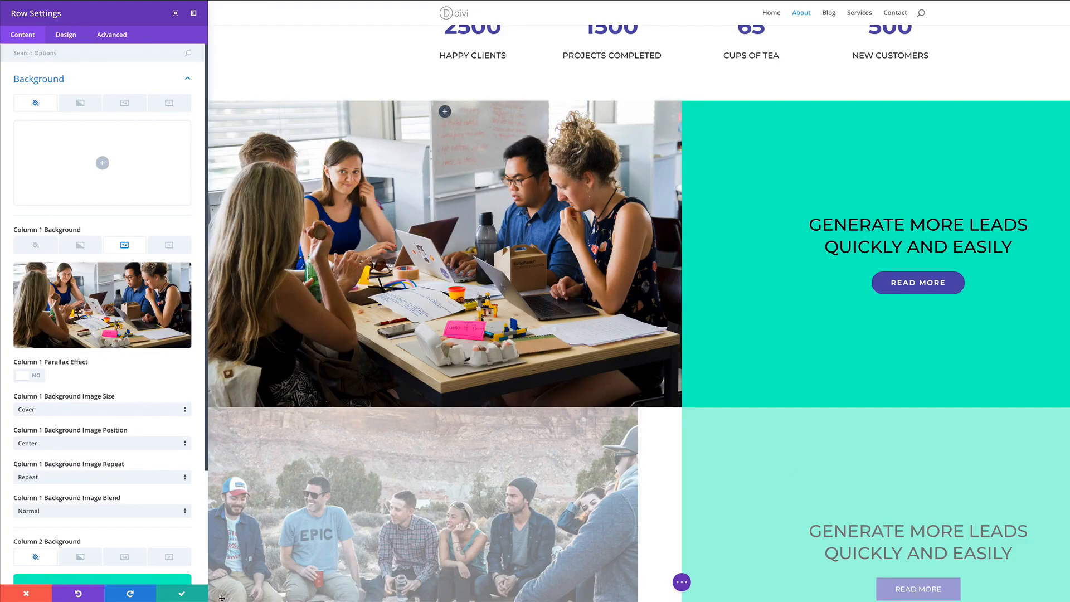
pyautogui.click(182, 593)
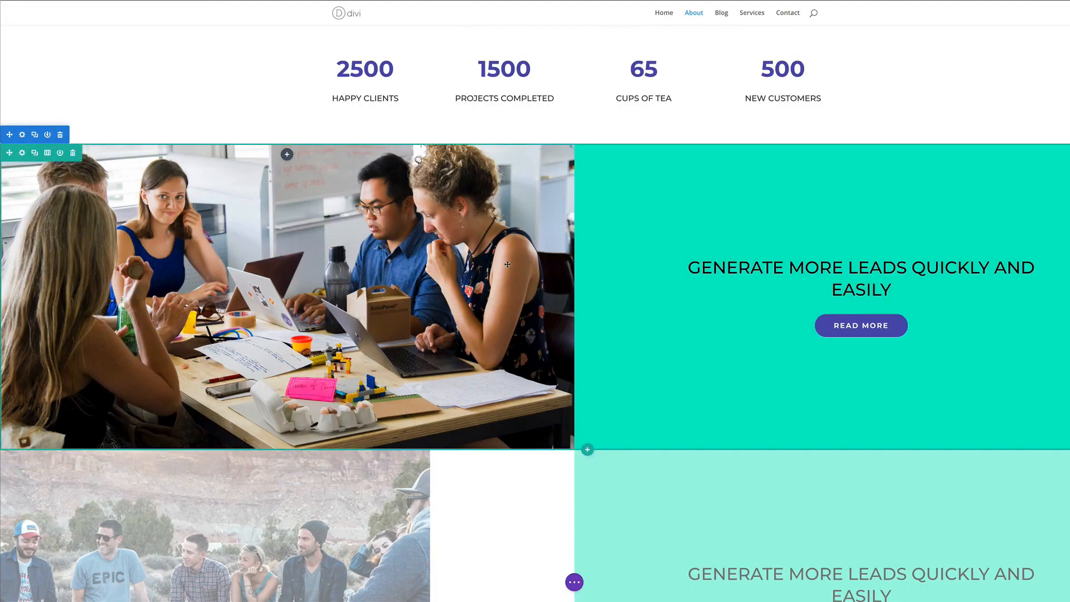
pyautogui.scroll(3, 853, 146)
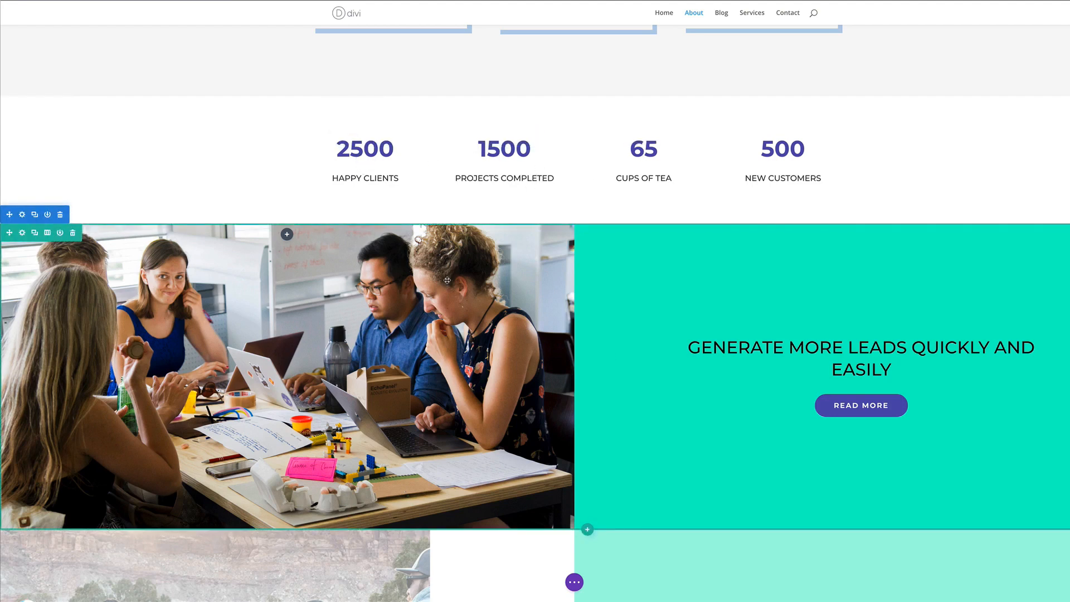
# Reveal the page-level builder options and scroll through the About page to review the video and new photo
pyautogui.press('t')
pyautogui.scroll(20, 451, 281)
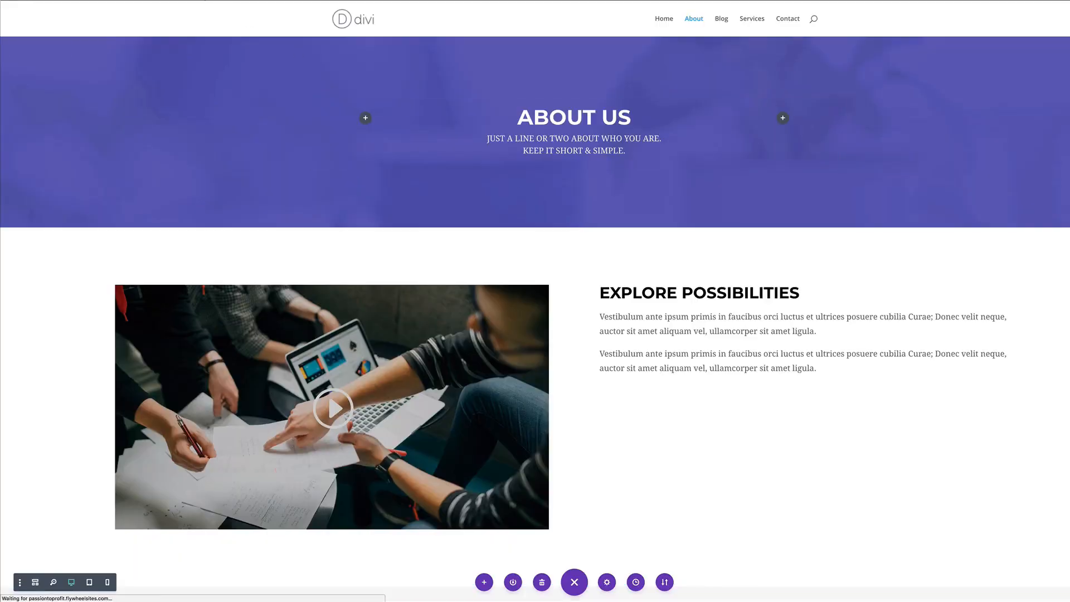
pyautogui.scroll(-1, 535, 313)
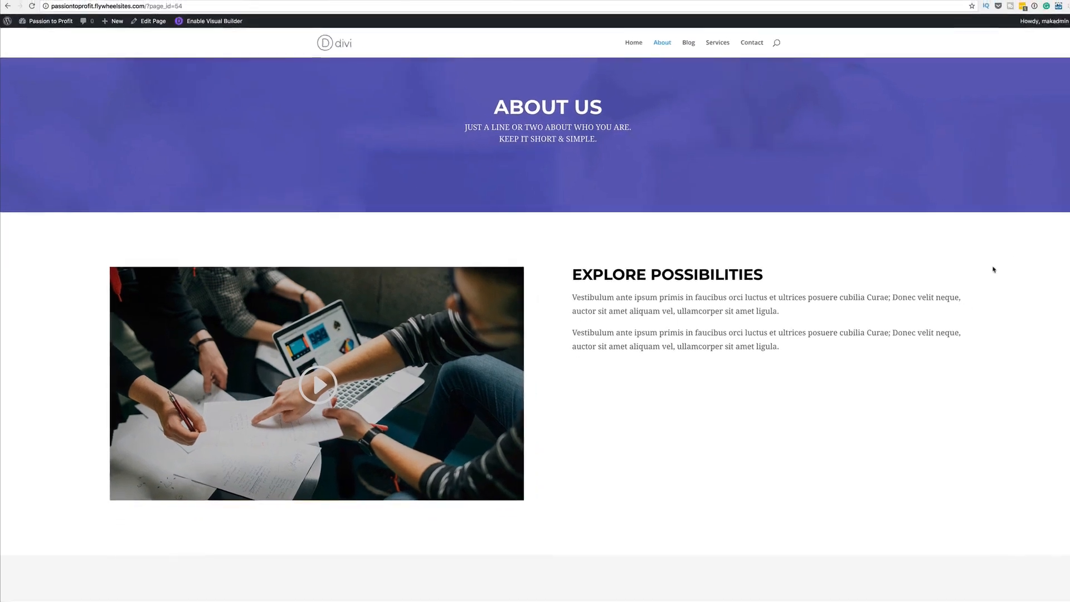
pyautogui.scroll(-5, 1036, 262)
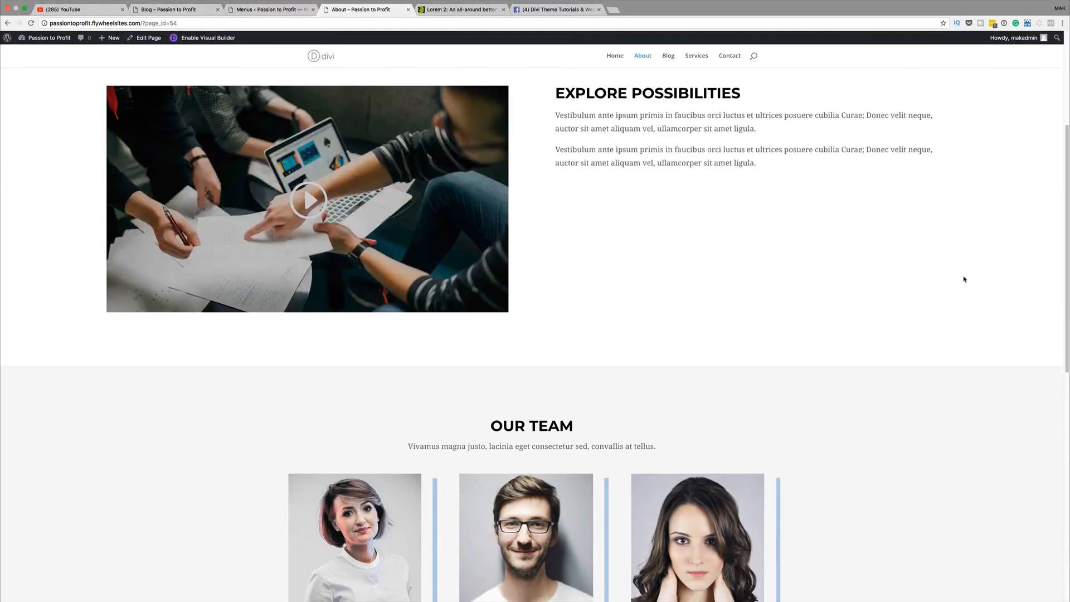
pyautogui.scroll(-10, 964, 279)
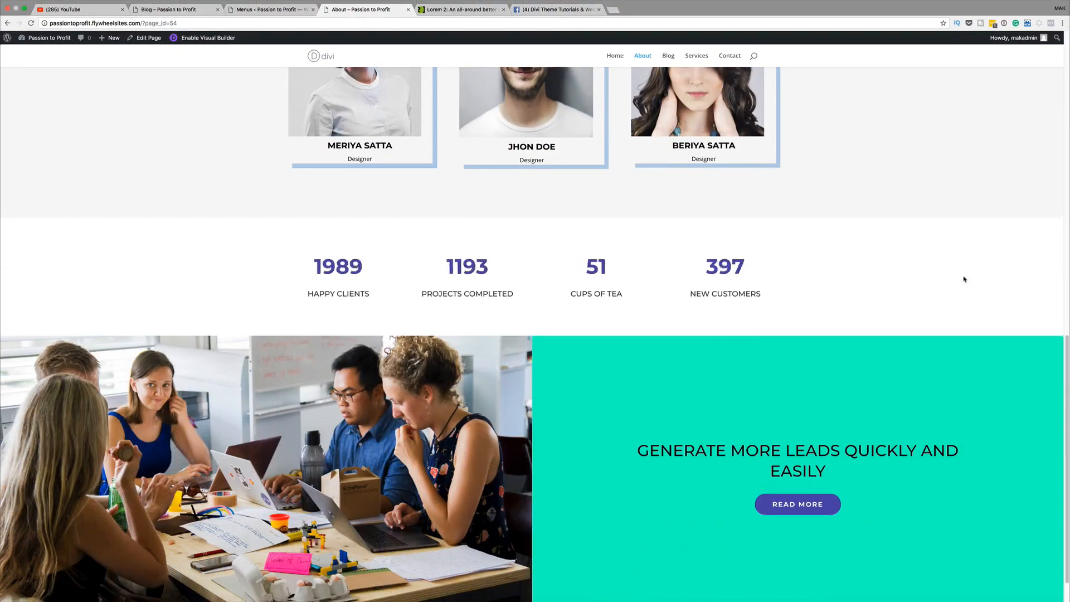
pyautogui.scroll(-2, 964, 278)
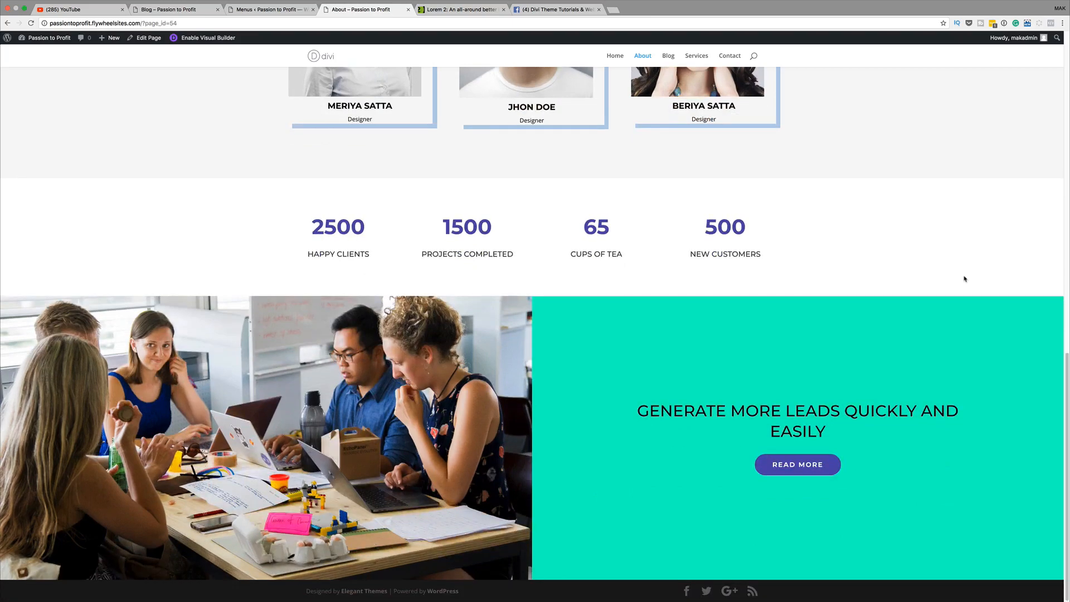
pyautogui.scroll(7, 965, 279)
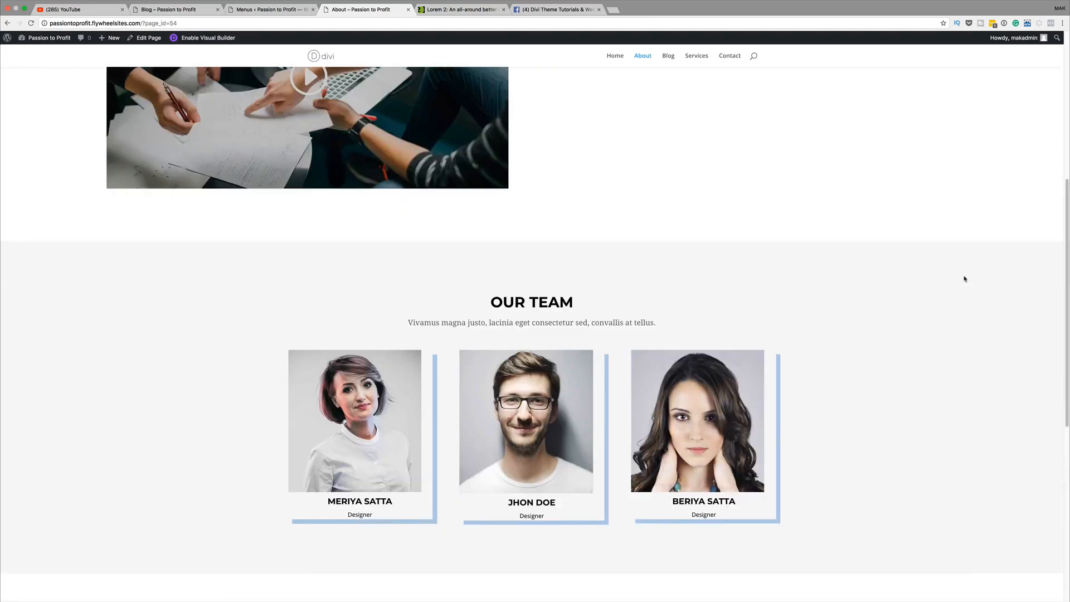
pyautogui.scroll(6, 964, 278)
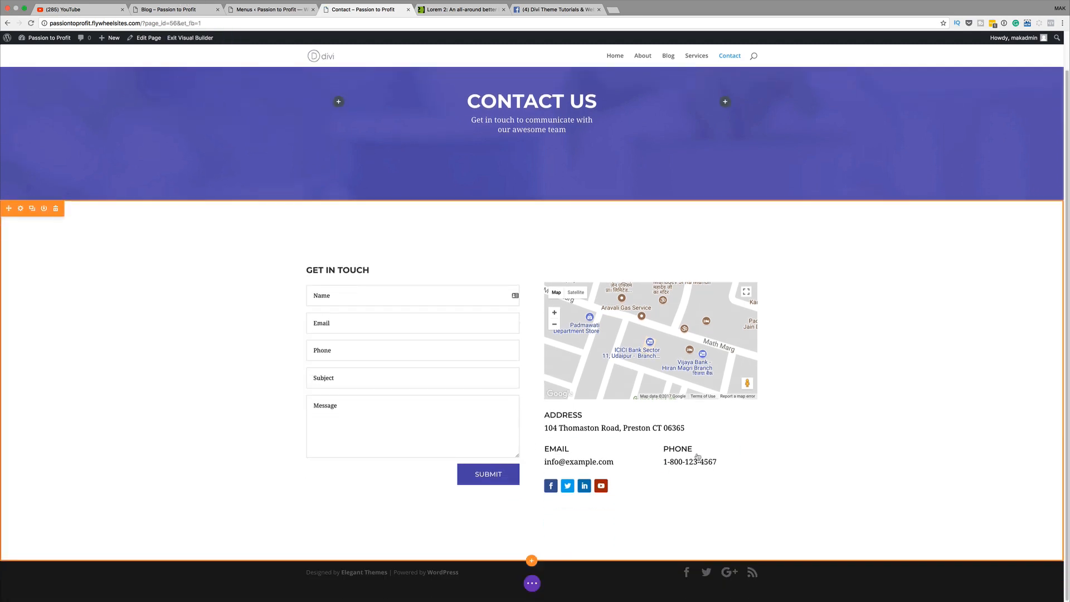
# Replace the old placeholder in the PHONE text module with a new UK phone number and save
pyautogui.click(699, 450)
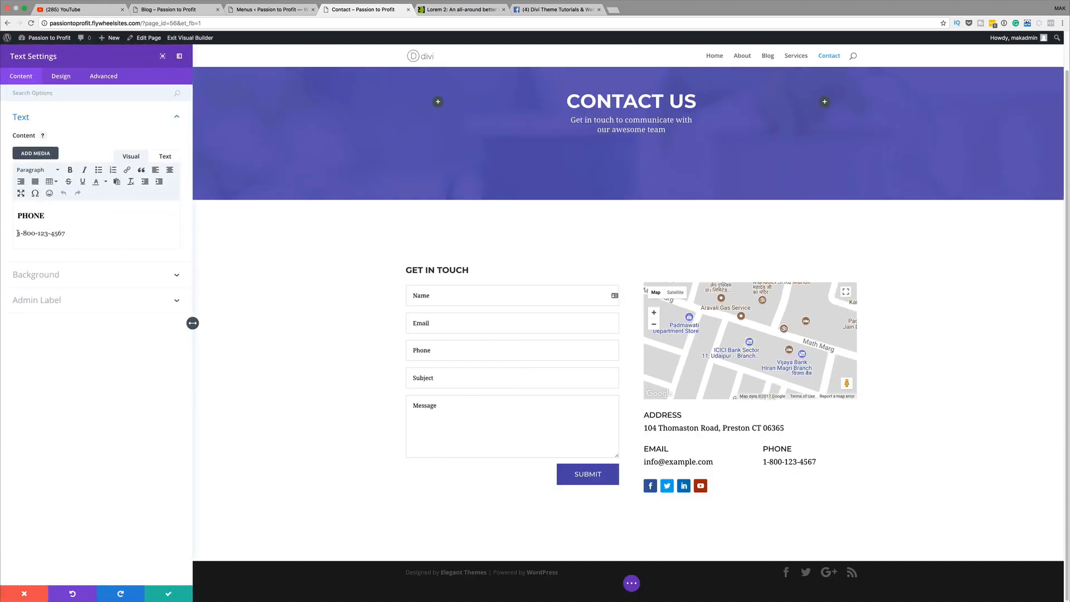
pyautogui.moveTo(18, 233); pyautogui.dragTo(73, 236)
pyautogui.press('BackSpace')
pyautogui.press('BackSpace')
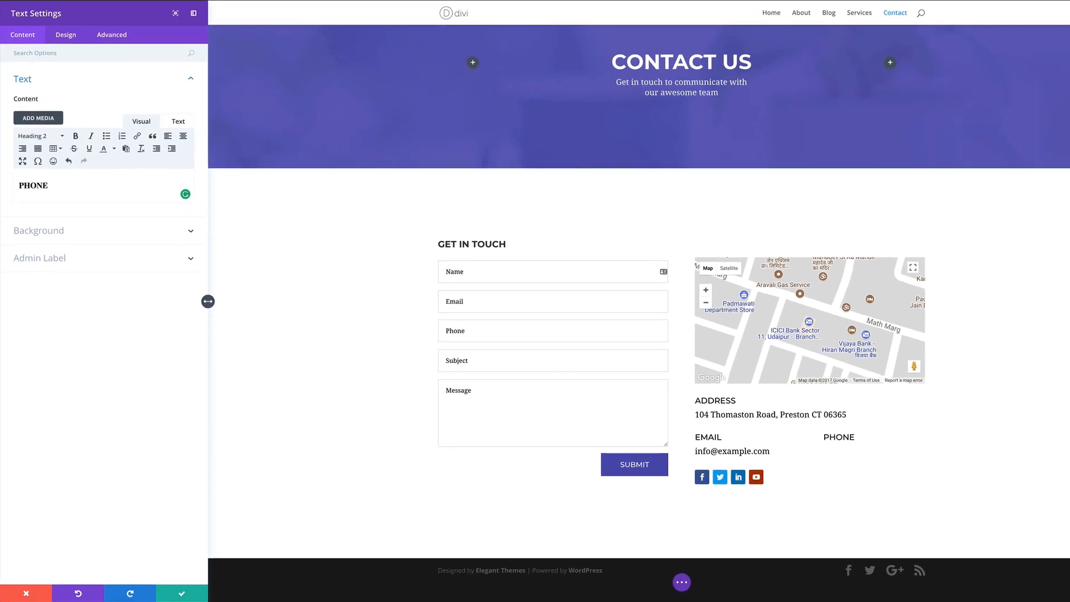
pyautogui.press('Return')
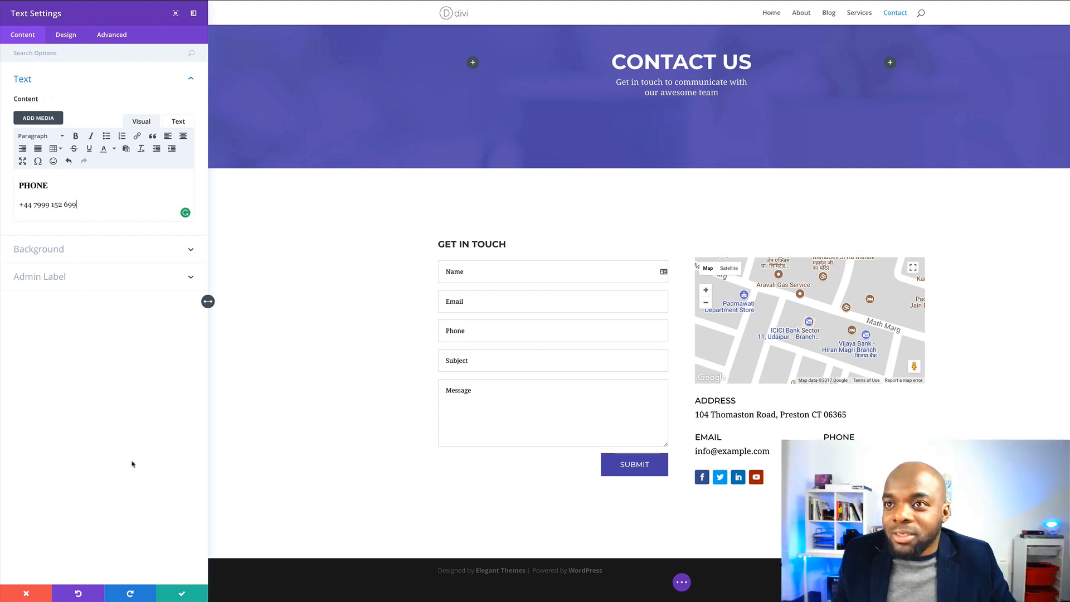
pyautogui.click(182, 595)
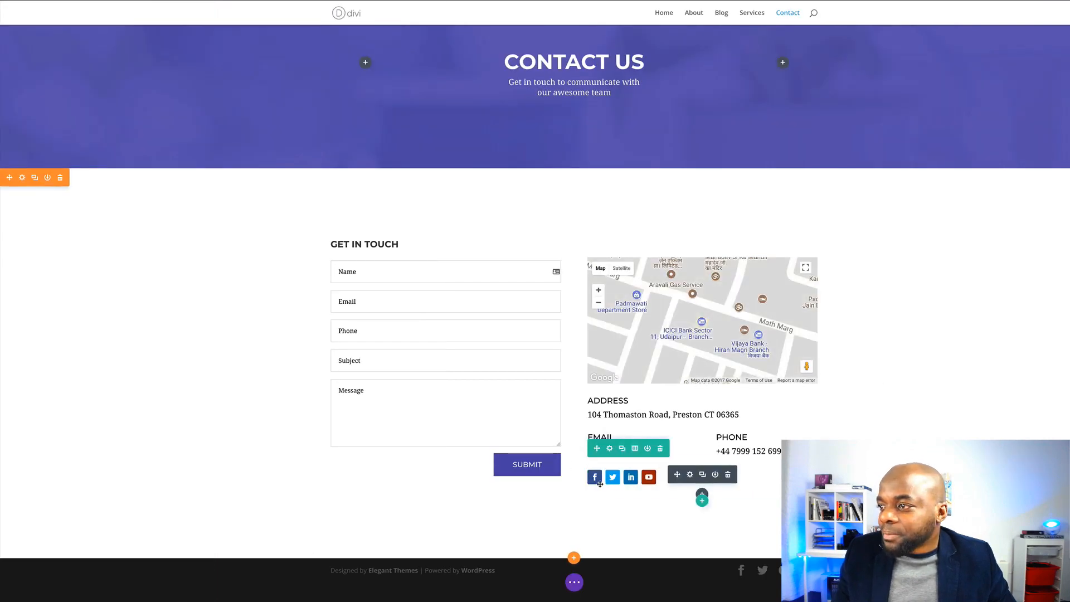
pyautogui.click(690, 475)
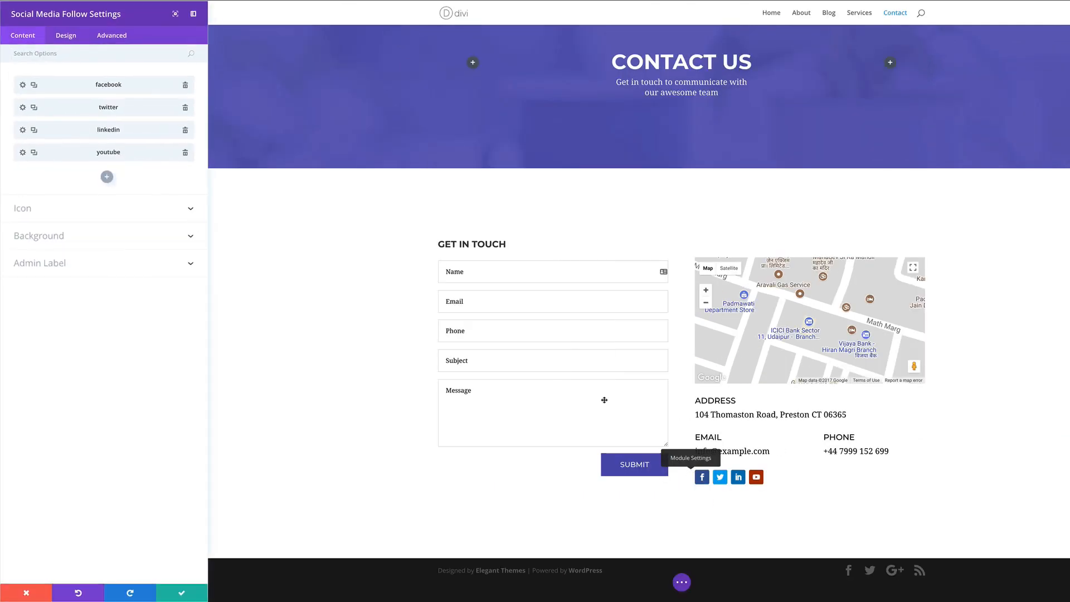
pyautogui.click(22, 85)
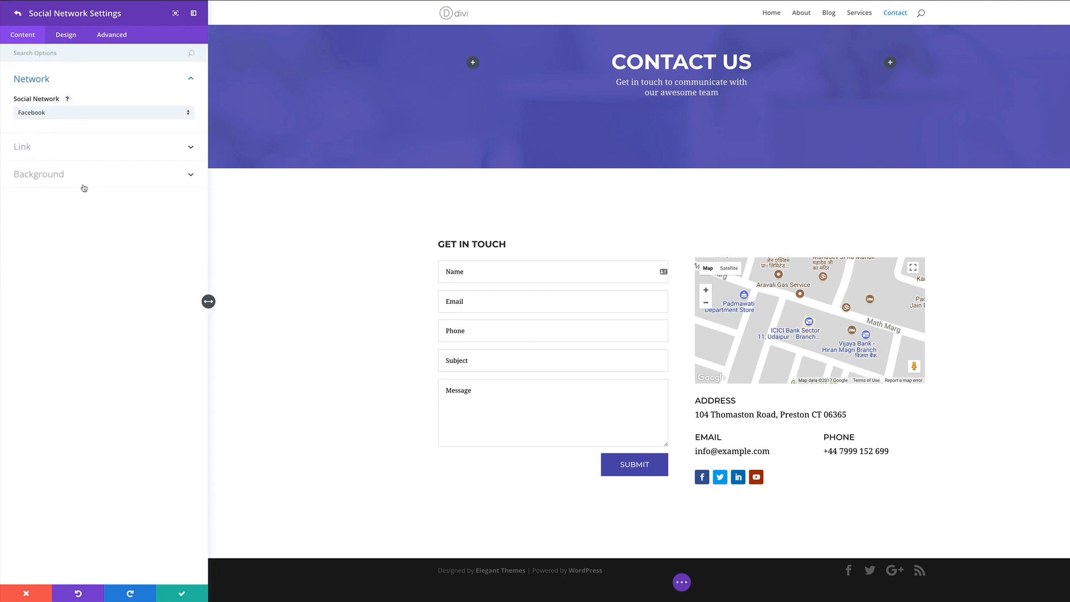
pyautogui.click(28, 147)
pyautogui.click(25, 145)
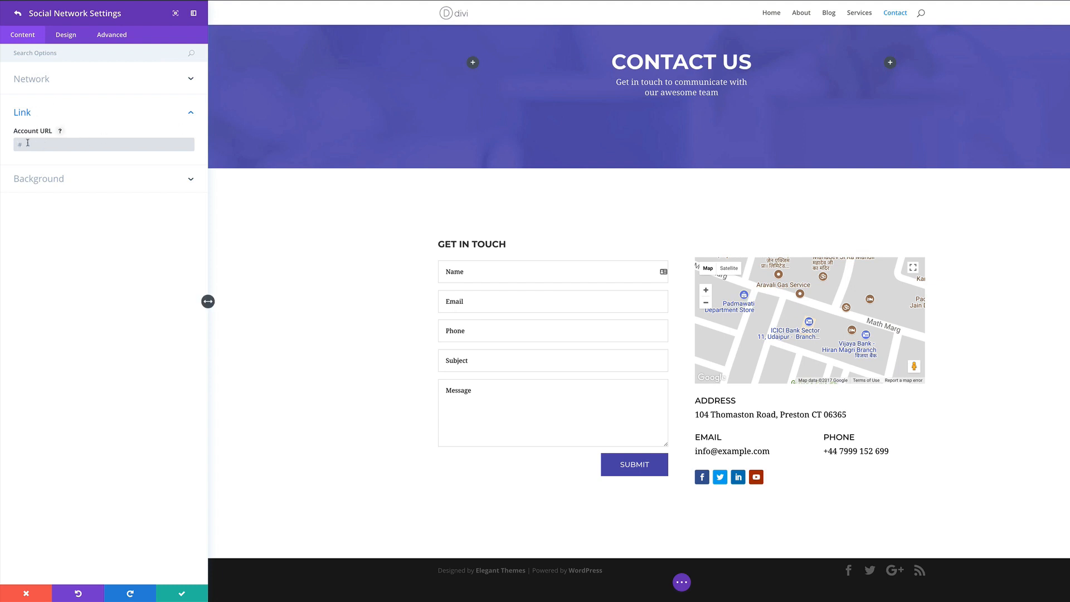
pyautogui.click(186, 593)
pyautogui.click(183, 593)
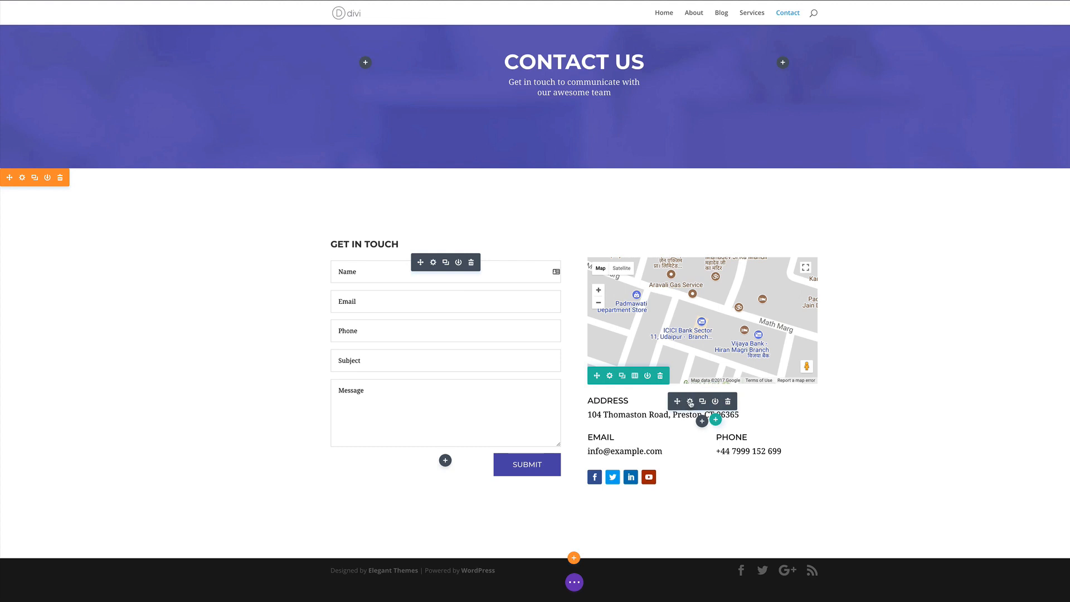
# Retype the house number and street in the ADDRESS text module with a new West Midlands address and save
pyautogui.click(690, 402)
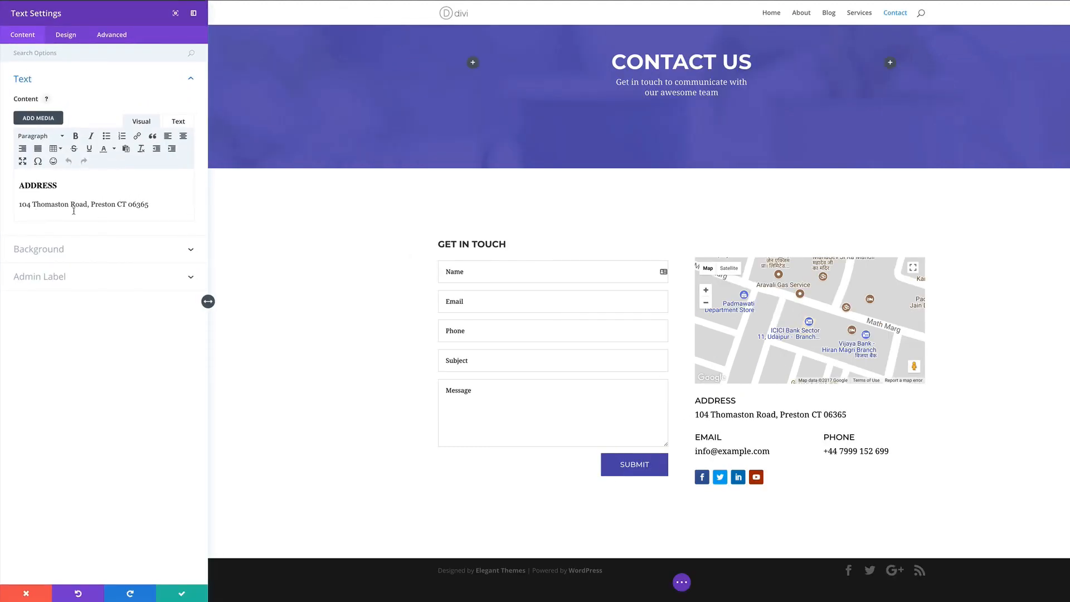
pyautogui.doubleClick(23, 204)
pyautogui.moveTo(29, 204); pyautogui.dragTo(77, 204)
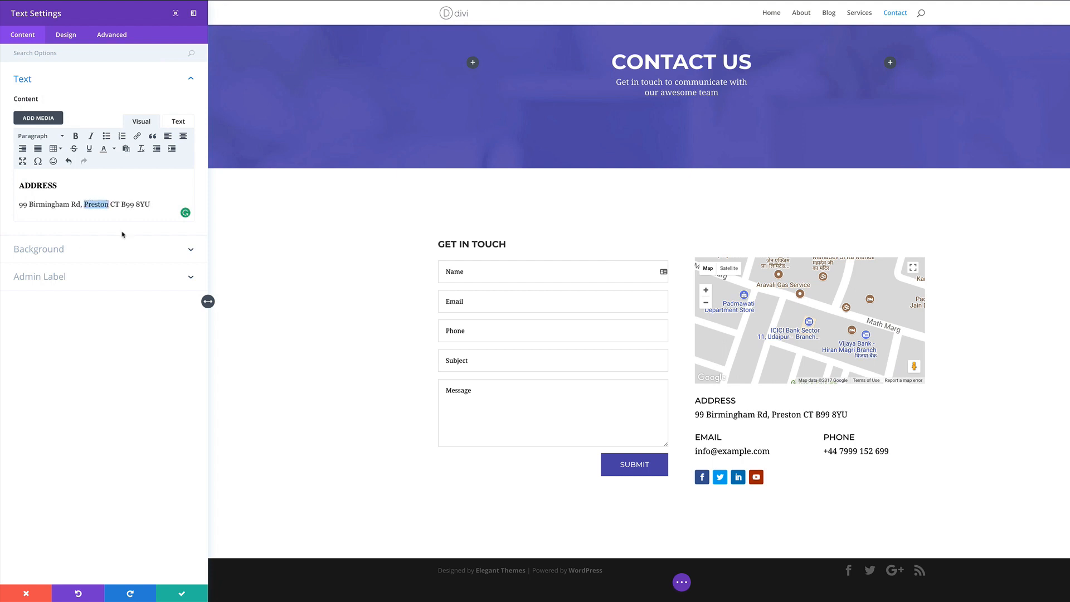
pyautogui.write('W.Midlands')
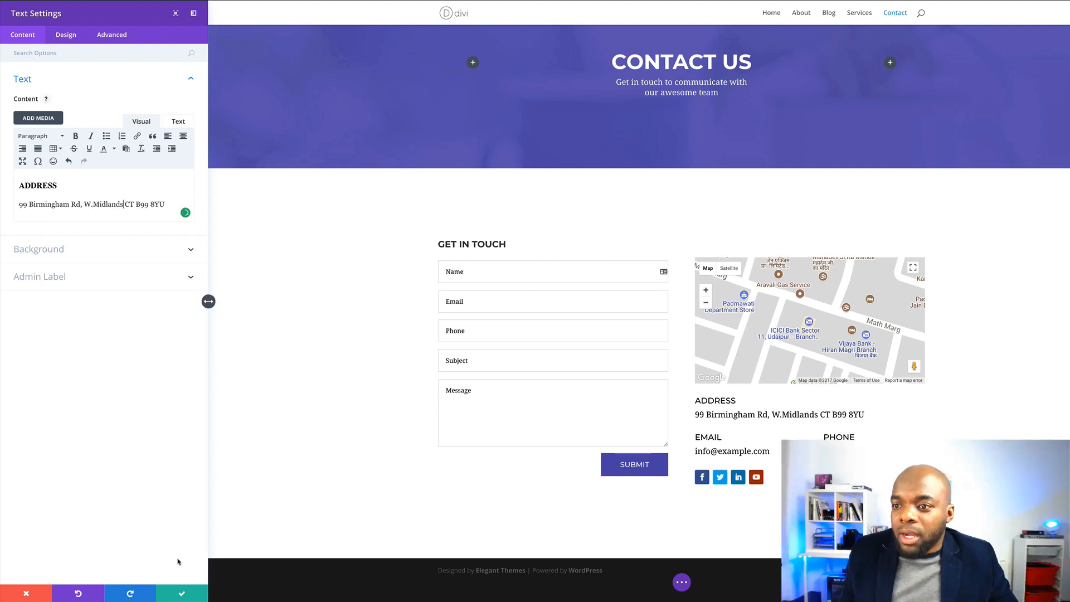
pyautogui.click(183, 594)
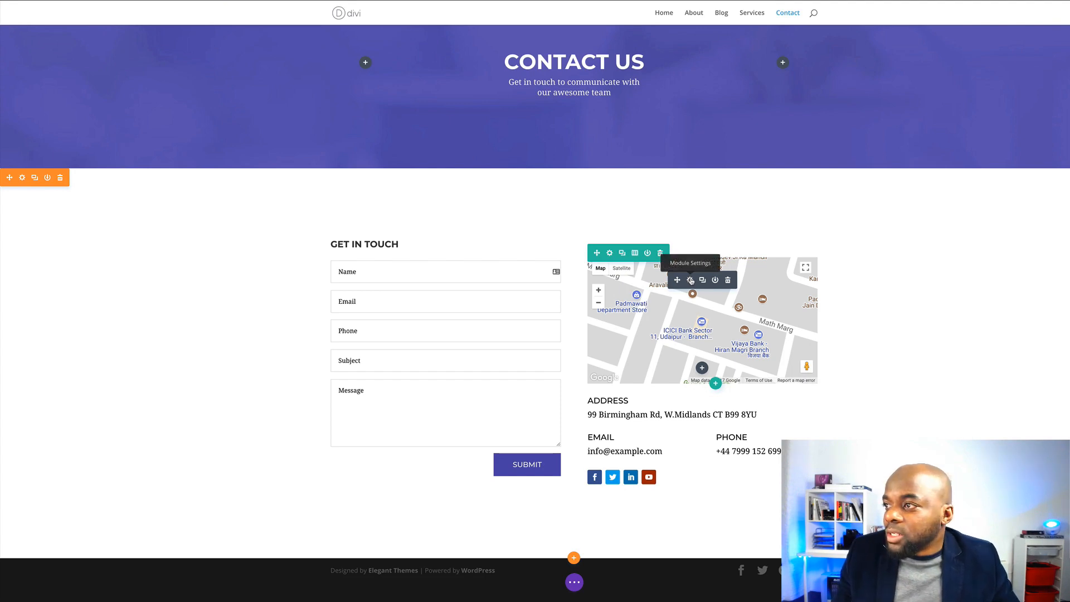
# Apply map filters of hue 70deg, saturation 92%, contrast 66% and sepia 76%, then save
pyautogui.click(692, 281)
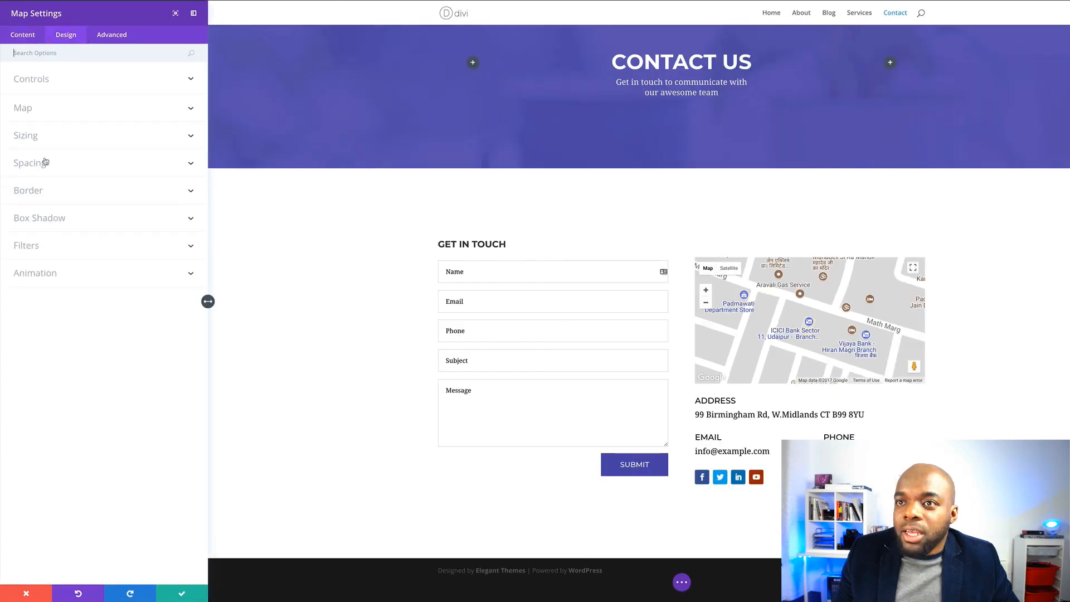
pyautogui.click(39, 249)
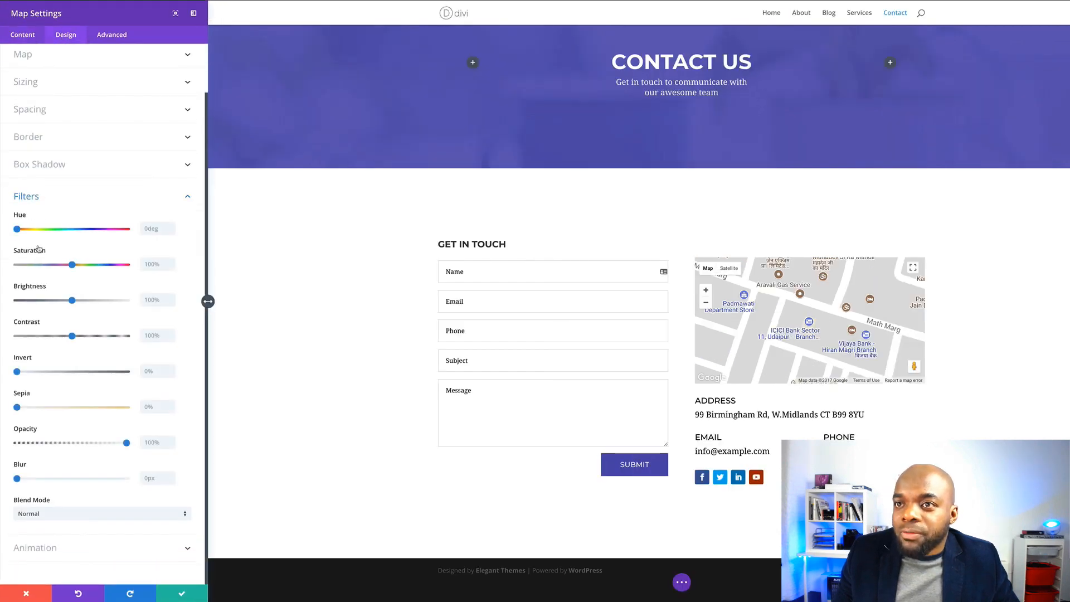
pyautogui.moveTo(18, 230)
pyautogui.mouseDown()
pyautogui.moveTo(126, 233)
pyautogui.moveTo(24, 233)
pyautogui.mouseUp()
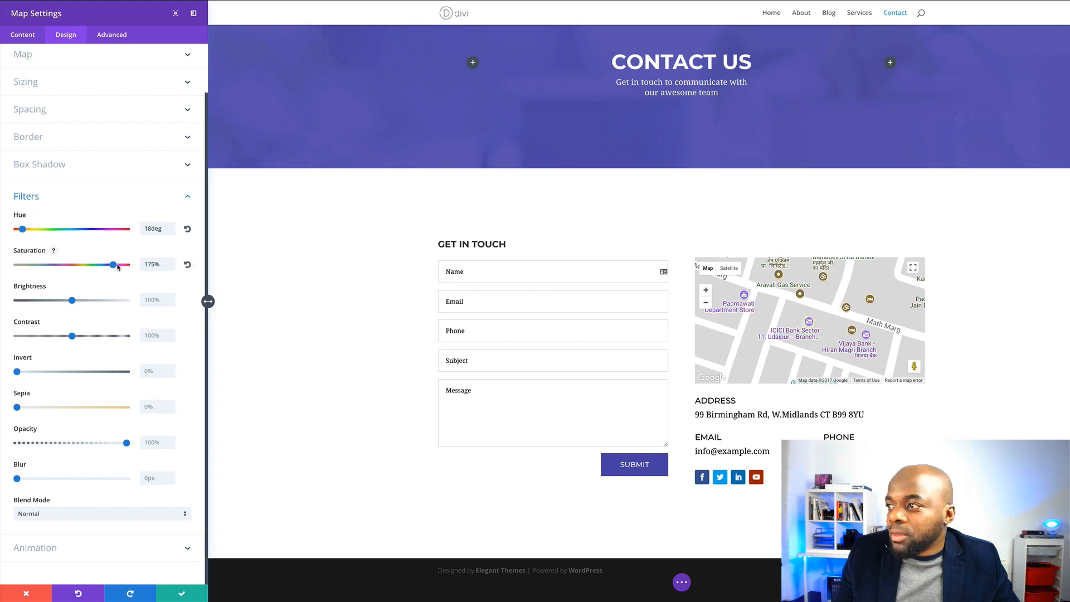
pyautogui.moveTo(25, 230)
pyautogui.mouseDown()
pyautogui.moveTo(62, 229)
pyautogui.moveTo(31, 231)
pyautogui.mouseUp()
pyautogui.moveTo(72, 336)
pyautogui.mouseDown()
pyautogui.moveTo(110, 336)
pyautogui.moveTo(38, 337)
pyautogui.moveTo(54, 337)
pyautogui.mouseUp()
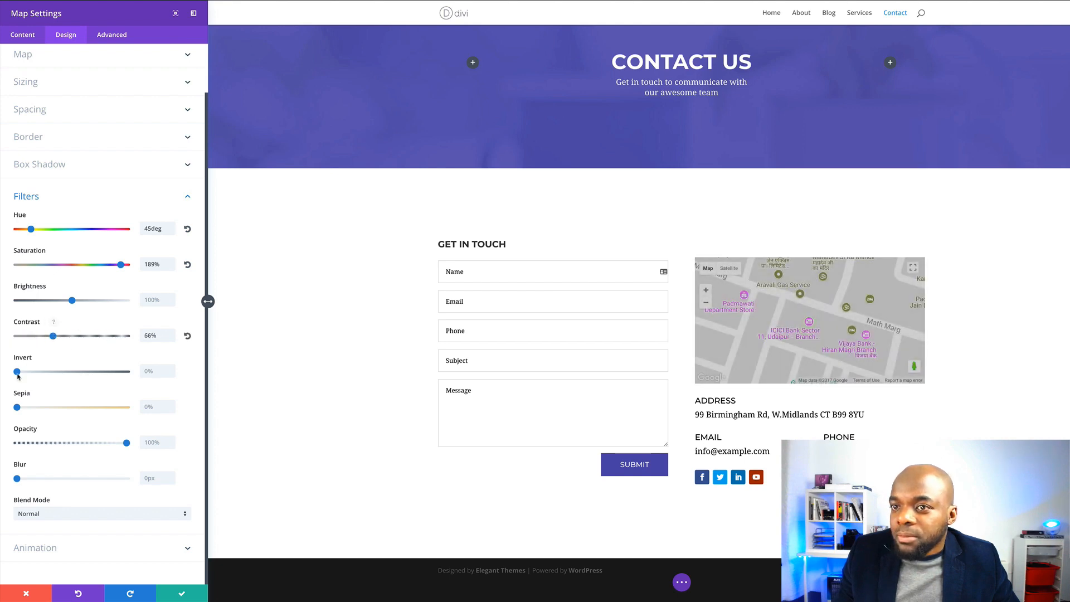
pyautogui.moveTo(18, 409); pyautogui.dragTo(95, 412)
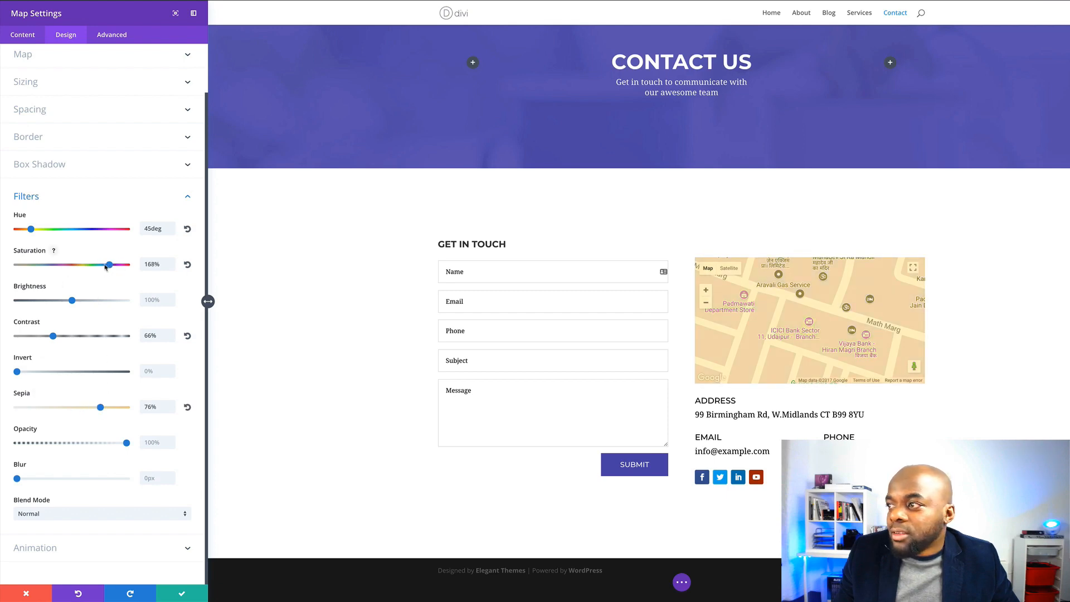
pyautogui.moveTo(105, 267); pyautogui.dragTo(67, 266)
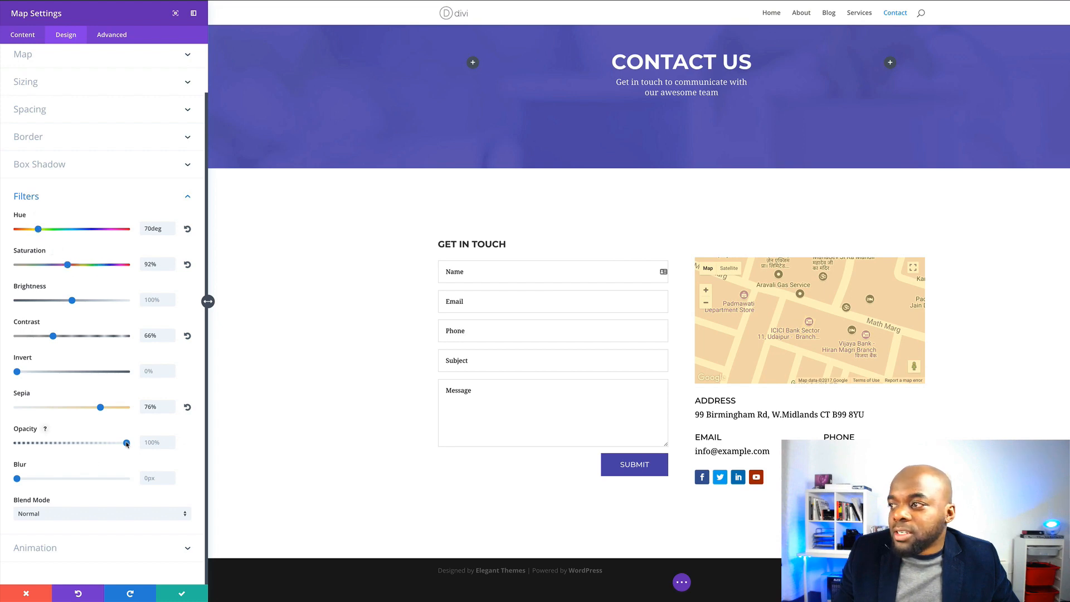
pyautogui.click(181, 594)
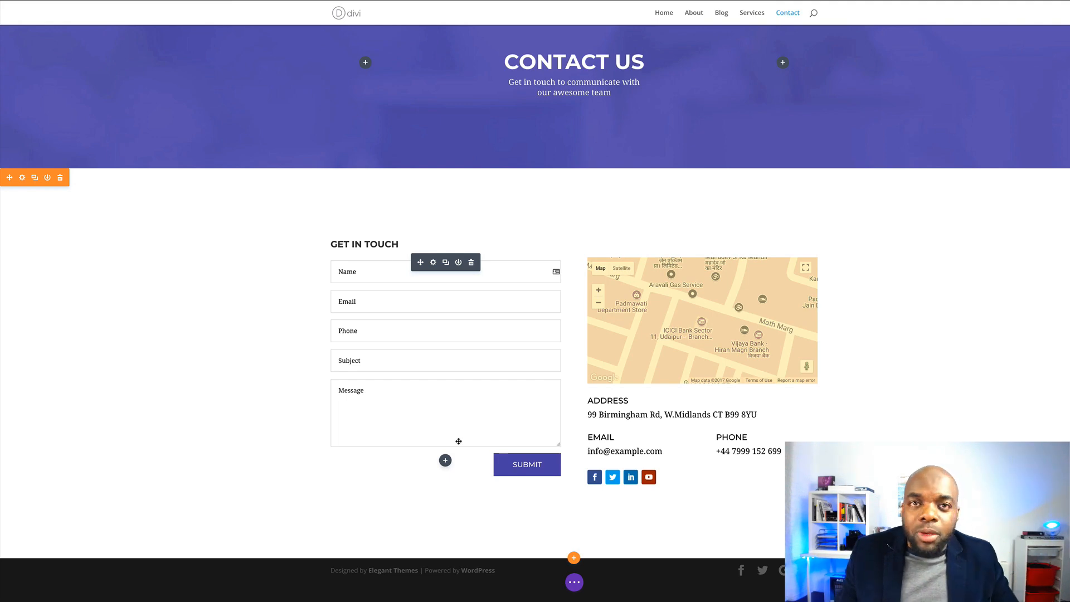
# Give the contact form's SUBMIT button a 72px border radius and 2px letter spacing
pyautogui.click(433, 263)
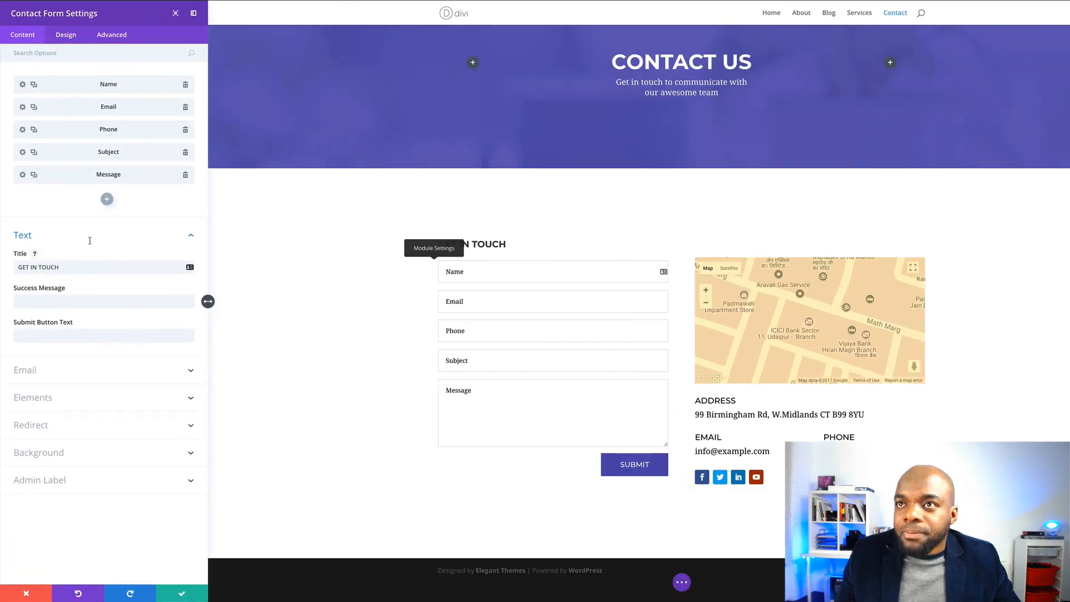
pyautogui.click(70, 36)
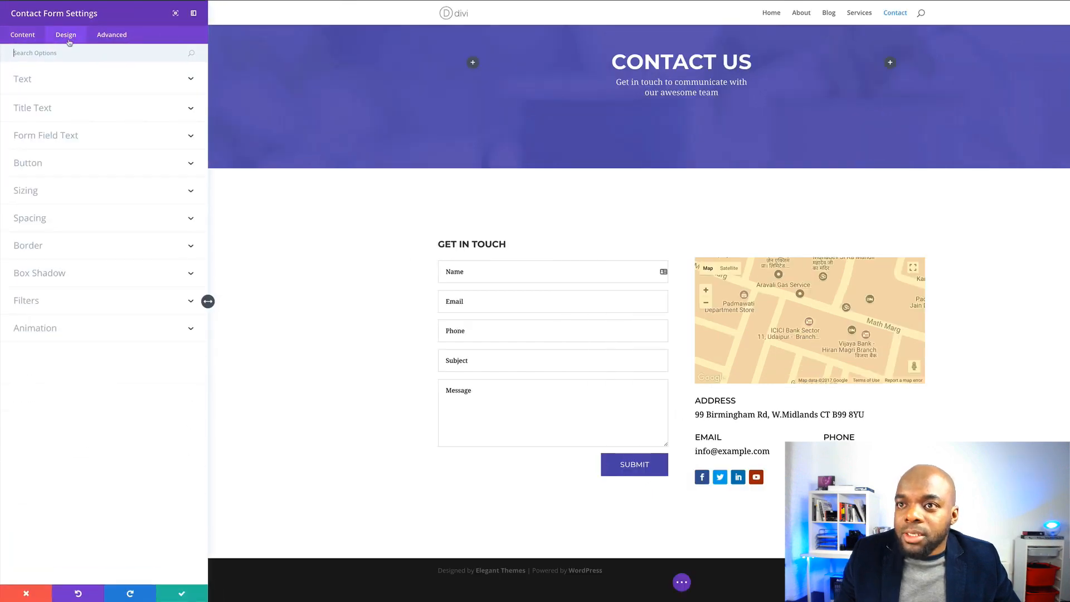
pyautogui.click(50, 165)
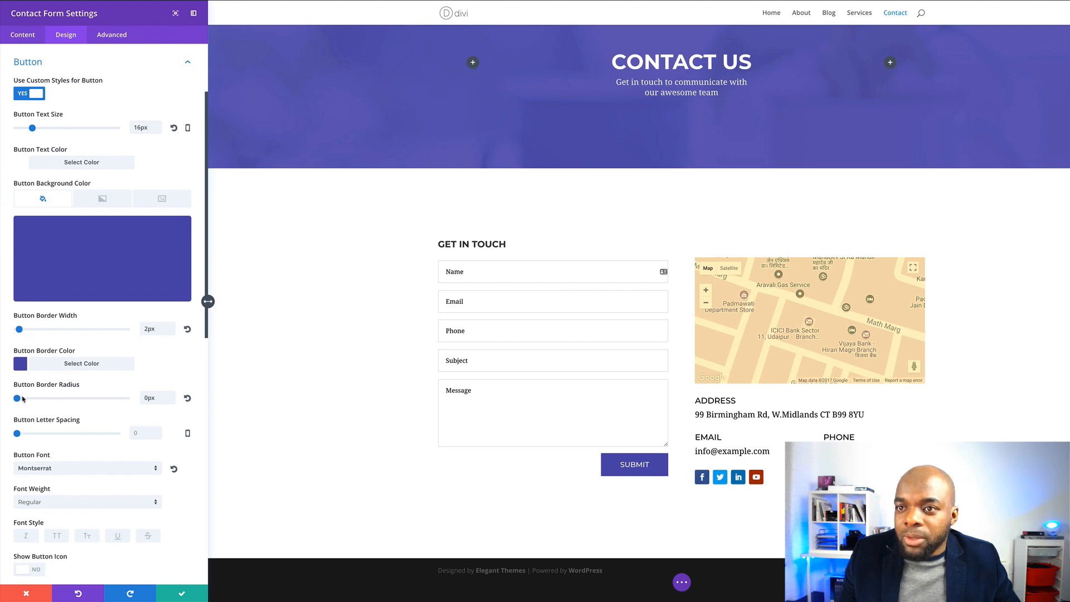
pyautogui.moveTo(18, 400); pyautogui.dragTo(96, 403)
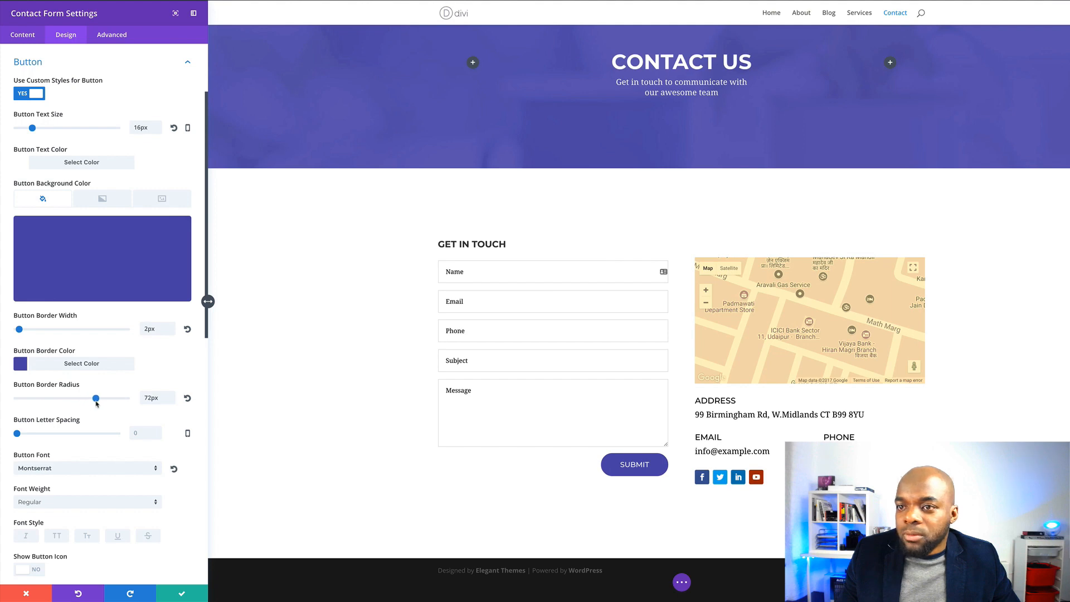
pyautogui.moveTo(17, 433); pyautogui.dragTo(19, 433)
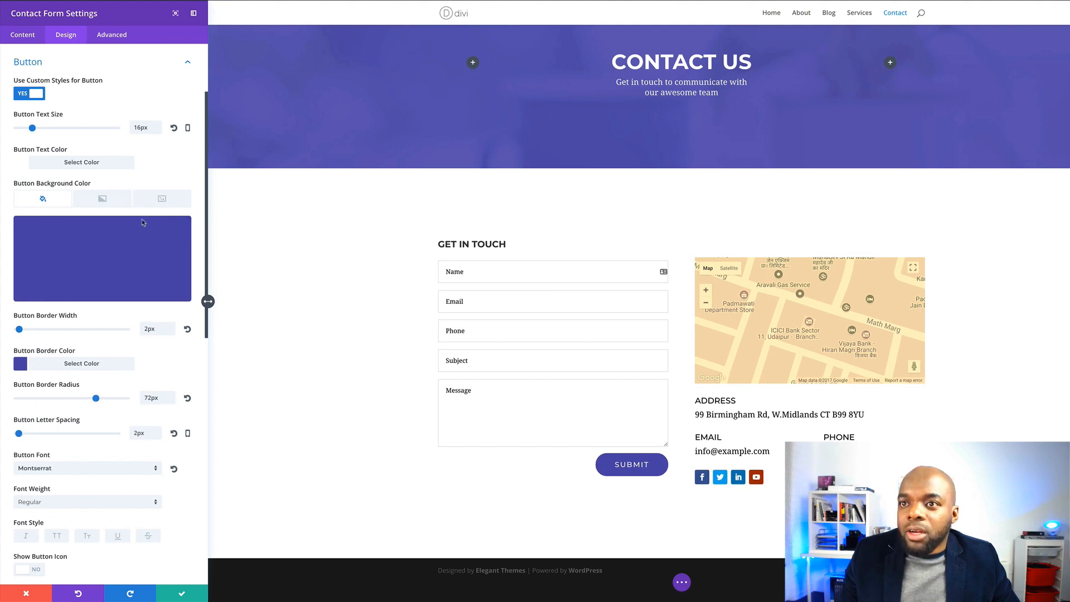
# Make the button text Bold, keep 2px spacing and 72px radius on hover, and save
pyautogui.scroll(-3, 115, 449)
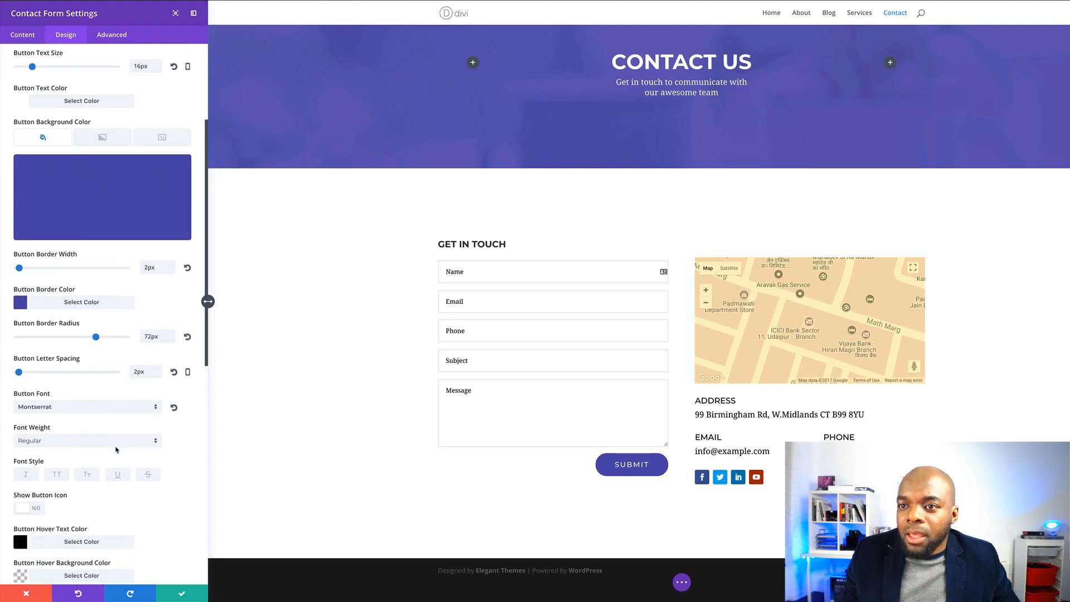
pyautogui.click(112, 436)
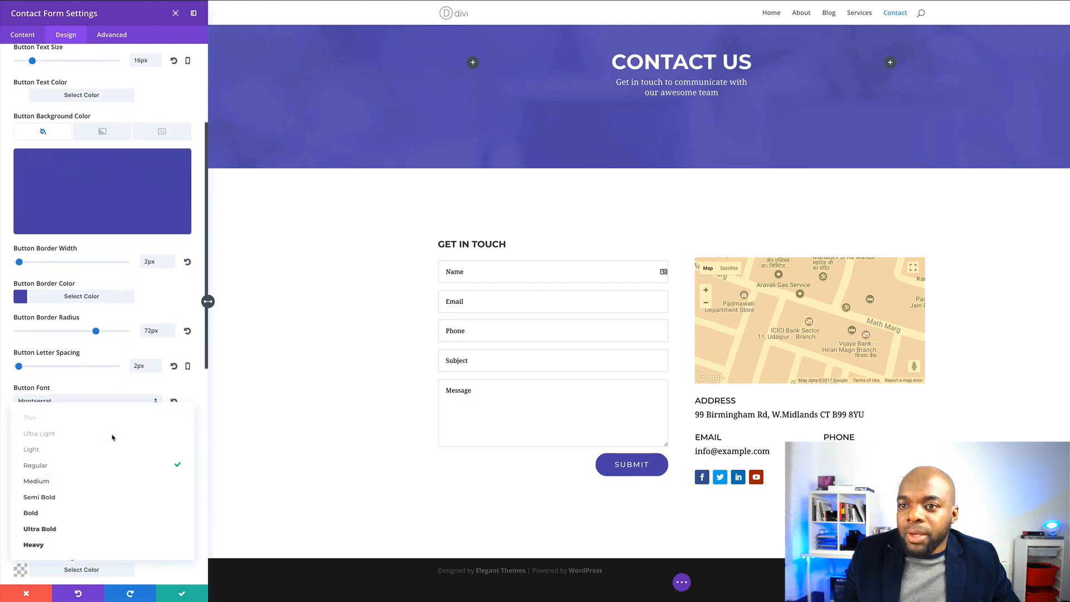
pyautogui.click(72, 513)
pyautogui.scroll(-7, 135, 503)
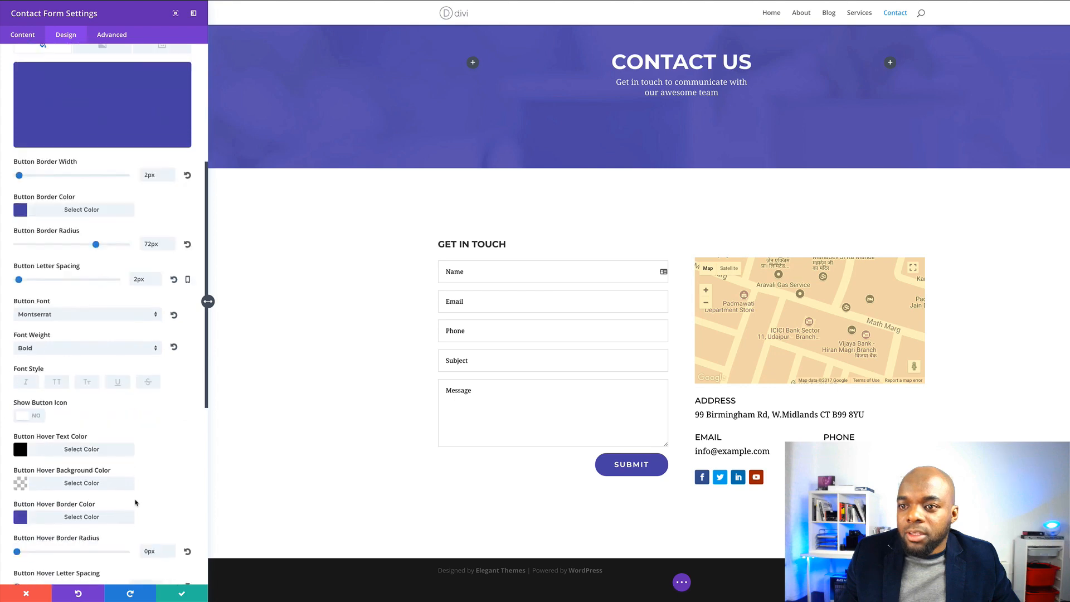
pyautogui.moveTo(17, 503); pyautogui.dragTo(18, 503)
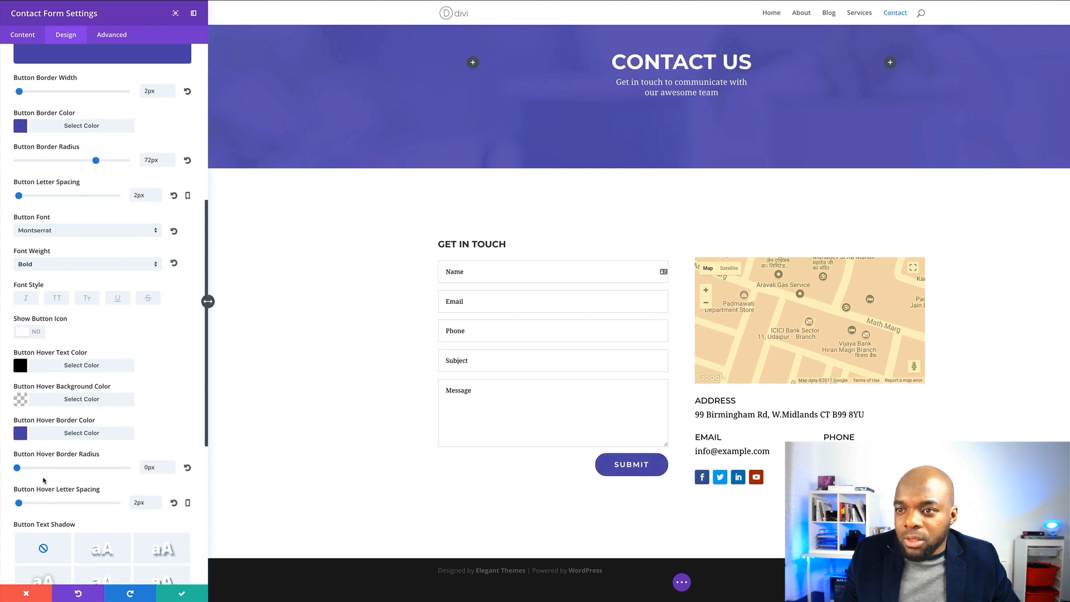
pyautogui.moveTo(17, 469); pyautogui.dragTo(100, 471)
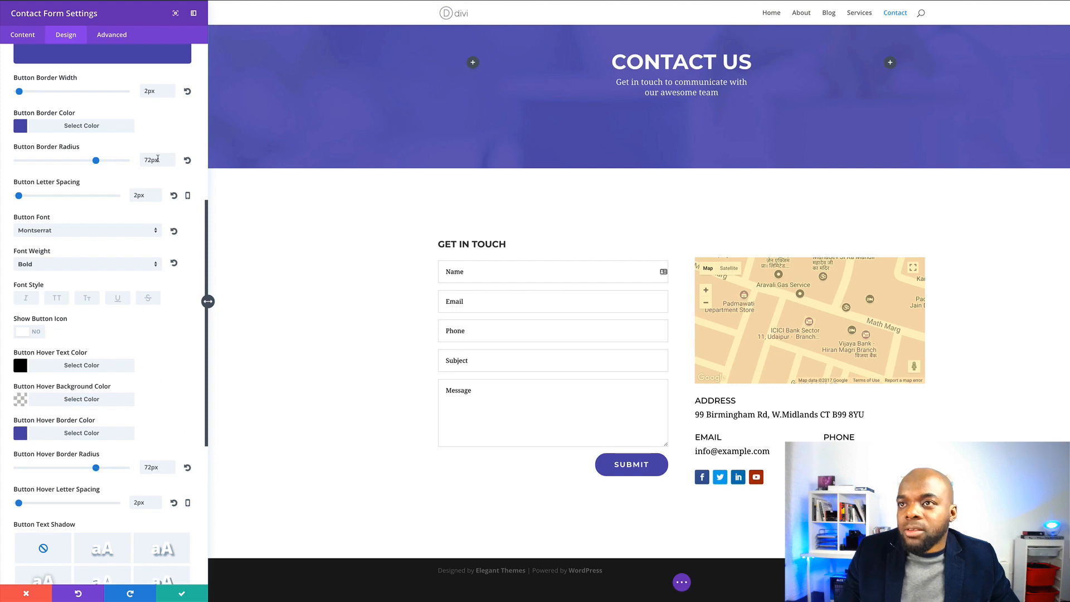
pyautogui.click(182, 594)
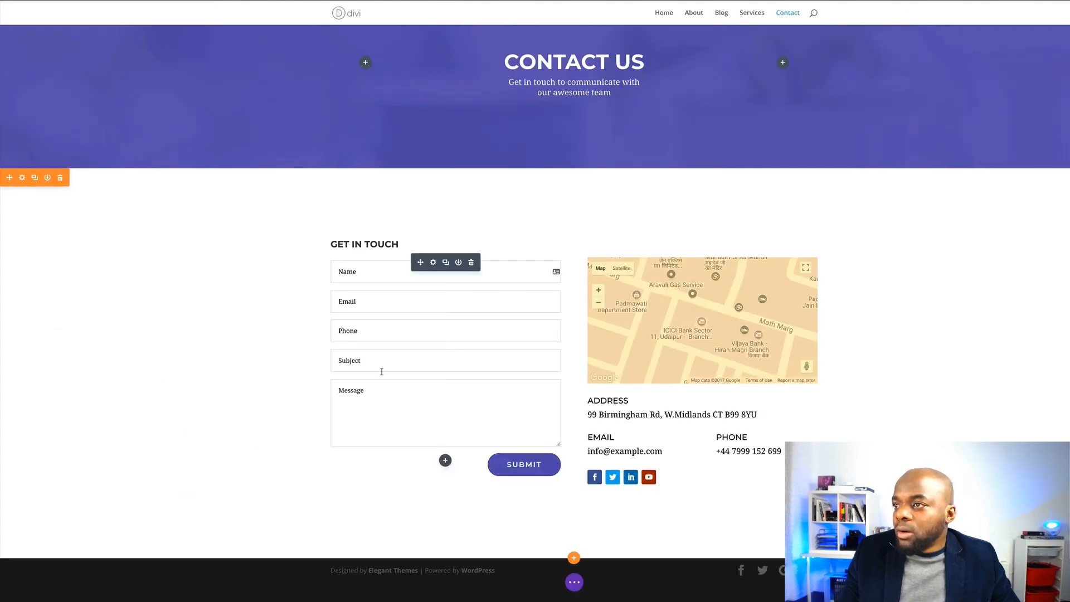
# Exit the Visual Builder to view the live restyled Contact page
pyautogui.press('t')
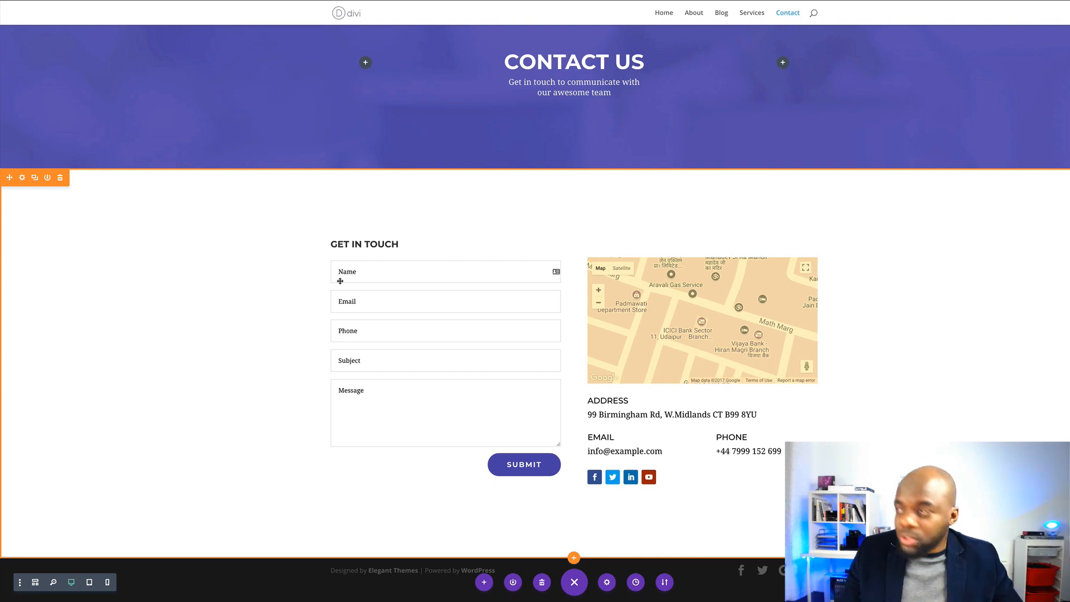
pyautogui.click(216, 1)
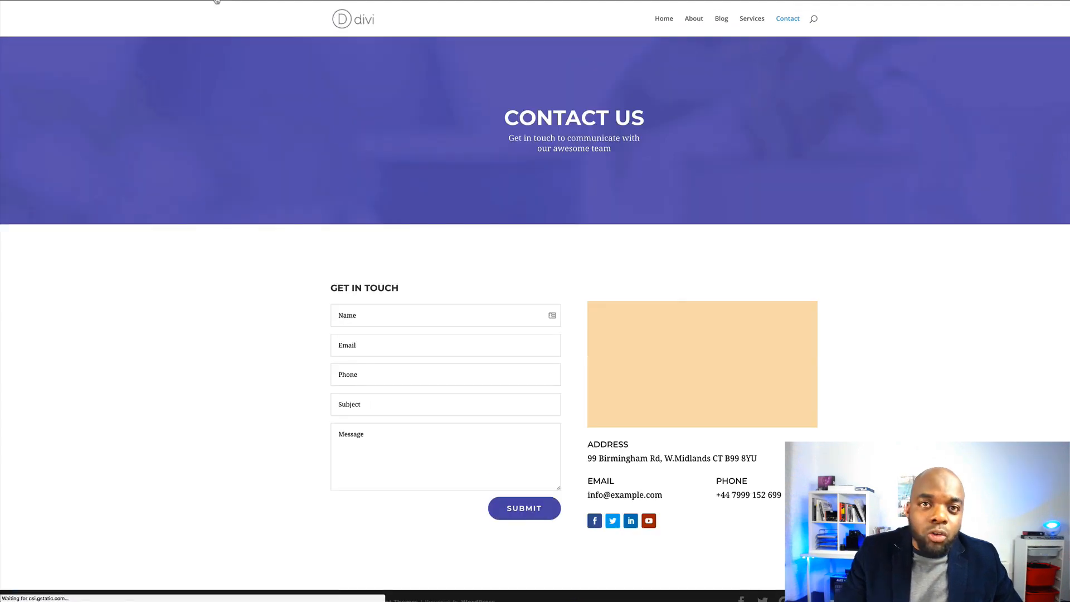
# Go to the live site's Home page and scroll through its content
pyautogui.click(663, 21)
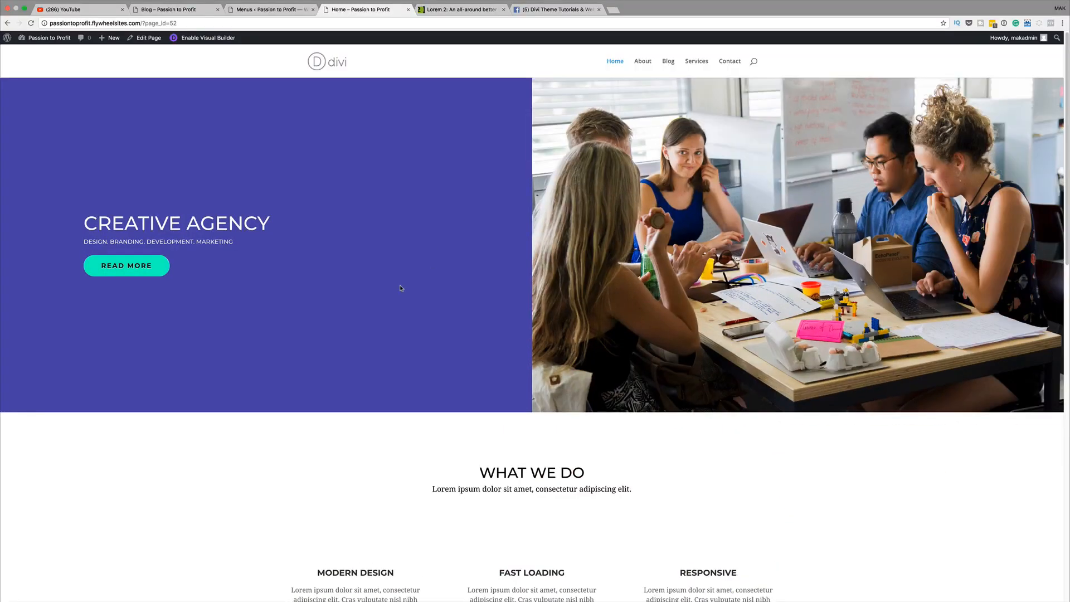
pyautogui.scroll(-6, 402, 288)
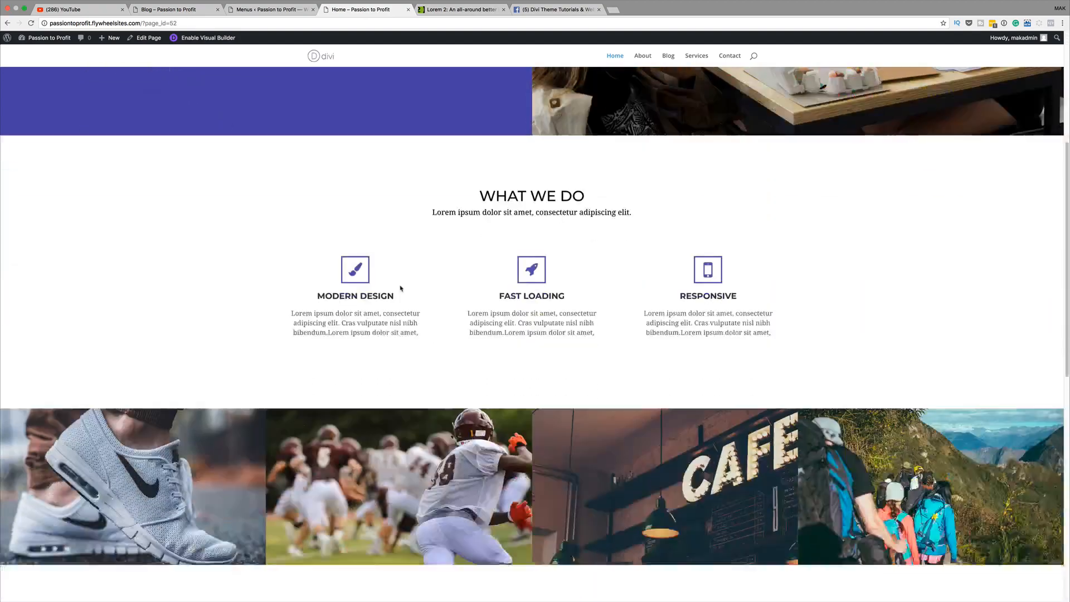
pyautogui.scroll(-8, 400, 285)
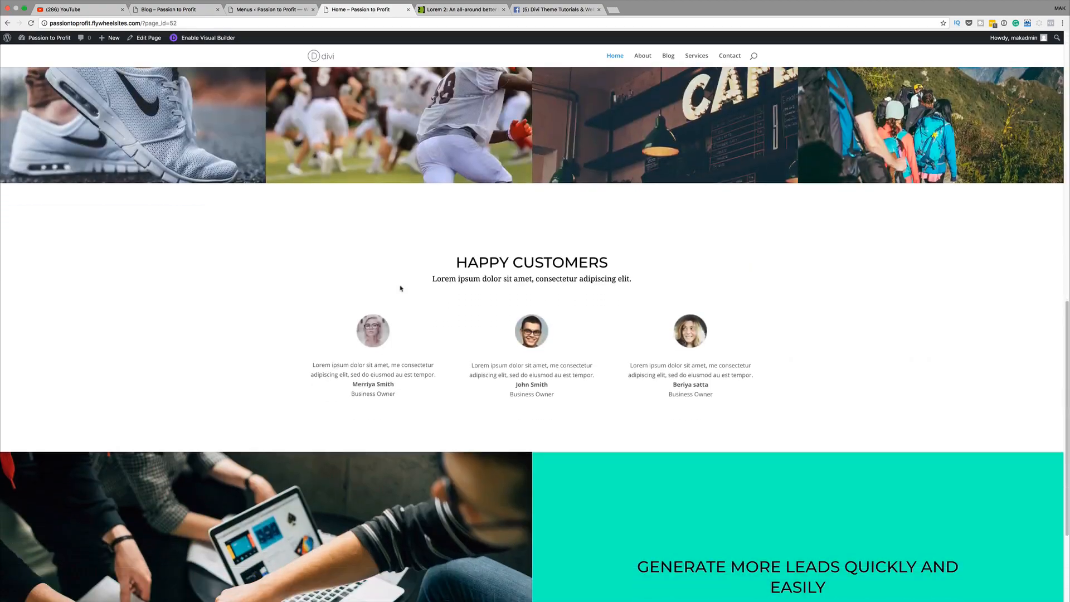
pyautogui.scroll(-2, 401, 287)
pyautogui.scroll(15, 402, 288)
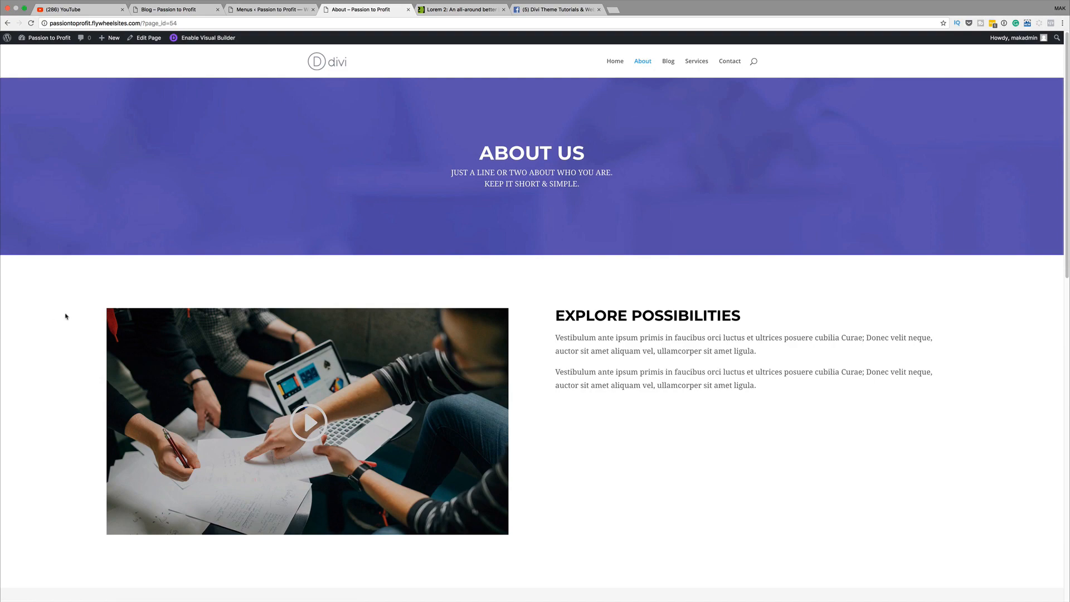
pyautogui.scroll(-5, 65, 317)
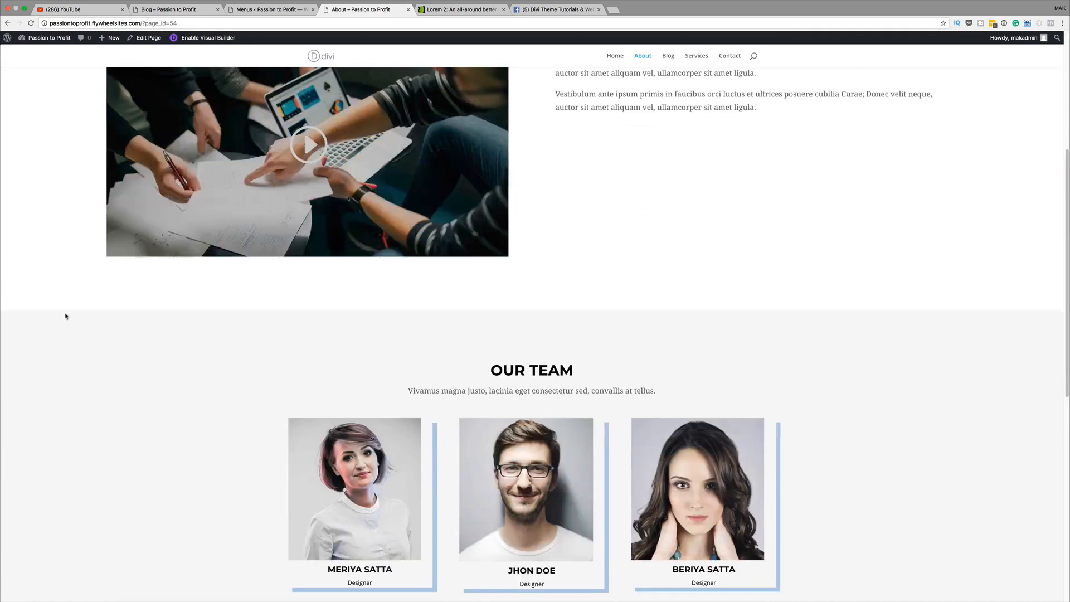
pyautogui.scroll(-8, 65, 316)
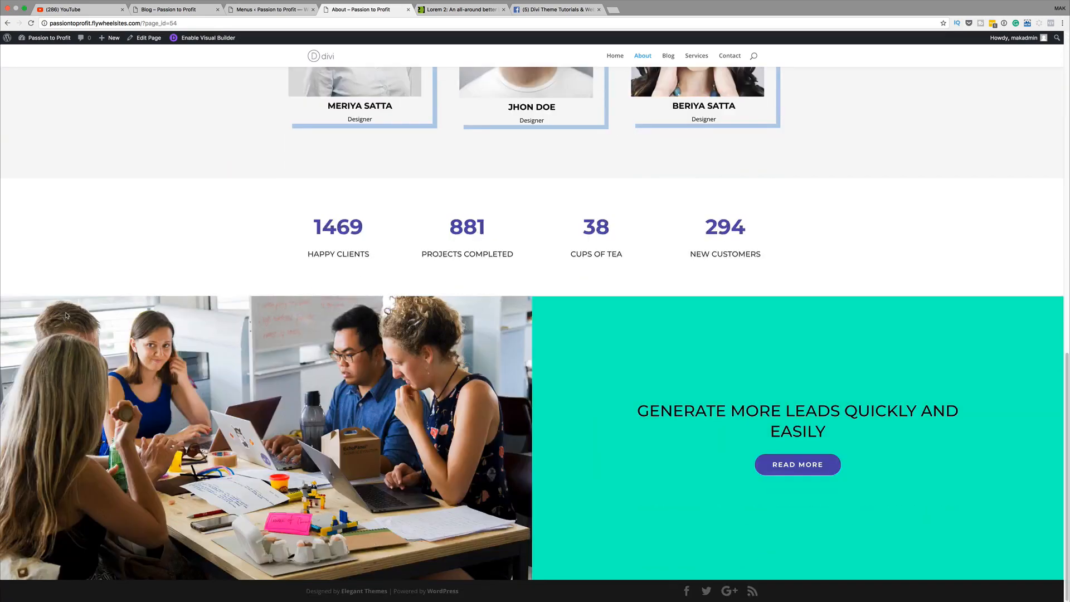
pyautogui.scroll(4, 335, 440)
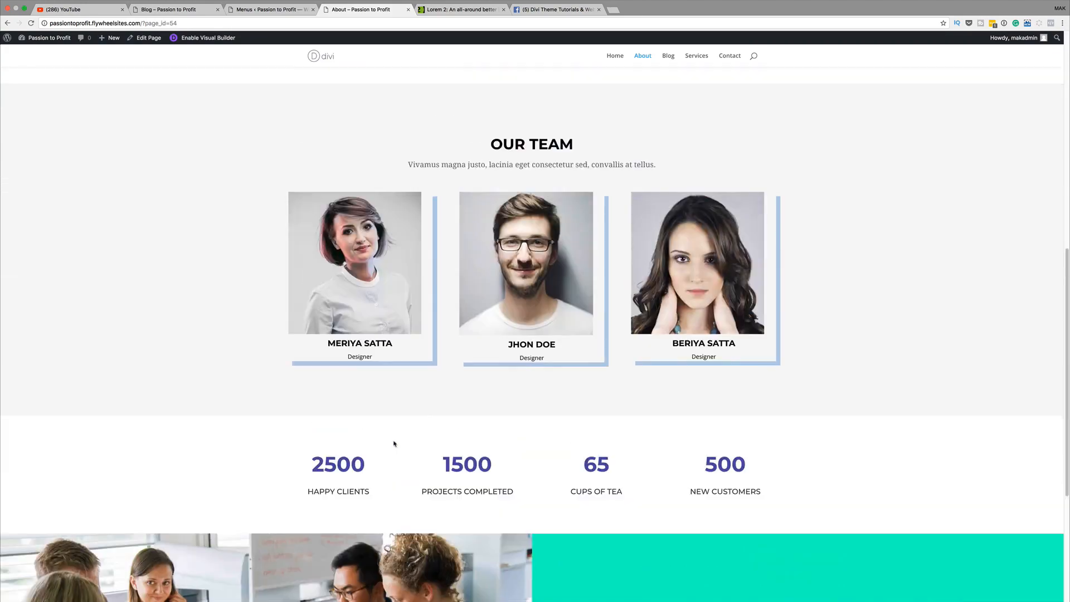
pyautogui.scroll(9, 395, 443)
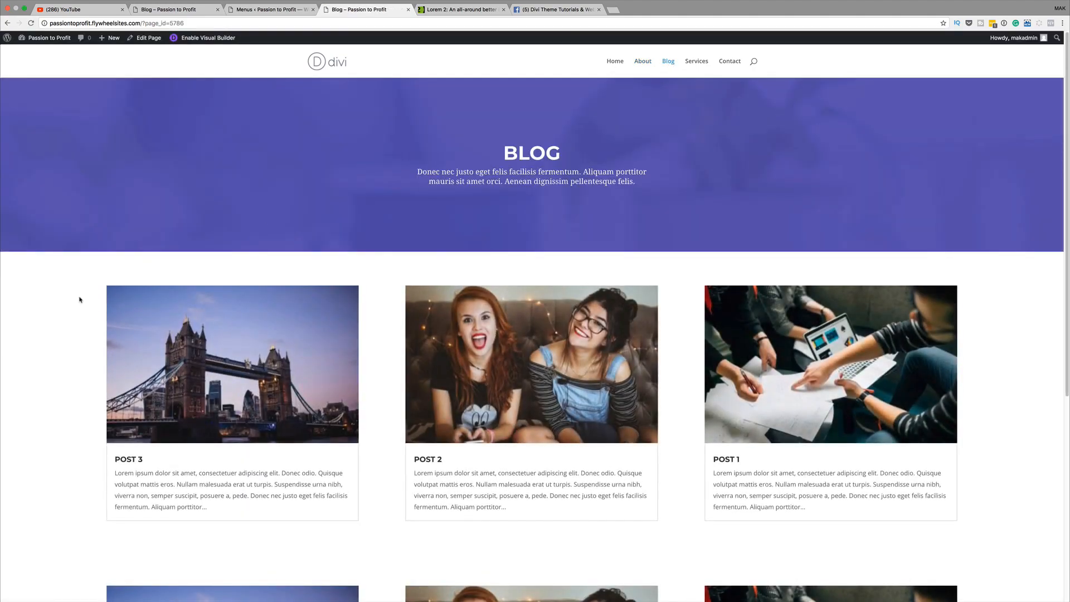
pyautogui.scroll(-5, 67, 319)
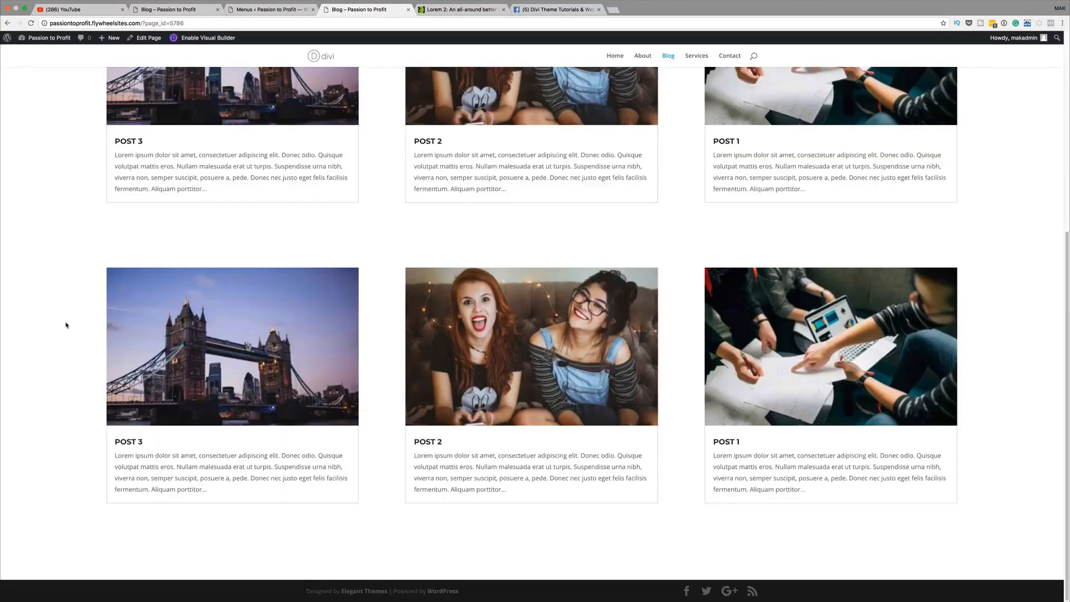